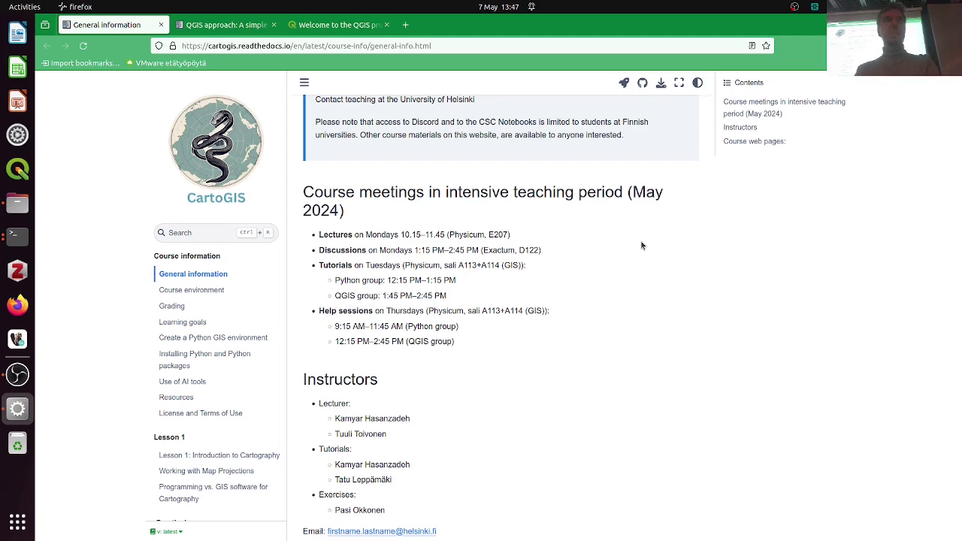
Copy the CSC notebook address from the course's General information page and open notebooks.rahtiapp.fi in a new browser tab.
{"action": "key", "text": "ctrl+Tab"}
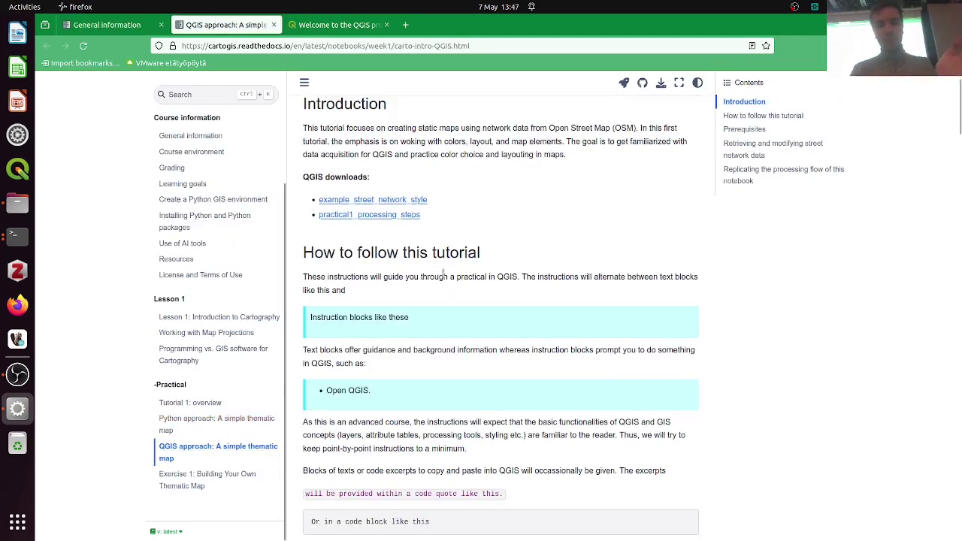
{"action": "left_click", "coordinate": [120, 30]}
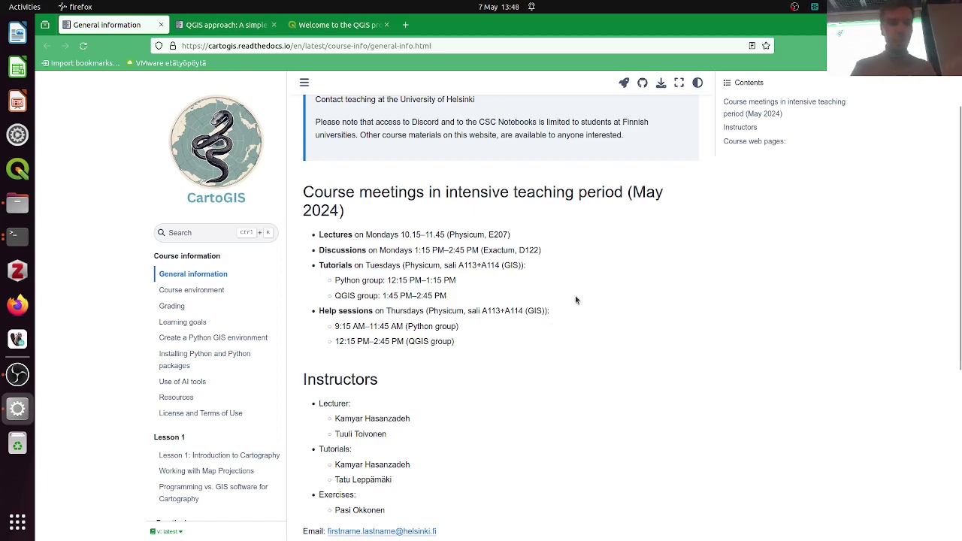
{"action": "scroll", "coordinate": [575, 299], "scroll_direction": "down", "scroll_amount": 3}
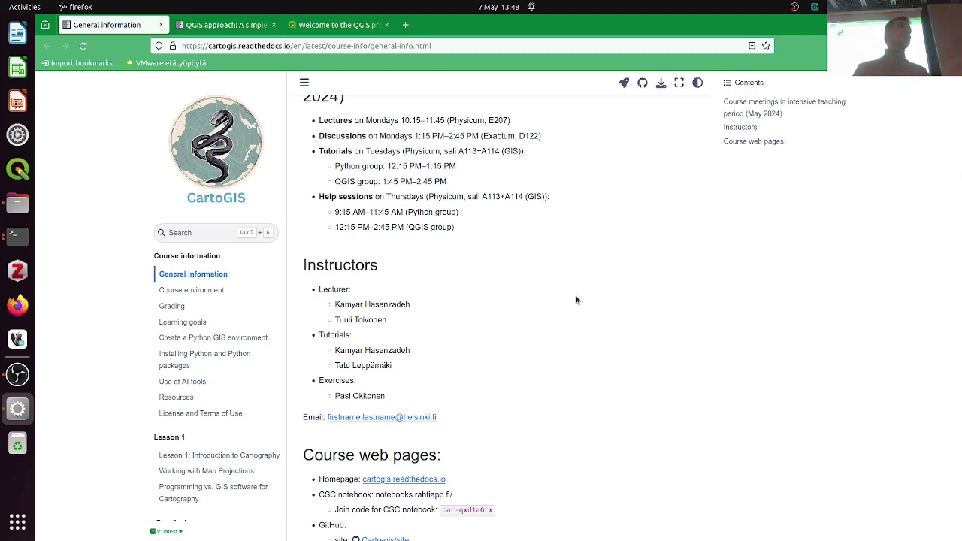
{"action": "scroll", "coordinate": [576, 300], "scroll_direction": "down", "scroll_amount": 5}
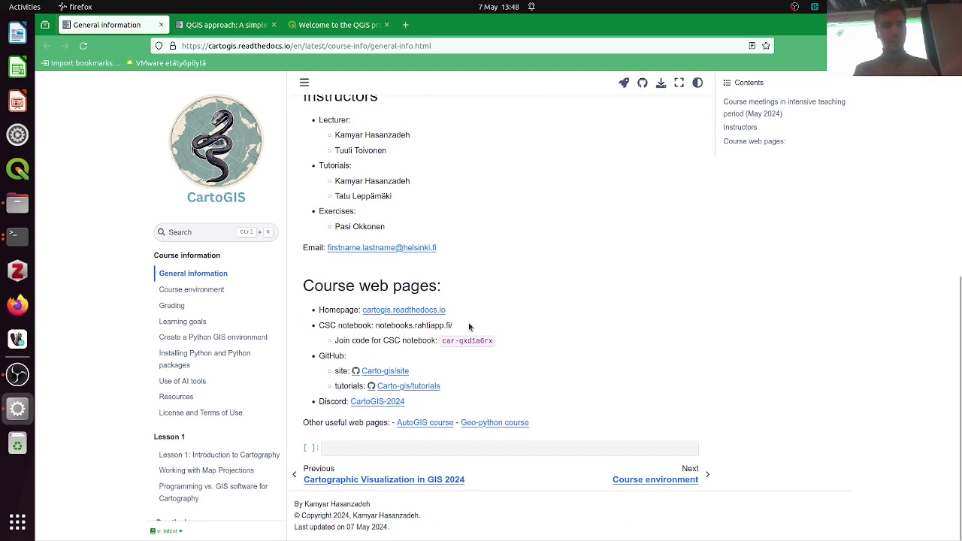
{"action": "left_click_drag", "start_coordinate": [463, 327], "coordinate": [373, 328]}
{"action": "key", "text": "ctrl+c"}
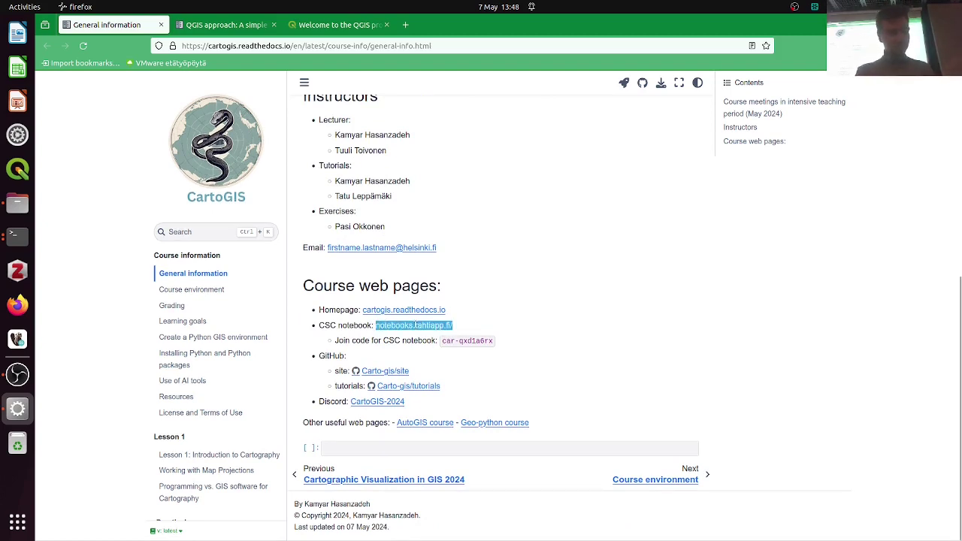
{"action": "right_click", "coordinate": [417, 326]}
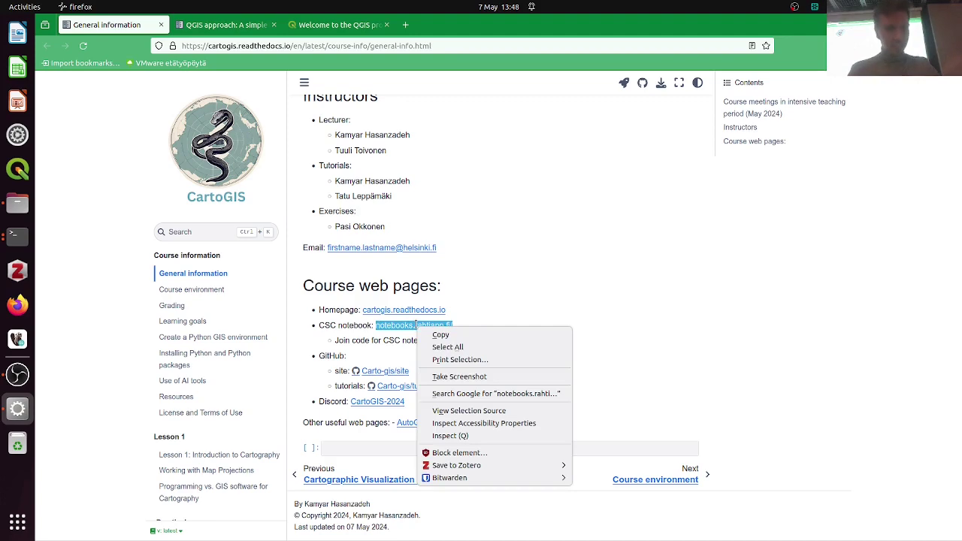
{"action": "left_click", "coordinate": [488, 336]}
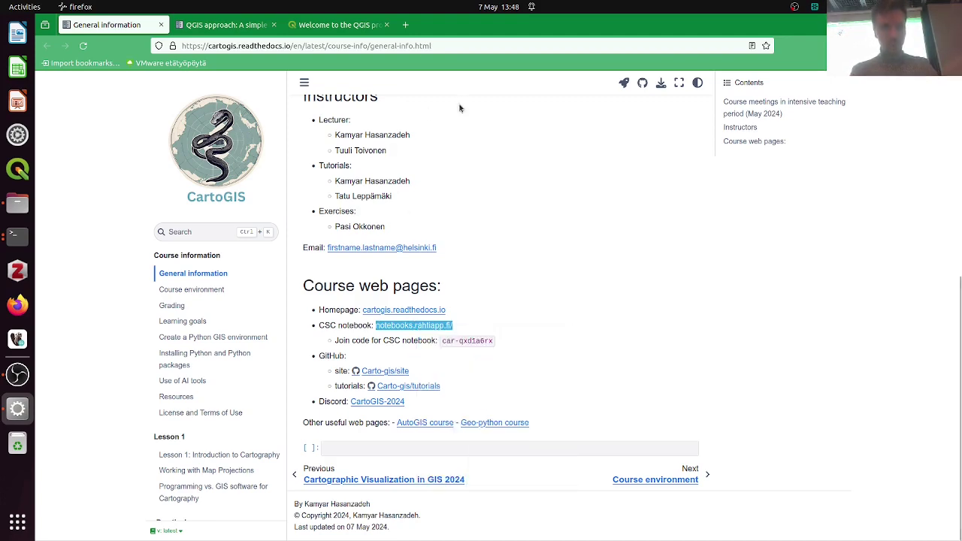
{"action": "left_click", "coordinate": [405, 25]}
{"action": "key", "text": "ctrl+v"}
{"action": "key", "text": "Return"}
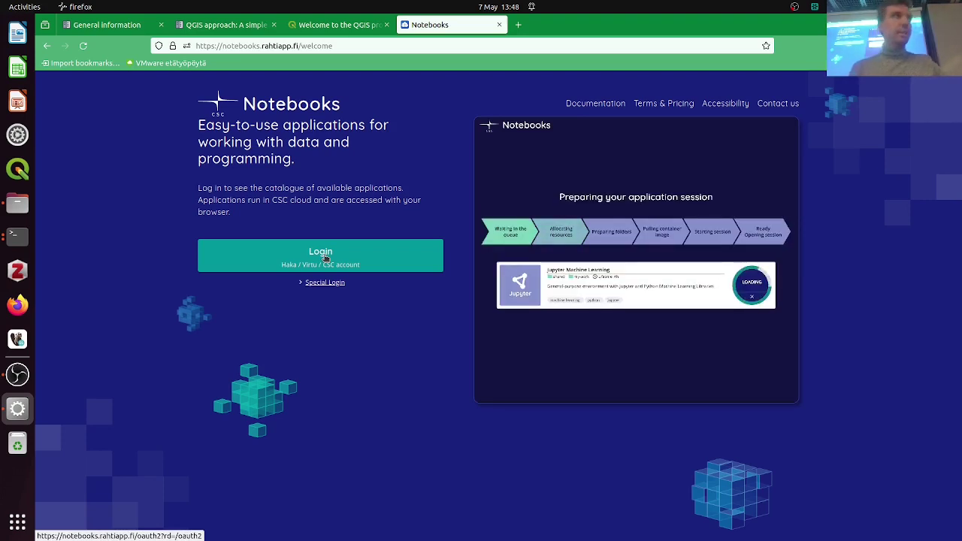
Log in to CSC Notebooks through Haka with University of Helsinki as the home organisation.
{"action": "left_click", "coordinate": [324, 258]}
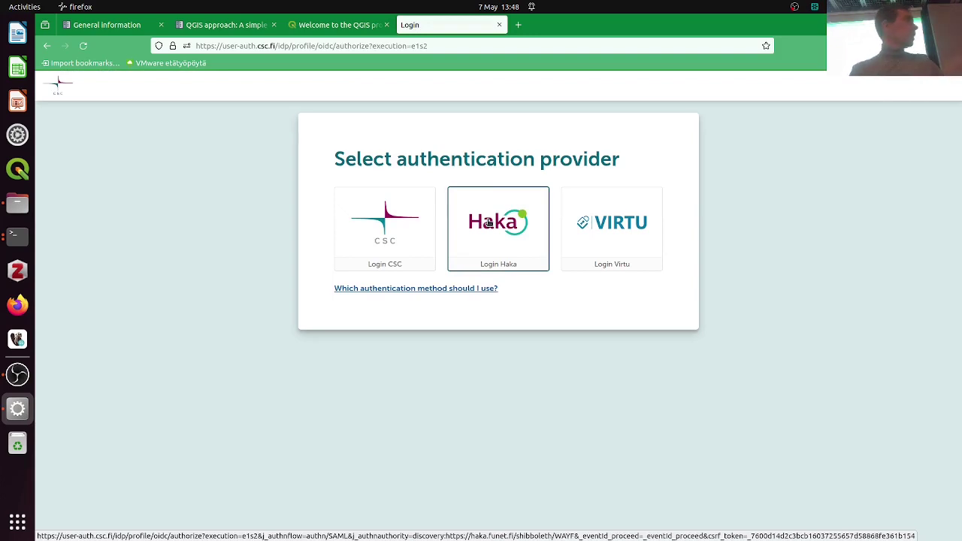
{"action": "left_click", "coordinate": [488, 223]}
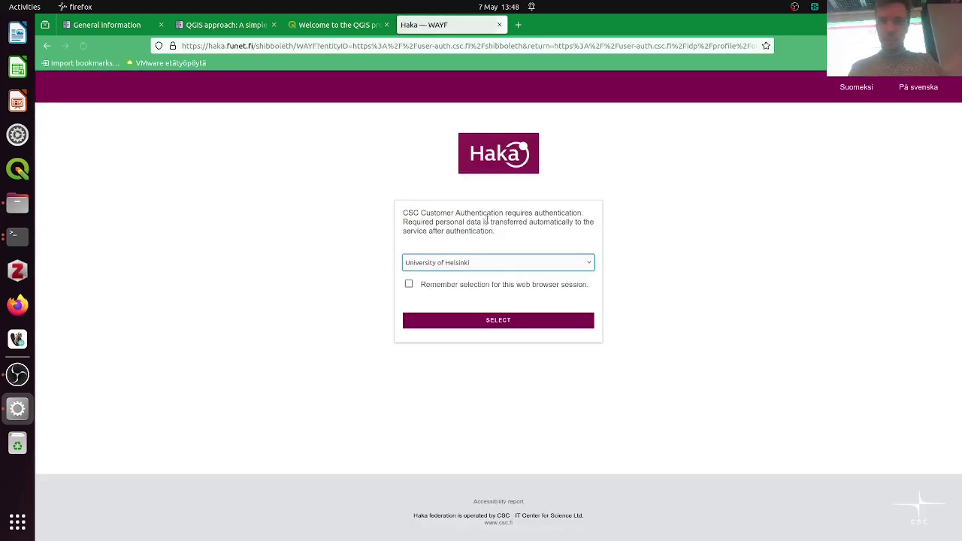
{"action": "left_click", "coordinate": [501, 319]}
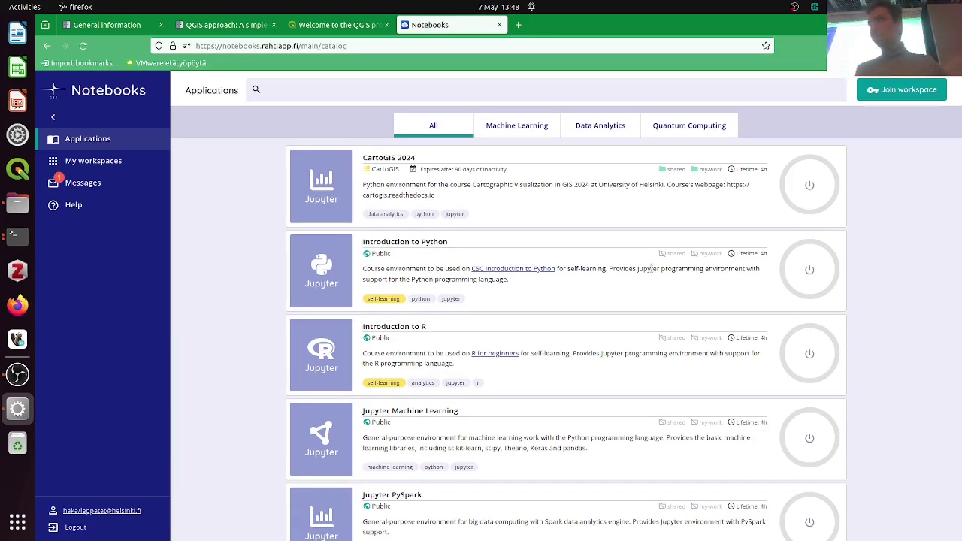
Review the CSC notebook address on the General information page and return to the Notebooks application catalogue.
{"action": "left_click", "coordinate": [106, 24]}
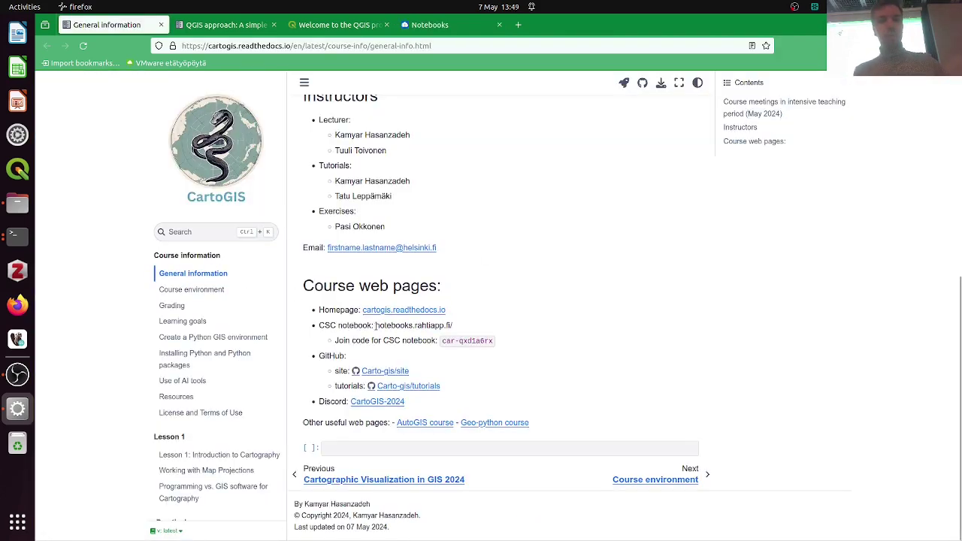
{"action": "left_click_drag", "start_coordinate": [375, 324], "coordinate": [478, 324]}
{"action": "left_click", "coordinate": [478, 325]}
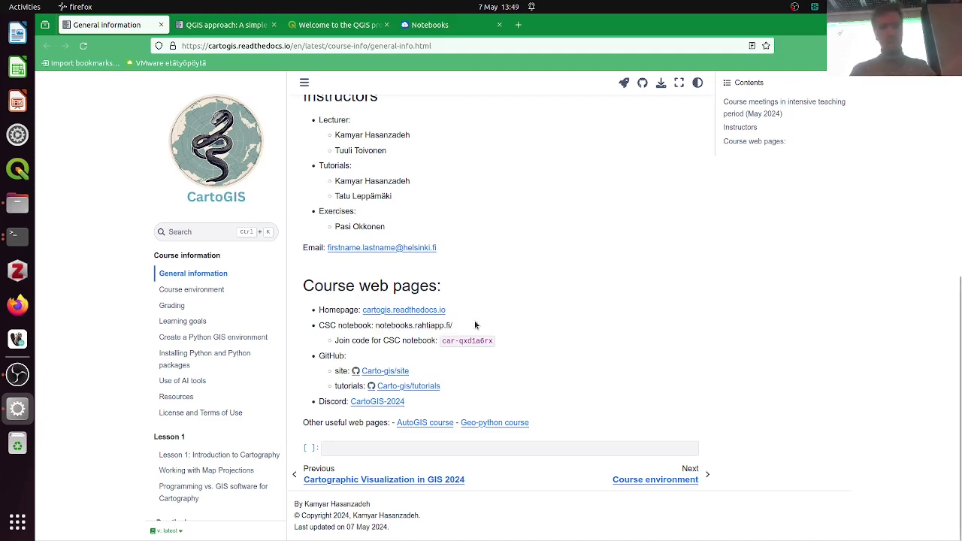
{"action": "left_click", "coordinate": [440, 30]}
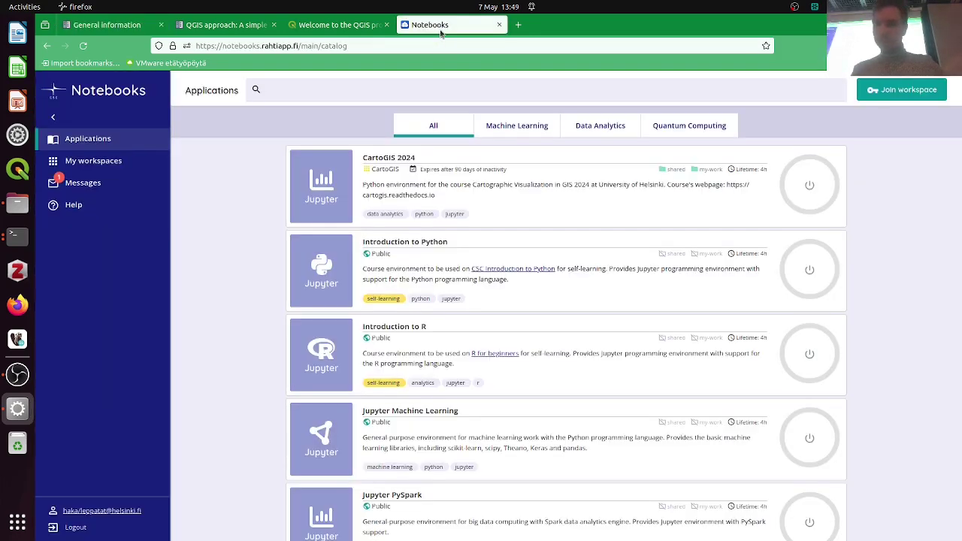
{"action": "left_click", "coordinate": [121, 26]}
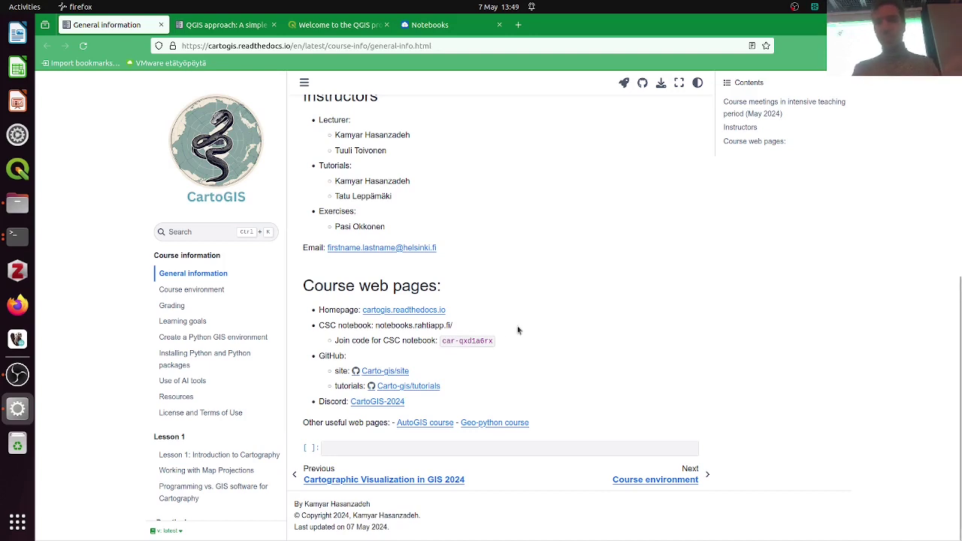
{"action": "mouse_move", "coordinate": [624, 84]}
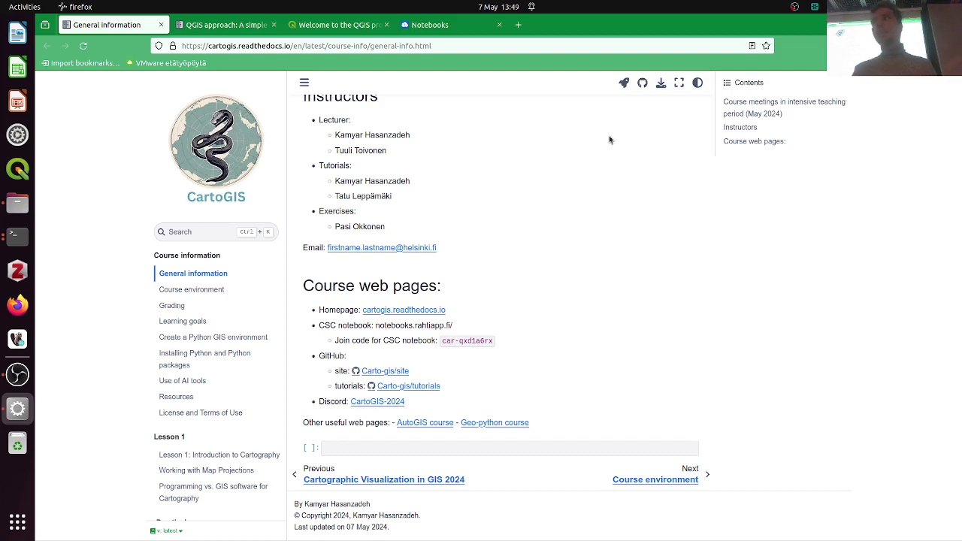
{"action": "left_click", "coordinate": [442, 30]}
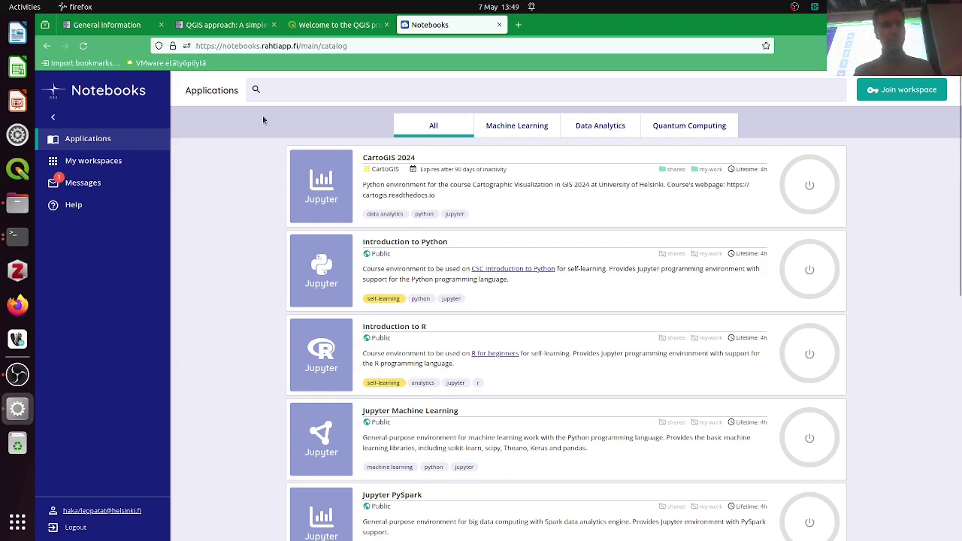
Locate the CSC notebook join code on the course page and view the Join Workspace dialog without joining.
{"action": "left_click", "coordinate": [123, 28]}
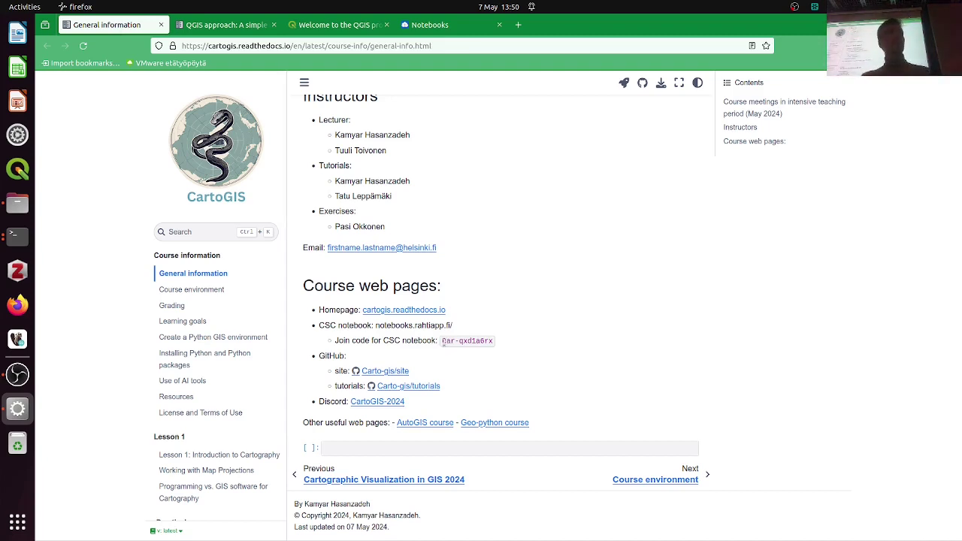
{"action": "left_click_drag", "start_coordinate": [443, 342], "coordinate": [505, 342]}
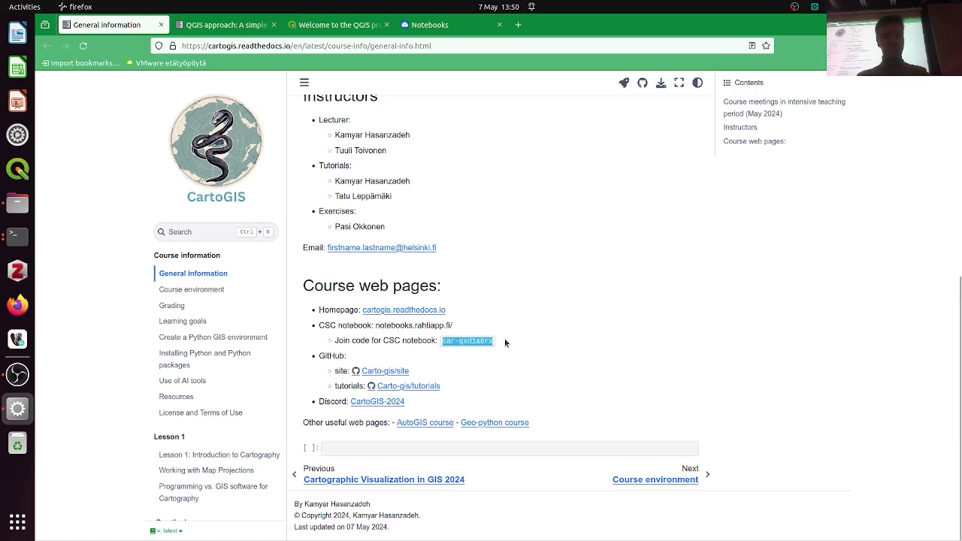
{"action": "left_click", "coordinate": [504, 342]}
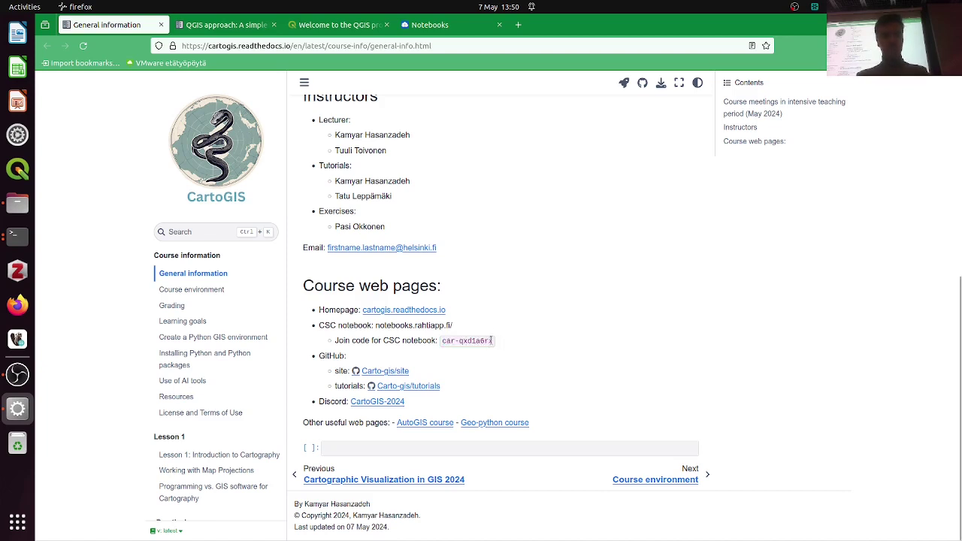
{"action": "left_click", "coordinate": [443, 25]}
{"action": "left_click", "coordinate": [902, 89]}
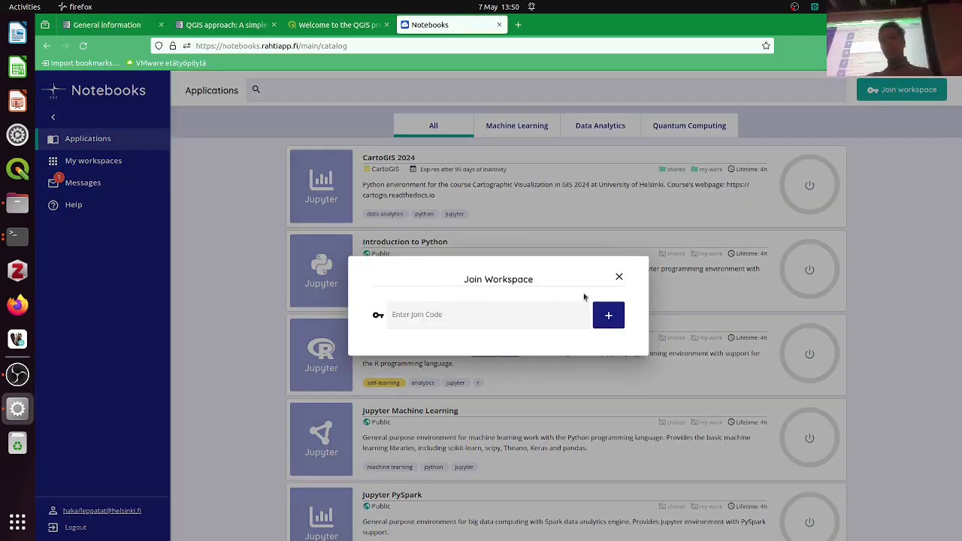
{"action": "left_click", "coordinate": [618, 276]}
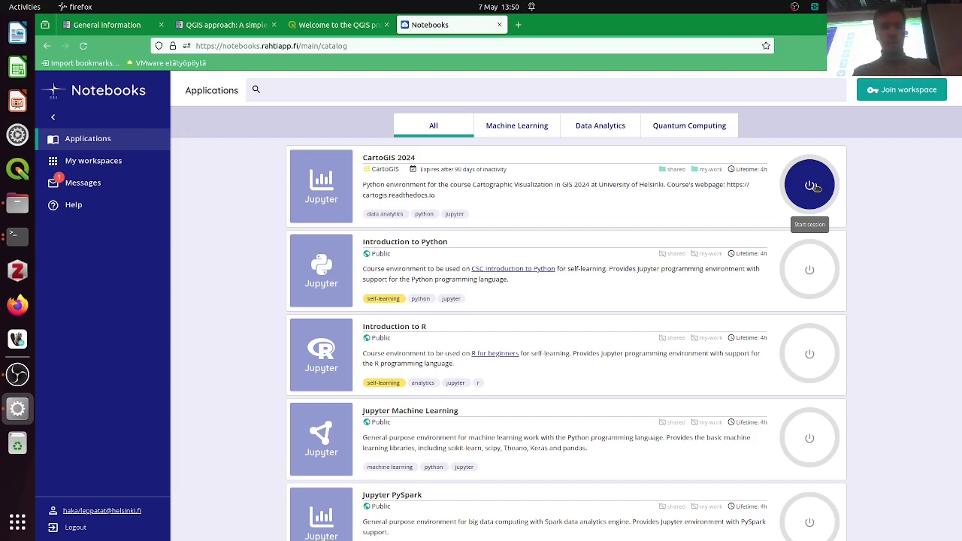
Start a session of the CartoGIS 2024 application from the Notebooks catalogue and open it in JupyterLab.
{"action": "left_click", "coordinate": [812, 185]}
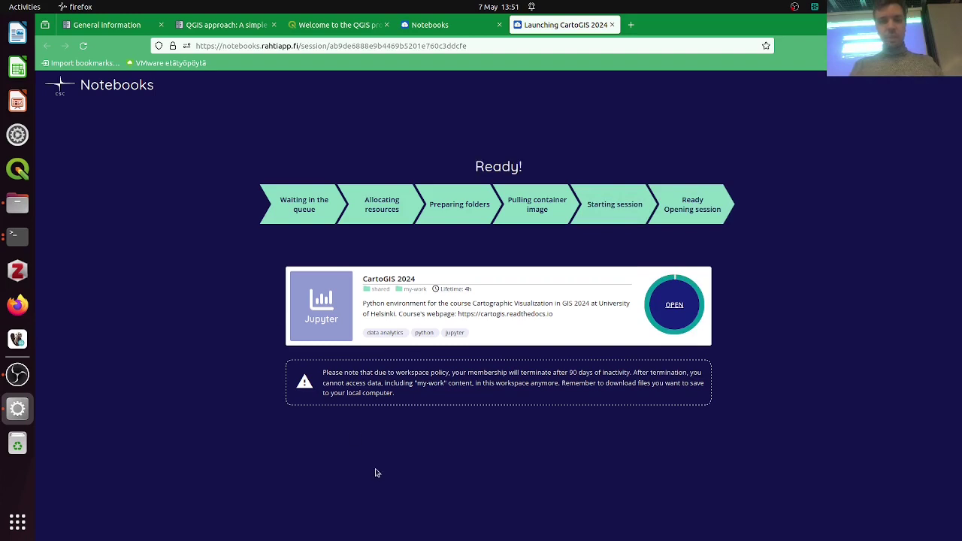
{"action": "left_click", "coordinate": [688, 308]}
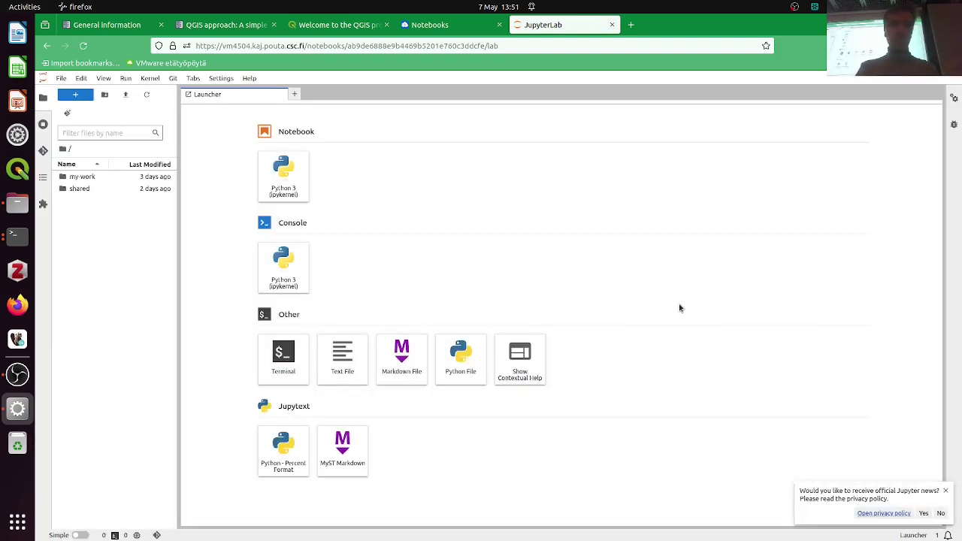
{"action": "left_click", "coordinate": [456, 27]}
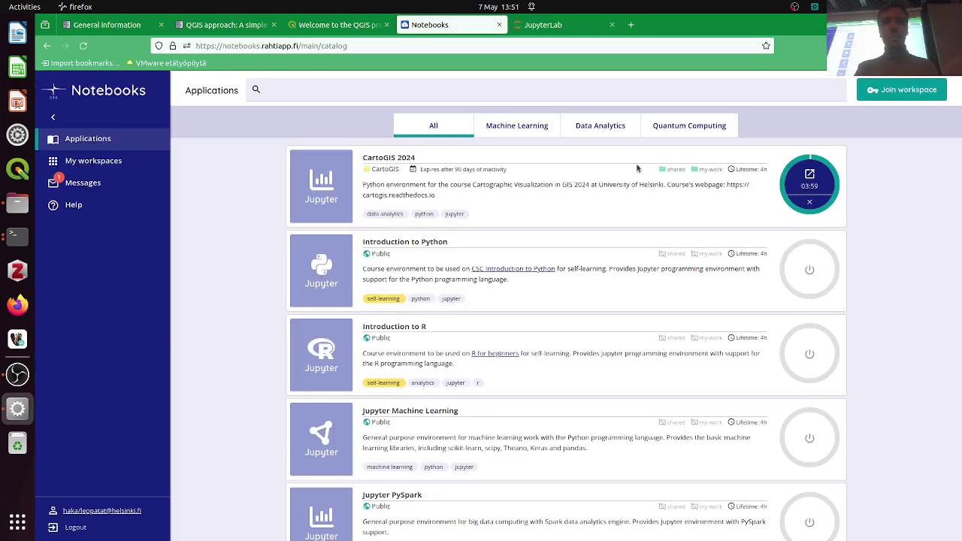
{"action": "left_click", "coordinate": [811, 182]}
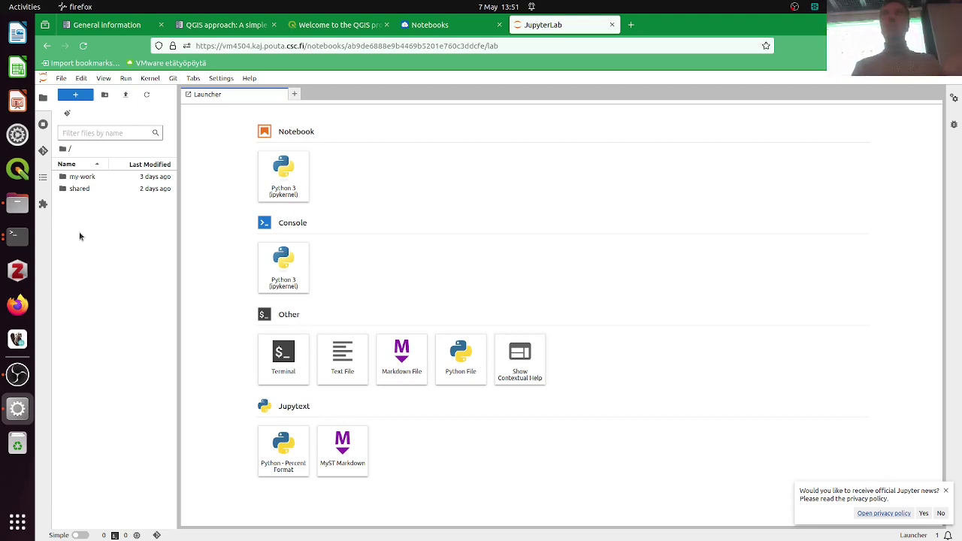
Recheck where the join code, the Join Workspace dialog and the CartoGIS 2024 entry are, and return to JupyterLab.
{"action": "left_click", "coordinate": [105, 25]}
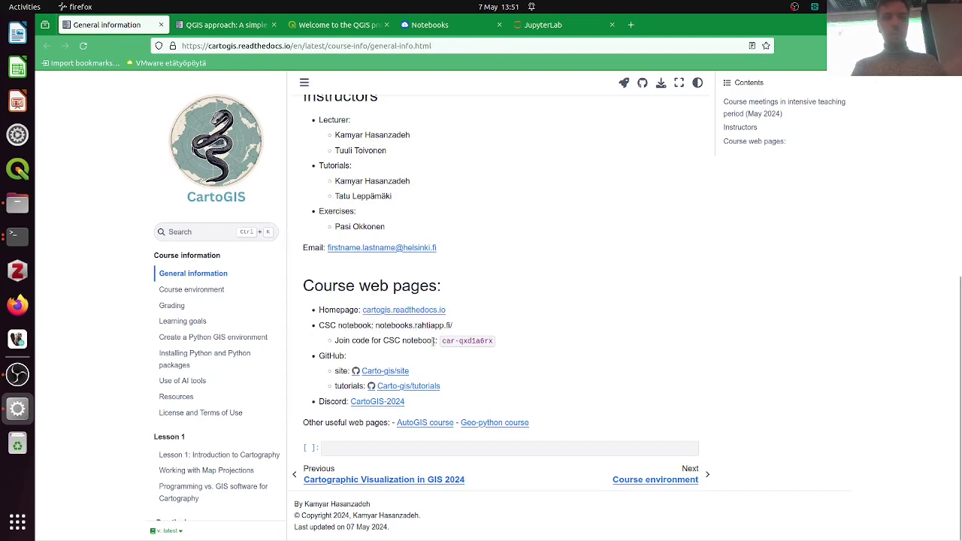
{"action": "left_click", "coordinate": [428, 25]}
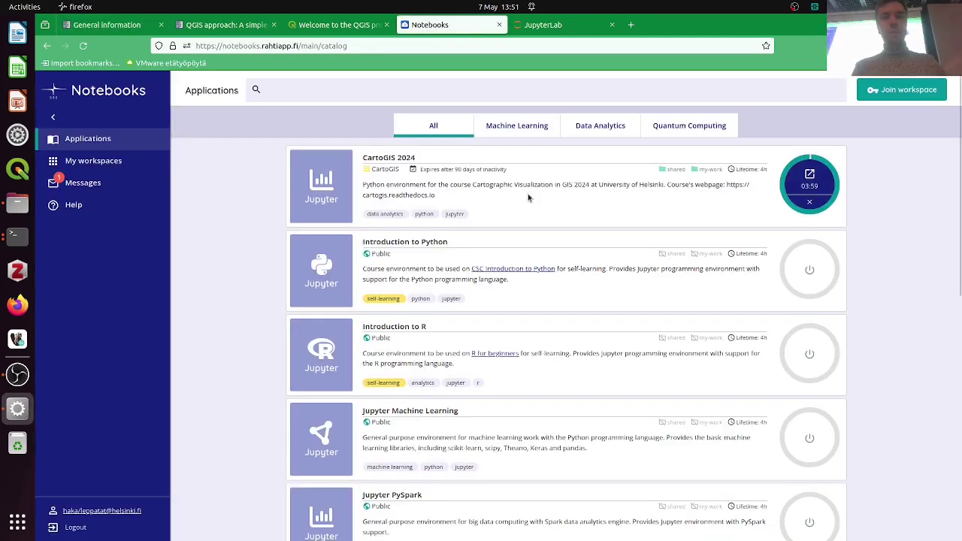
{"action": "left_click", "coordinate": [888, 89]}
{"action": "left_click", "coordinate": [616, 278]}
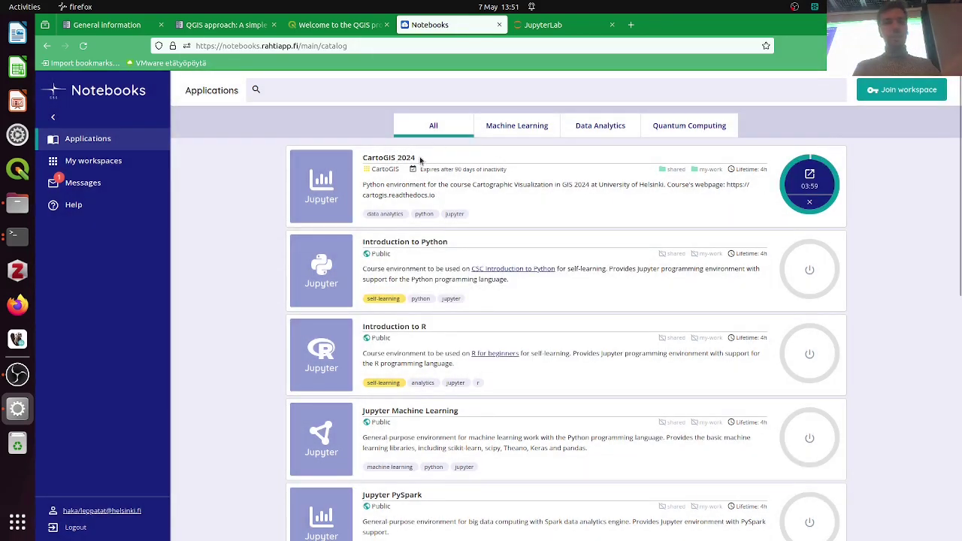
{"action": "left_click_drag", "start_coordinate": [418, 159], "coordinate": [363, 158]}
{"action": "left_click", "coordinate": [363, 157]}
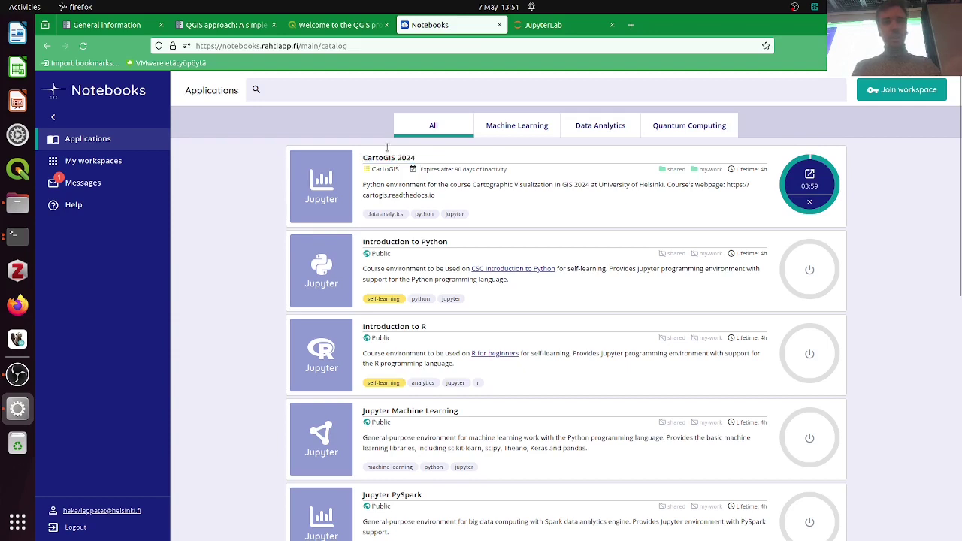
{"action": "left_click", "coordinate": [550, 29]}
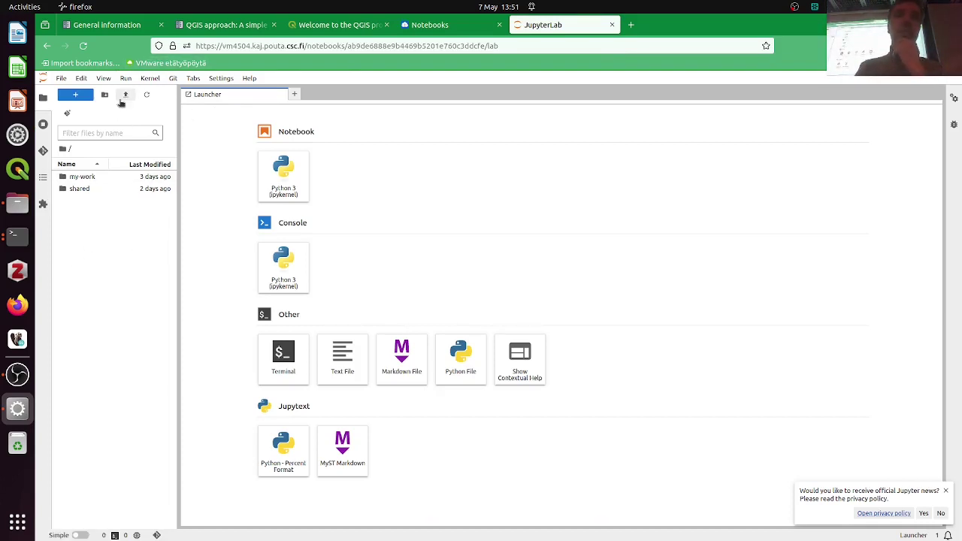
Open the Course environment page of the course website, which holds the tutorials git repository address.
{"action": "left_click", "coordinate": [114, 27]}
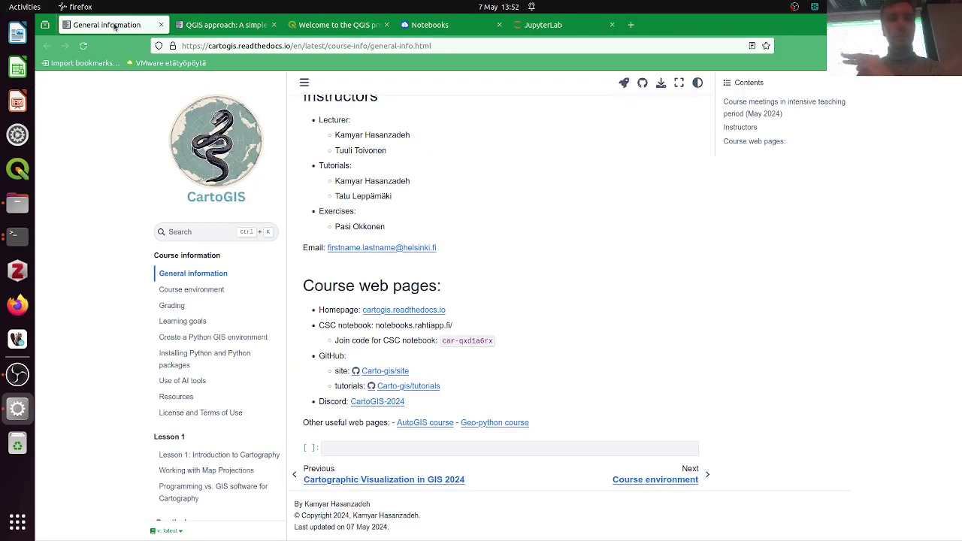
{"action": "left_click", "coordinate": [181, 291]}
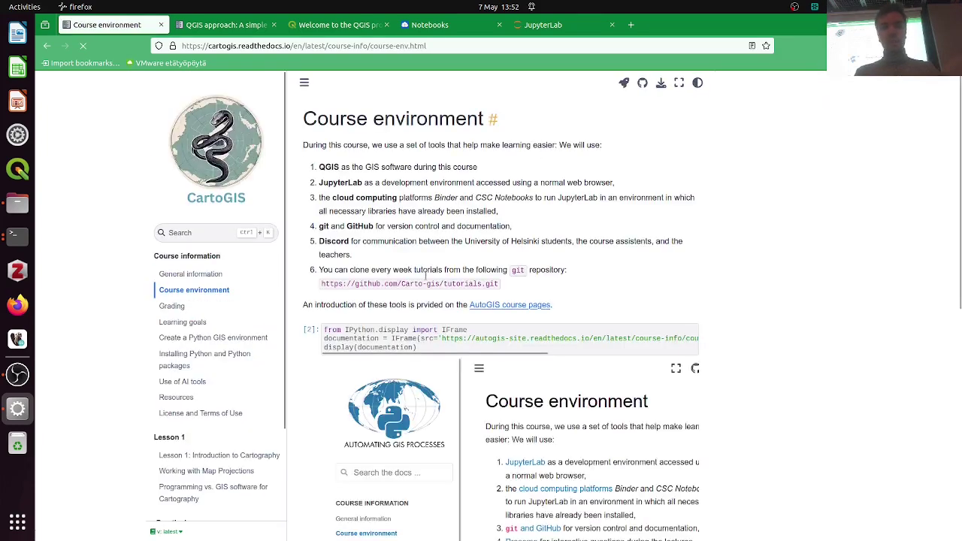
{"action": "left_click", "coordinate": [542, 24]}
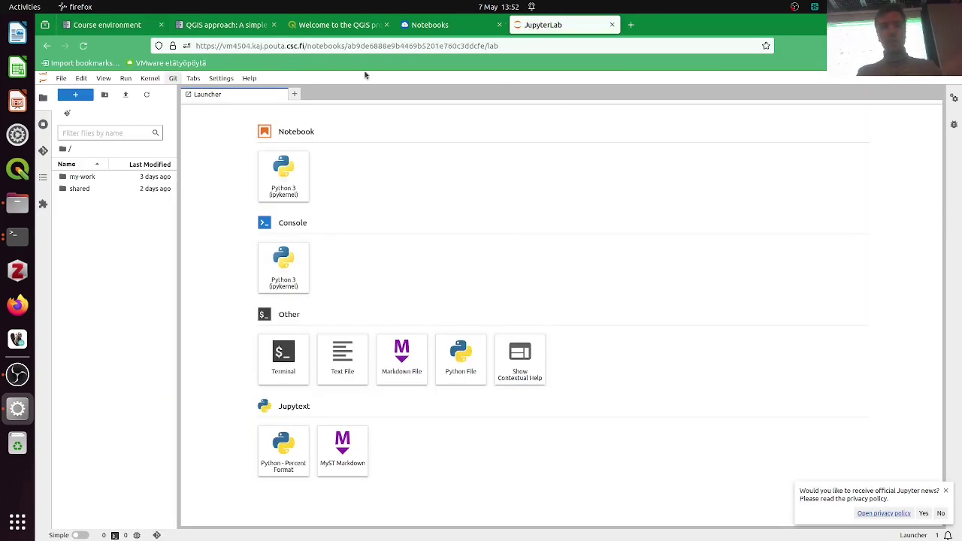
{"action": "left_click", "coordinate": [94, 25]}
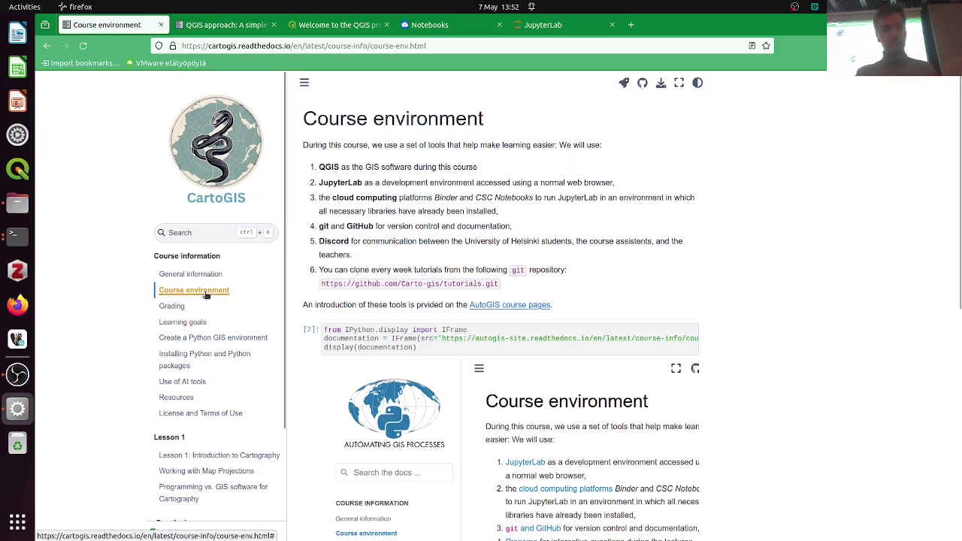
{"action": "left_click_drag", "start_coordinate": [322, 284], "coordinate": [502, 284]}
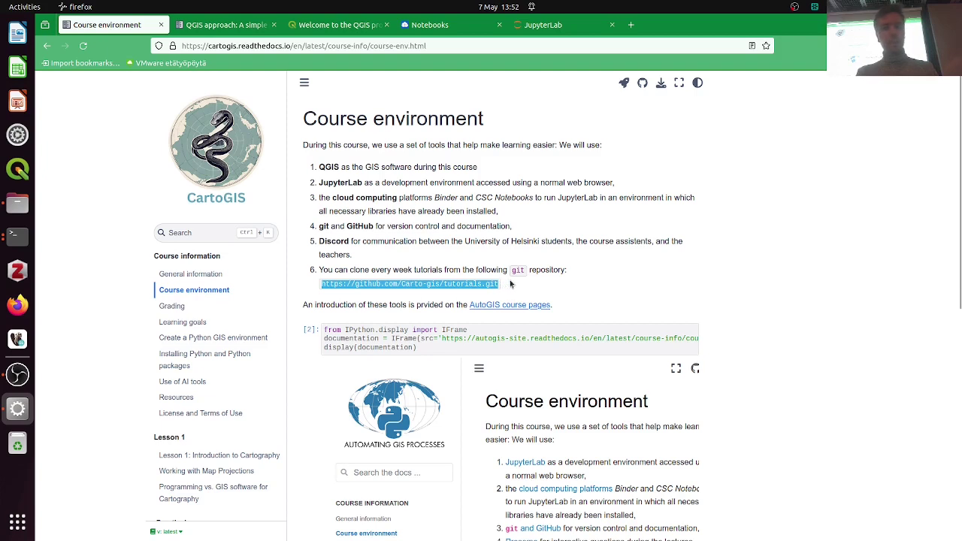
{"action": "left_click", "coordinate": [545, 284]}
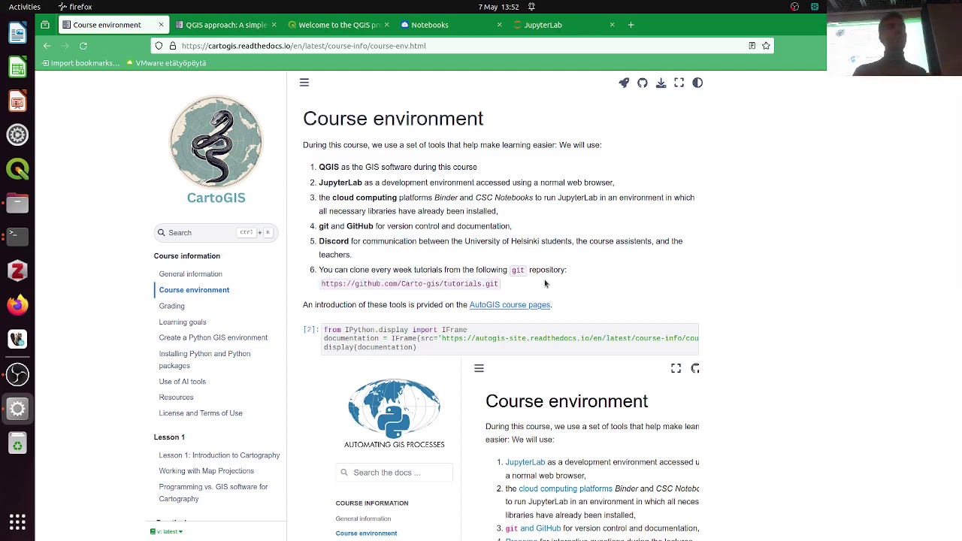
{"action": "left_click", "coordinate": [548, 30]}
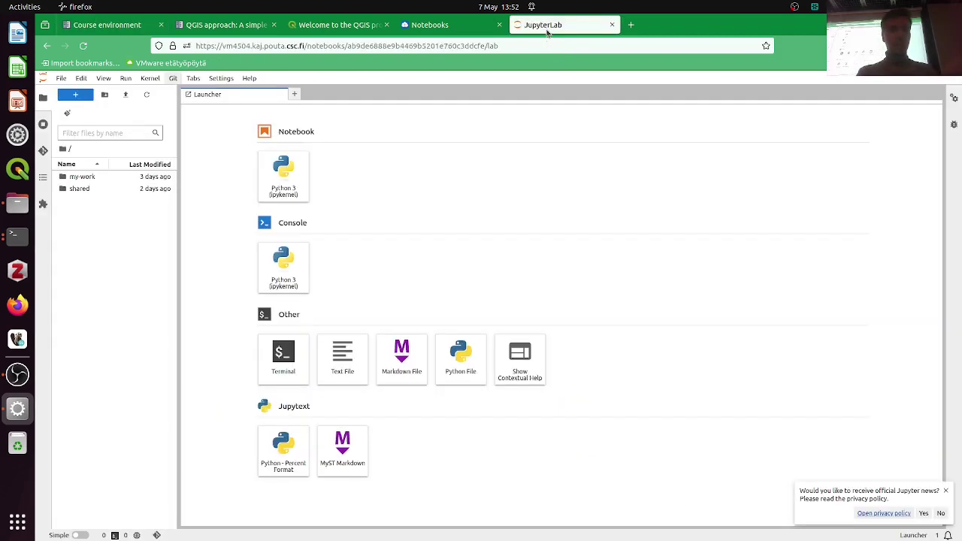
{"action": "left_click", "coordinate": [173, 78]}
{"action": "left_click", "coordinate": [194, 104]}
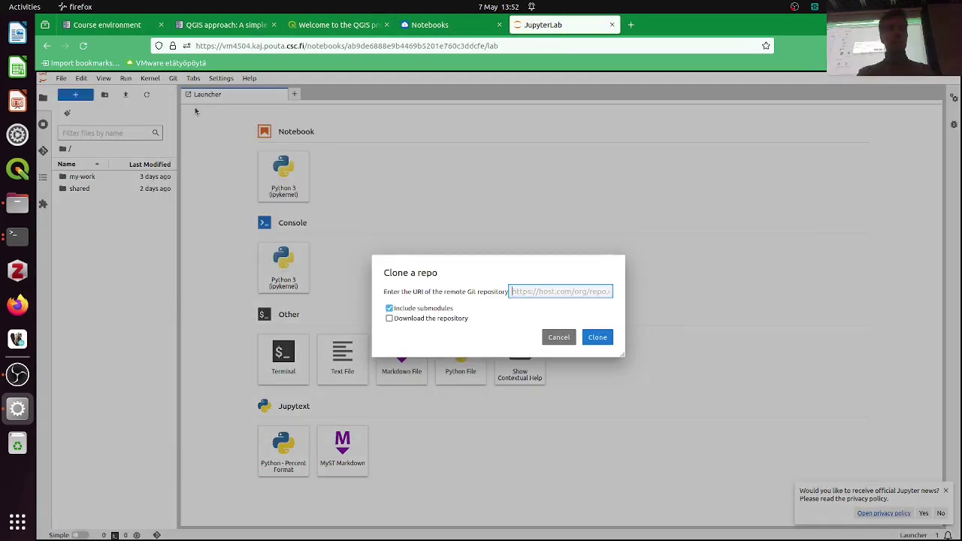
{"action": "key", "text": "ctrl+v"}
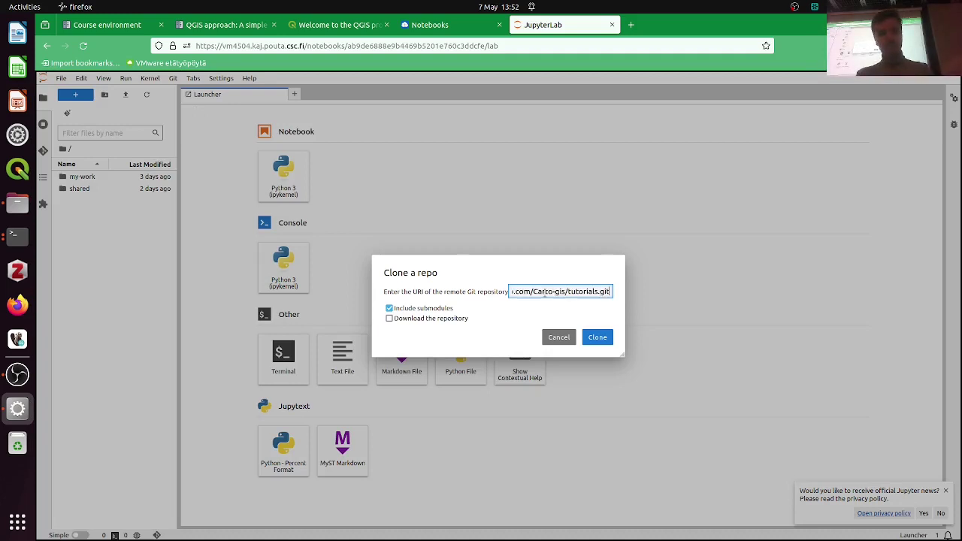
{"action": "left_click", "coordinate": [596, 337]}
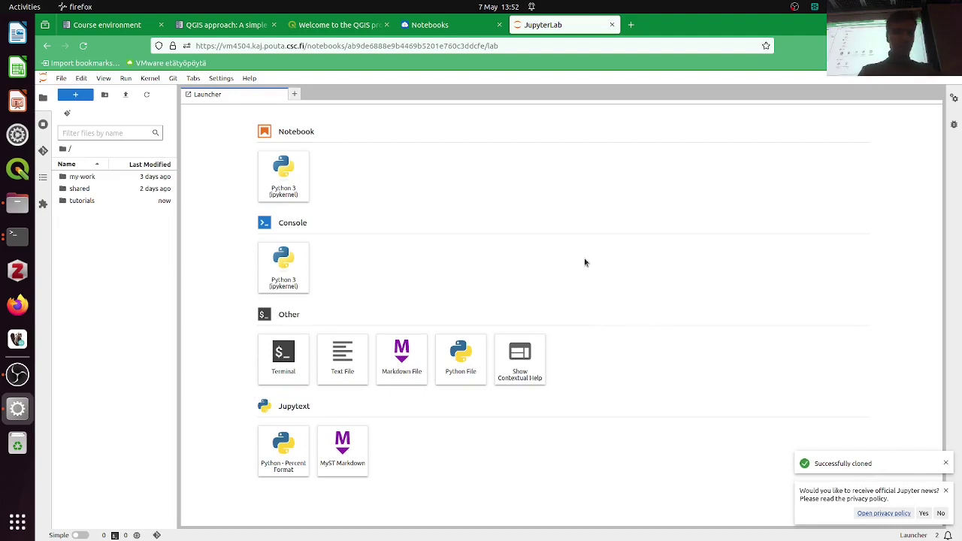
Open projections.ipynb from the week-1 folder of the cloned tutorials, widening the file browser so full file names show.
{"action": "double_click", "coordinate": [104, 204]}
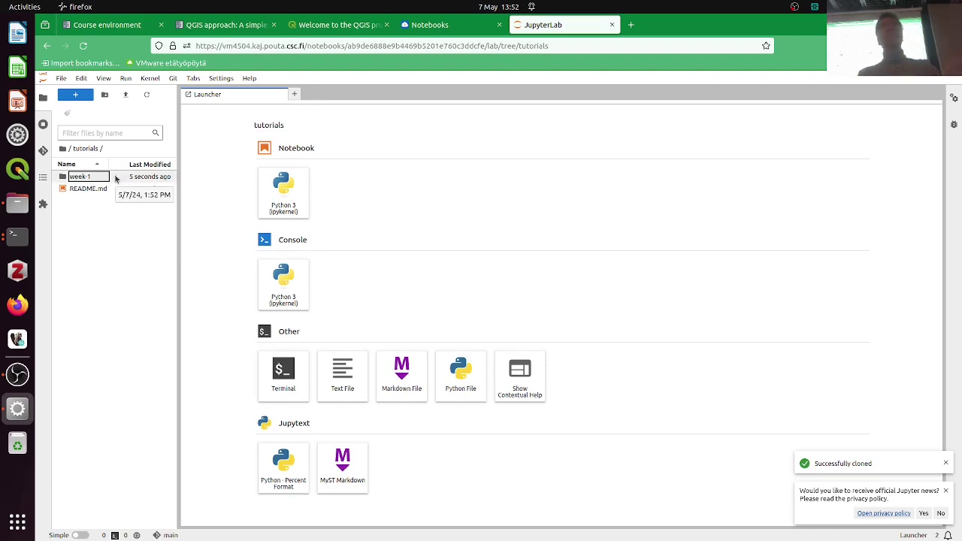
{"action": "double_click", "coordinate": [115, 178]}
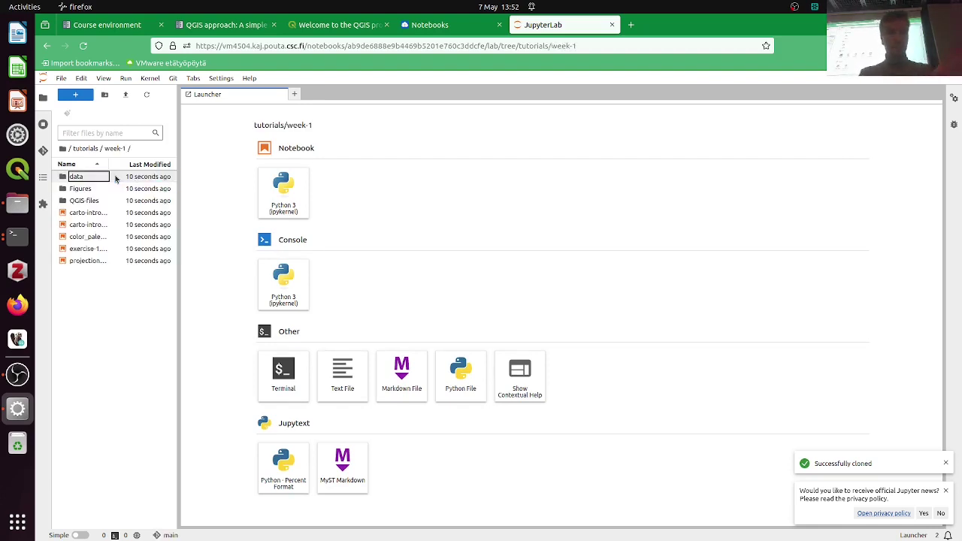
{"action": "left_click_drag", "start_coordinate": [176, 226], "coordinate": [236, 223]}
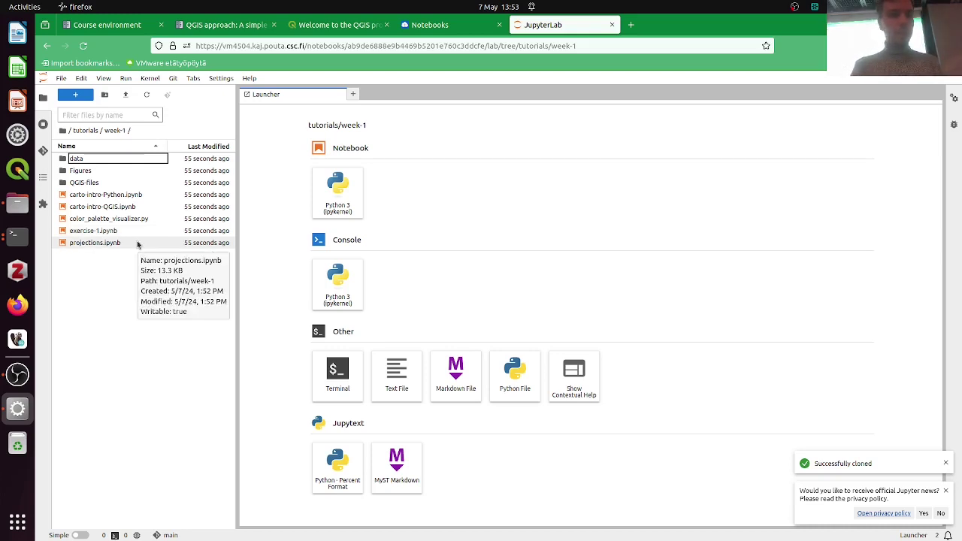
{"action": "double_click", "coordinate": [137, 243]}
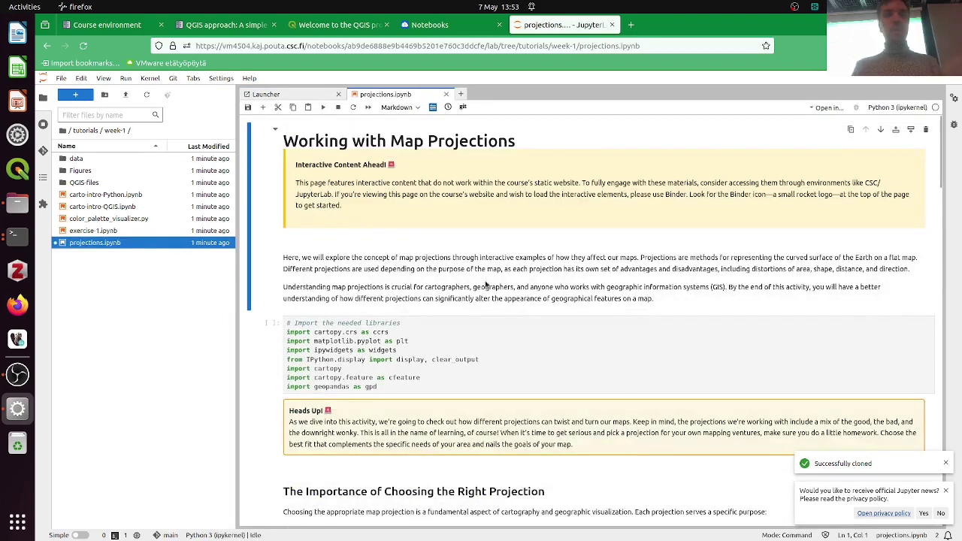
Run the library import cell and the global map cell with Tissot's indicatrix in the projections notebook.
{"action": "left_click", "coordinate": [480, 336]}
{"action": "key", "text": "shift+Return"}
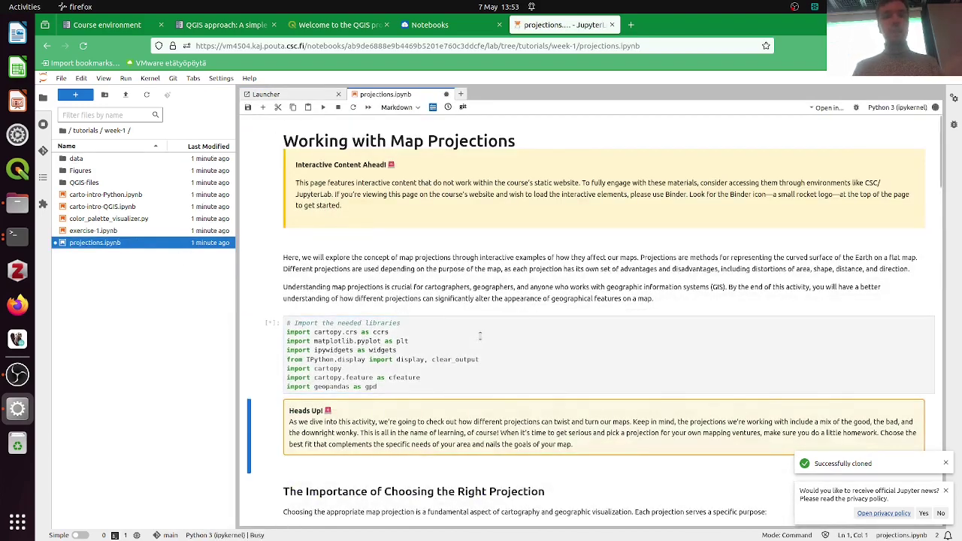
{"action": "scroll", "coordinate": [480, 336], "scroll_direction": "down", "scroll_amount": 10}
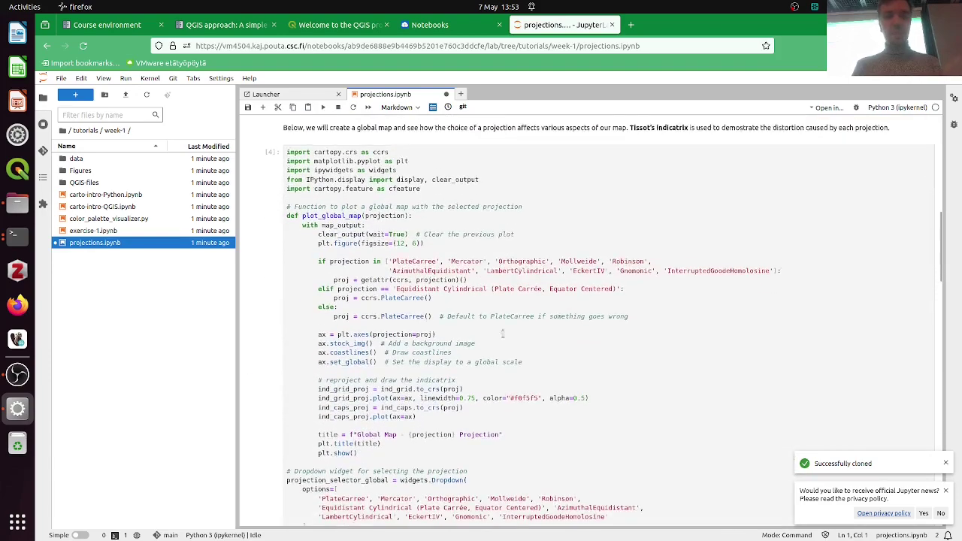
{"action": "left_click", "coordinate": [570, 317]}
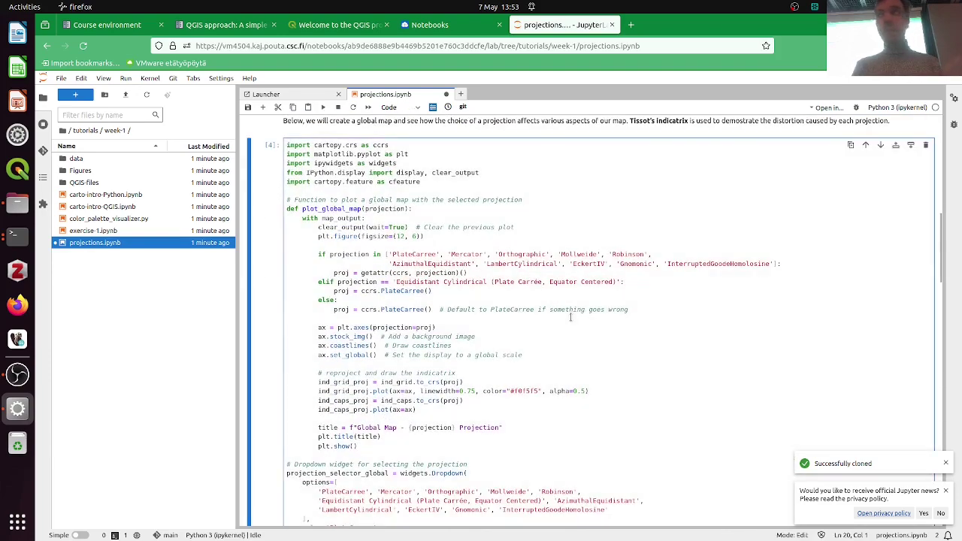
{"action": "scroll", "coordinate": [570, 316], "scroll_direction": "down", "scroll_amount": 1}
{"action": "key", "text": "shift+Return"}
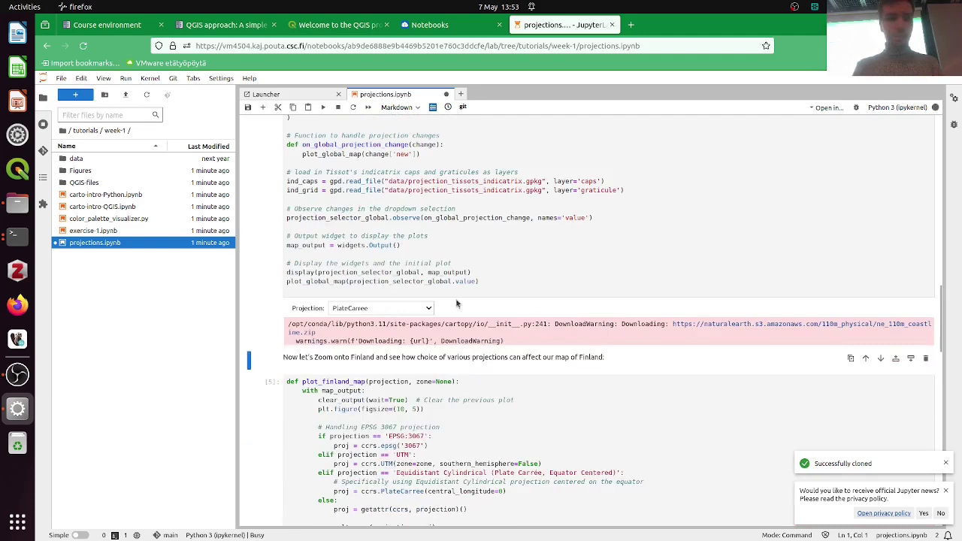
{"action": "scroll", "coordinate": [458, 304], "scroll_direction": "down", "scroll_amount": 1}
{"action": "scroll", "coordinate": [425, 266], "scroll_direction": "down", "scroll_amount": 2}
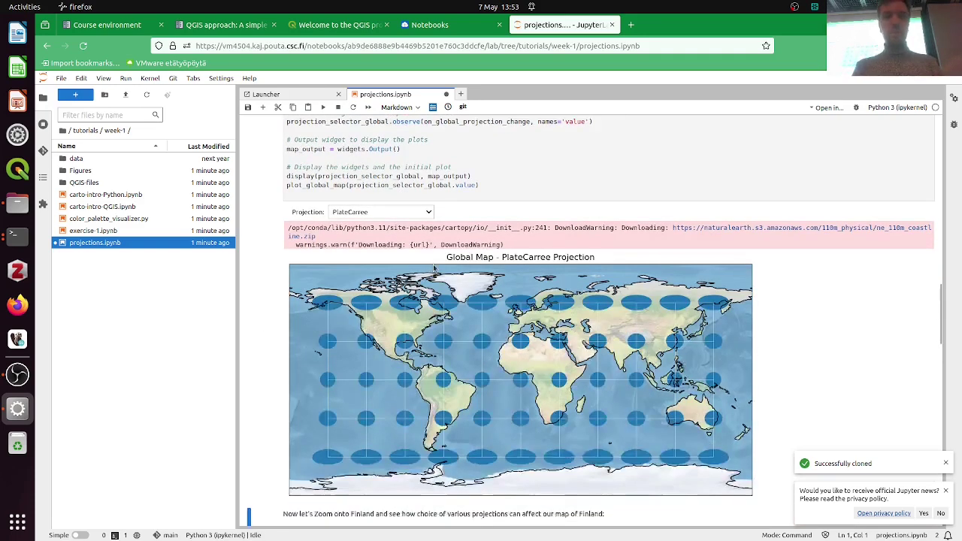
Switch the global map's projection to Orthographic, then Robinson, and finally InterruptedGoodeHomolosine.
{"action": "left_click", "coordinate": [408, 164]}
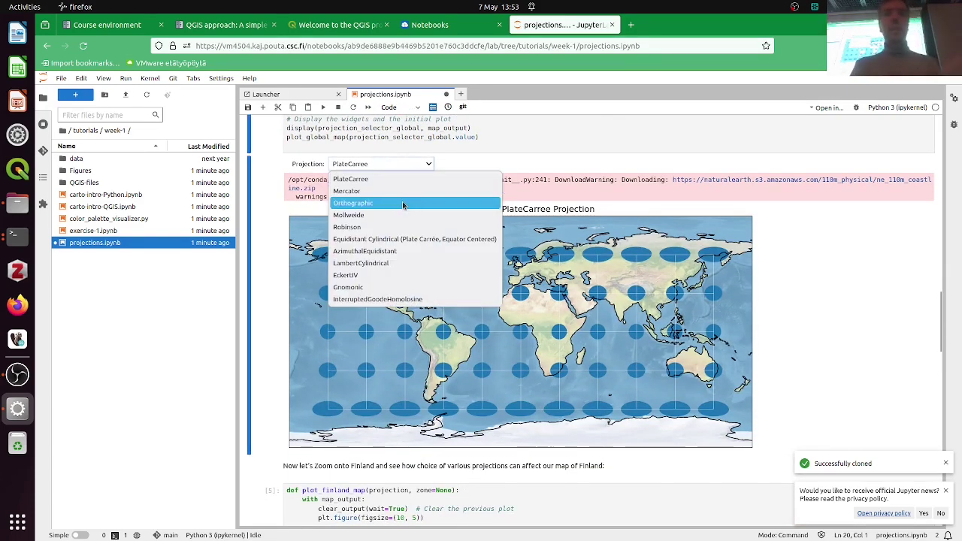
{"action": "left_click", "coordinate": [402, 204]}
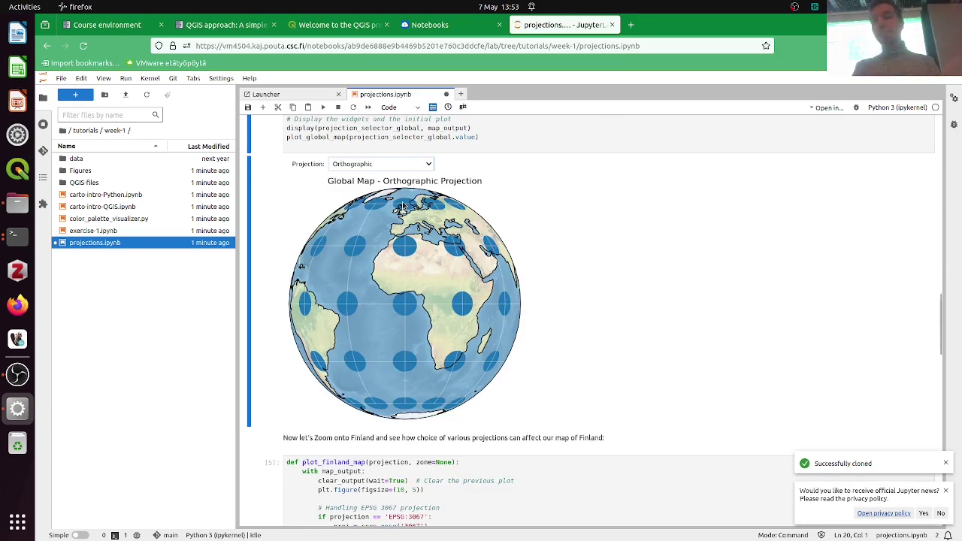
{"action": "left_click", "coordinate": [375, 166]}
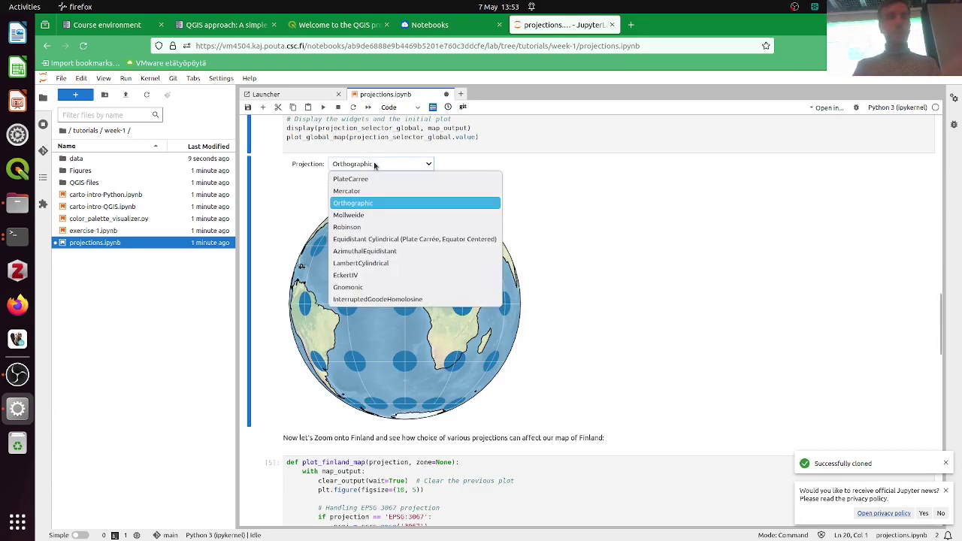
{"action": "left_click", "coordinate": [387, 227]}
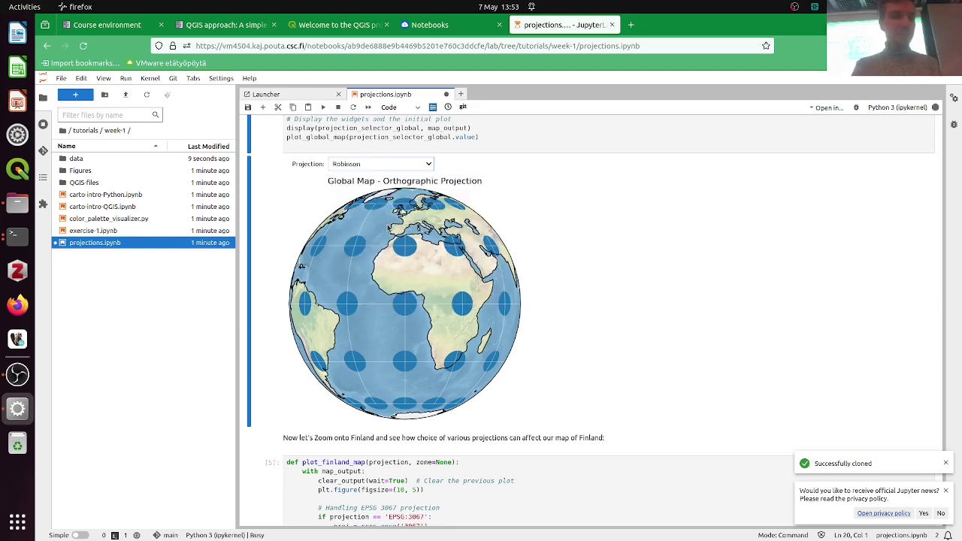
{"action": "left_click", "coordinate": [405, 166]}
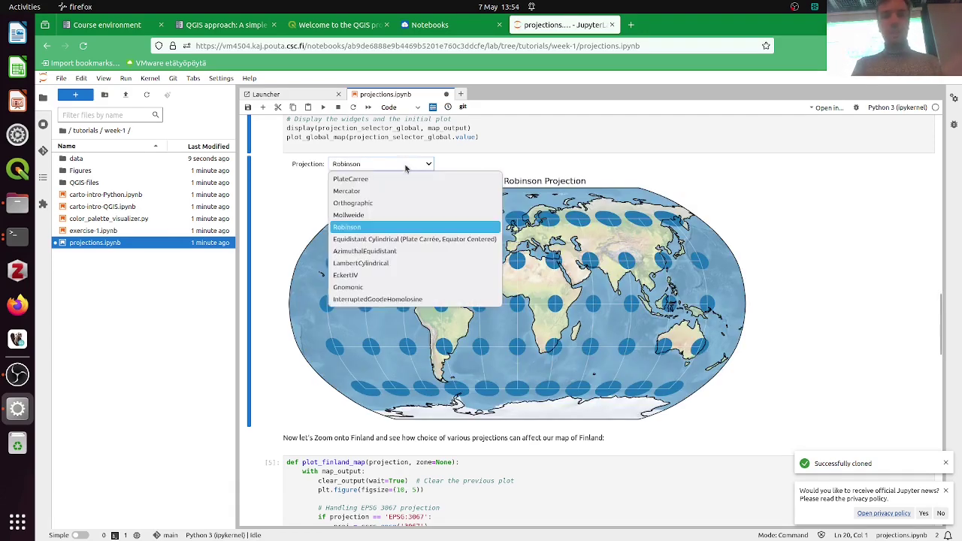
{"action": "left_click", "coordinate": [406, 299]}
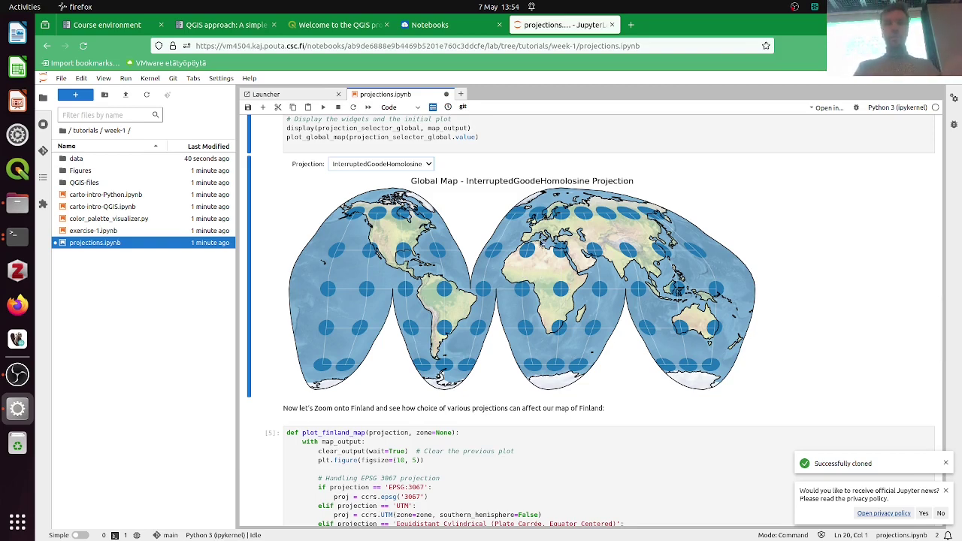
Review the CSC notebook join code on the General information page and the CartoGIS 2024 entry in the Notebooks catalogue.
{"action": "left_click", "coordinate": [107, 25]}
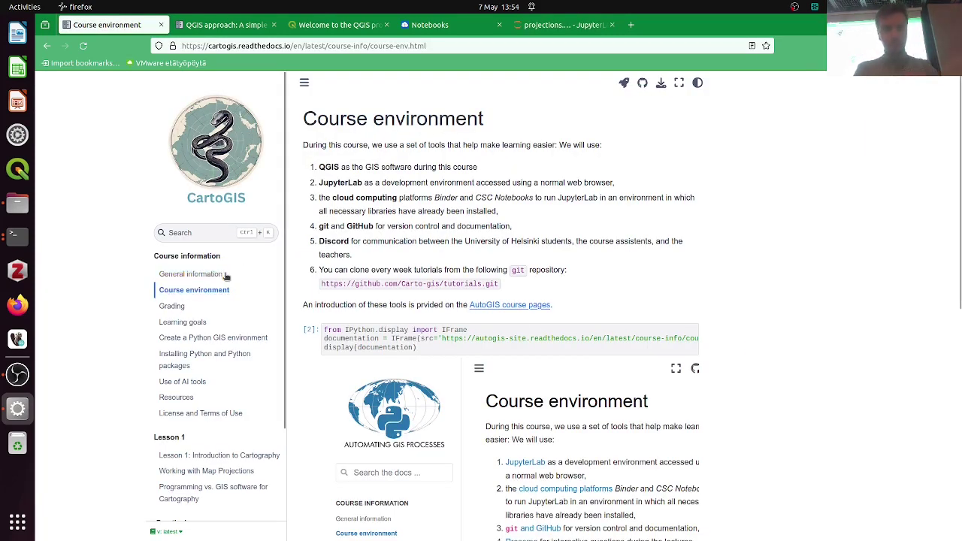
{"action": "left_click", "coordinate": [190, 273]}
{"action": "scroll", "coordinate": [367, 329], "scroll_direction": "down", "scroll_amount": 5}
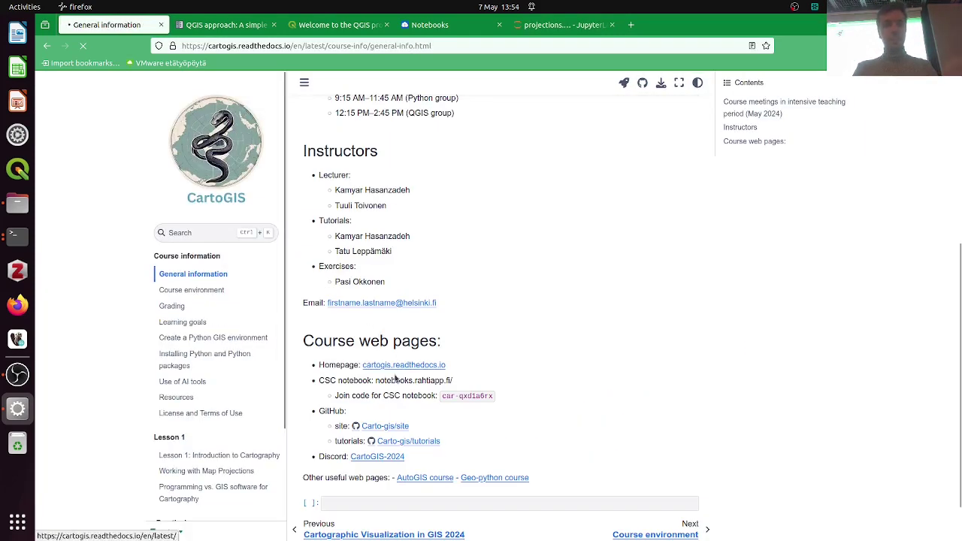
{"action": "left_click", "coordinate": [434, 28]}
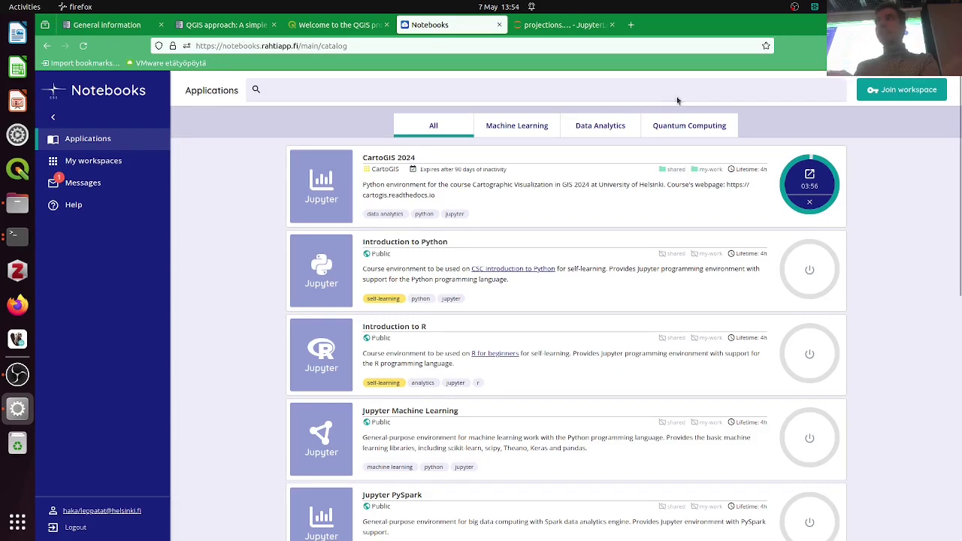
{"action": "left_click", "coordinate": [107, 24]}
{"action": "left_click_drag", "start_coordinate": [443, 399], "coordinate": [494, 396]}
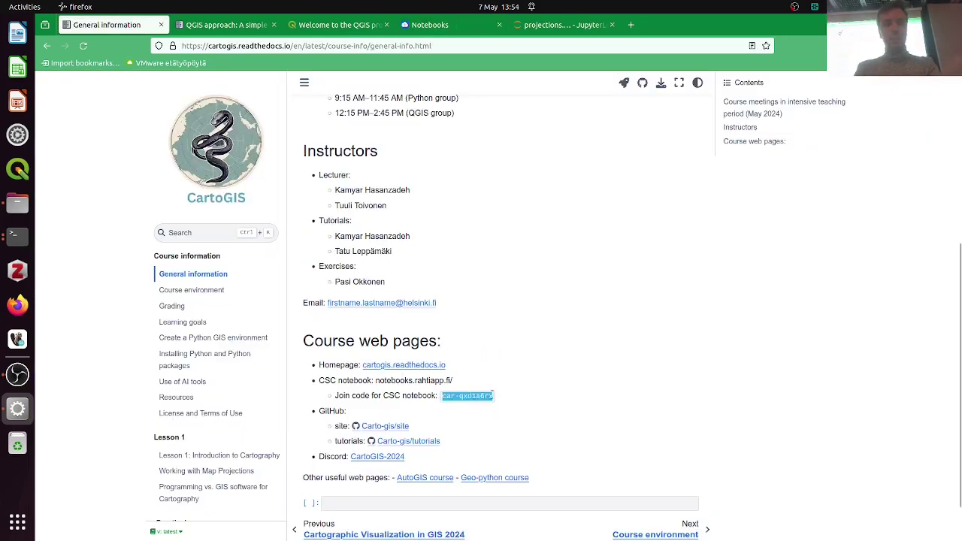
{"action": "left_click", "coordinate": [500, 396]}
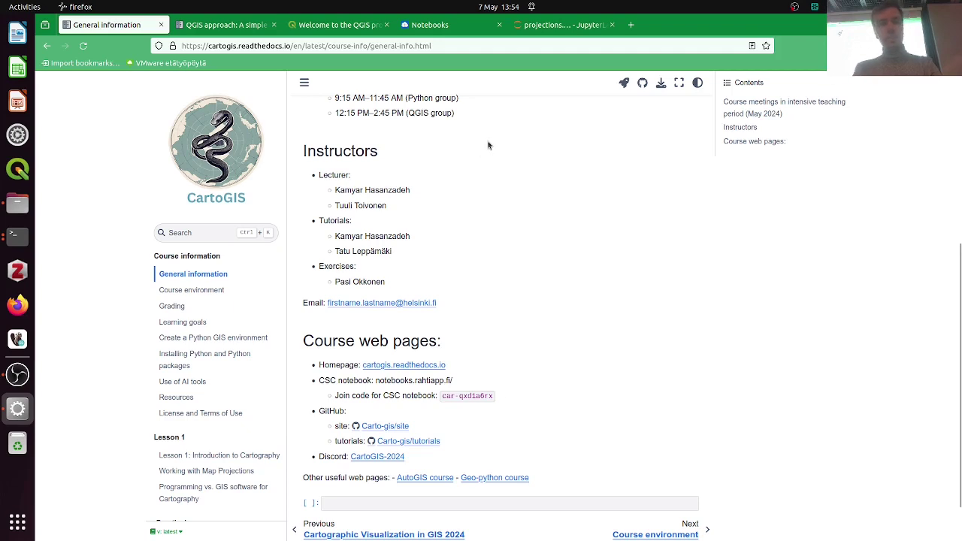
{"action": "left_click", "coordinate": [439, 24]}
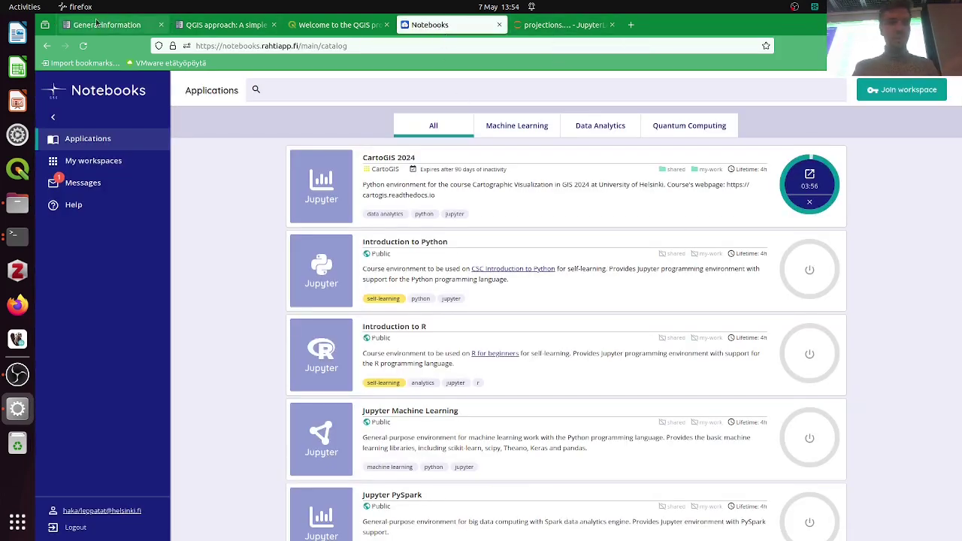
{"action": "left_click", "coordinate": [564, 25]}
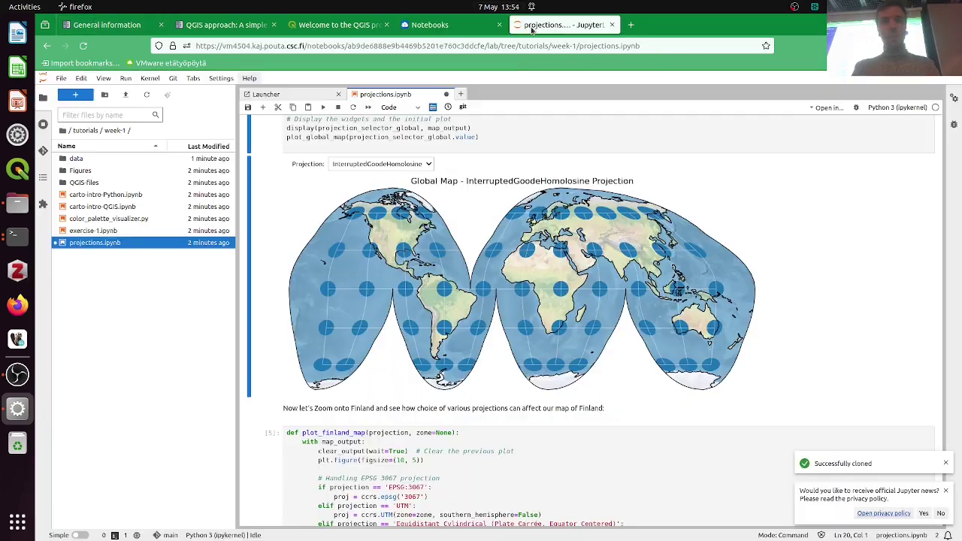
Recheck the tutorials git repository address on the Course environment page and return to the JupyterLab notebook.
{"action": "left_click", "coordinate": [105, 29]}
{"action": "left_click", "coordinate": [191, 291]}
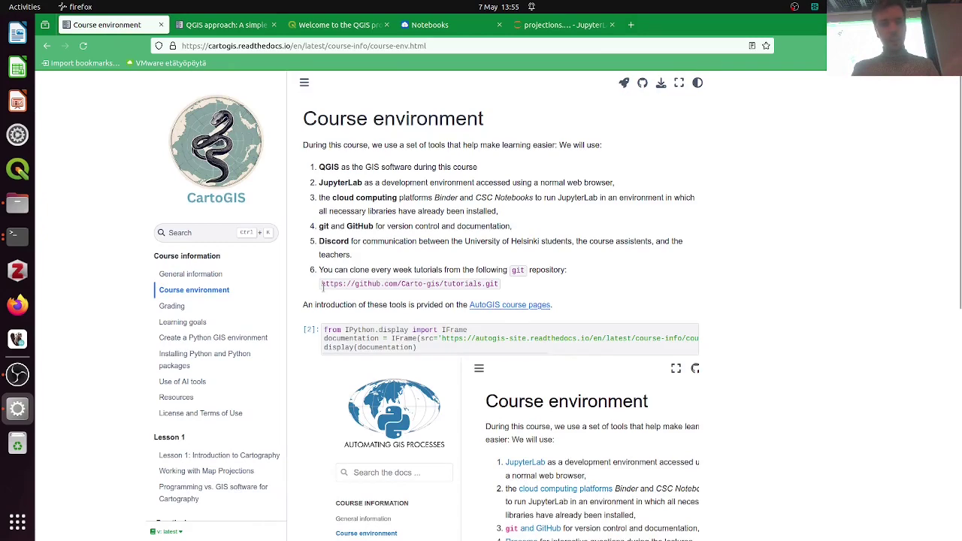
{"action": "left_click_drag", "start_coordinate": [323, 285], "coordinate": [502, 294]}
{"action": "left_click", "coordinate": [516, 293]}
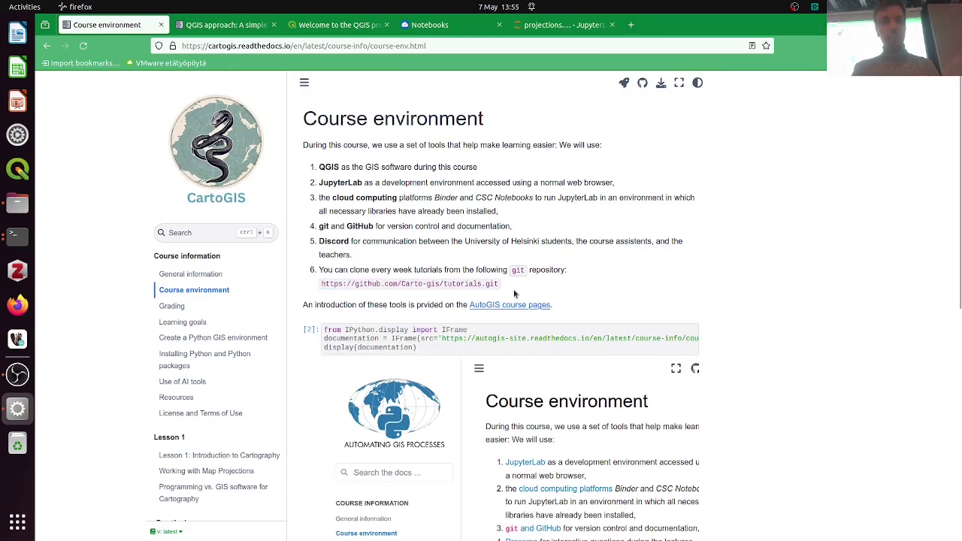
{"action": "left_click", "coordinate": [556, 26]}
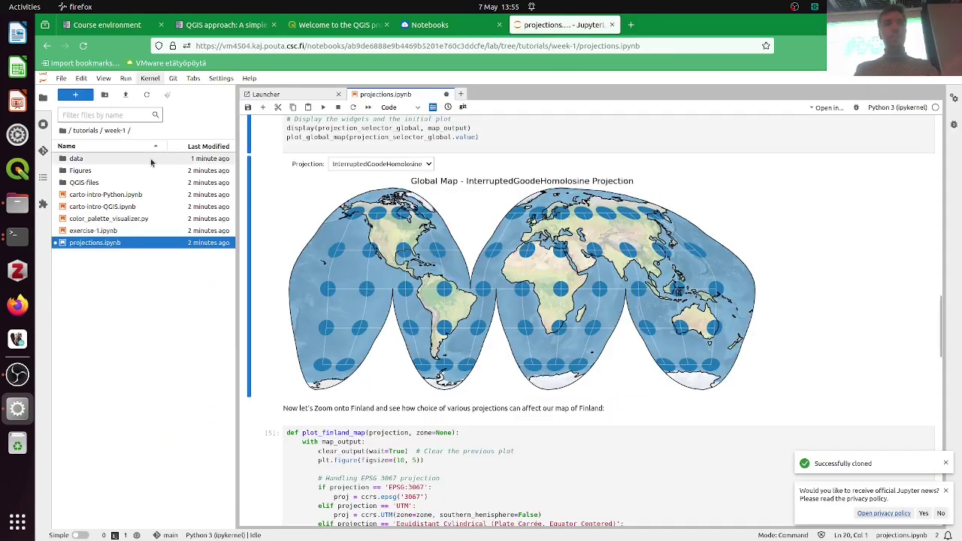
Go to the root folder, check the dialog for cloning a git repository, and cancel it without entering an address.
{"action": "left_click", "coordinate": [173, 80]}
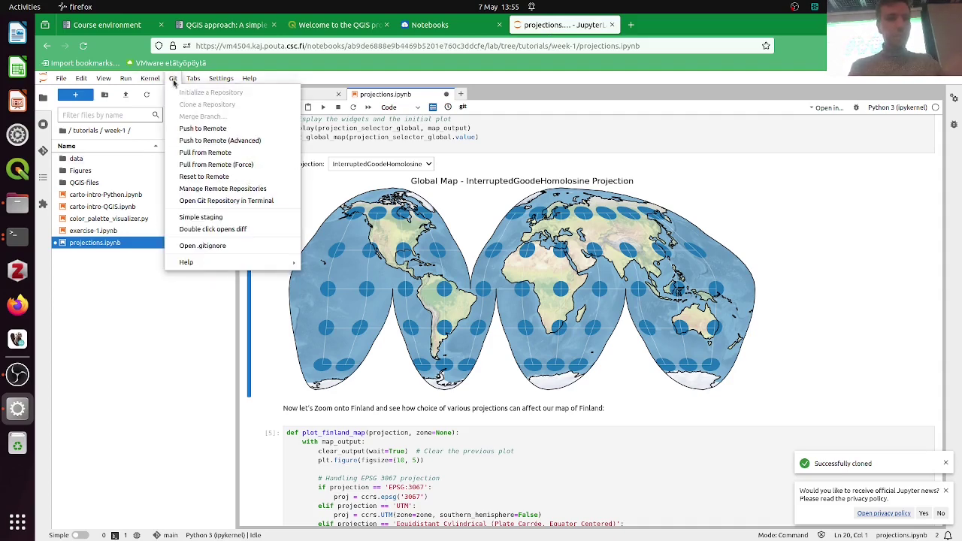
{"action": "key", "text": "Escape"}
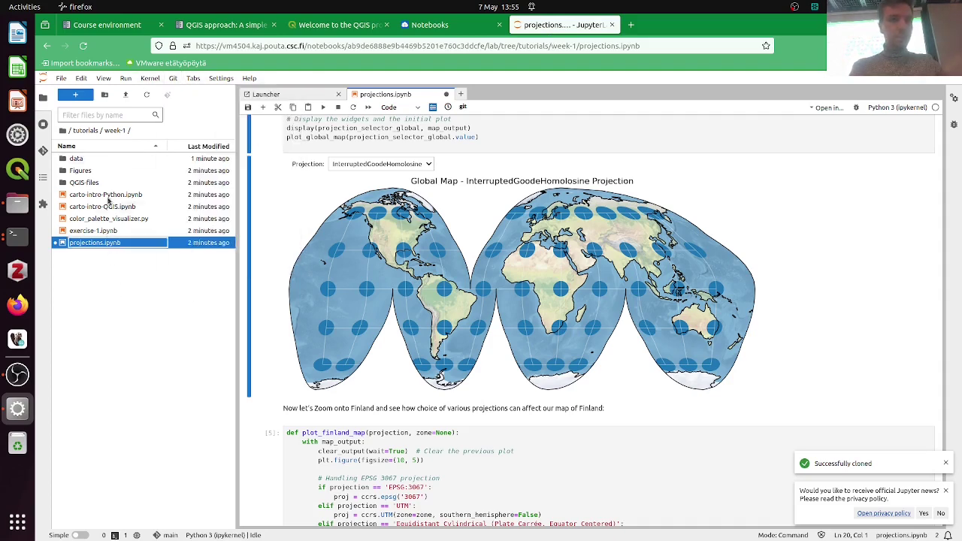
{"action": "left_click", "coordinate": [63, 131]}
{"action": "left_click", "coordinate": [174, 78]}
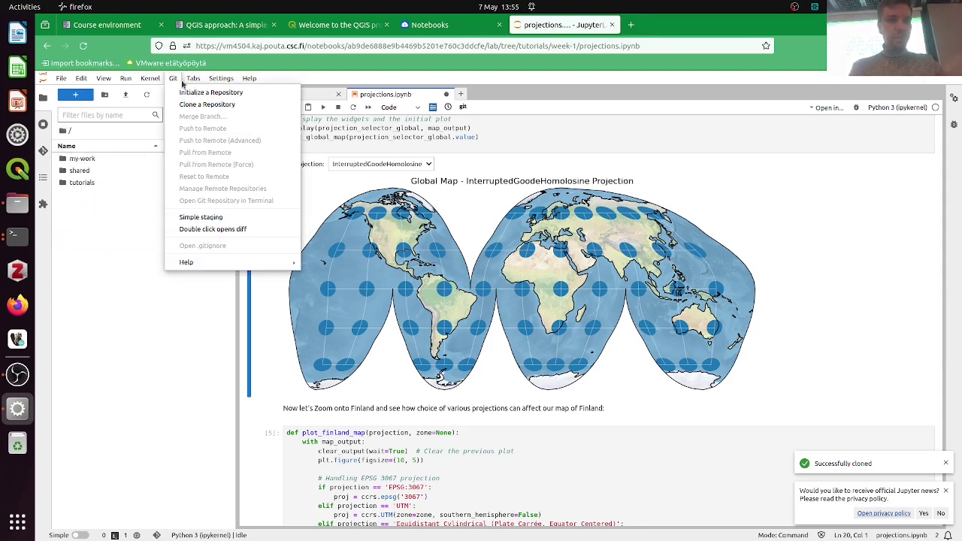
{"action": "mouse_move", "coordinate": [174, 79]}
{"action": "left_click", "coordinate": [181, 105]}
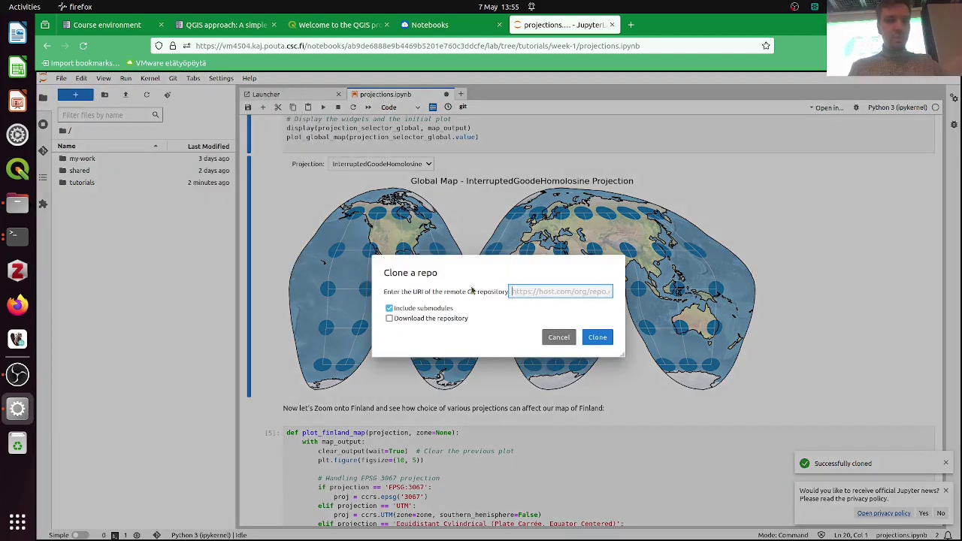
{"action": "left_click", "coordinate": [557, 338]}
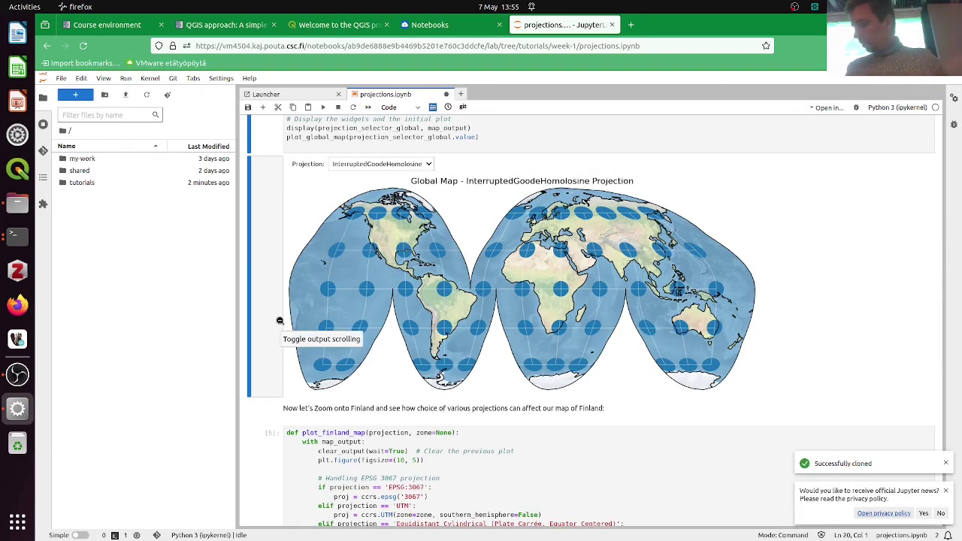
Open the carto-intro-QGIS.ipynb notebook from the tutorials/week-1 folder.
{"action": "double_click", "coordinate": [82, 183]}
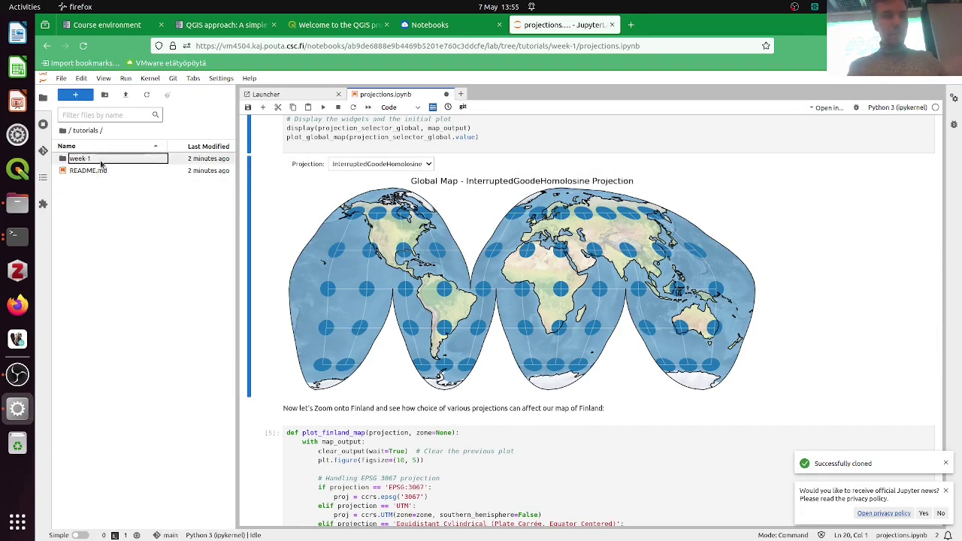
{"action": "double_click", "coordinate": [101, 160]}
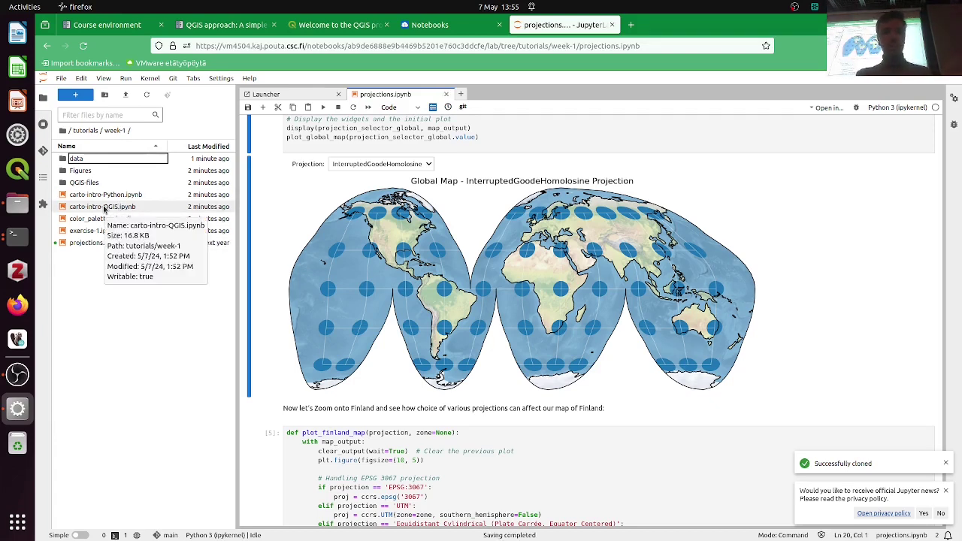
{"action": "double_click", "coordinate": [104, 208]}
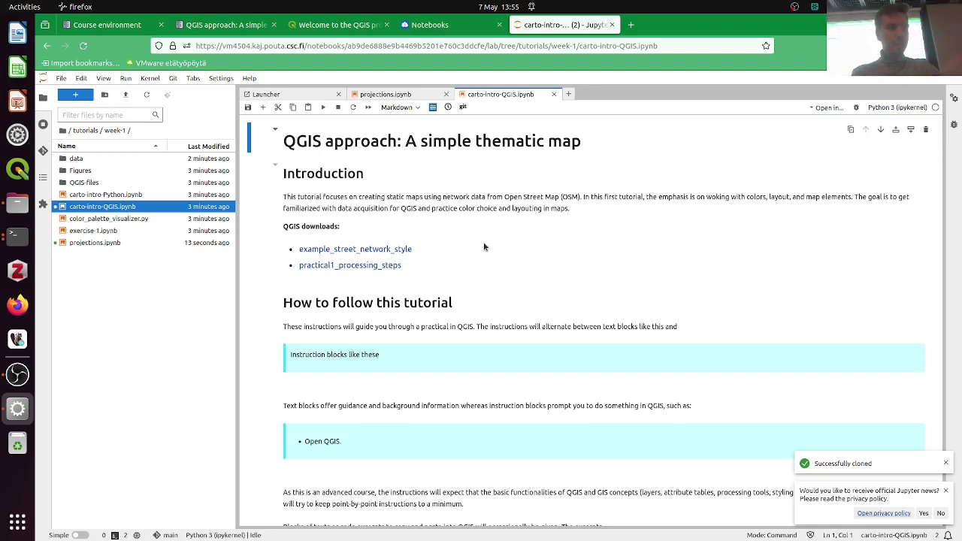
Look into the QGIS-files folder, widening the file browser to show full file names, and return to the week-1 folder.
{"action": "double_click", "coordinate": [109, 183]}
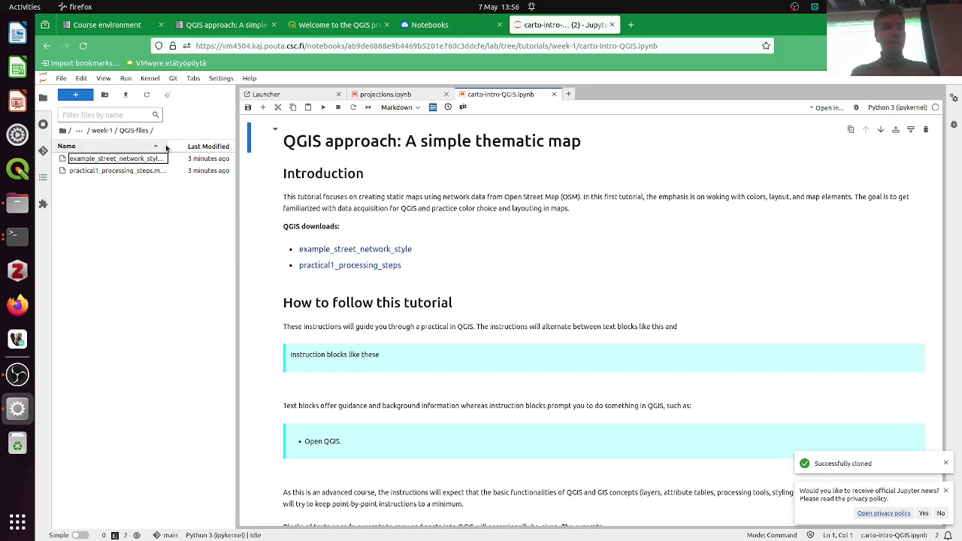
{"action": "left_click_drag", "start_coordinate": [235, 145], "coordinate": [269, 146]}
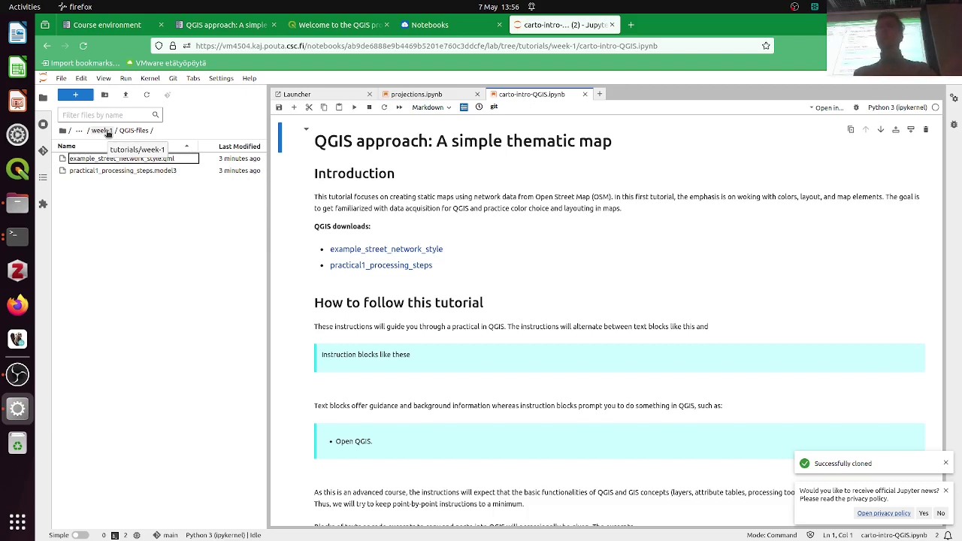
{"action": "left_click", "coordinate": [109, 132]}
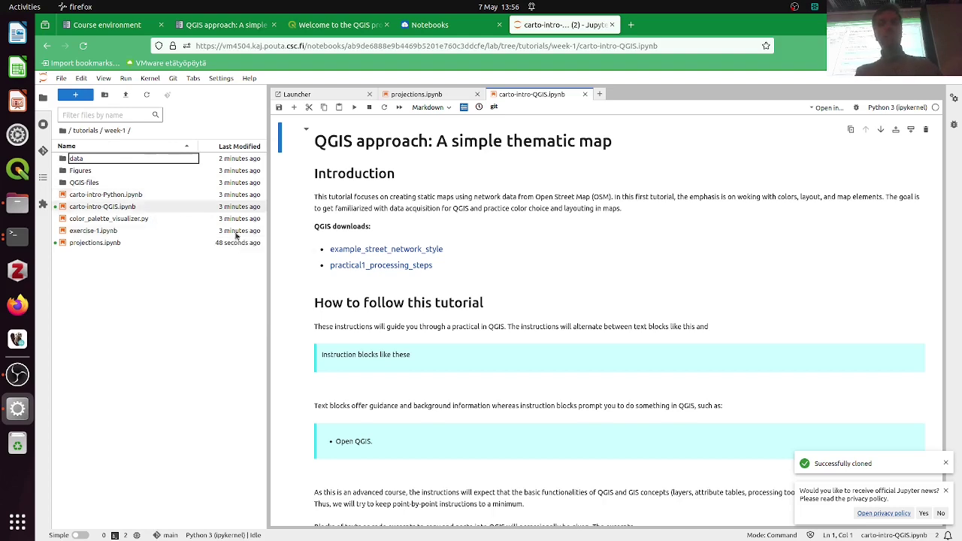
Dismiss the clone notification and the Jupyter news prompt.
{"action": "left_click", "coordinate": [946, 464]}
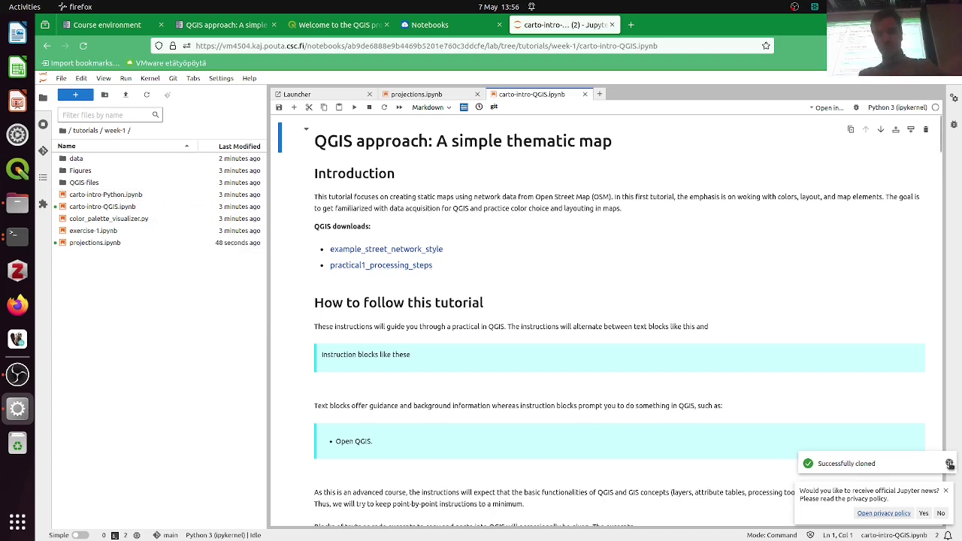
{"action": "left_click", "coordinate": [945, 490]}
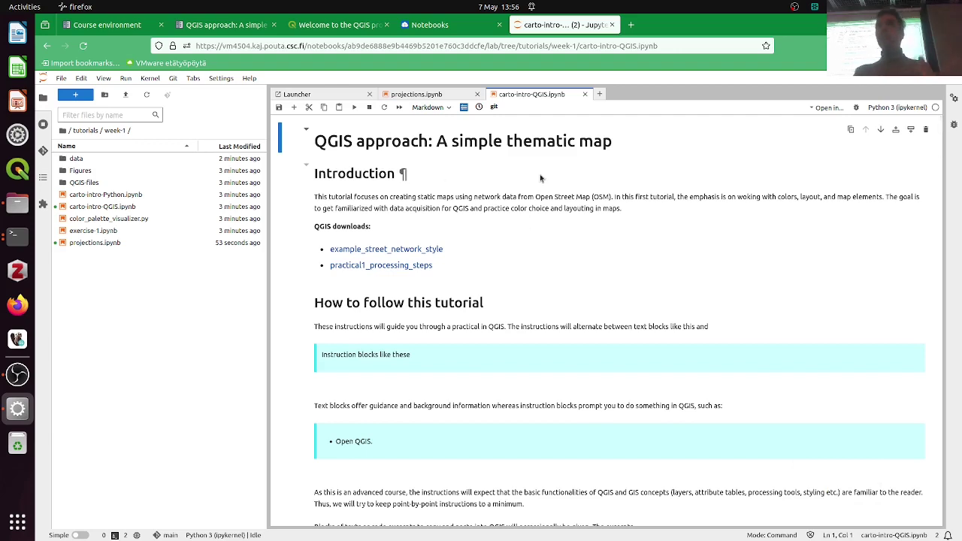
Skim the QGIS approach: A simple thematic map page on the course website, from its introduction to the annotated layout example.
{"action": "left_click", "coordinate": [215, 24]}
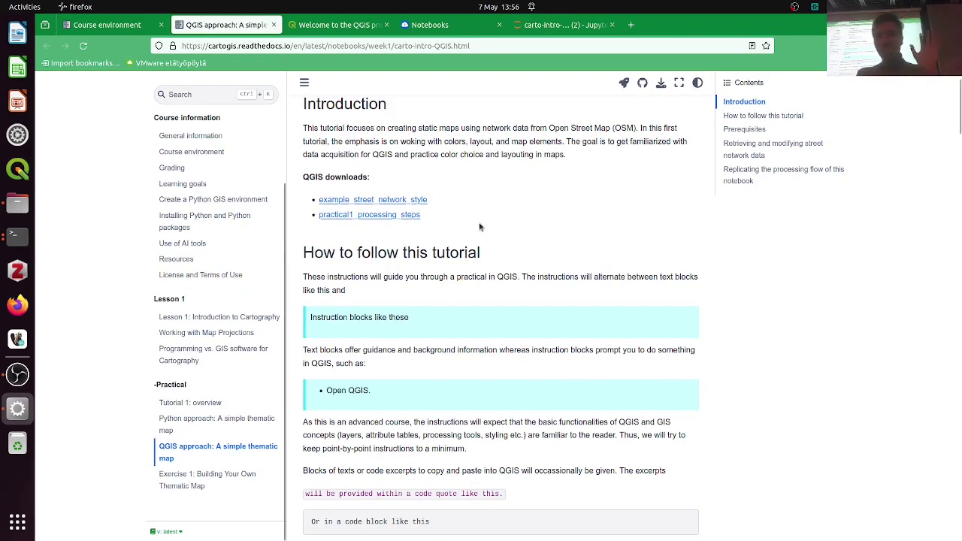
{"action": "scroll", "coordinate": [479, 227], "scroll_direction": "up", "scroll_amount": 2}
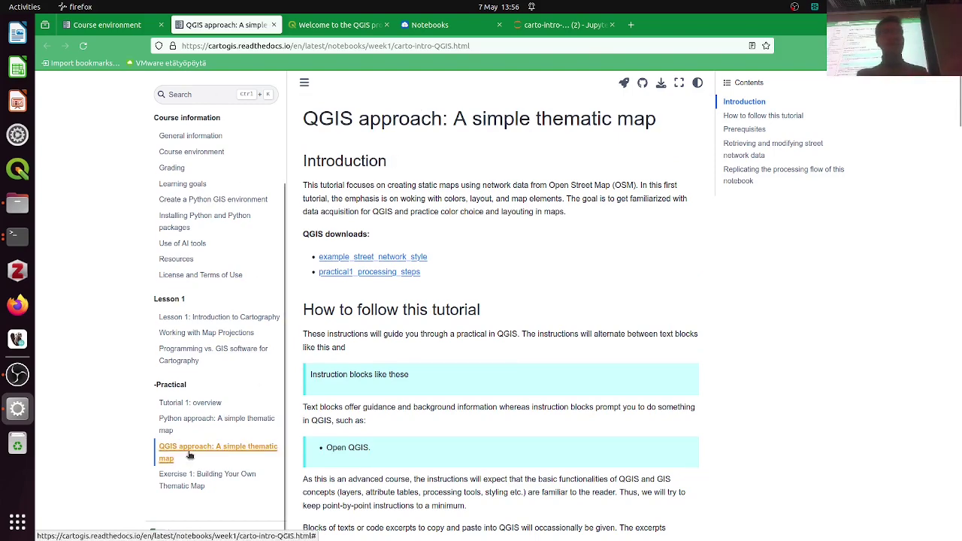
{"action": "scroll", "coordinate": [445, 220], "scroll_direction": "down", "scroll_amount": 9}
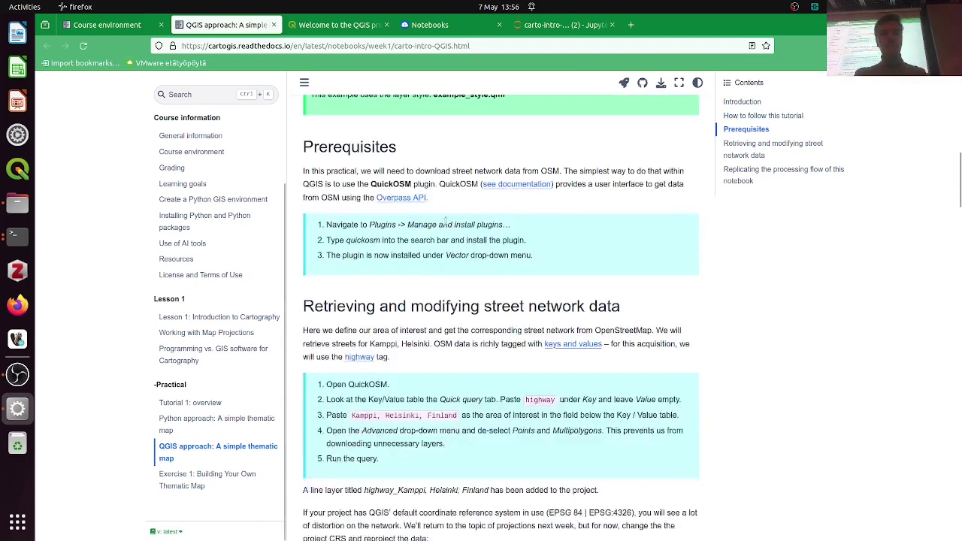
{"action": "scroll", "coordinate": [445, 220], "scroll_direction": "down", "scroll_amount": 15}
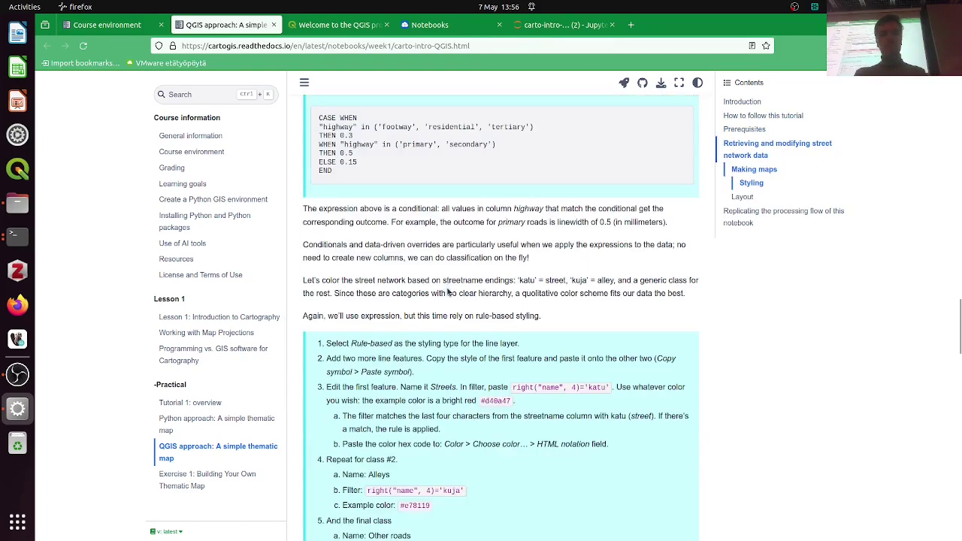
{"action": "scroll", "coordinate": [448, 293], "scroll_direction": "down", "scroll_amount": 5}
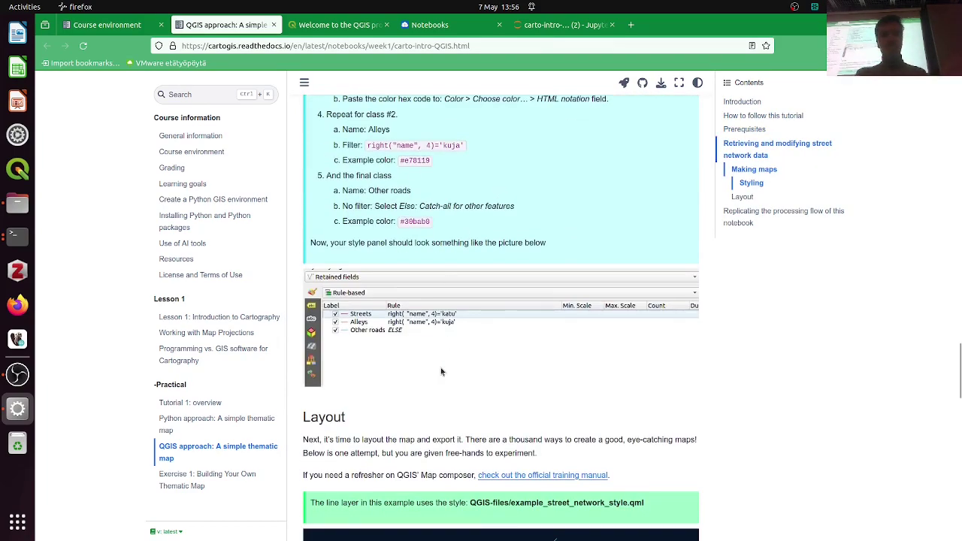
{"action": "scroll", "coordinate": [448, 316], "scroll_direction": "down", "scroll_amount": 10}
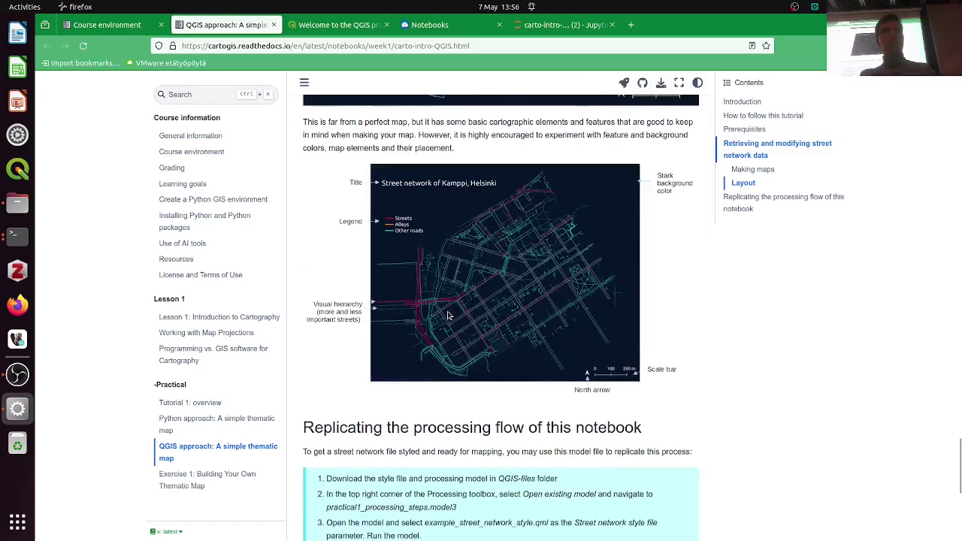
{"action": "scroll", "coordinate": [448, 316], "scroll_direction": "up", "scroll_amount": 20}
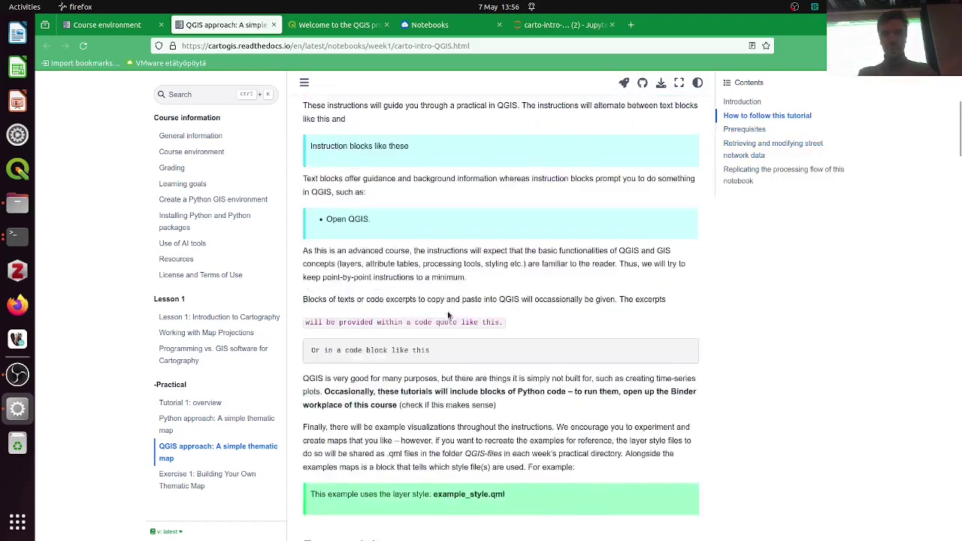
{"action": "scroll", "coordinate": [448, 315], "scroll_direction": "up", "scroll_amount": 5}
Return to the carto-intro-QGIS notebook in JupyterLab and read its instructions from the introduction through QuickOSM, reprojection and styling to the processing model.
{"action": "key", "text": "ctrl+Tab"}
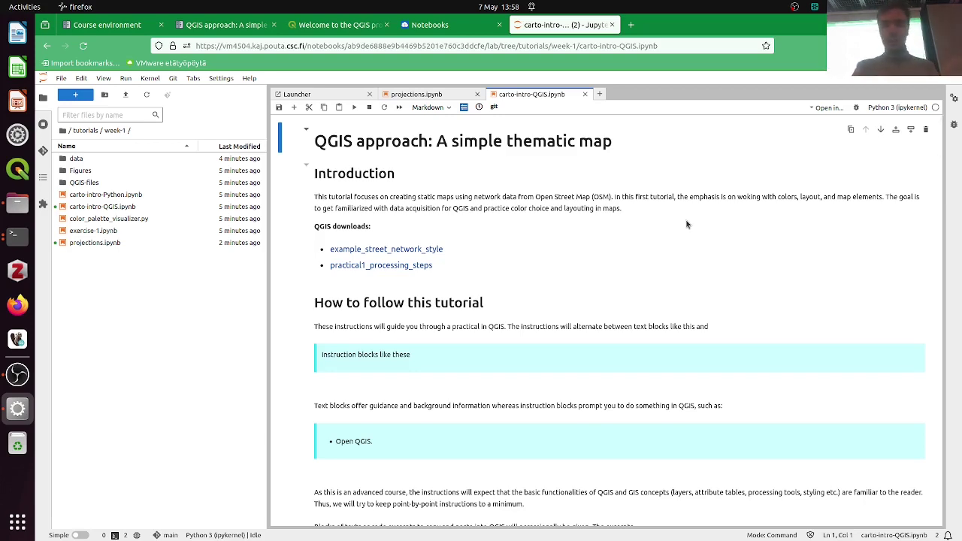
{"action": "scroll", "coordinate": [686, 228], "scroll_direction": "down", "scroll_amount": 2}
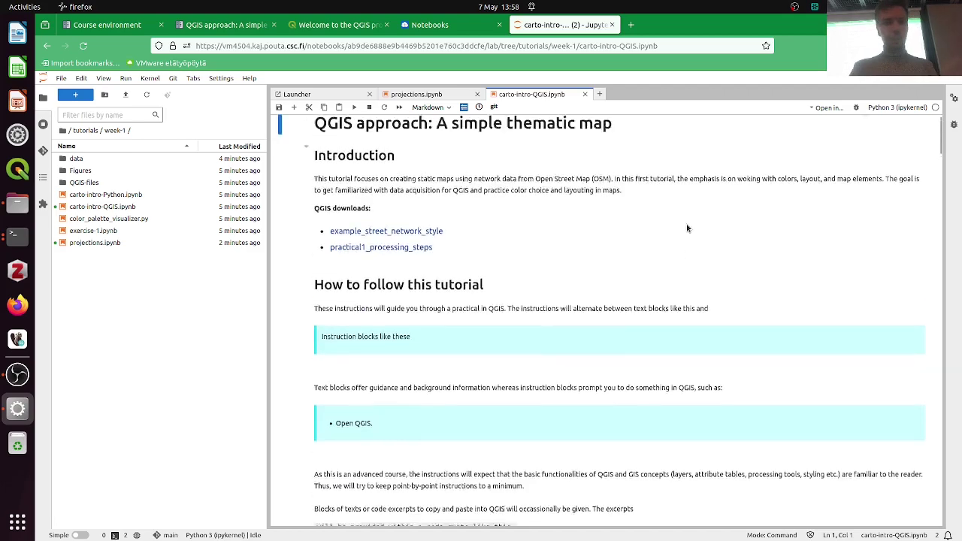
{"action": "scroll", "coordinate": [686, 227], "scroll_direction": "up", "scroll_amount": 1}
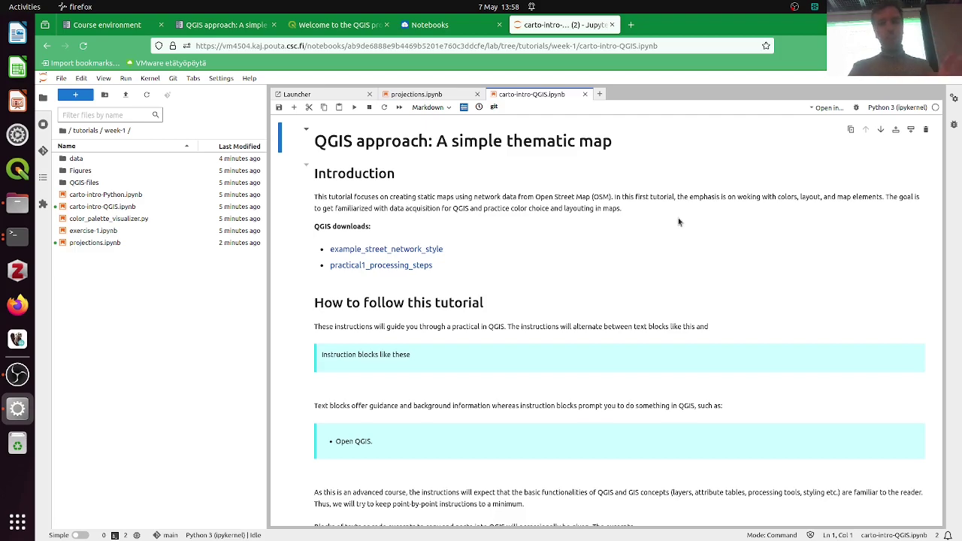
{"action": "scroll", "coordinate": [679, 222], "scroll_direction": "down", "scroll_amount": 4}
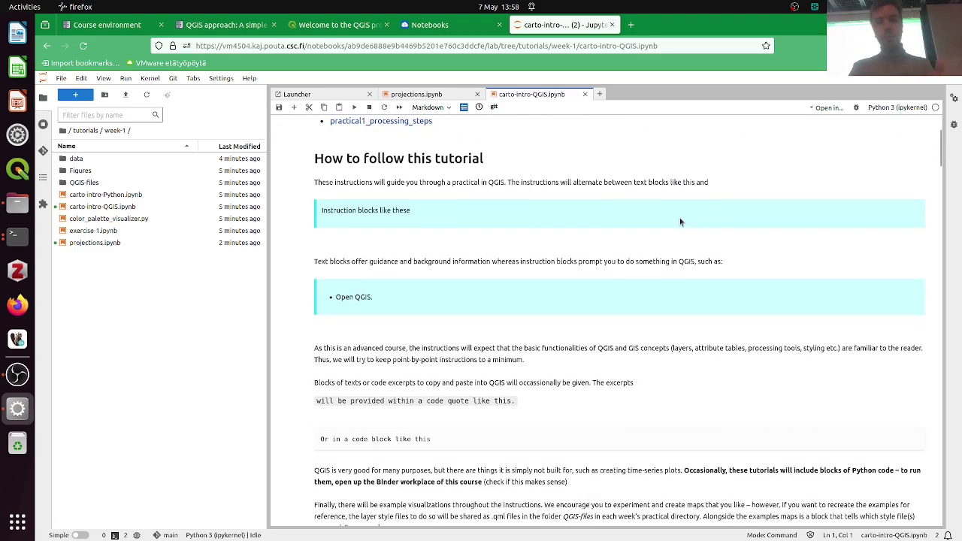
{"action": "scroll", "coordinate": [761, 227], "scroll_direction": "down", "scroll_amount": 3}
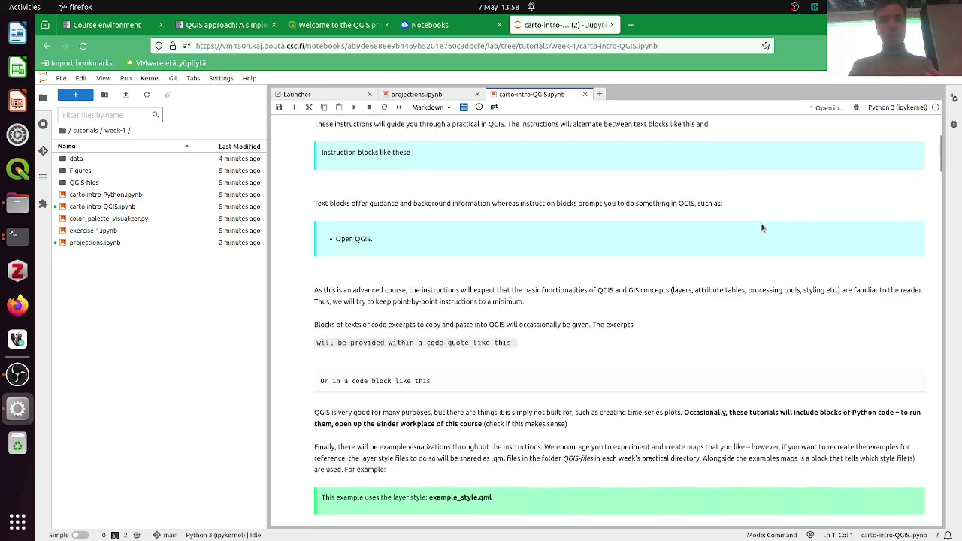
{"action": "scroll", "coordinate": [761, 228], "scroll_direction": "down", "scroll_amount": 5}
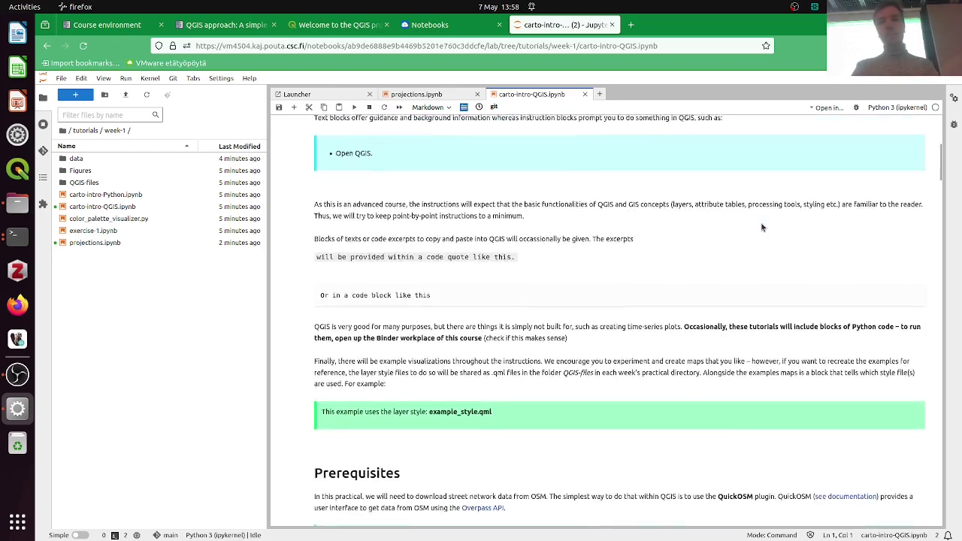
{"action": "scroll", "coordinate": [640, 234], "scroll_direction": "down", "scroll_amount": 3}
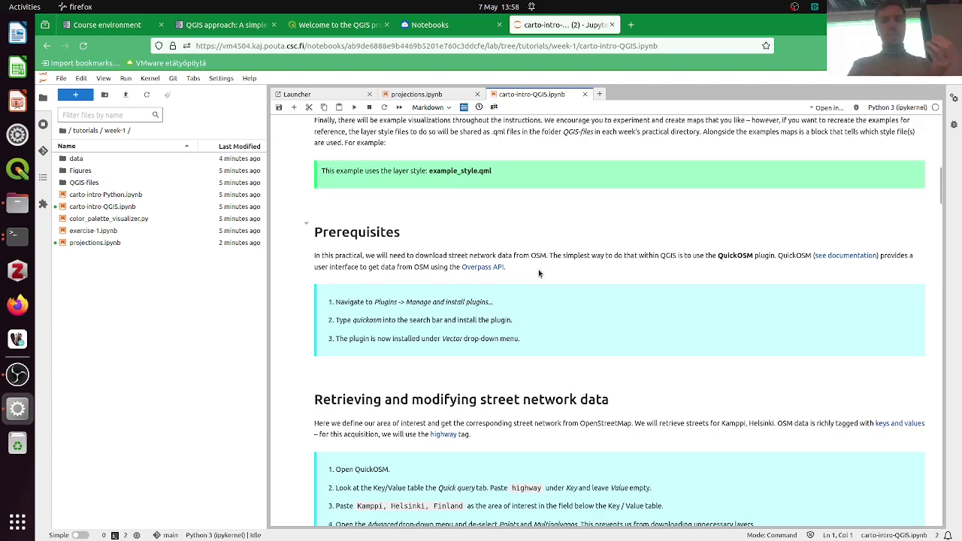
{"action": "scroll", "coordinate": [538, 271], "scroll_direction": "down", "scroll_amount": 2}
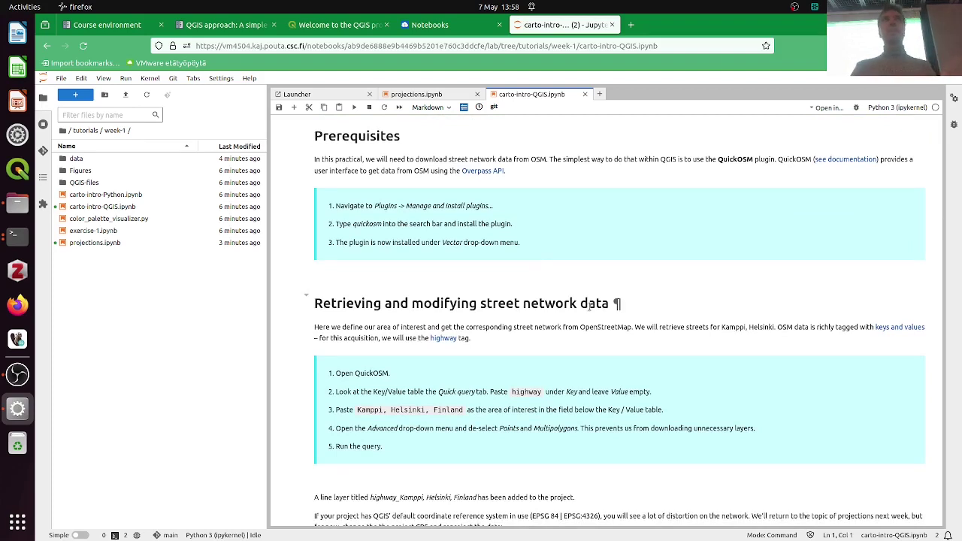
{"action": "scroll", "coordinate": [590, 307], "scroll_direction": "down", "scroll_amount": 9}
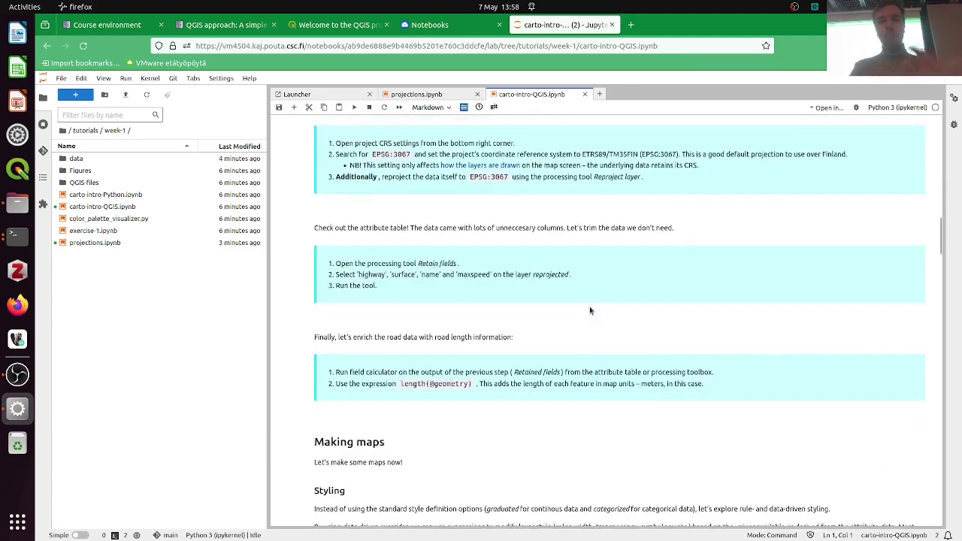
{"action": "scroll", "coordinate": [590, 310], "scroll_direction": "down", "scroll_amount": 15}
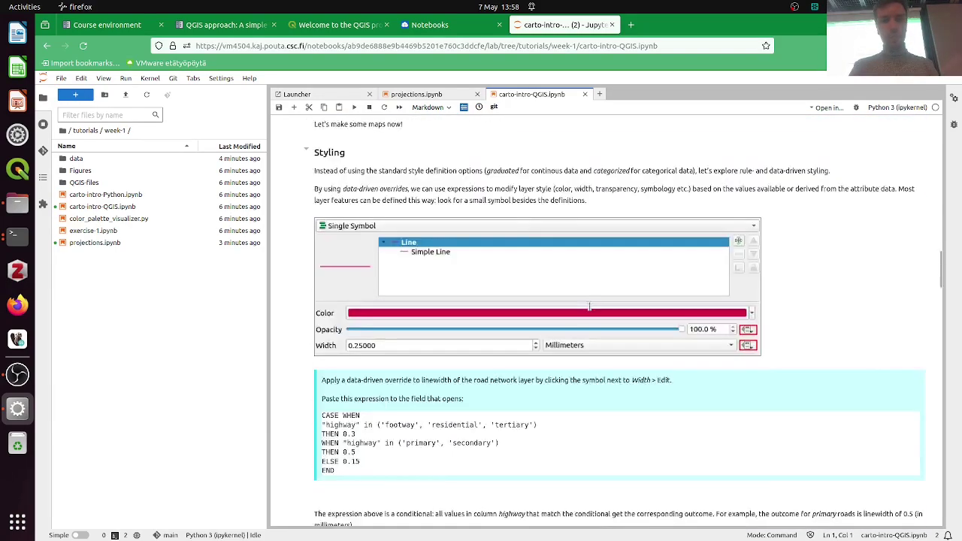
{"action": "scroll", "coordinate": [590, 311], "scroll_direction": "down", "scroll_amount": 20}
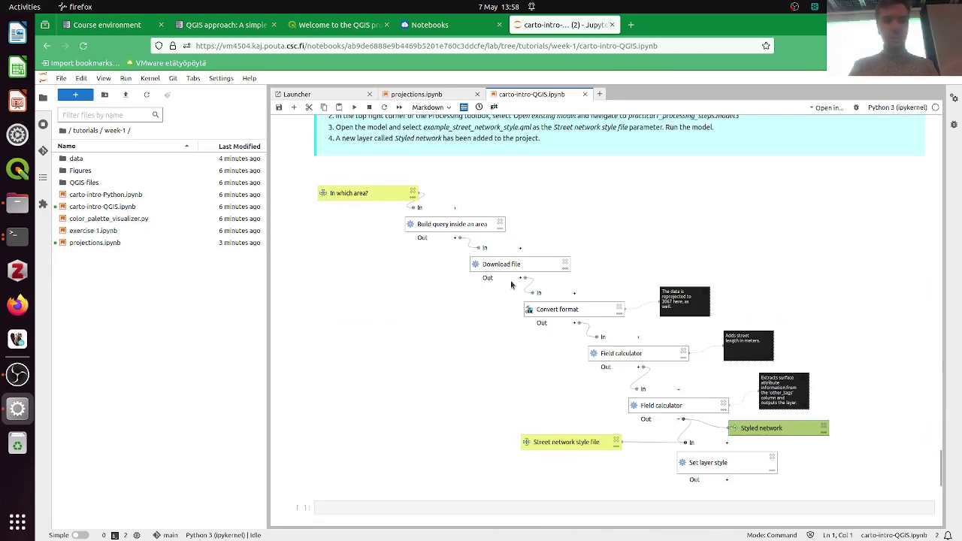
Examine the processing model diagram at the notebook's end, and go back past the Kamppi street map to the tutorial instructions.
{"action": "scroll", "coordinate": [878, 451], "scroll_direction": "down", "scroll_amount": 4}
{"action": "scroll", "coordinate": [840, 388], "scroll_direction": "up", "scroll_amount": 4}
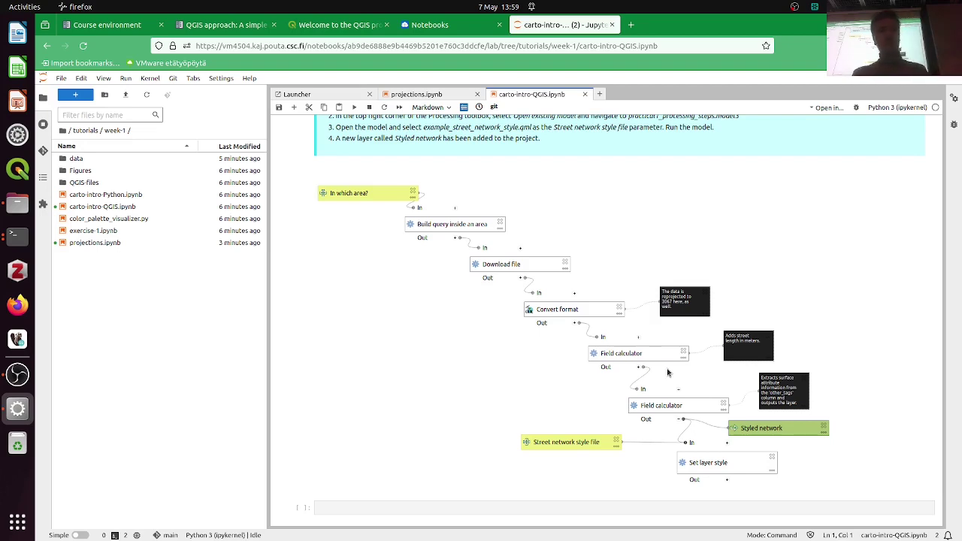
{"action": "scroll", "coordinate": [667, 372], "scroll_direction": "up", "scroll_amount": 1}
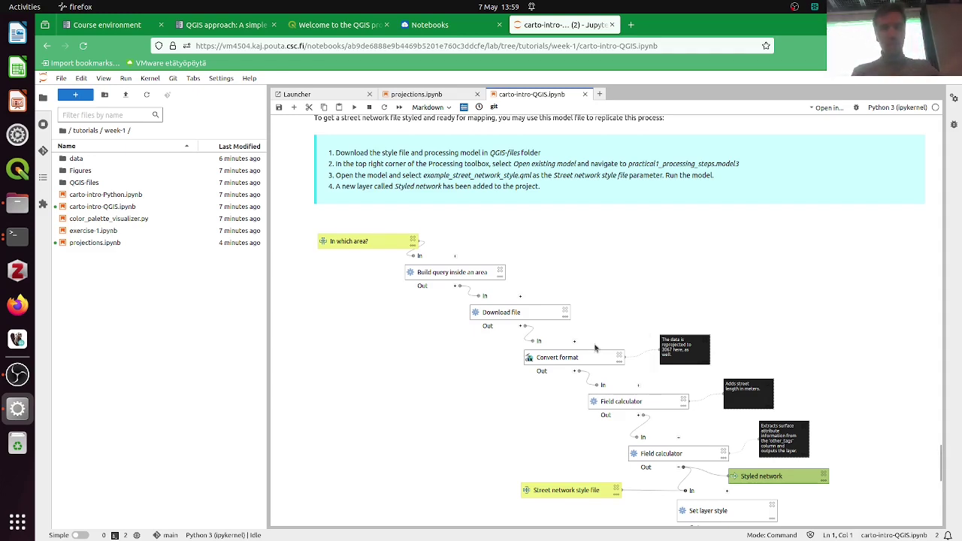
{"action": "scroll", "coordinate": [594, 345], "scroll_direction": "up", "scroll_amount": 20}
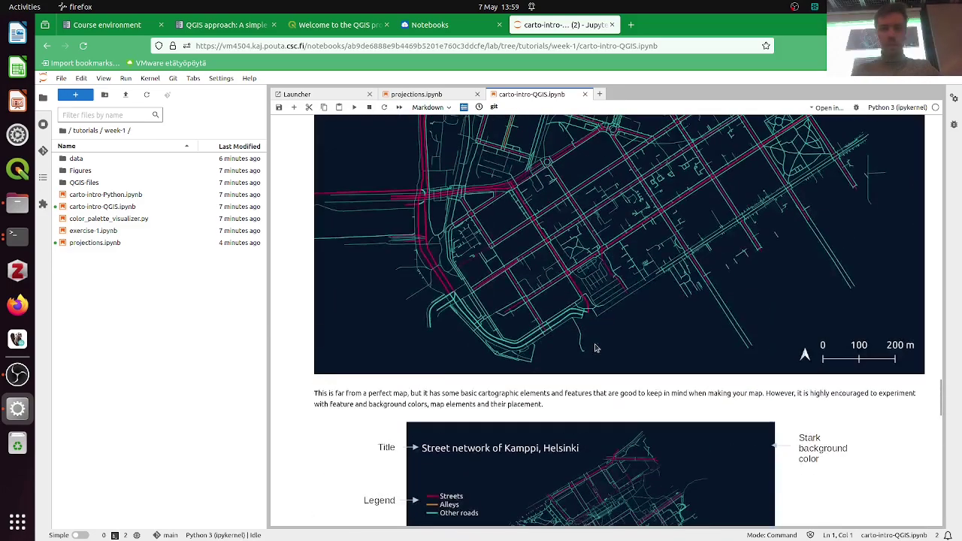
{"action": "scroll", "coordinate": [594, 347], "scroll_direction": "up", "scroll_amount": 15}
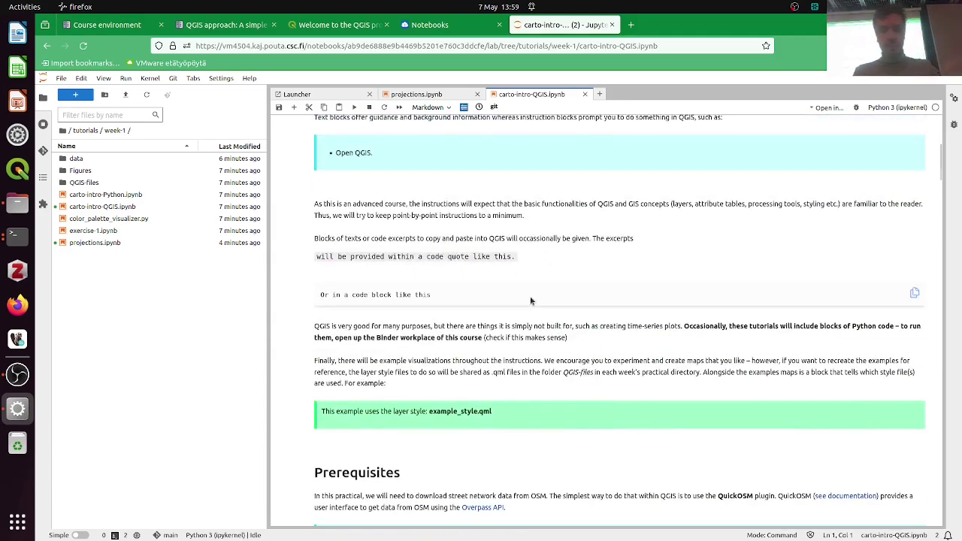
Review the How to follow this tutorial section with its example instruction blocks, and launch QGIS as instructed.
{"action": "scroll", "coordinate": [530, 301], "scroll_direction": "up", "scroll_amount": 5}
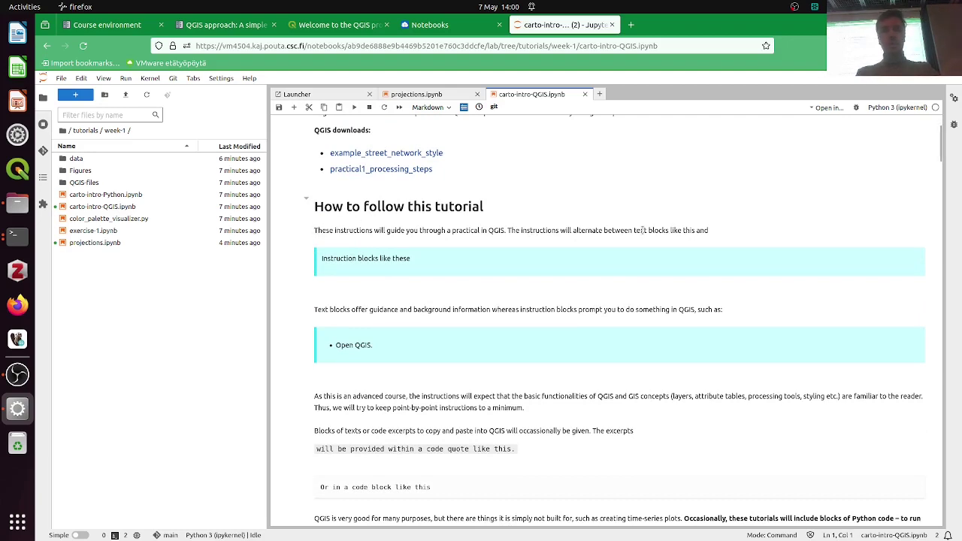
{"action": "triple_click", "coordinate": [720, 229]}
{"action": "left_click", "coordinate": [720, 228]}
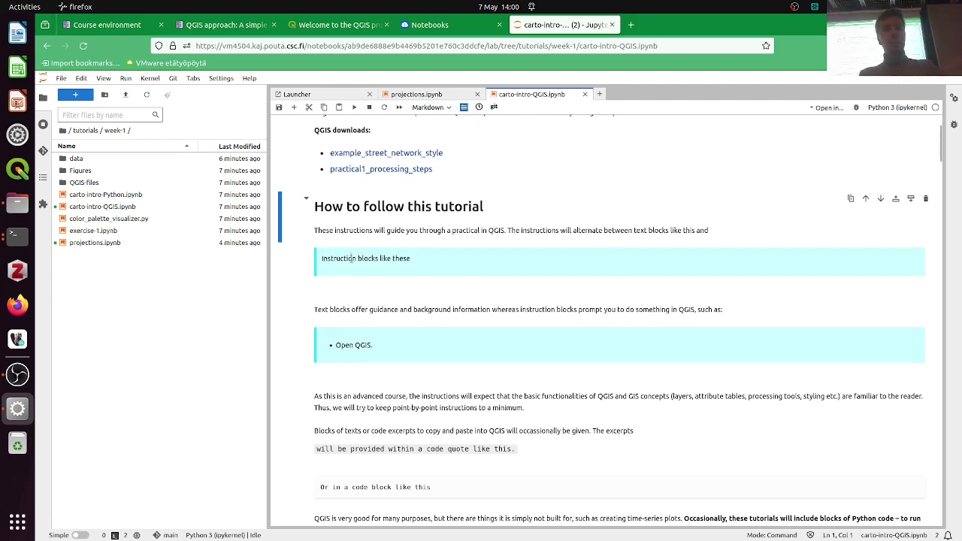
{"action": "left_click_drag", "start_coordinate": [413, 260], "coordinate": [323, 259]}
{"action": "left_click", "coordinate": [323, 259]}
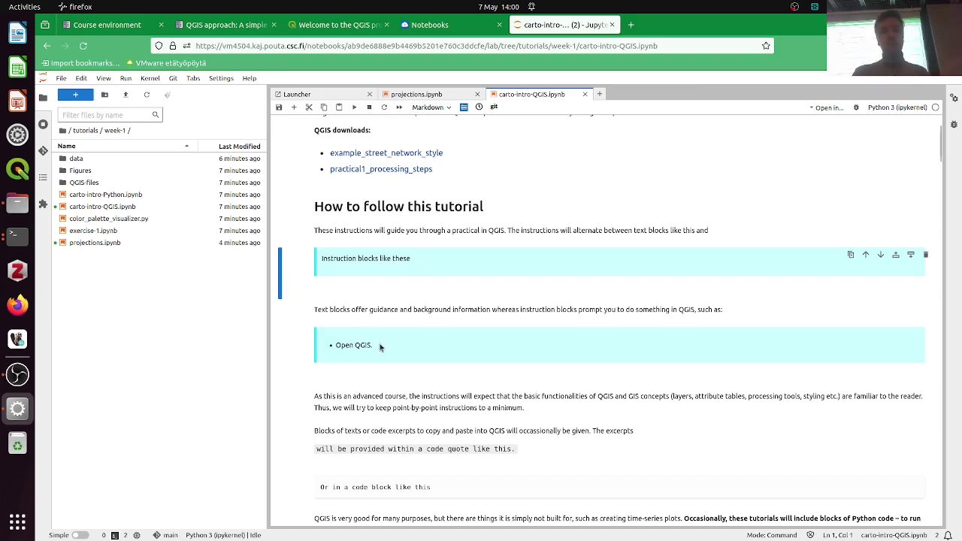
{"action": "left_click_drag", "start_coordinate": [380, 345], "coordinate": [335, 345]}
{"action": "left_click", "coordinate": [412, 346]}
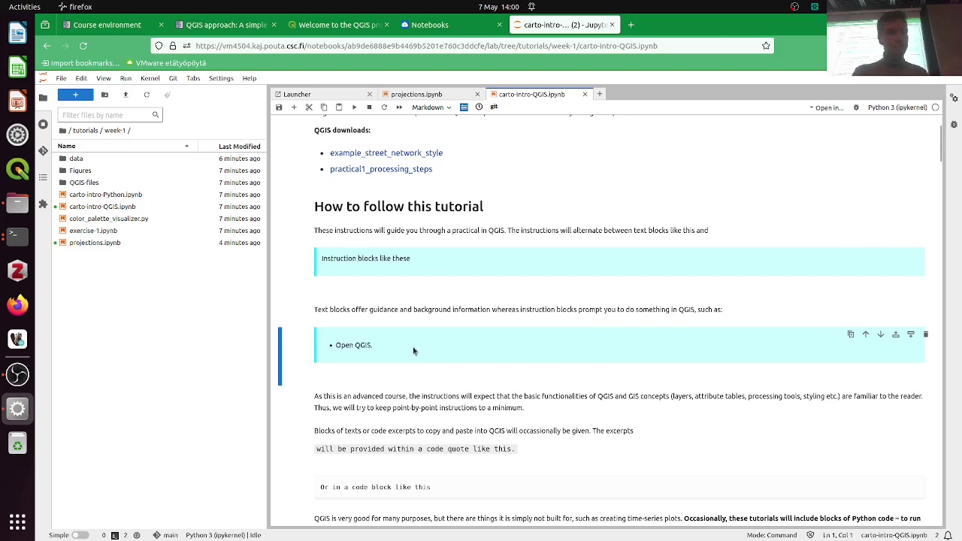
{"action": "left_click", "coordinate": [29, 177]}
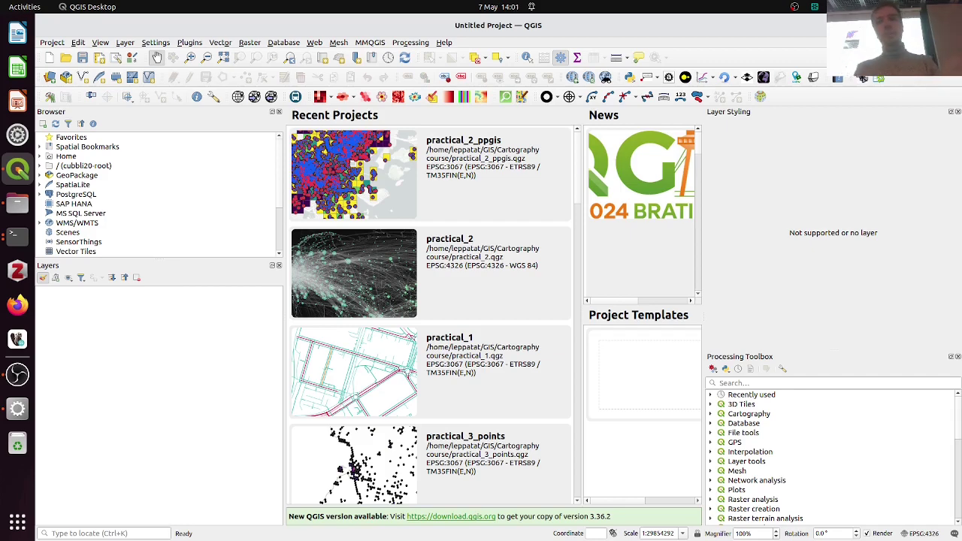
Return to the notebook in Firefox and read the conventions on code excerpts, Python blocks and example layer styles.
{"action": "key", "text": "alt+Tab"}
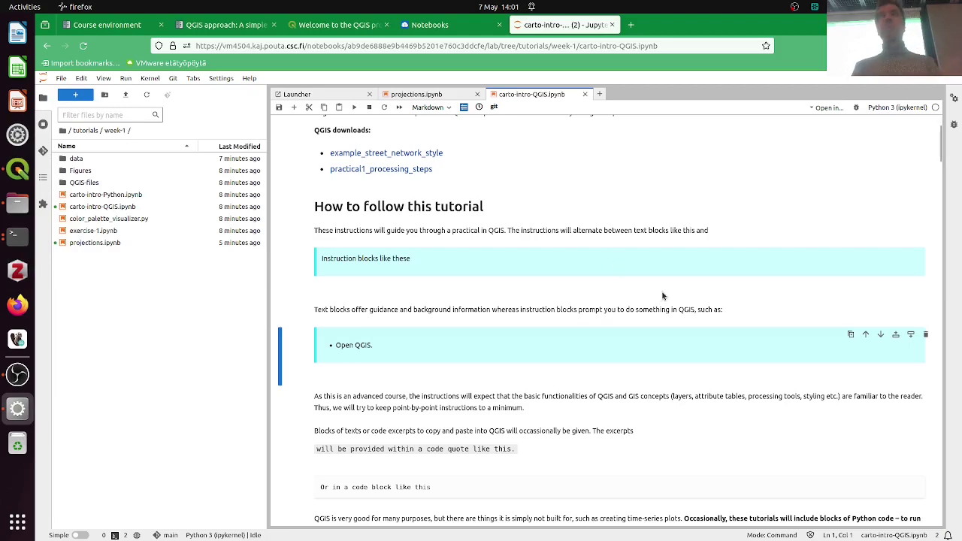
{"action": "scroll", "coordinate": [660, 294], "scroll_direction": "down", "scroll_amount": 3}
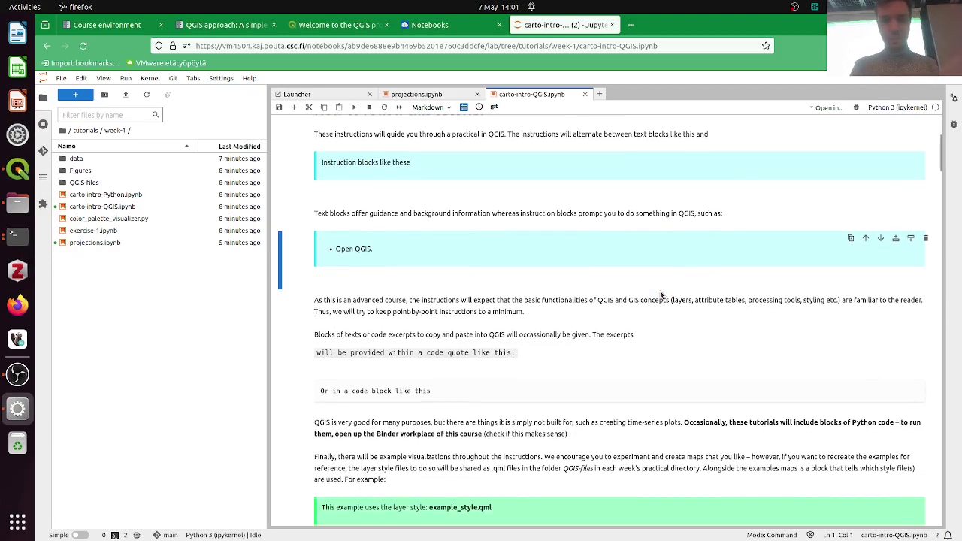
{"action": "scroll", "coordinate": [660, 295], "scroll_direction": "down", "scroll_amount": 2}
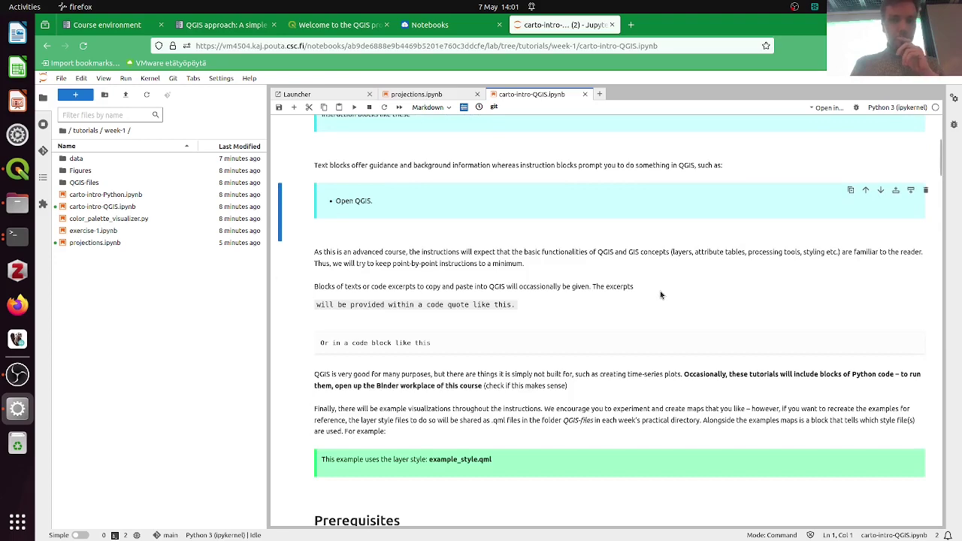
{"action": "scroll", "coordinate": [660, 295], "scroll_direction": "down", "scroll_amount": 2}
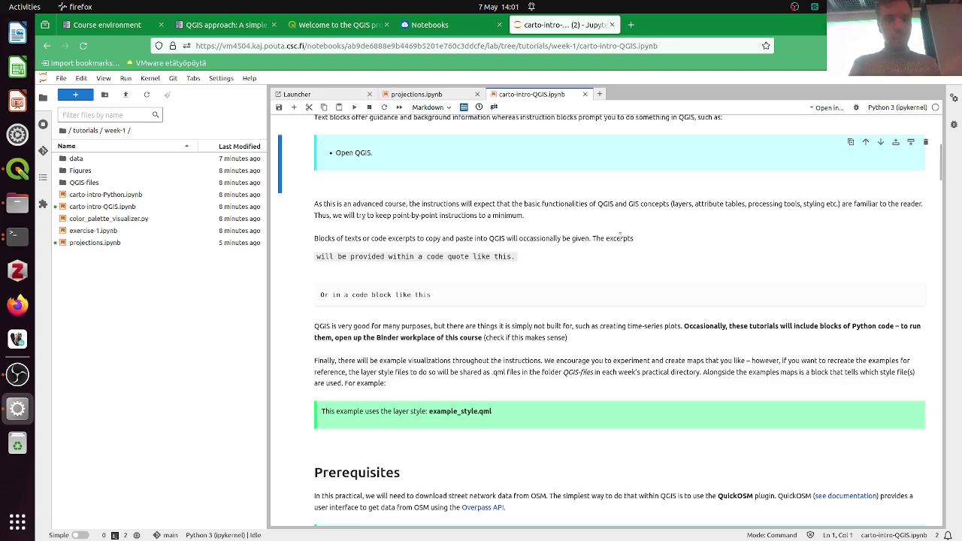
{"action": "scroll", "coordinate": [574, 248], "scroll_direction": "down", "scroll_amount": 1}
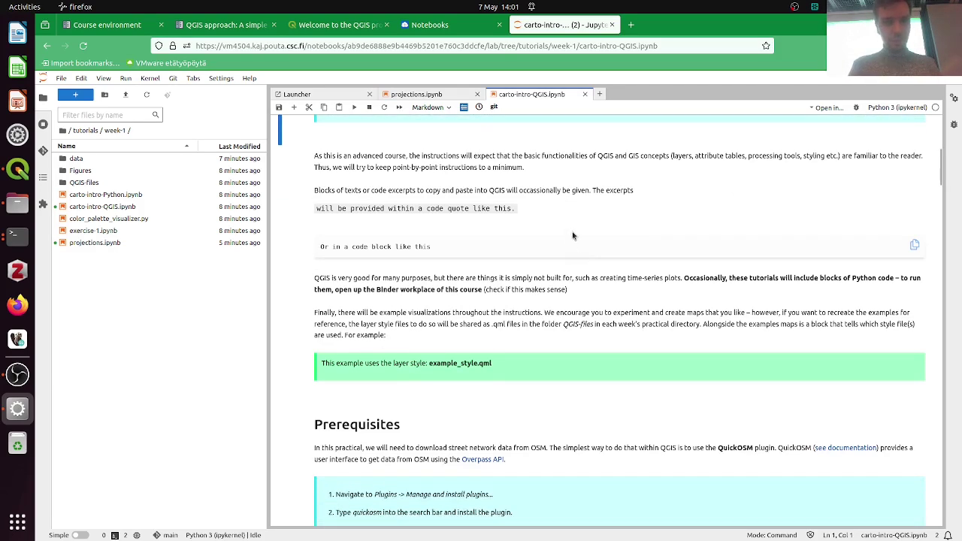
{"action": "scroll", "coordinate": [572, 228], "scroll_direction": "down", "scroll_amount": 1}
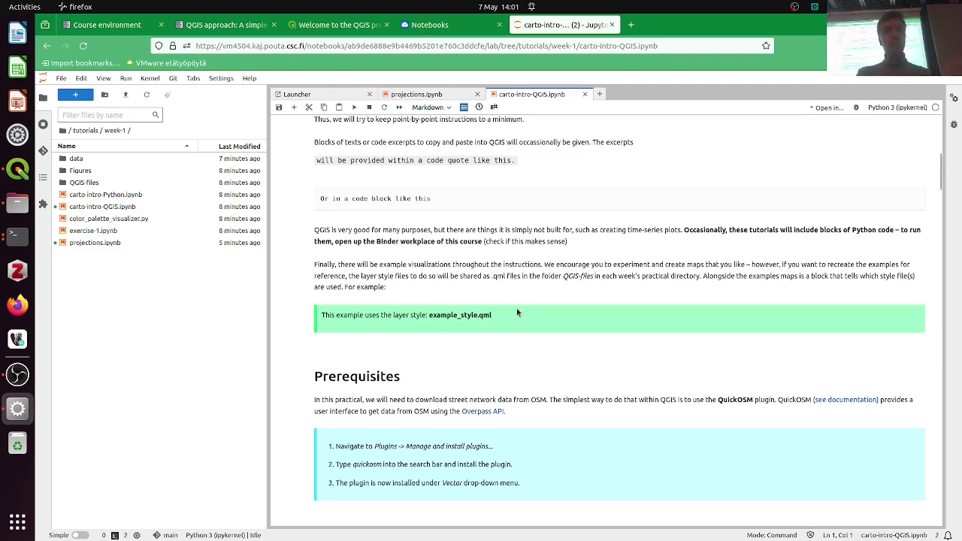
Examine the Kamppi street network map in the Layout section and the block naming its layer style file.
{"action": "scroll", "coordinate": [516, 308], "scroll_direction": "down", "scroll_amount": 10}
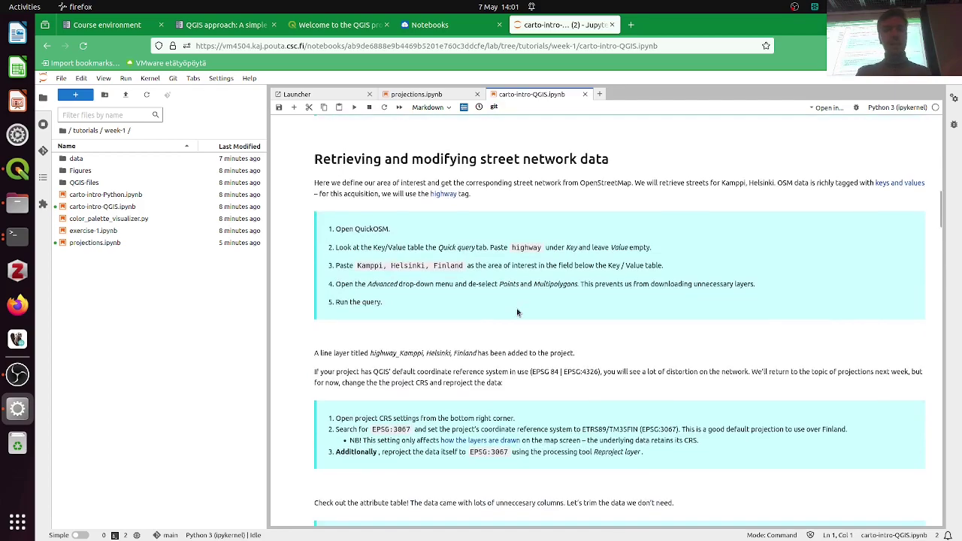
{"action": "scroll", "coordinate": [518, 300], "scroll_direction": "down", "scroll_amount": 20}
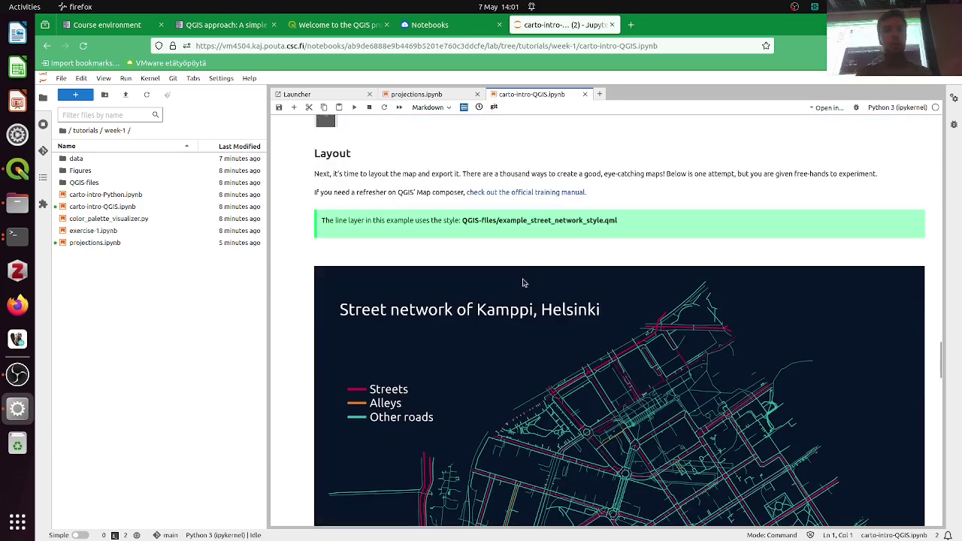
{"action": "scroll", "coordinate": [488, 308], "scroll_direction": "down", "scroll_amount": 1}
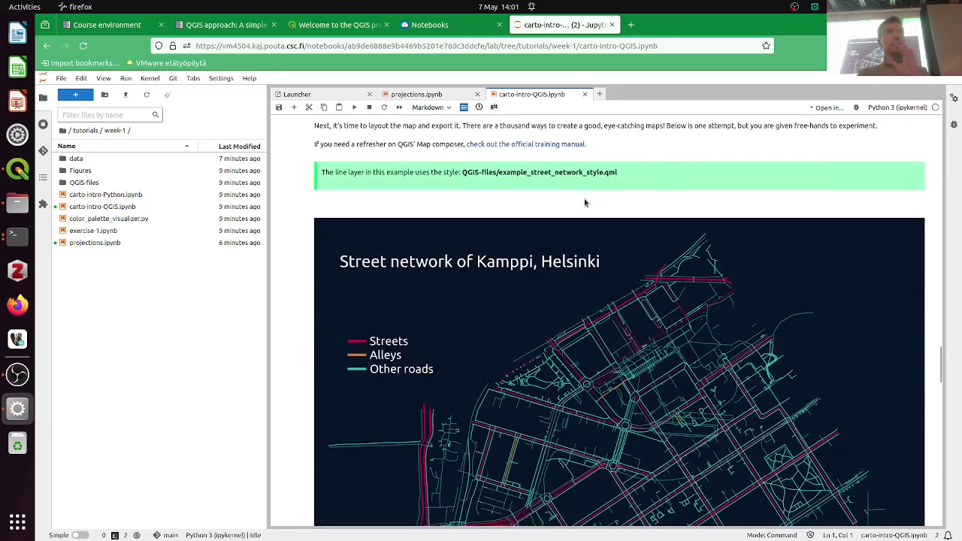
{"action": "scroll", "coordinate": [586, 207], "scroll_direction": "down", "scroll_amount": 2}
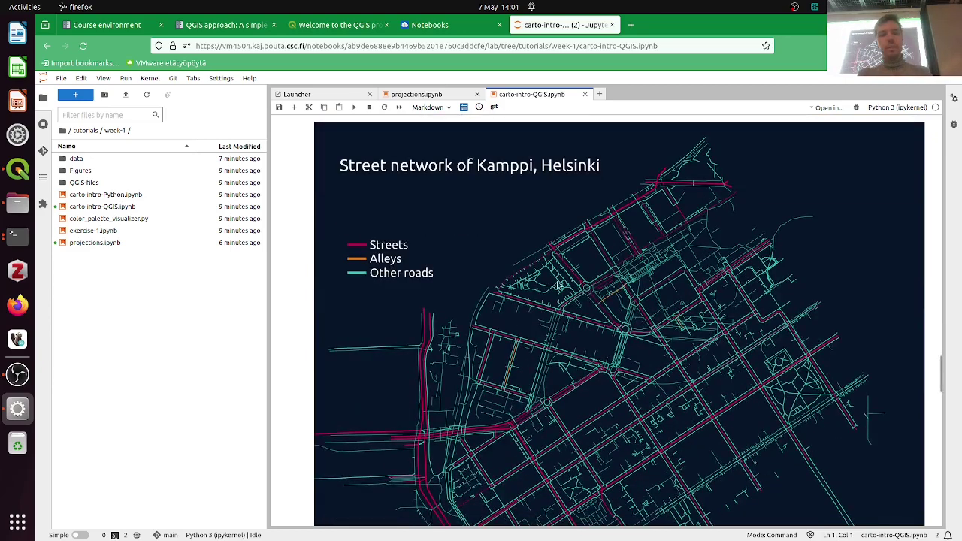
{"action": "scroll", "coordinate": [501, 290], "scroll_direction": "down", "scroll_amount": 1}
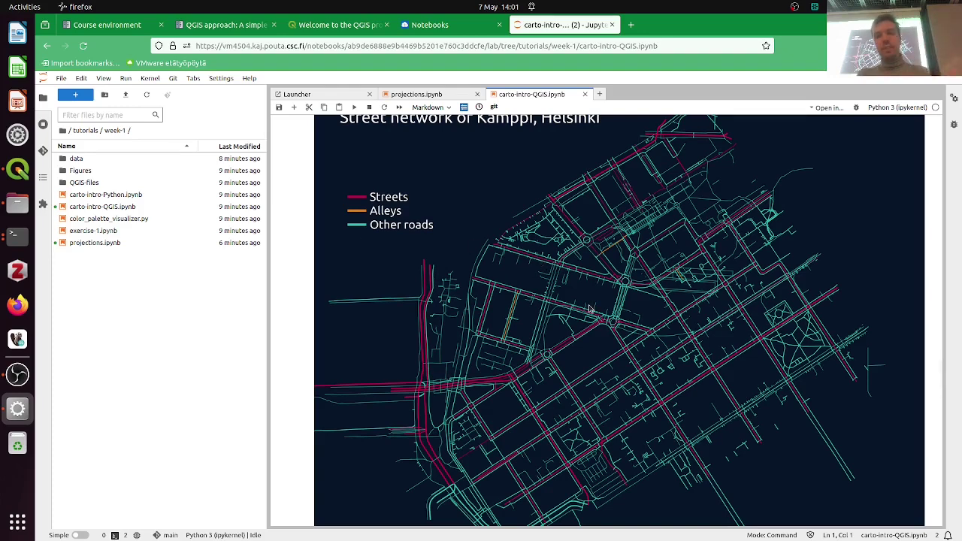
{"action": "scroll", "coordinate": [590, 308], "scroll_direction": "up", "scroll_amount": 5}
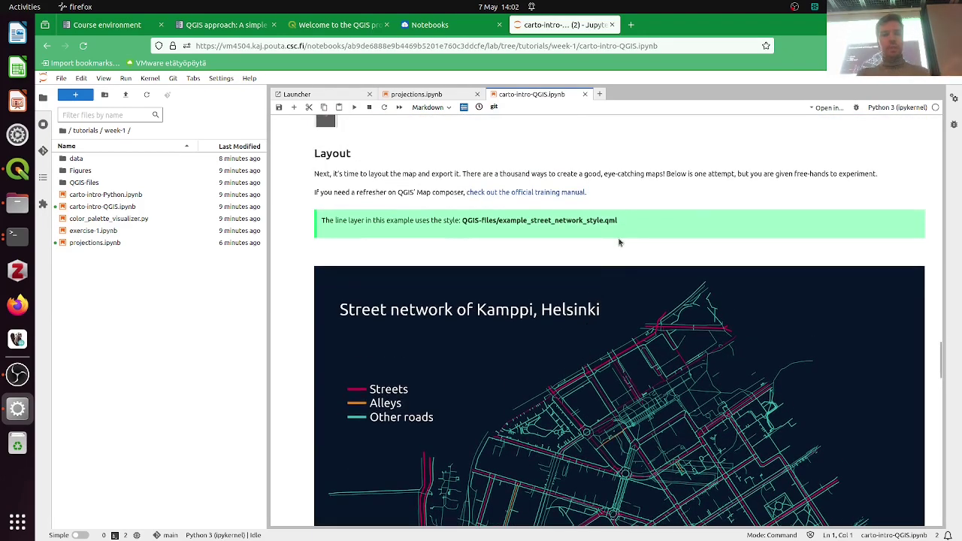
{"action": "scroll", "coordinate": [621, 232], "scroll_direction": "up", "scroll_amount": 5}
{"action": "scroll", "coordinate": [621, 232], "scroll_direction": "down", "scroll_amount": 4}
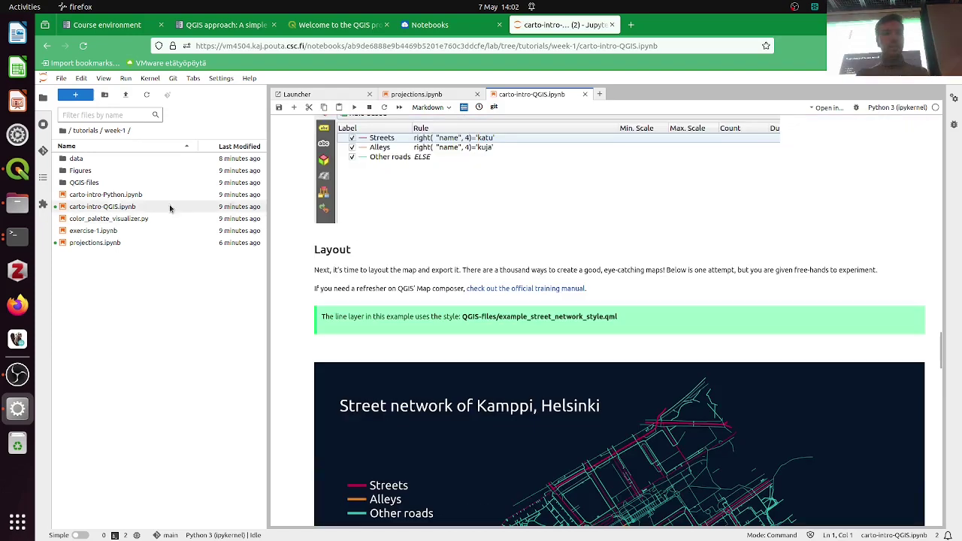
Locate example_street_network_style.qml in the QGIS-files folder, compare it with the style named in the notebook, and return to the week-1 folder.
{"action": "double_click", "coordinate": [107, 182]}
{"action": "left_click", "coordinate": [116, 159]}
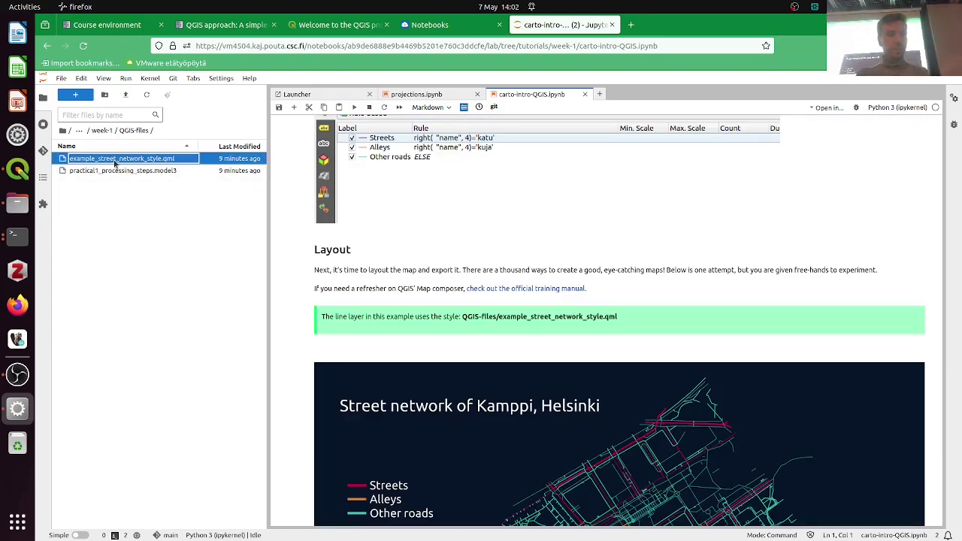
{"action": "left_click_drag", "start_coordinate": [619, 319], "coordinate": [502, 324]}
{"action": "left_click", "coordinate": [517, 316]}
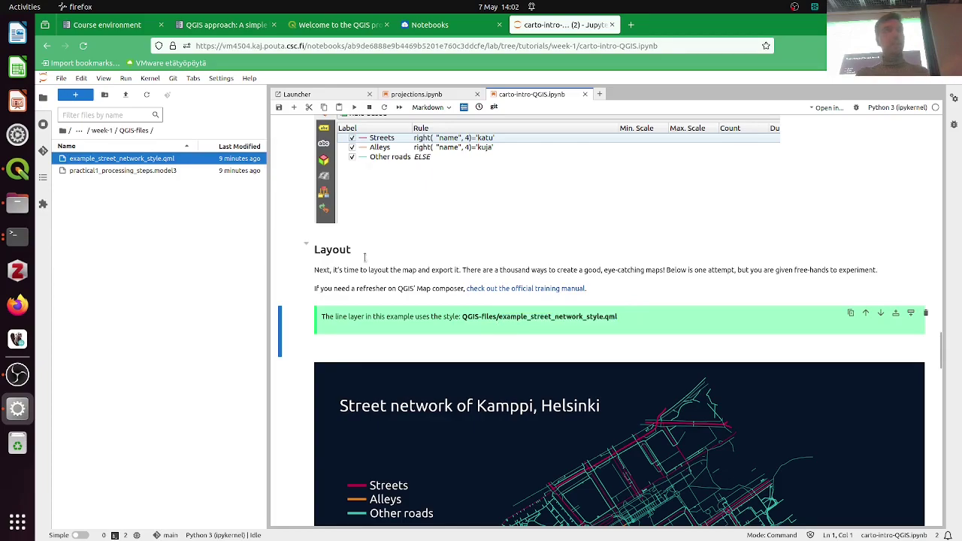
{"action": "left_click", "coordinate": [100, 133]}
Download the example_street_network_style file from the QGIS downloads list in the notebook's introduction and dismiss the download notification.
{"action": "scroll", "coordinate": [468, 258], "scroll_direction": "up", "scroll_amount": 20}
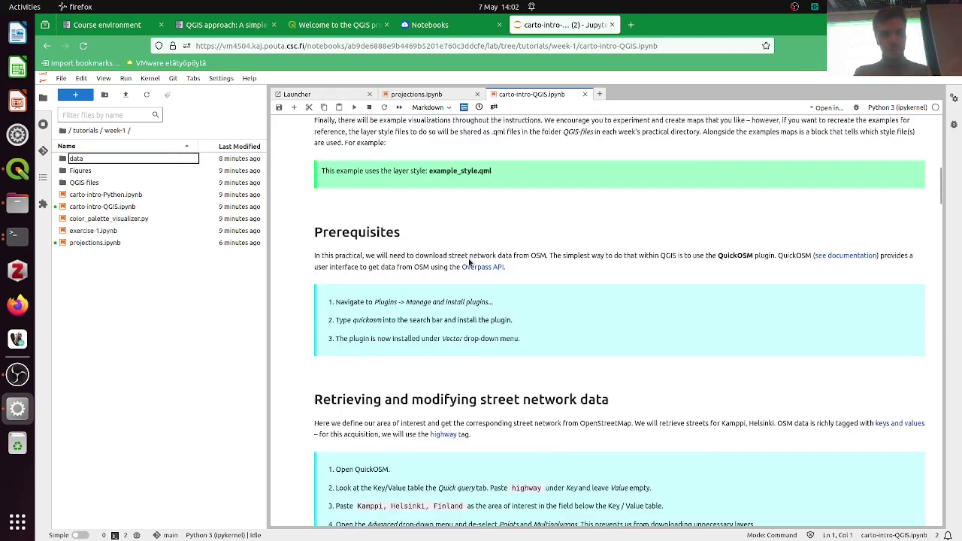
{"action": "scroll", "coordinate": [468, 259], "scroll_direction": "up", "scroll_amount": 6}
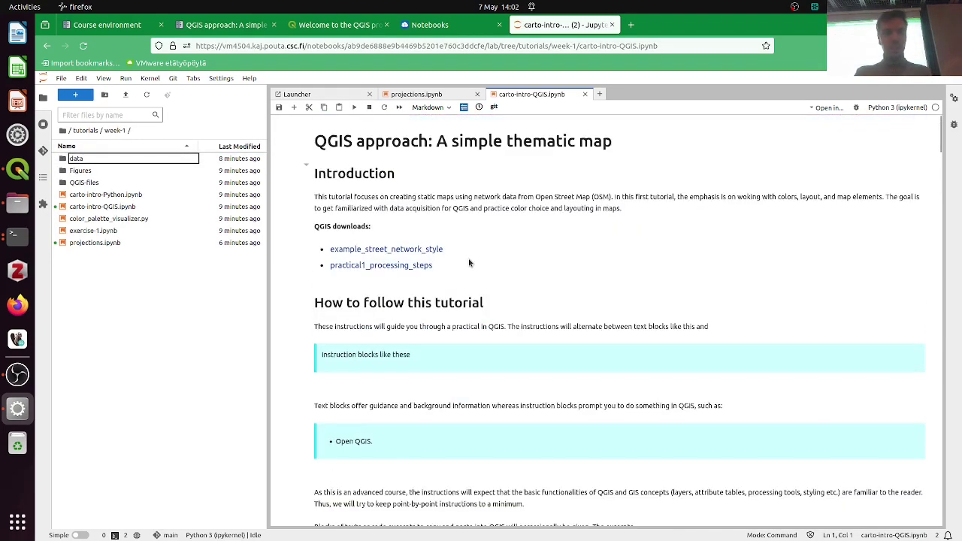
{"action": "left_click", "coordinate": [378, 250]}
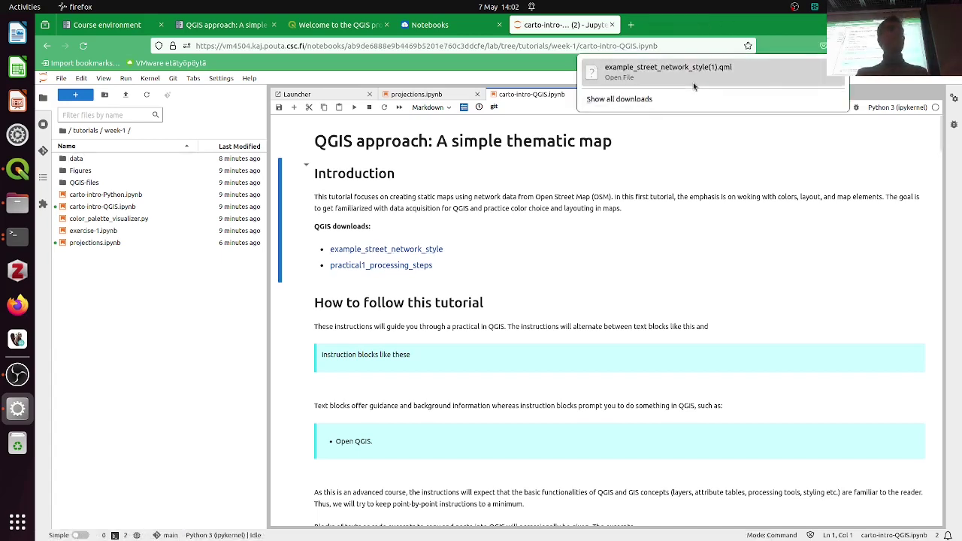
{"action": "left_click", "coordinate": [651, 241]}
Following the notebook's Prerequisites section, look up "quickosm" in the QGIS plugin manager, view the QuickOSM plugin's details and close the manager.
{"action": "scroll", "coordinate": [651, 241], "scroll_direction": "down", "scroll_amount": 6}
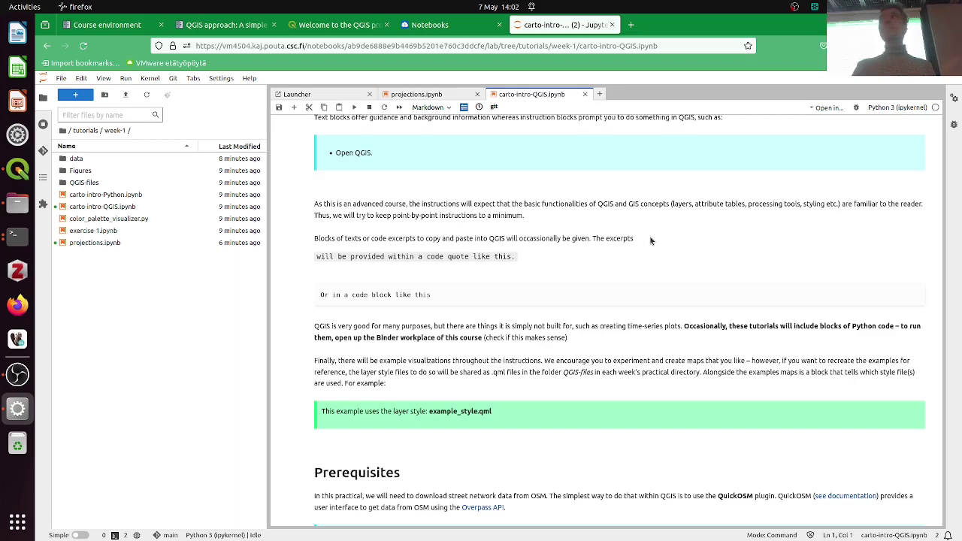
{"action": "scroll", "coordinate": [650, 240], "scroll_direction": "down", "scroll_amount": 4}
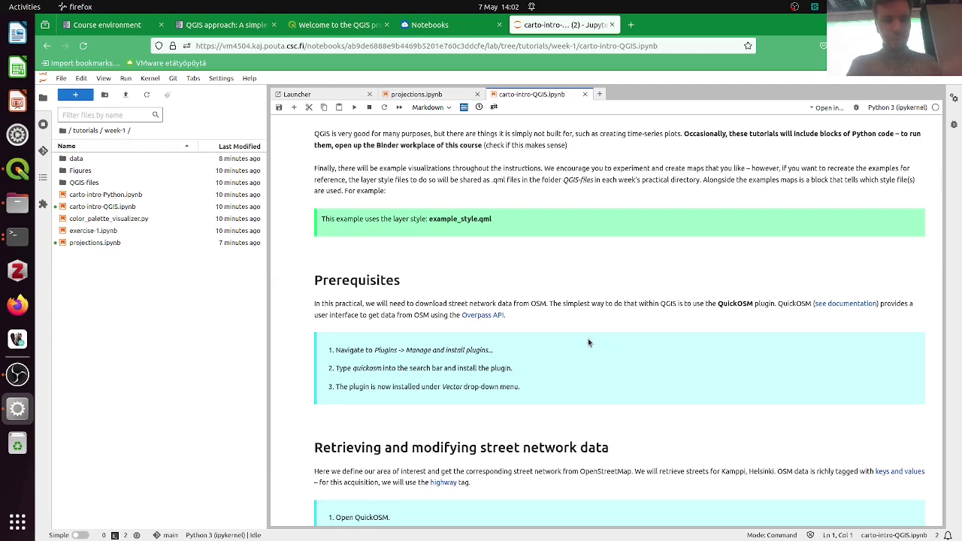
{"action": "scroll", "coordinate": [550, 293], "scroll_direction": "down", "scroll_amount": 3}
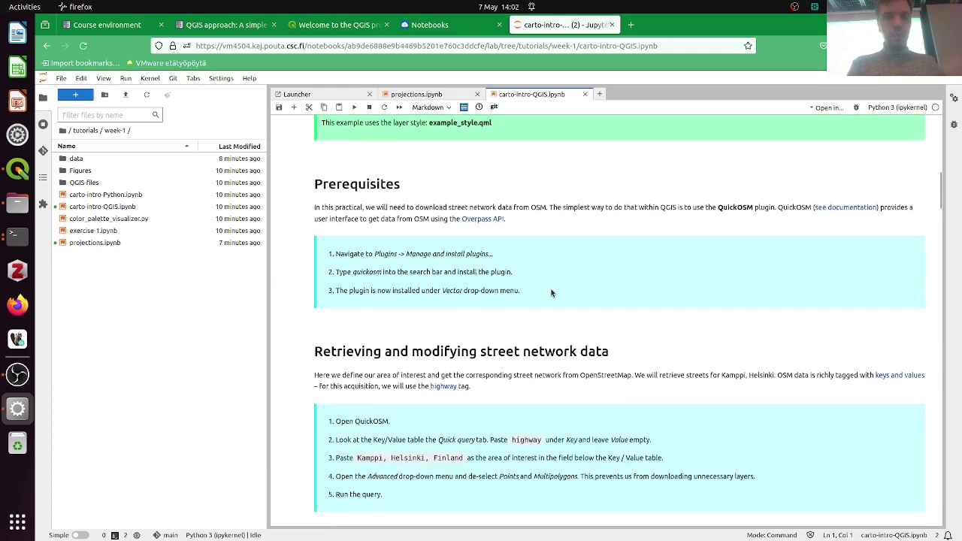
{"action": "scroll", "coordinate": [551, 293], "scroll_direction": "down", "scroll_amount": 2}
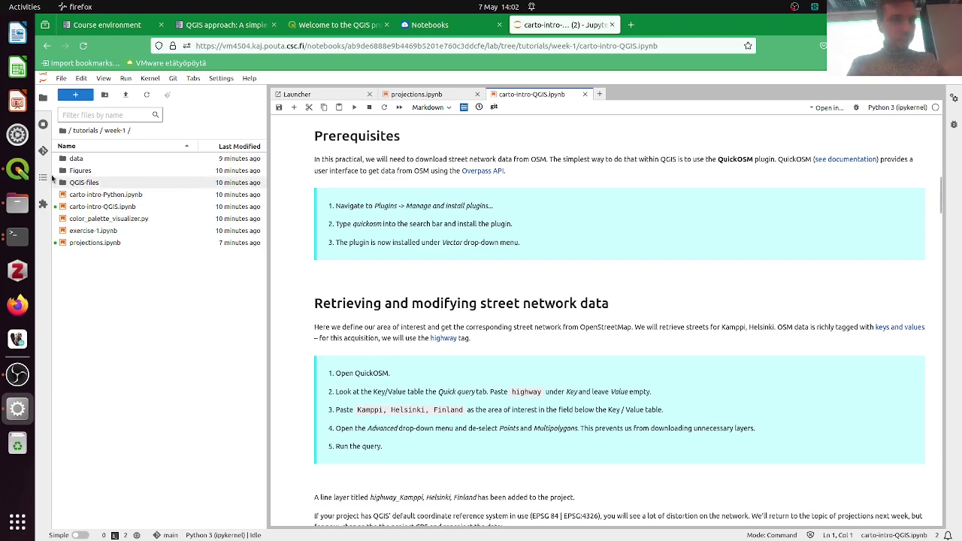
{"action": "left_click", "coordinate": [18, 169]}
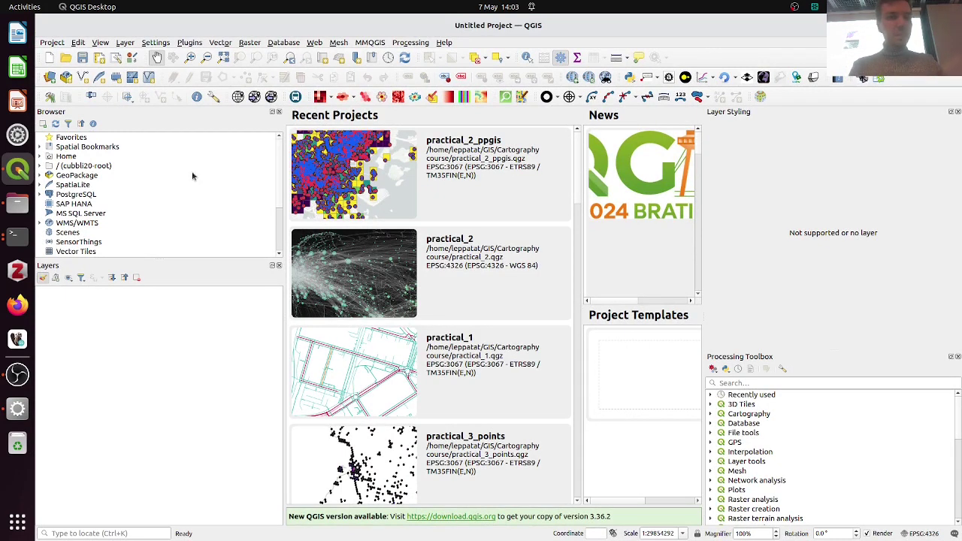
{"action": "left_click", "coordinate": [187, 43]}
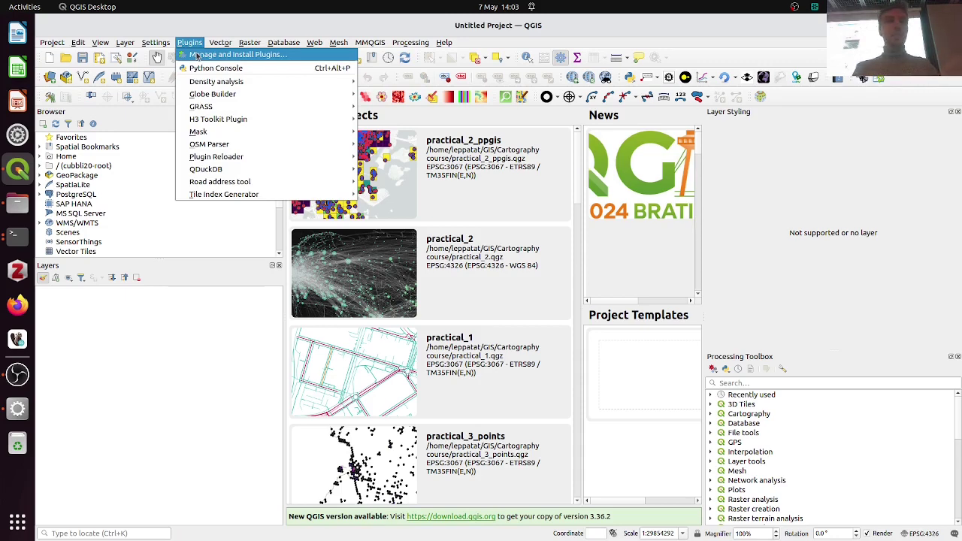
{"action": "left_click", "coordinate": [197, 57]}
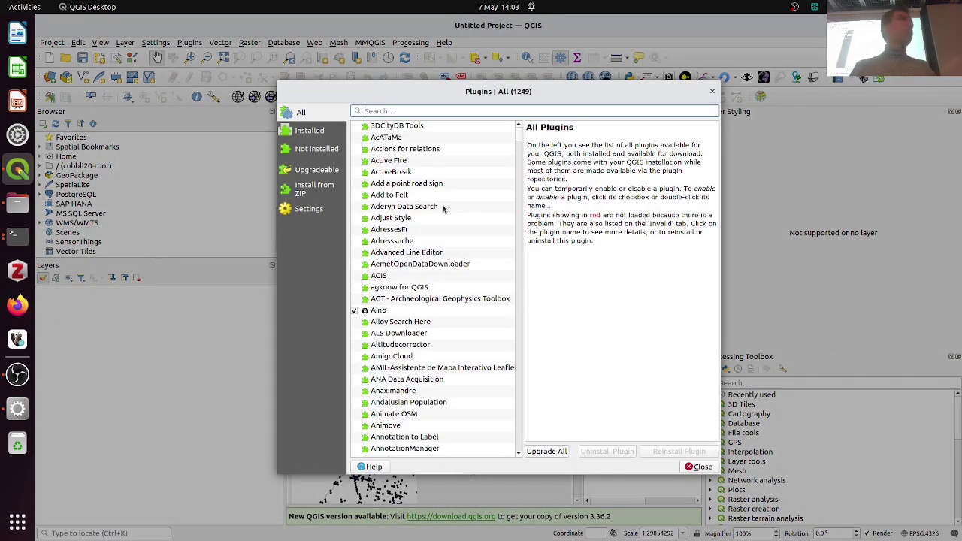
{"action": "type", "text": "quickosm"}
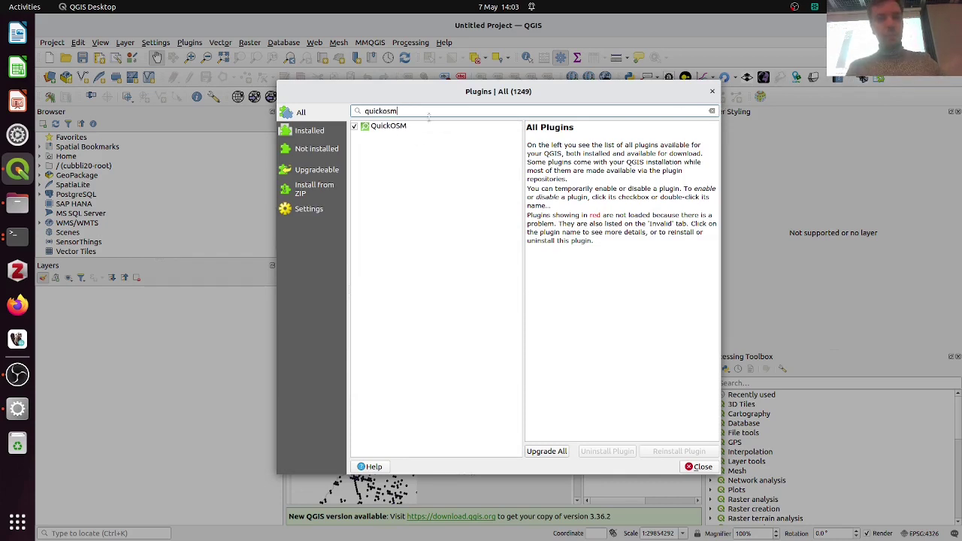
{"action": "left_click", "coordinate": [397, 125]}
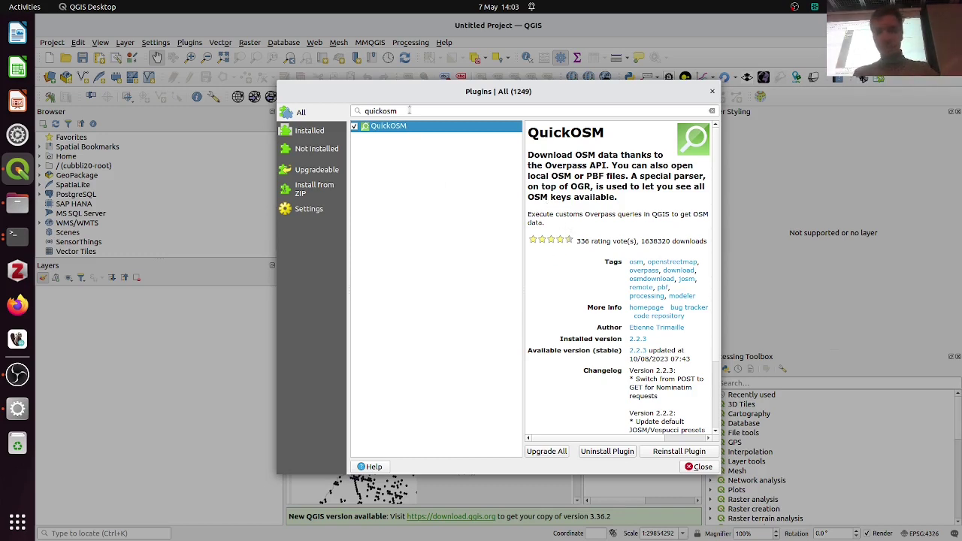
{"action": "left_click", "coordinate": [711, 92]}
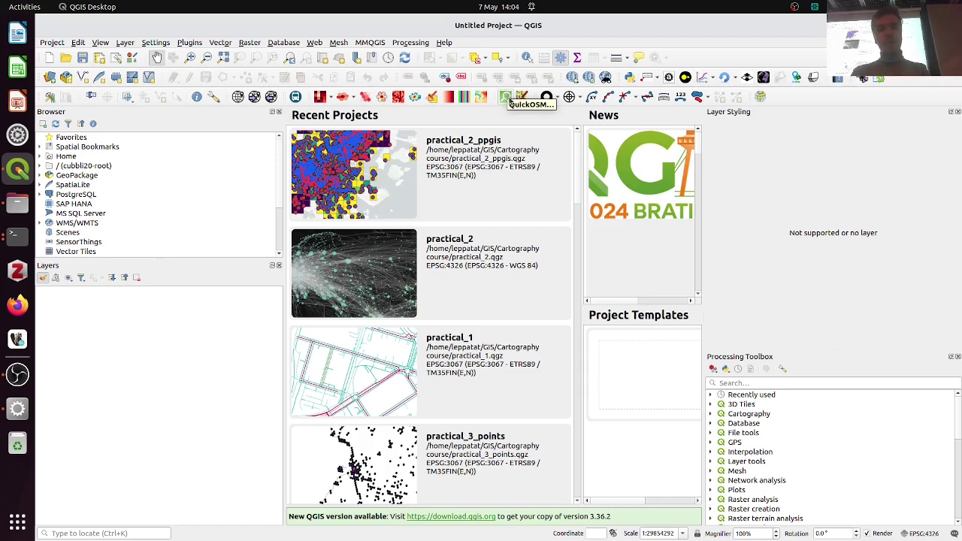
Return to the notebook in Firefox and consult the QuickOSM query instructions under Retrieving and modifying street network data.
{"action": "key", "text": "alt+Tab"}
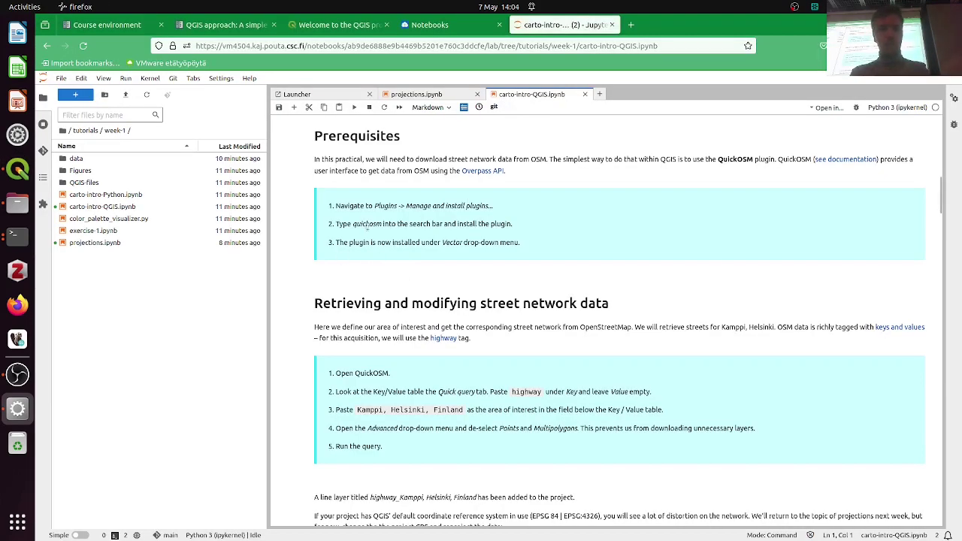
{"action": "scroll", "coordinate": [397, 240], "scroll_direction": "down", "scroll_amount": 1}
{"action": "scroll", "coordinate": [397, 239], "scroll_direction": "down", "scroll_amount": 3}
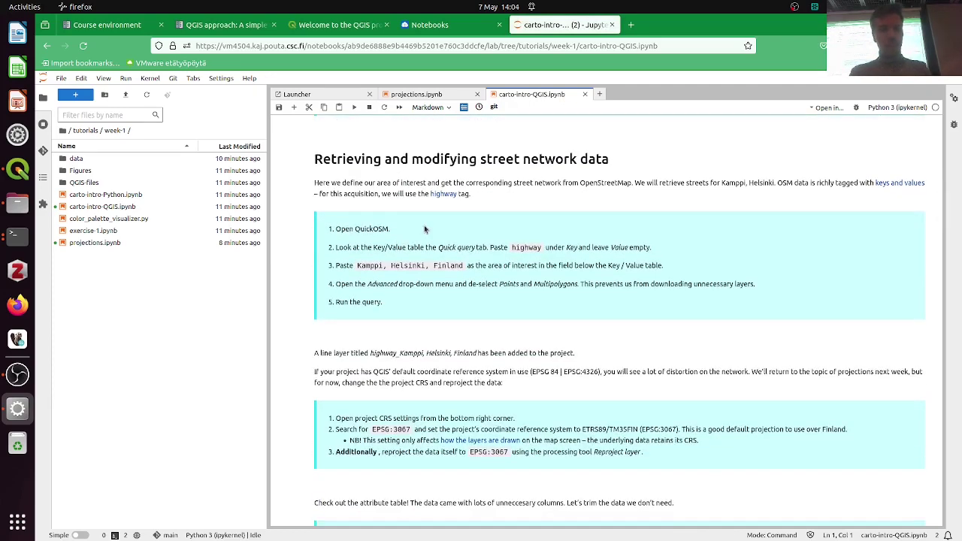
Switch to QGIS, open a QuickOSM quick query and set its key to highway.
{"action": "key", "text": "alt+Tab"}
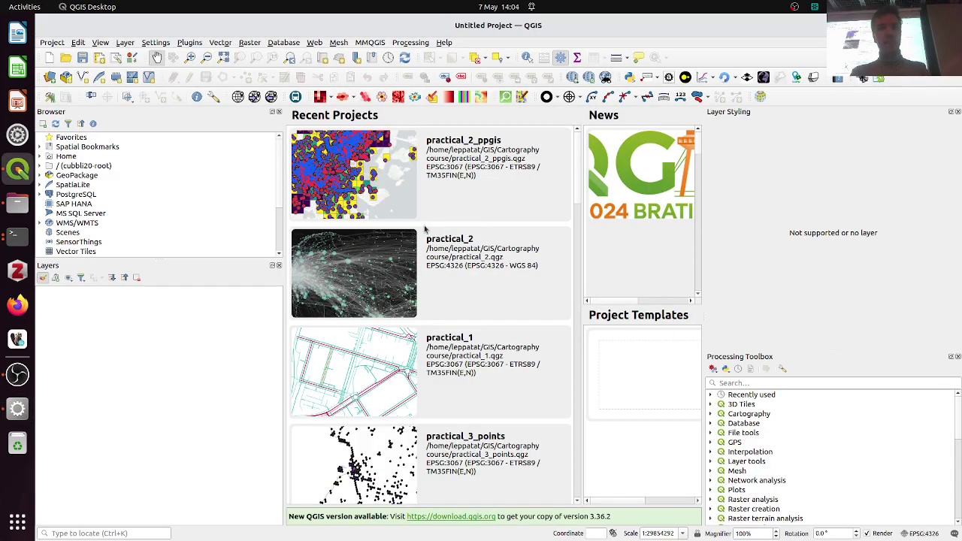
{"action": "left_click", "coordinate": [505, 98]}
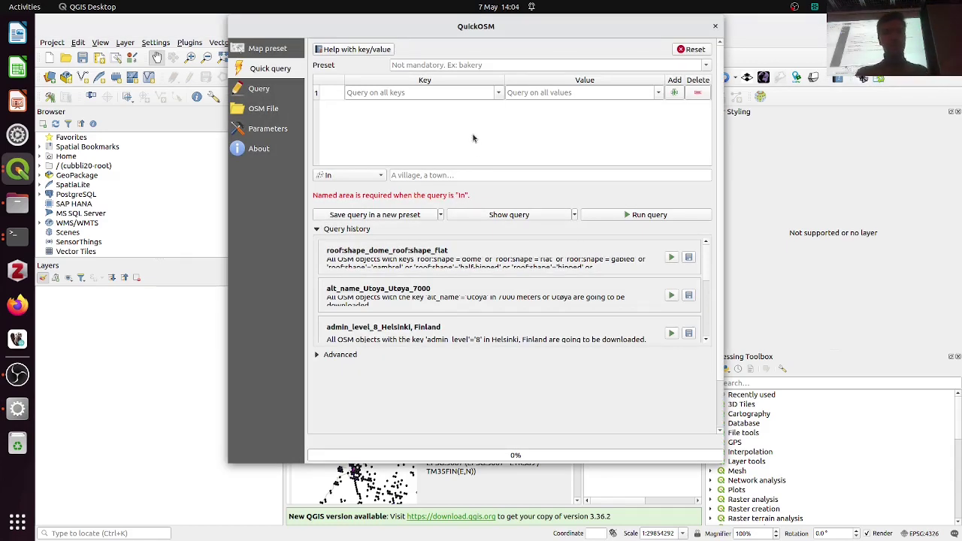
{"action": "left_click_drag", "start_coordinate": [464, 30], "coordinate": [496, 67]}
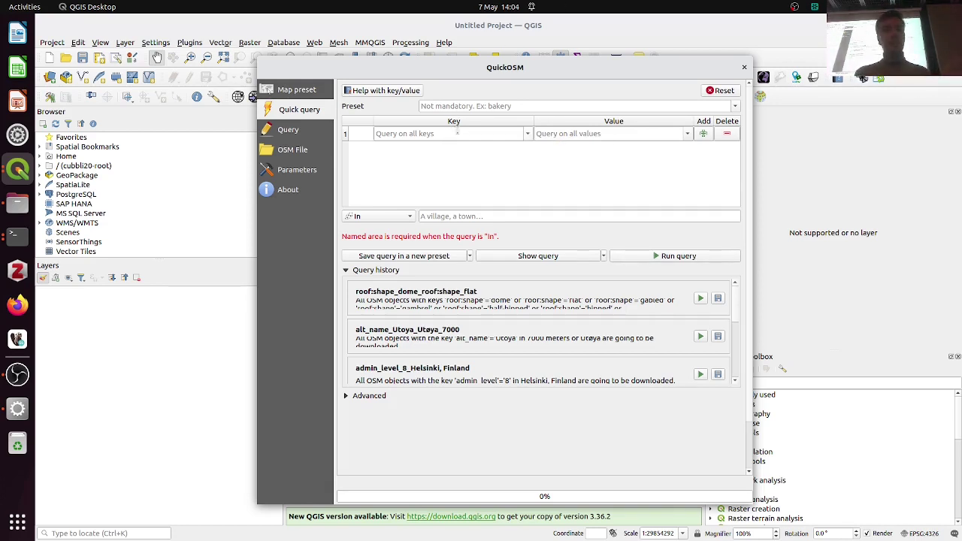
{"action": "left_click", "coordinate": [459, 131]}
{"action": "type", "text": "h"}
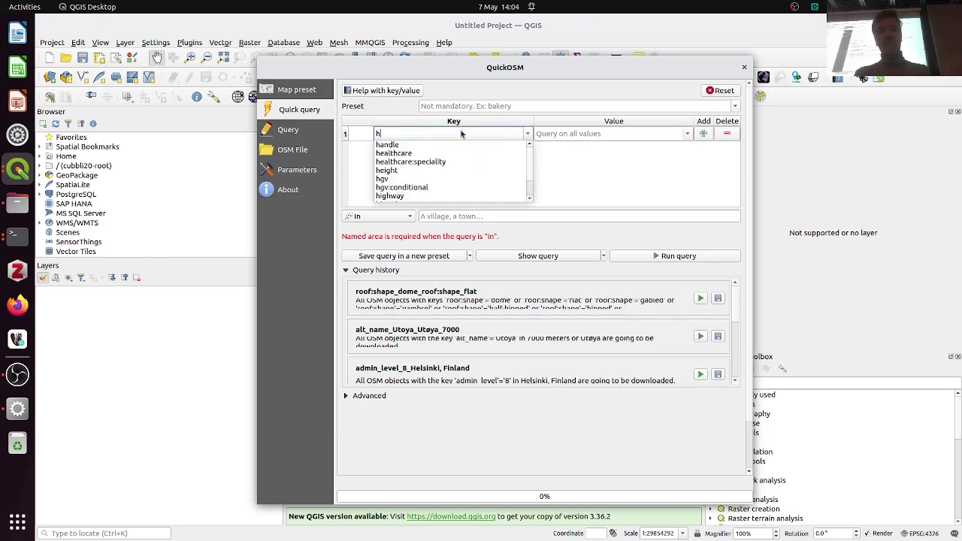
{"action": "type", "text": "ighway"}
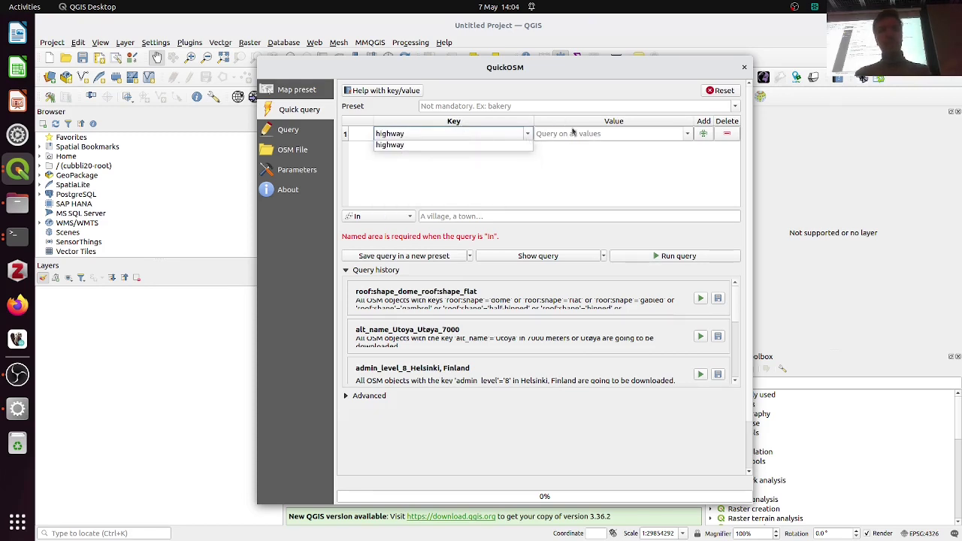
{"action": "left_click", "coordinate": [575, 133]}
{"action": "left_click", "coordinate": [587, 133]}
{"action": "type", "text": "pr"}
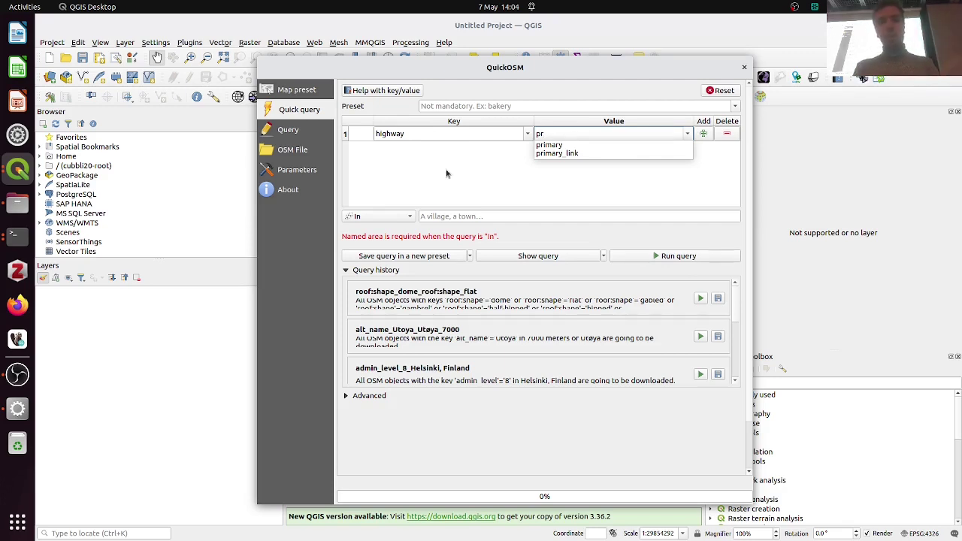
{"action": "type", "text": "imar"}
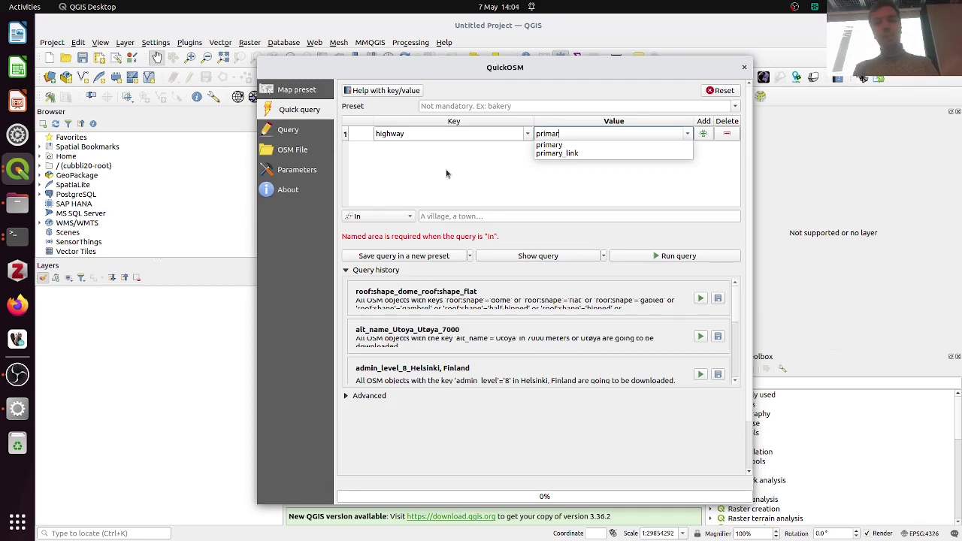
{"action": "key", "text": "BackSpace"}
{"action": "key", "text": "BackSpace"}
{"action": "key", "text": "BackSpace"}
{"action": "key", "text": "BackSpace"}
{"action": "key", "text": "BackSpace"}
{"action": "key", "text": "BackSpace"}
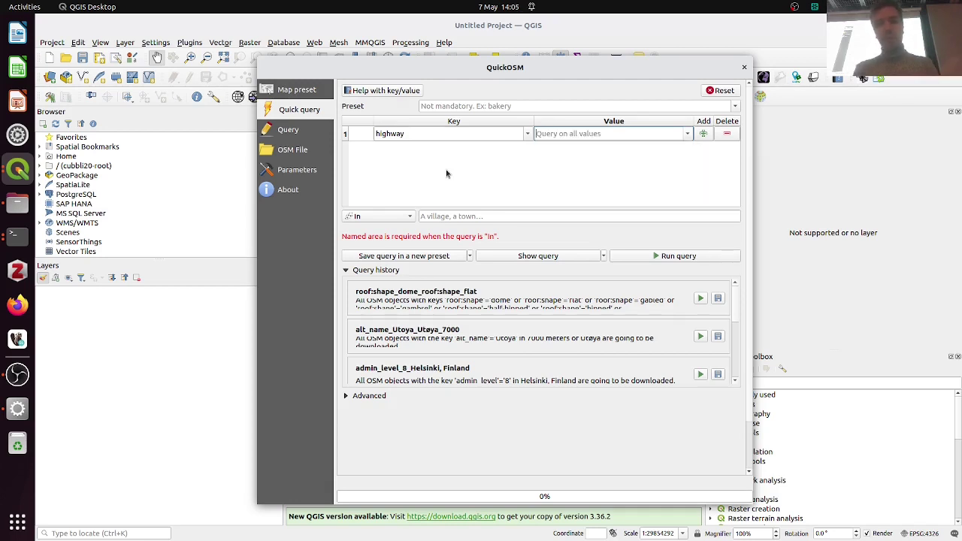
{"action": "left_click", "coordinate": [539, 196]}
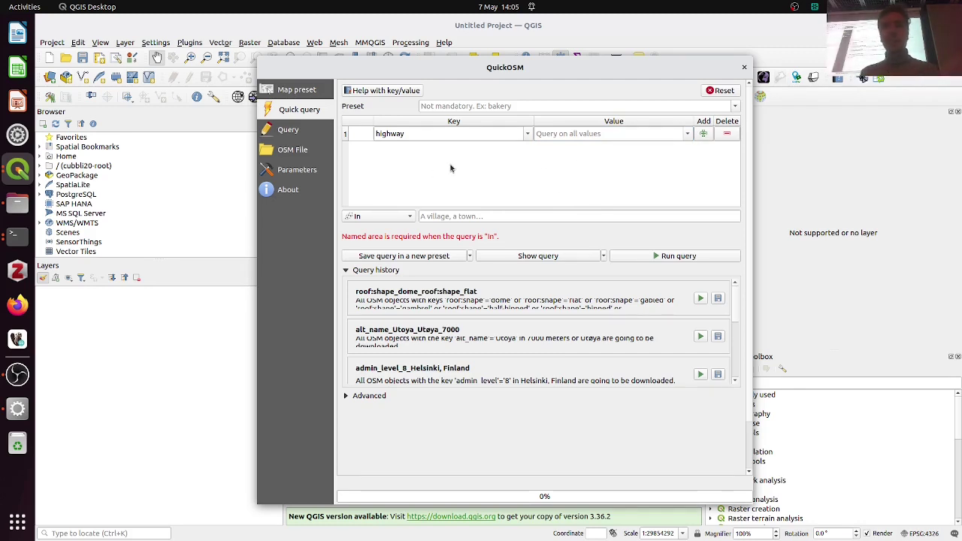
Set the query area to "Kamppi, Helsinki, Finland", keeping the In option after viewing the alternatives.
{"action": "left_click", "coordinate": [465, 216]}
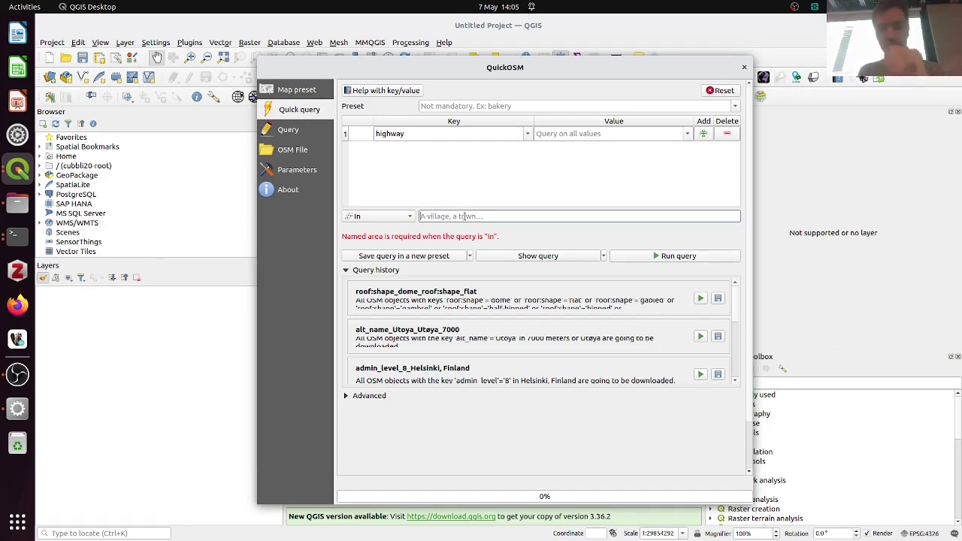
{"action": "type", "text": "Kam"}
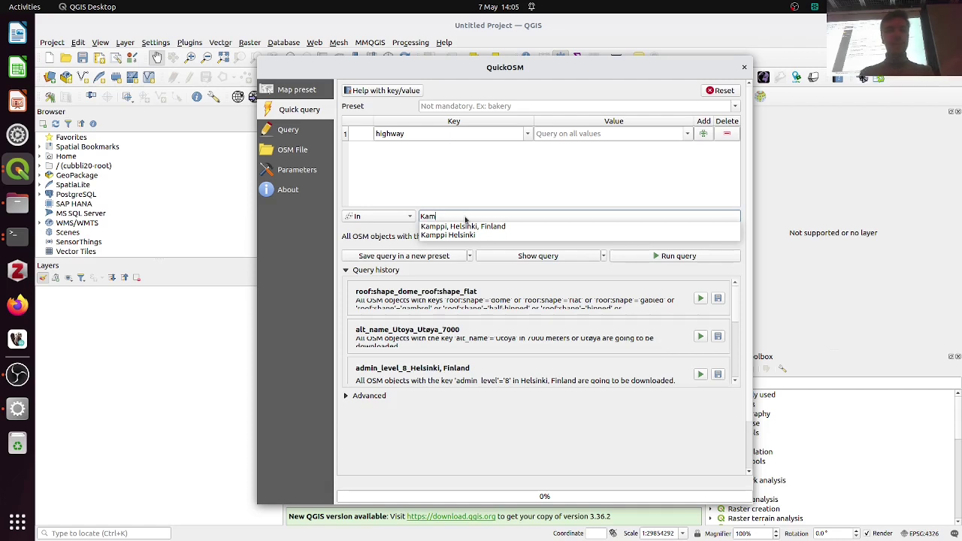
{"action": "key", "text": "Down"}
{"action": "key", "text": "Return"}
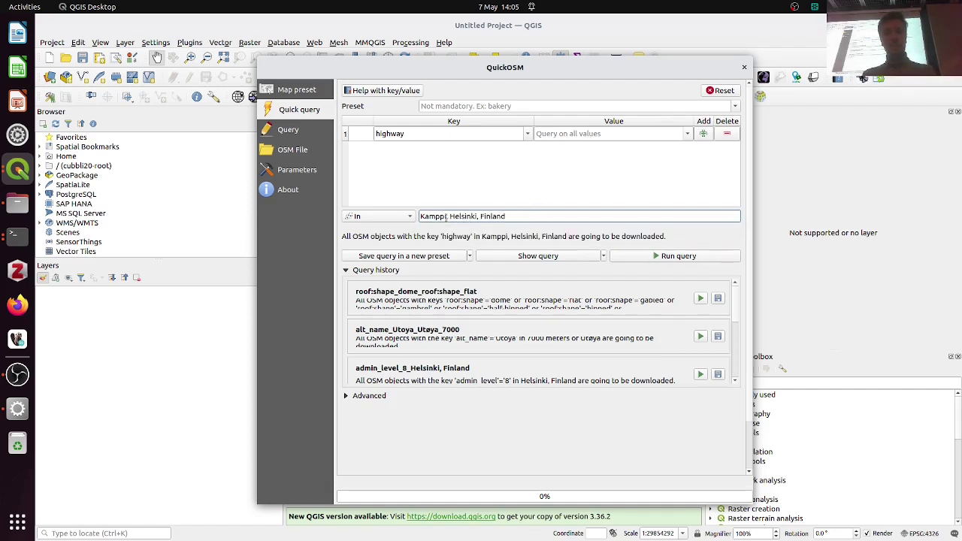
{"action": "triple_click", "coordinate": [434, 215]}
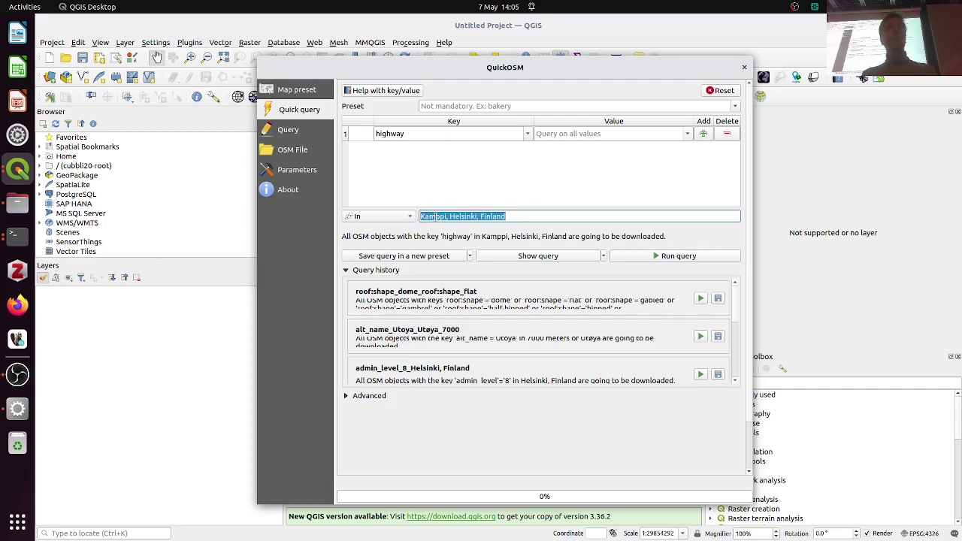
{"action": "left_click", "coordinate": [524, 213]}
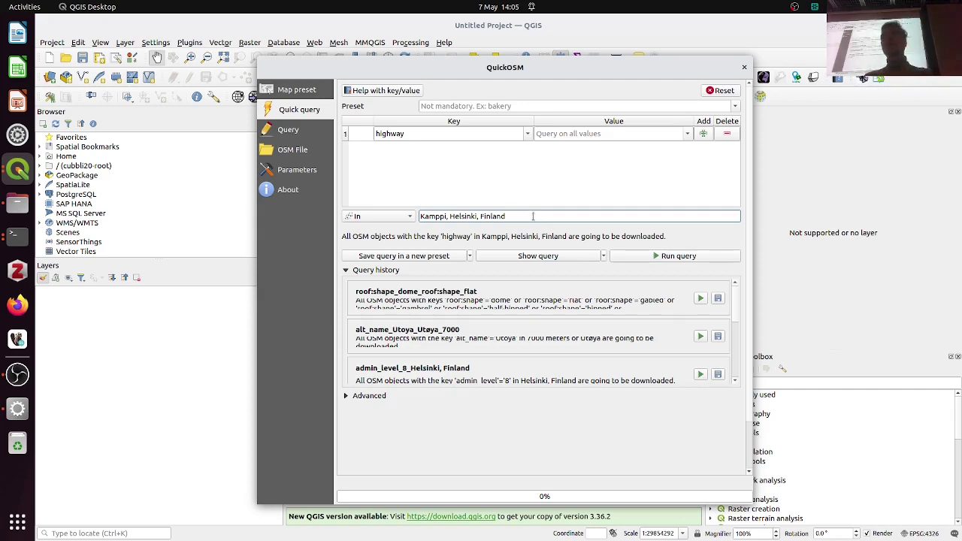
{"action": "left_click", "coordinate": [406, 217]}
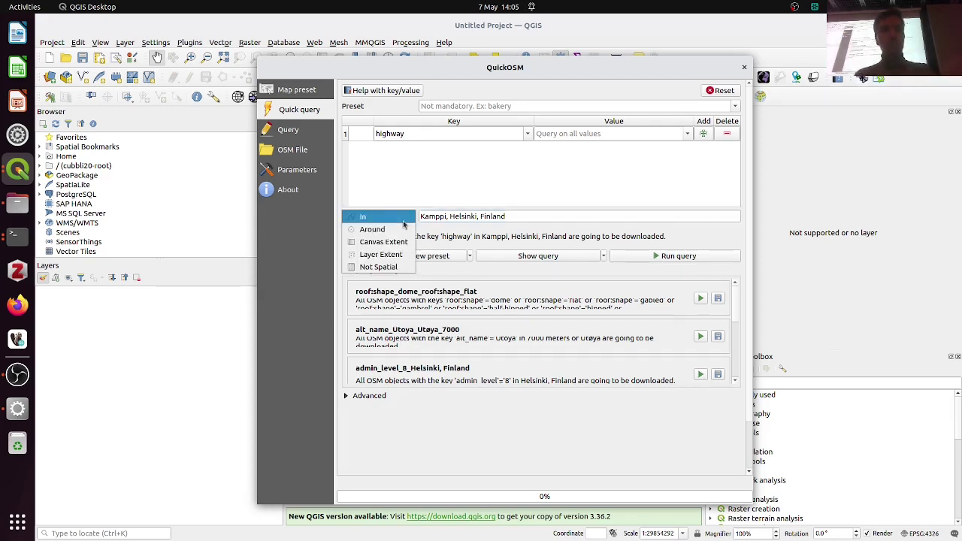
{"action": "left_click", "coordinate": [519, 236]}
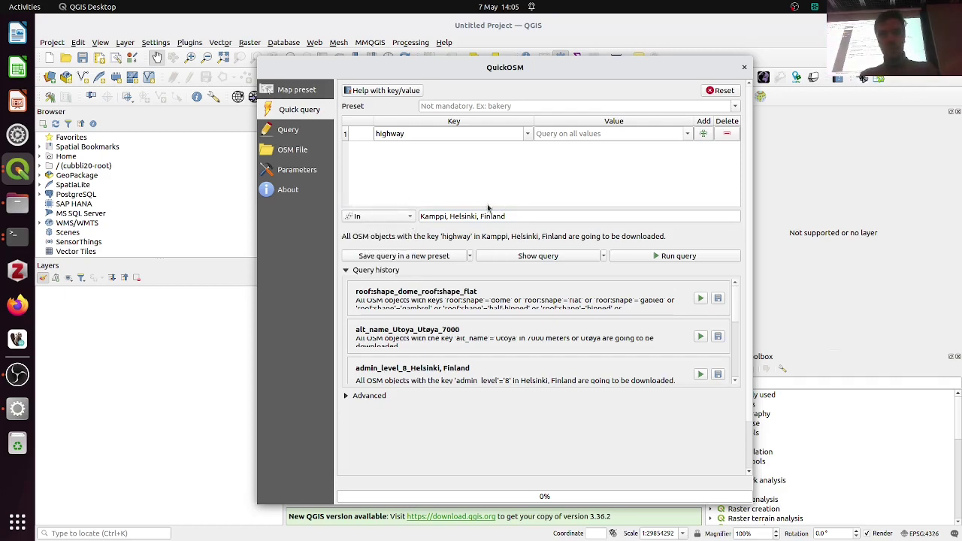
Exclude Points and Multipolygons from the query's output in the advanced options.
{"action": "left_click", "coordinate": [347, 396]}
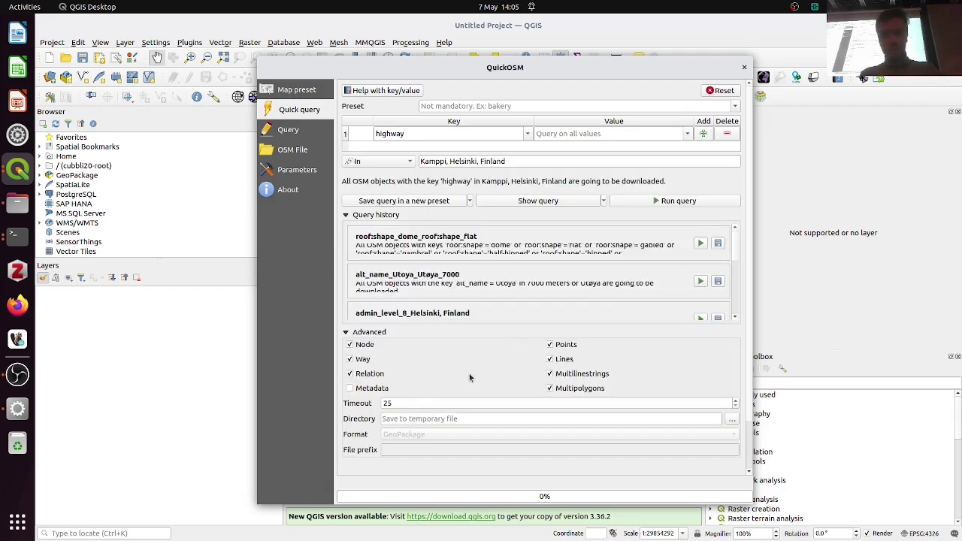
{"action": "left_click", "coordinate": [550, 344]}
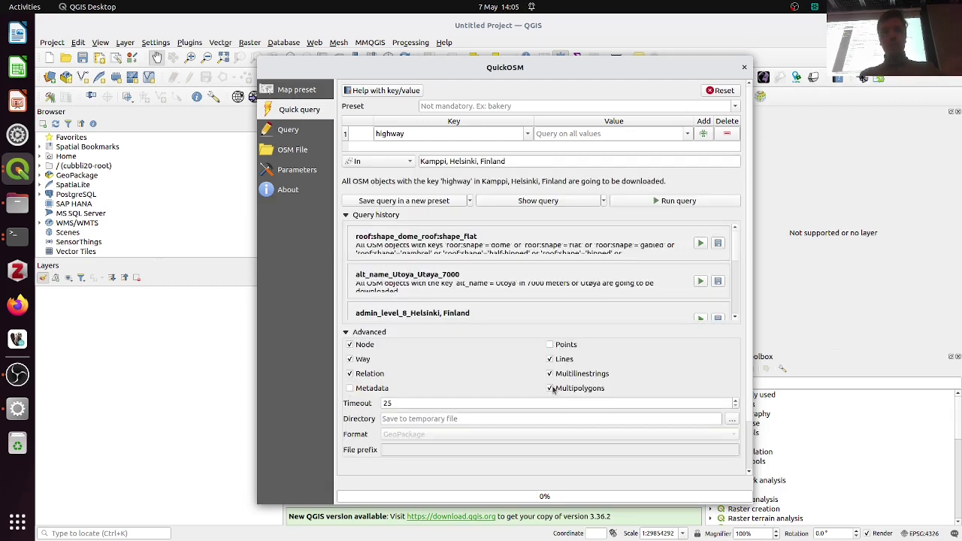
{"action": "left_click", "coordinate": [550, 388]}
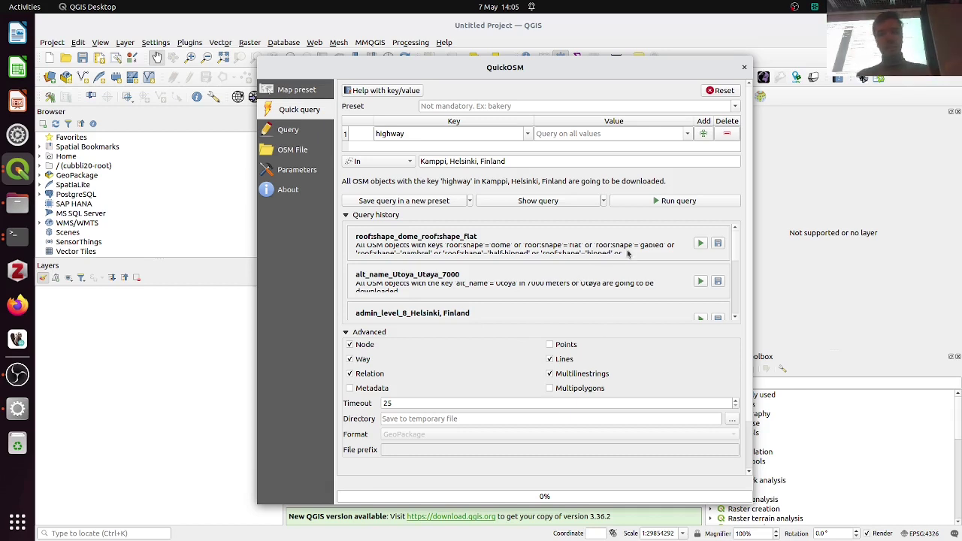
{"action": "left_click", "coordinate": [367, 332]}
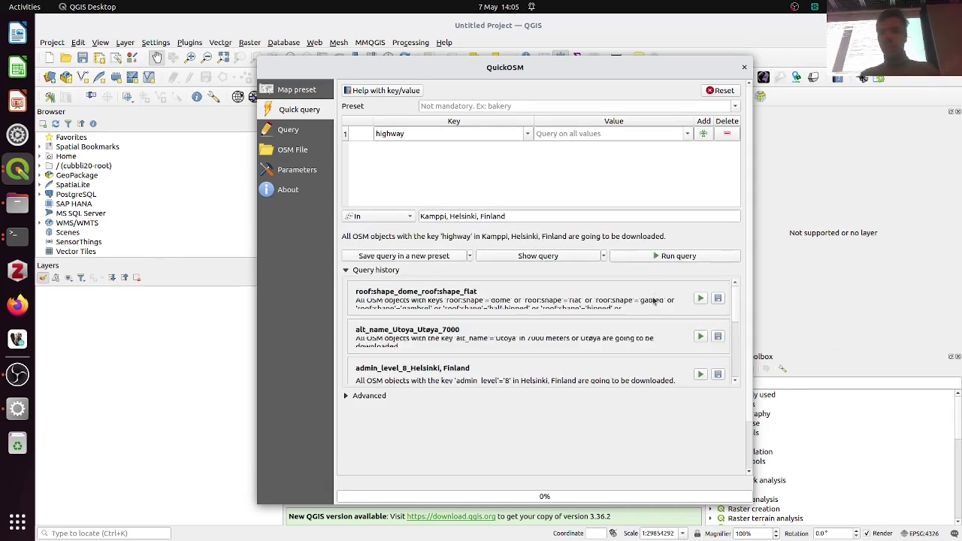
Run the highway query for Kamppi, close QuickOSM and inspect the loaded street layer on the map.
{"action": "left_click", "coordinate": [682, 256]}
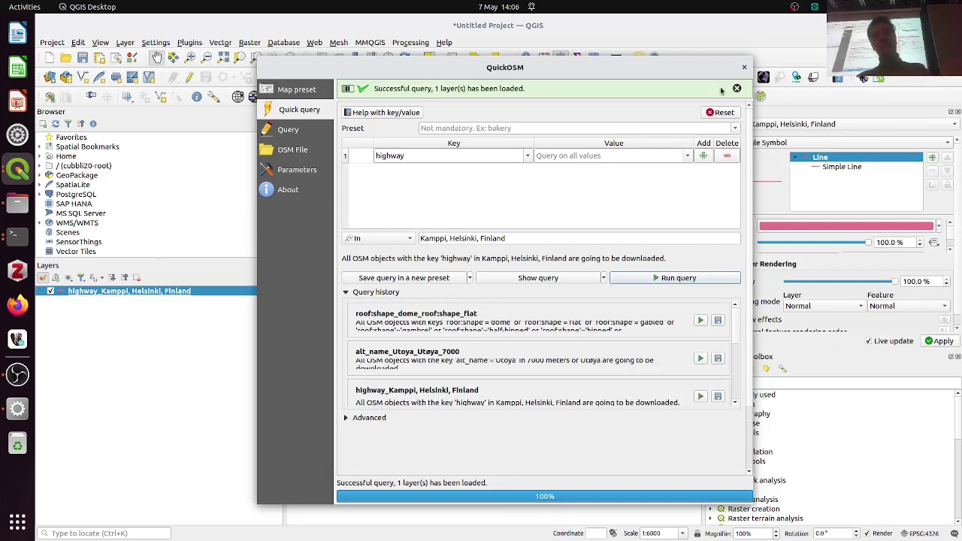
{"action": "left_click", "coordinate": [743, 67]}
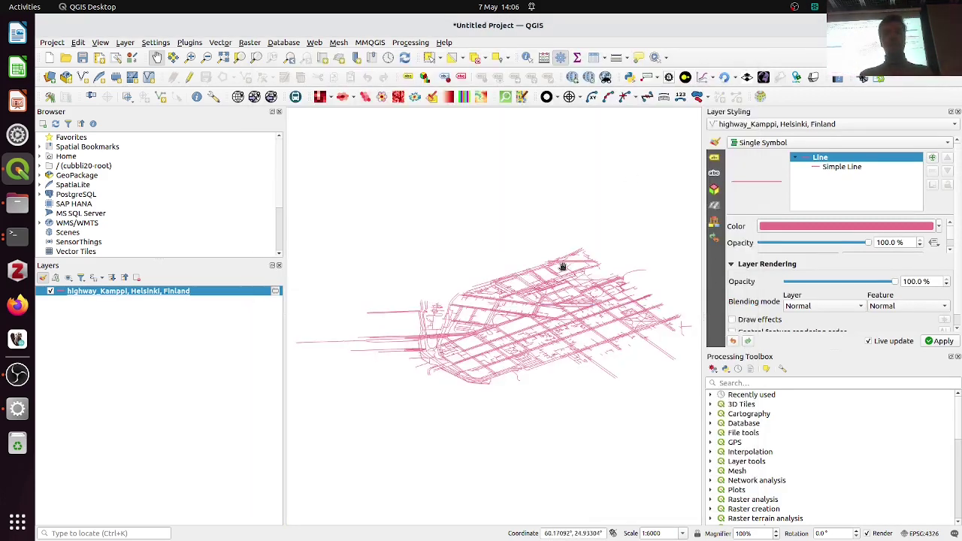
{"action": "left_click_drag", "start_coordinate": [562, 300], "coordinate": [529, 314]}
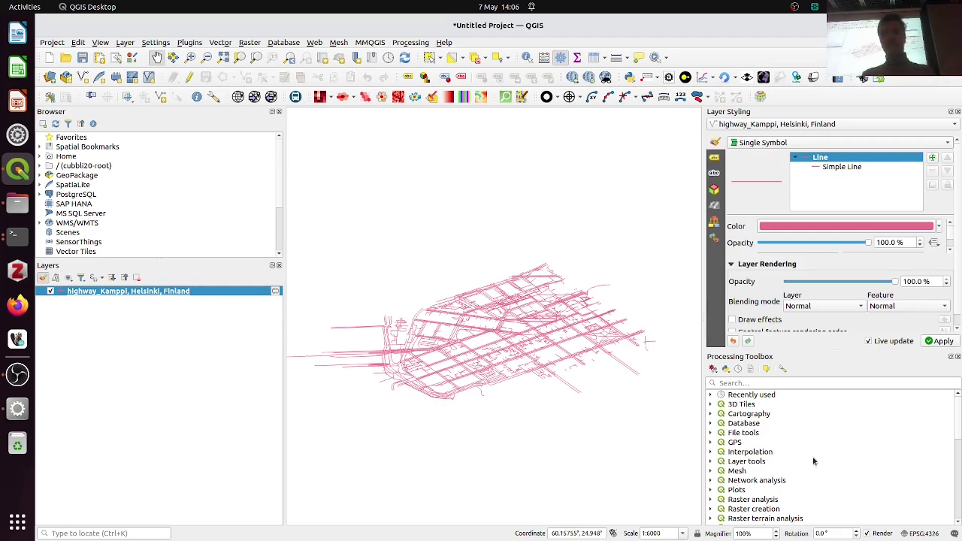
Set the project coordinate reference system to EPSG:3067 - ETRS89 / TM35FIN(E,N), as instructed in the notebook.
{"action": "left_click", "coordinate": [929, 534]}
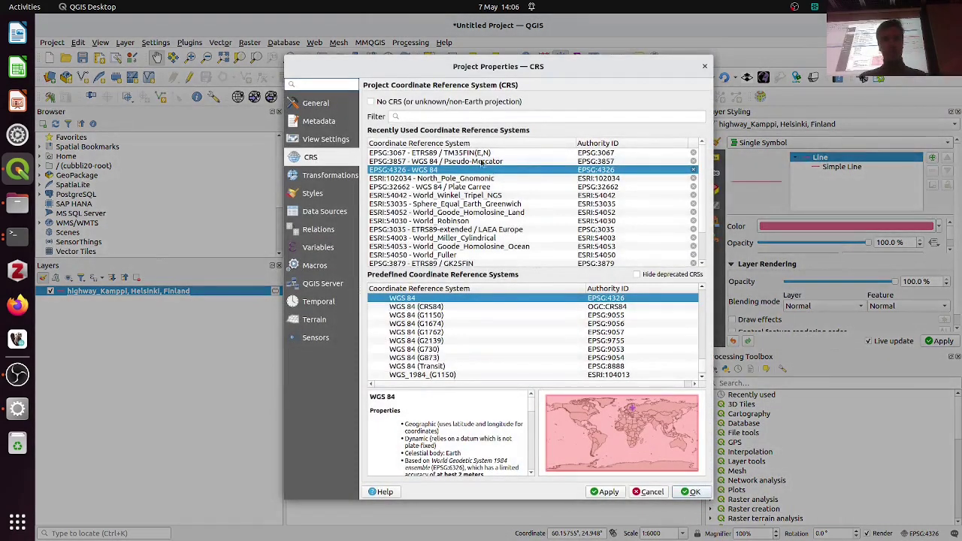
{"action": "left_click", "coordinate": [459, 116]}
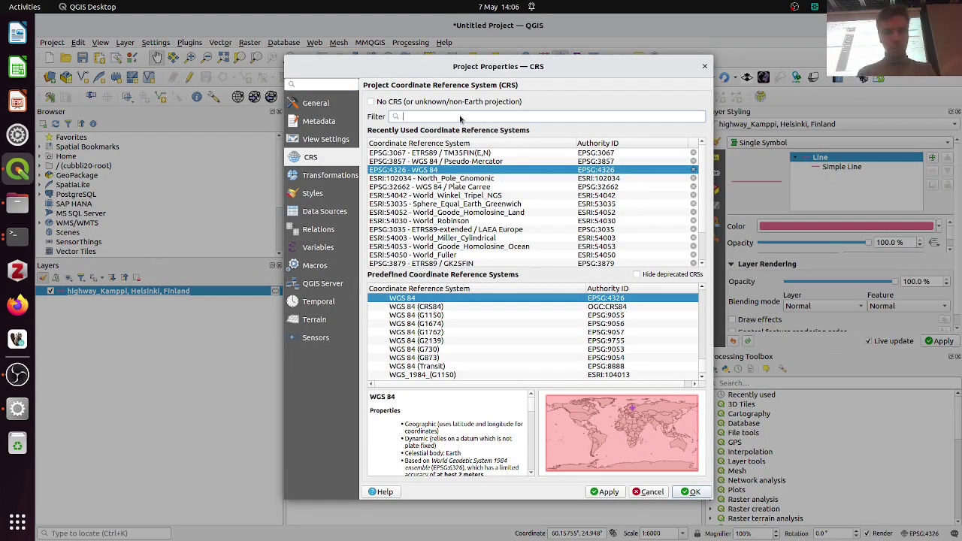
{"action": "key", "text": "alt+Tab"}
{"action": "scroll", "coordinate": [325, 295], "scroll_direction": "down", "scroll_amount": 3}
{"action": "scroll", "coordinate": [325, 295], "scroll_direction": "down", "scroll_amount": 1}
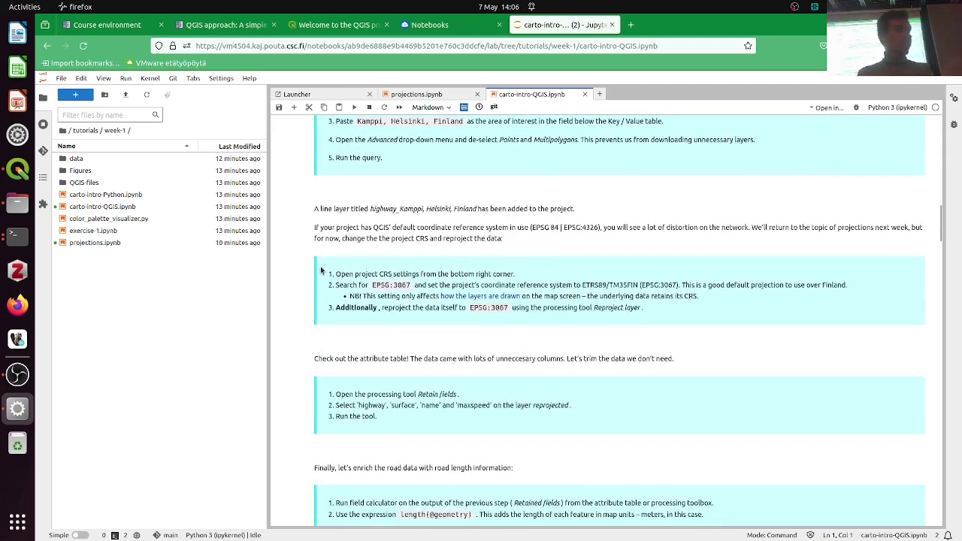
{"action": "key", "text": "alt+Tab"}
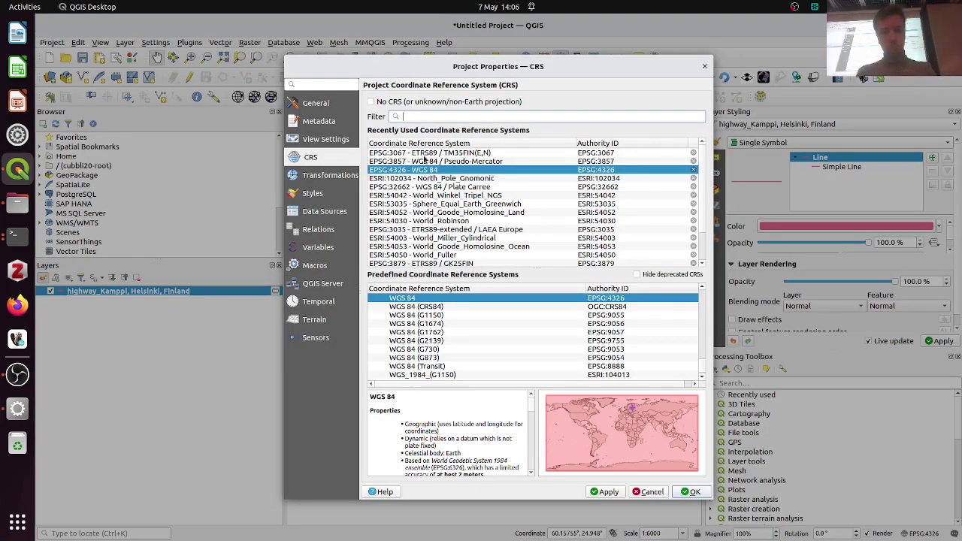
{"action": "type", "text": "30"}
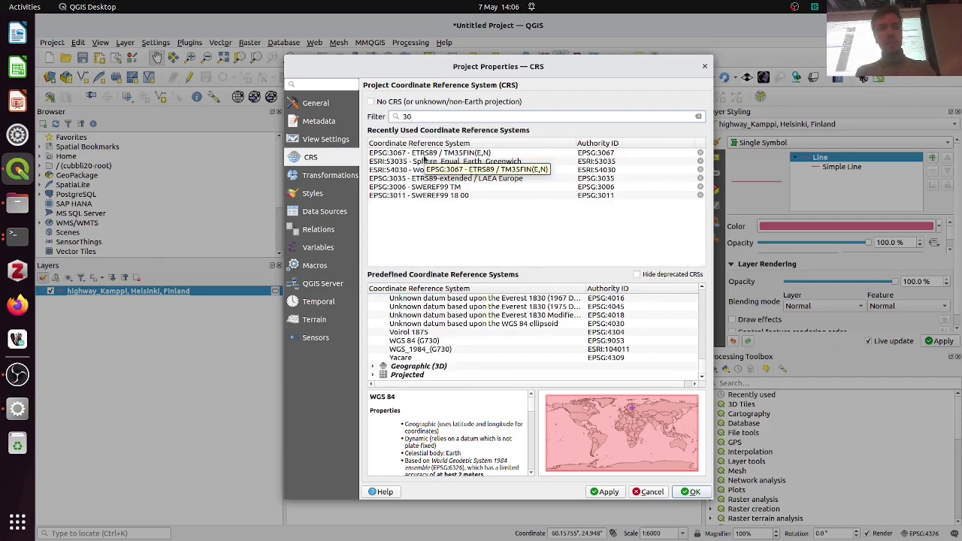
{"action": "type", "text": "67"}
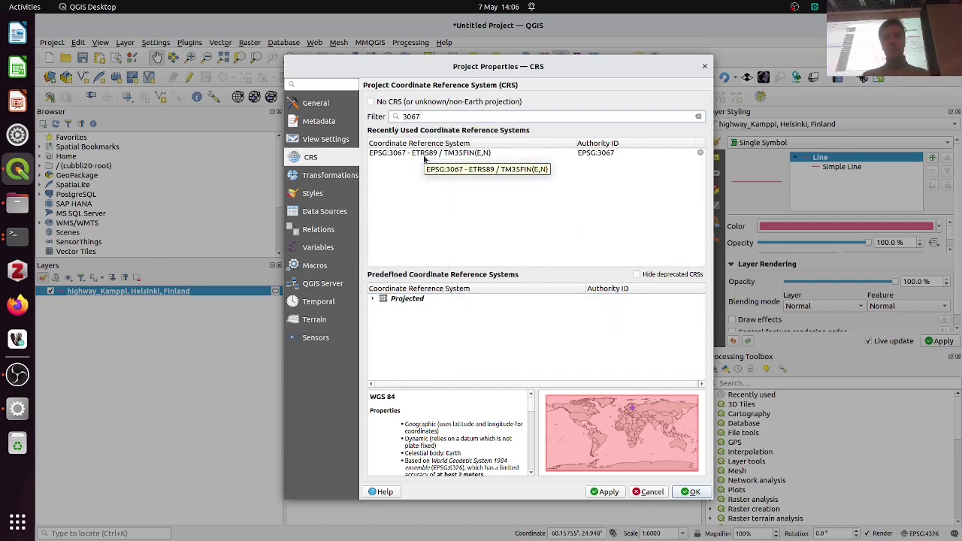
{"action": "left_click", "coordinate": [430, 154]}
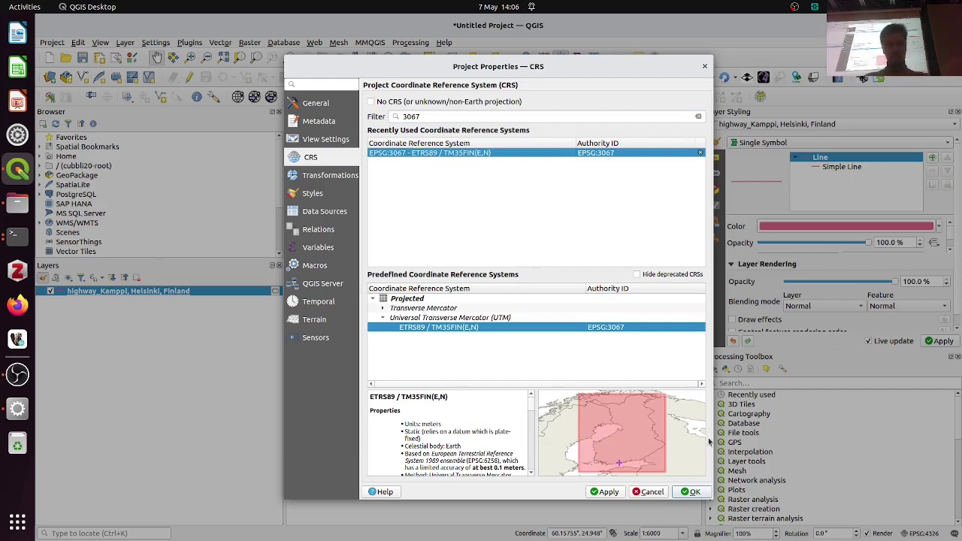
{"action": "left_click", "coordinate": [695, 491]}
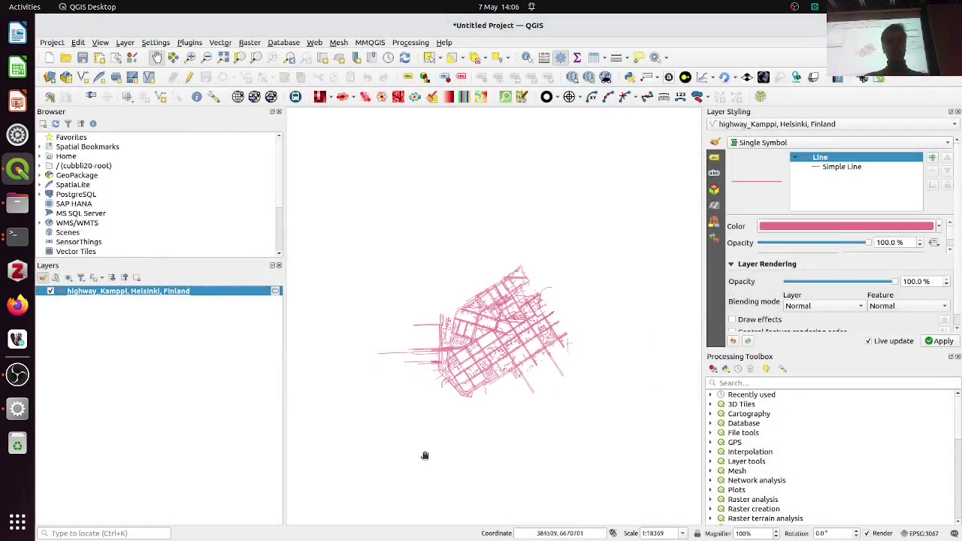
{"action": "scroll", "coordinate": [494, 358], "scroll_direction": "up", "scroll_amount": 1}
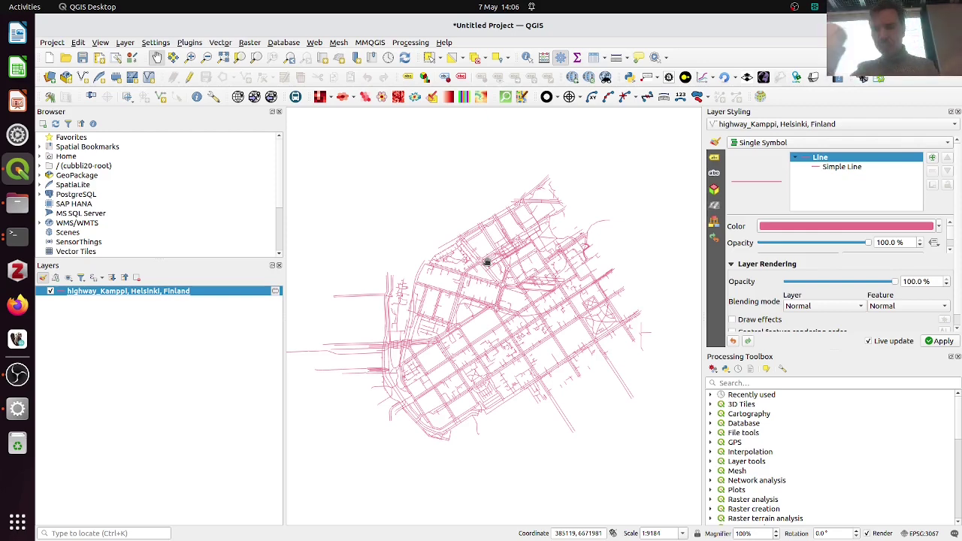
Read the reprojection instructions in the Jupyter notebook, then return to the tool search in QGIS.
{"action": "key", "text": "alt+Tab"}
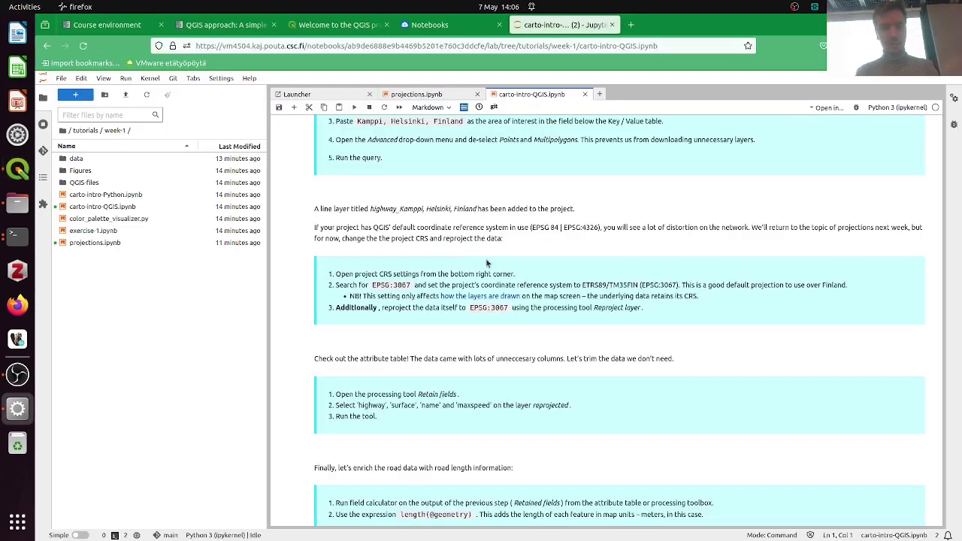
{"action": "scroll", "coordinate": [485, 259], "scroll_direction": "down", "scroll_amount": 3}
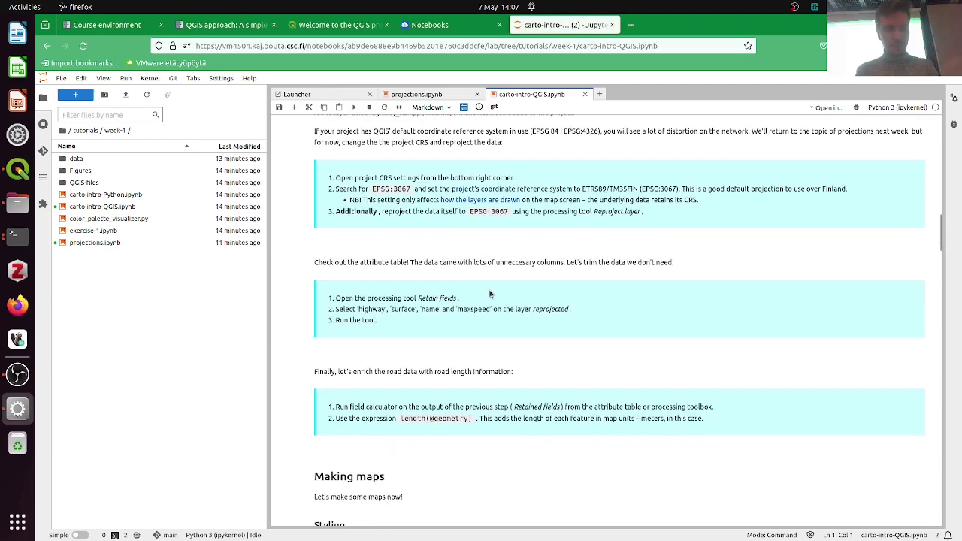
{"action": "key", "text": "alt+Tab"}
{"action": "left_click", "coordinate": [750, 384]}
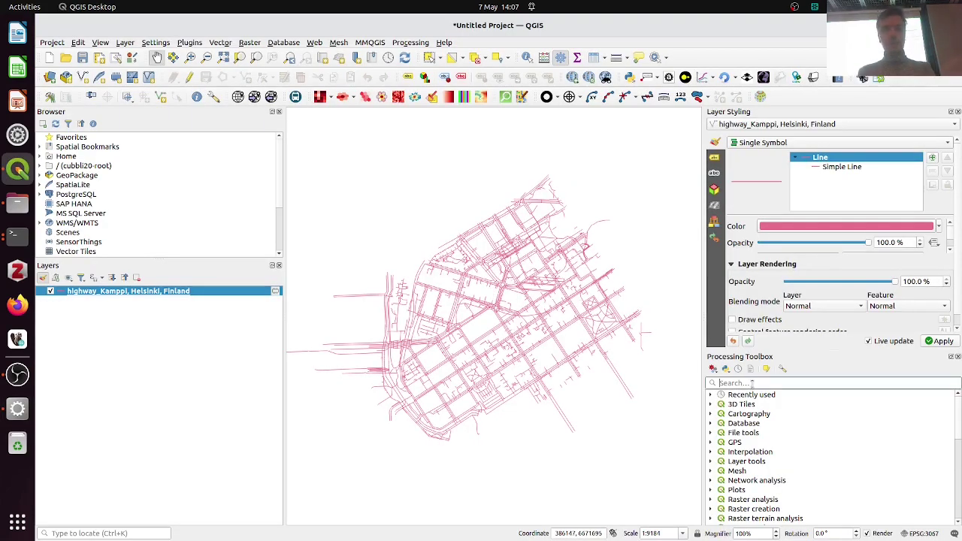
{"action": "type", "text": "re"}
{"action": "key", "text": "BackSpace"}
{"action": "key", "text": "BackSpace"}
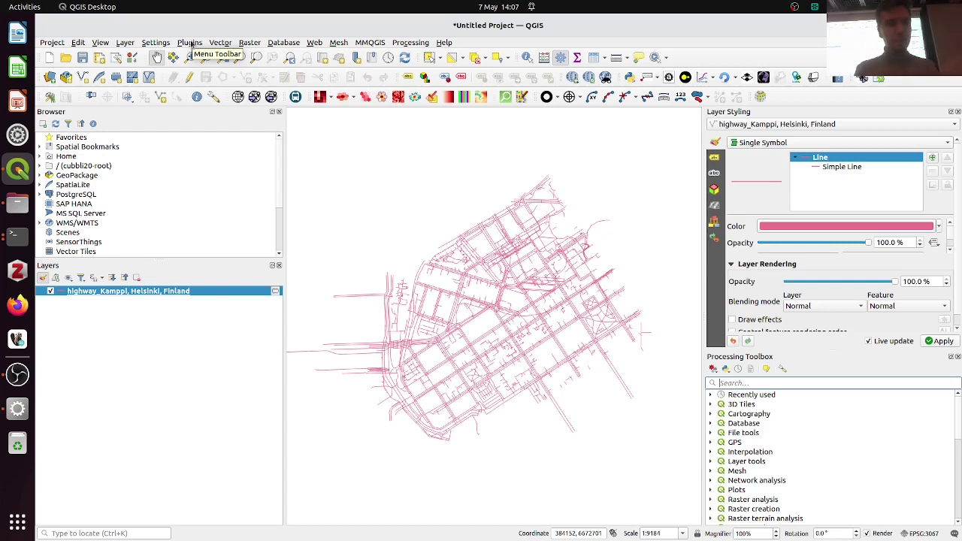
Hide the Processing Toolbox and show it again.
{"action": "left_click", "coordinate": [412, 42]}
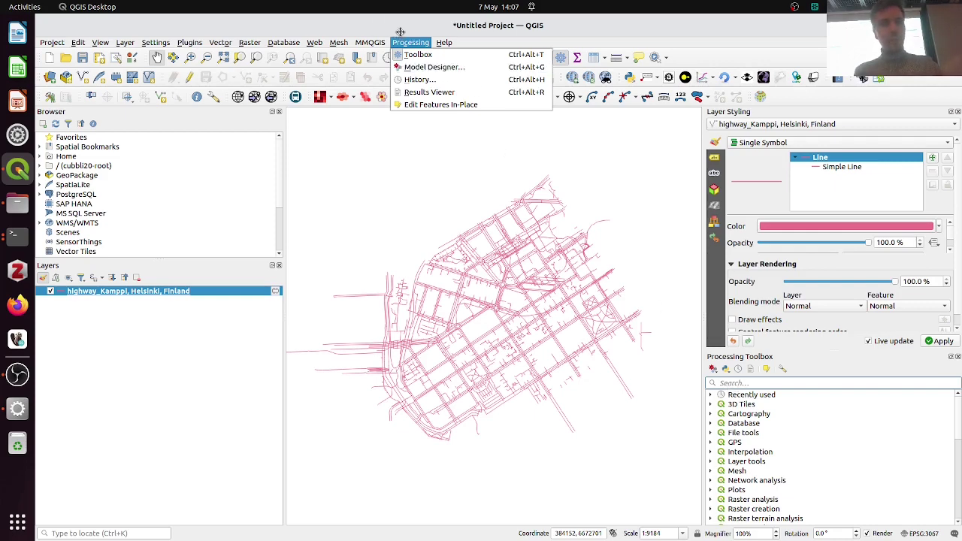
{"action": "mouse_move", "coordinate": [445, 42]}
{"action": "left_click", "coordinate": [493, 48]}
{"action": "left_click", "coordinate": [410, 43]}
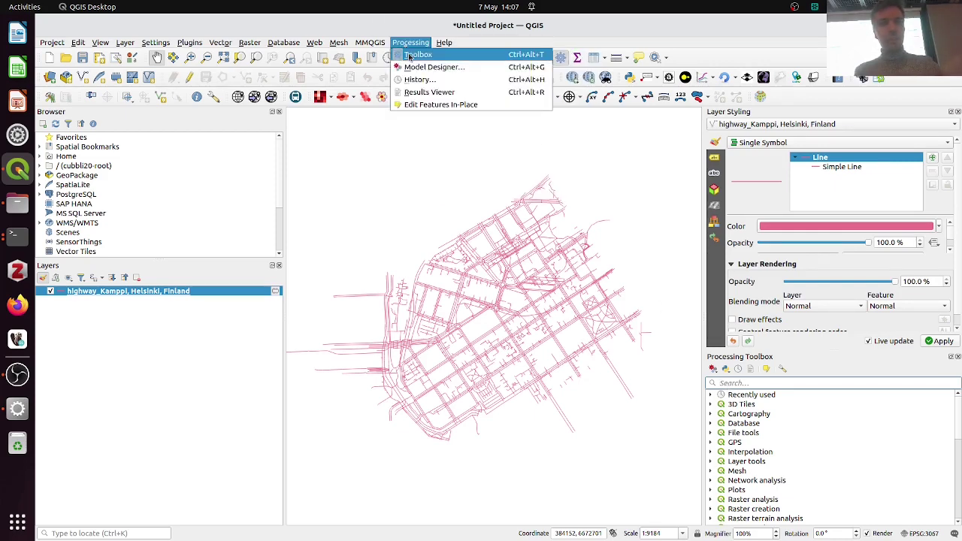
{"action": "left_click", "coordinate": [417, 54]}
{"action": "left_click", "coordinate": [406, 43]}
{"action": "left_click", "coordinate": [414, 54]}
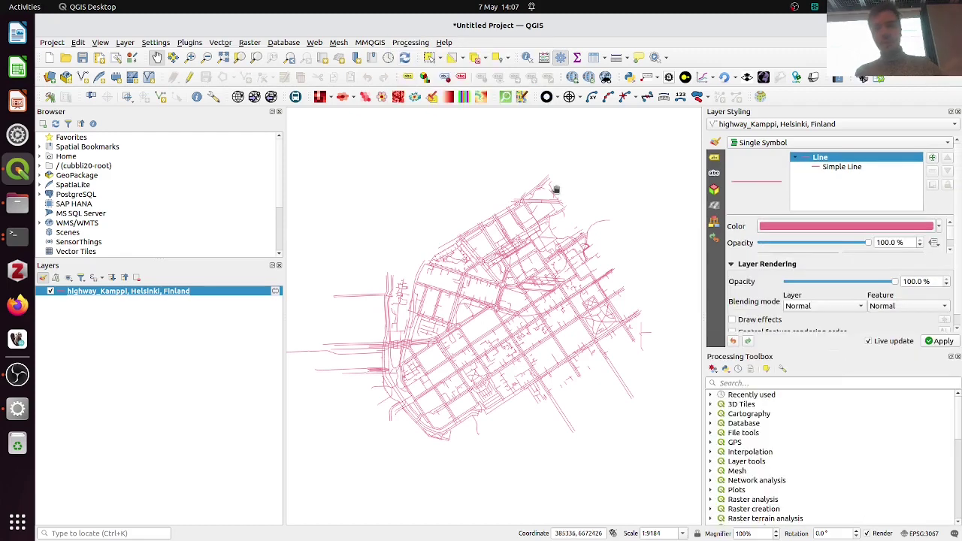
Search the processing tools for "reproj" and open the Reproject layer tool.
{"action": "left_click", "coordinate": [805, 384]}
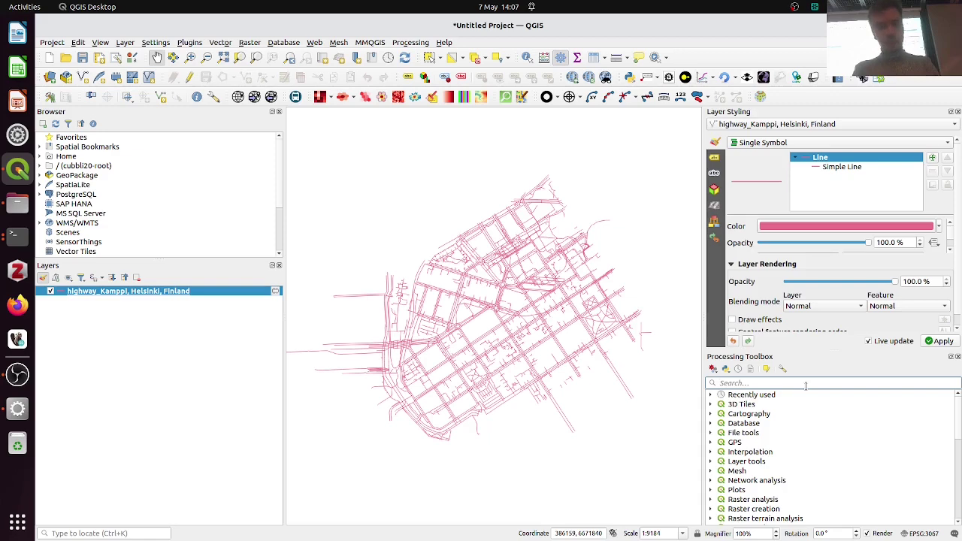
{"action": "type", "text": "repo"}
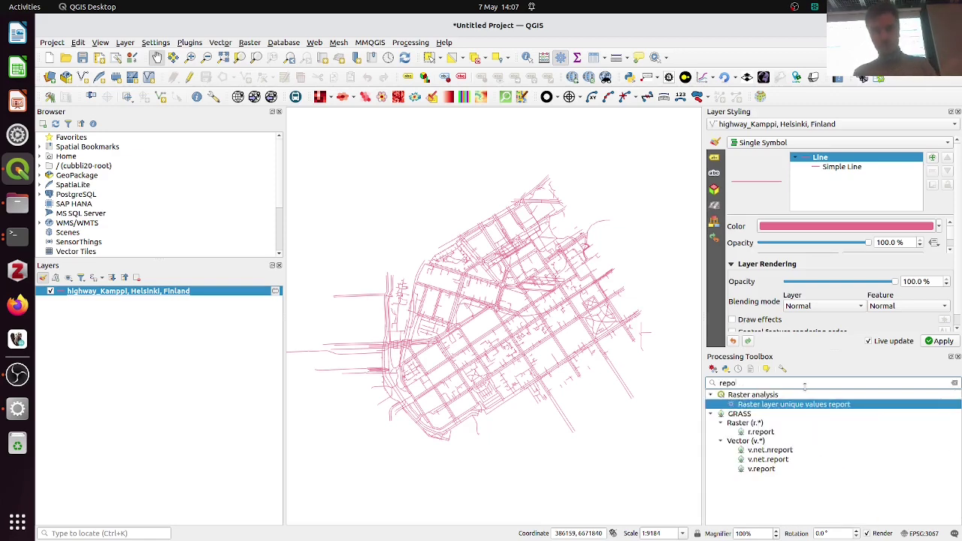
{"action": "key", "text": "BackSpace"}
{"action": "key", "text": "BackSpace"}
{"action": "type", "text": "proj"}
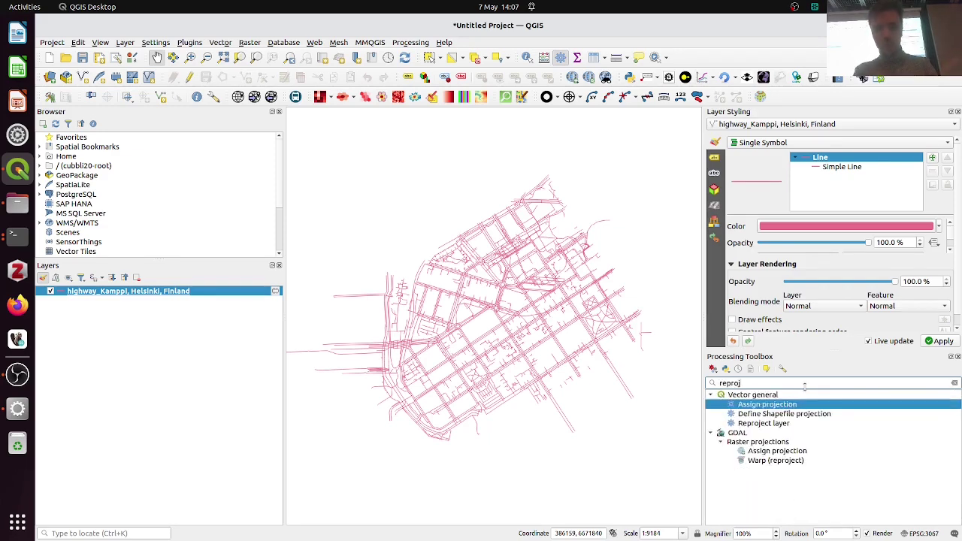
{"action": "double_click", "coordinate": [774, 425]}
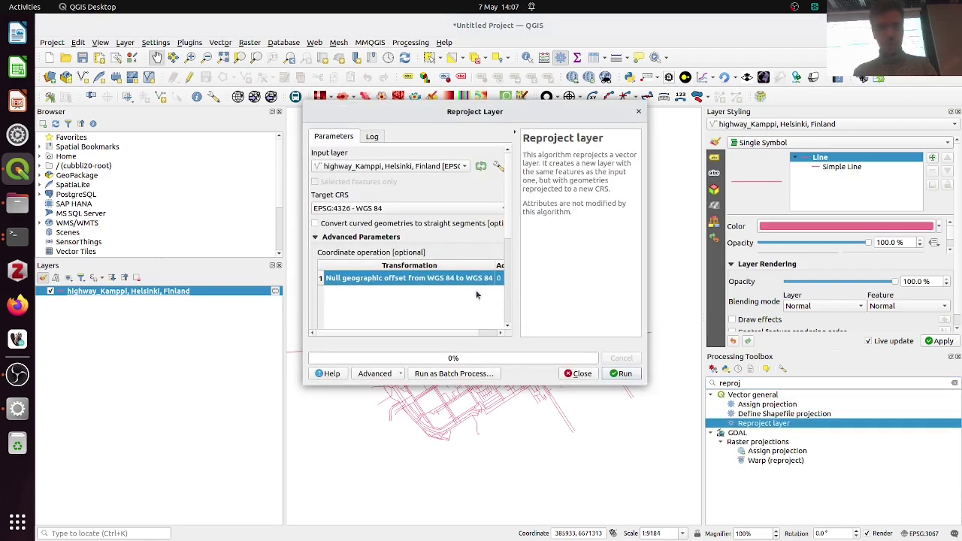
Reproject the highway_Kamppi layer to the project CRS, EPSG:3067 - ETRS89 / TM35FIN(E,N), and close the tool.
{"action": "left_click", "coordinate": [414, 208]}
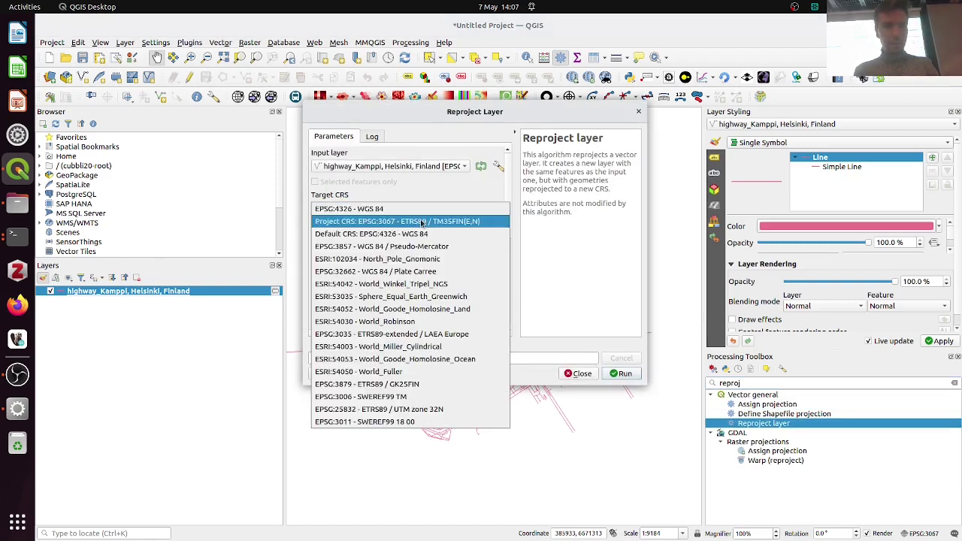
{"action": "left_click", "coordinate": [423, 219]}
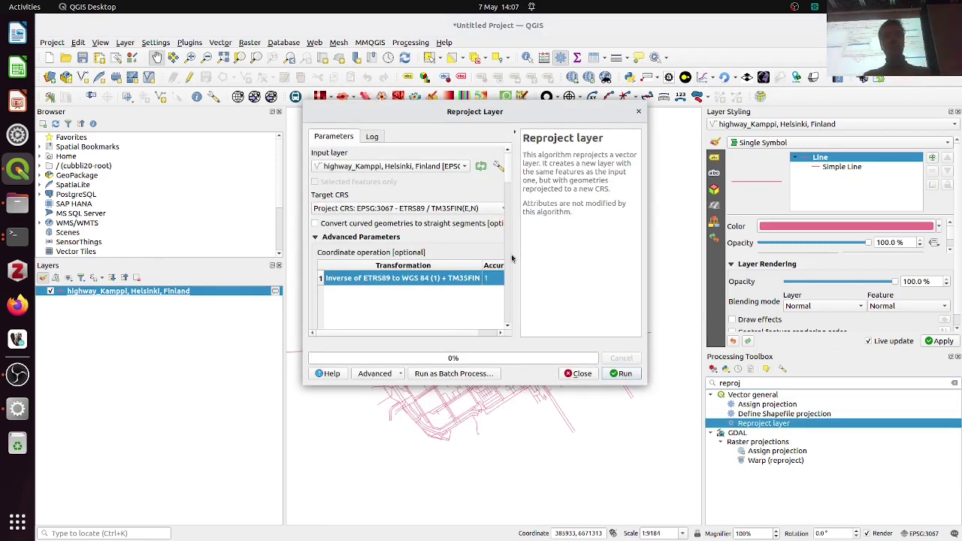
{"action": "left_click", "coordinate": [622, 374]}
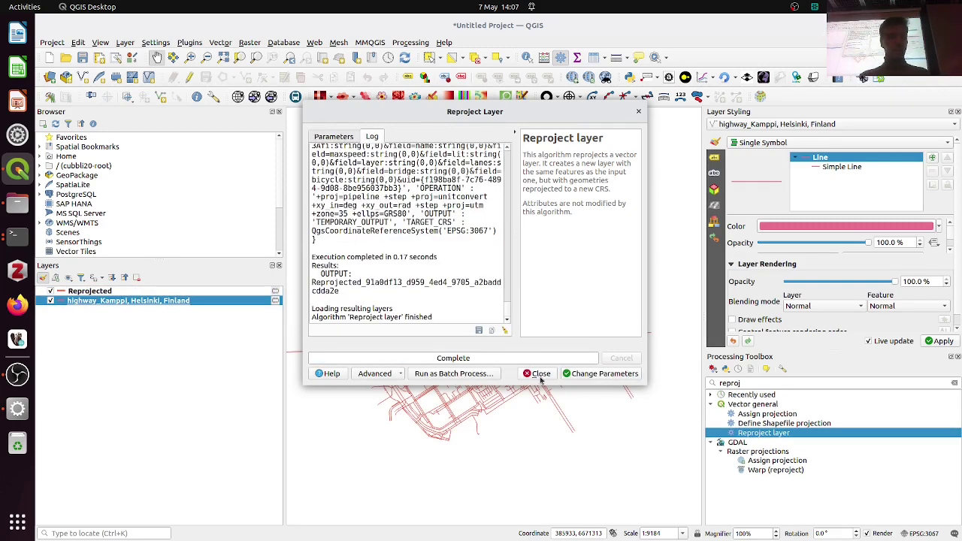
{"action": "left_click", "coordinate": [535, 375]}
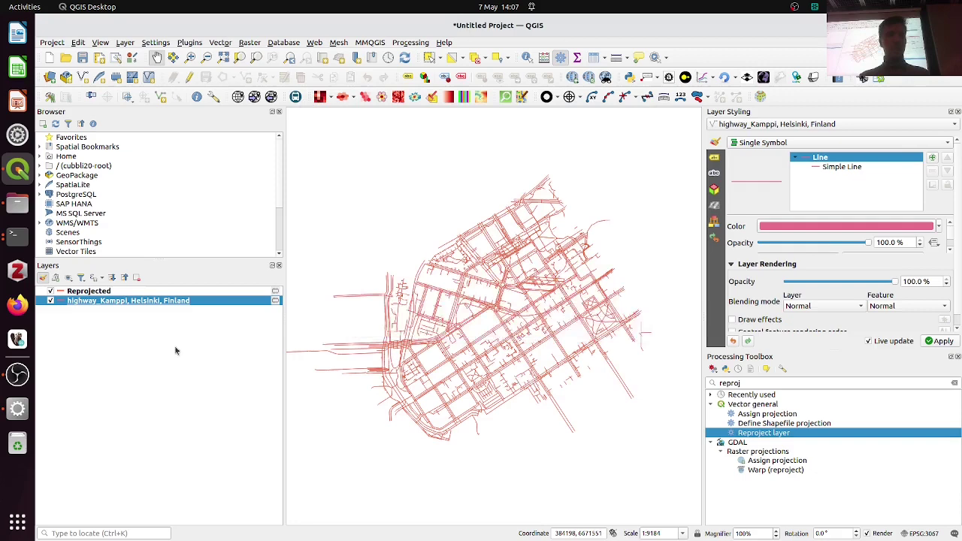
Hide the original highway_Kamppi layer and clear the processing tool search.
{"action": "left_click", "coordinate": [50, 301]}
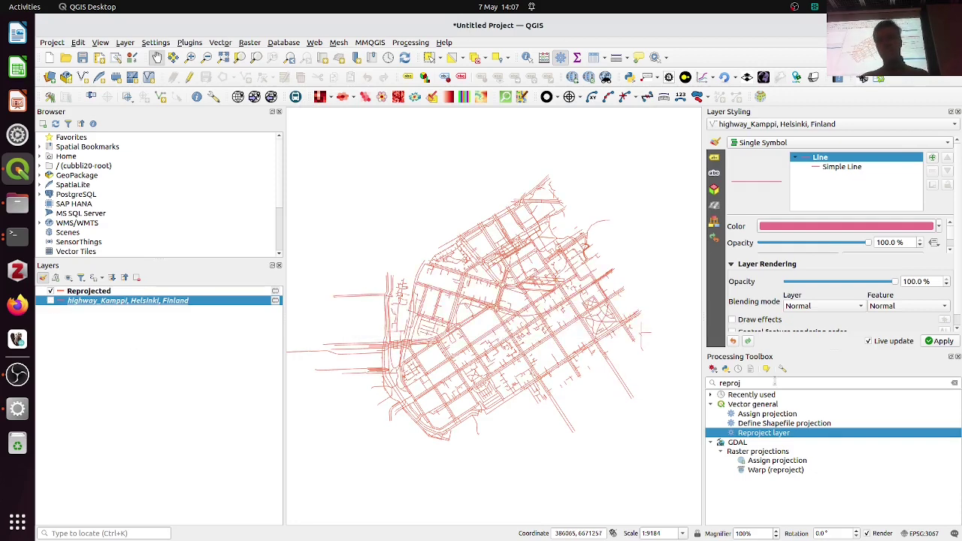
{"action": "left_click", "coordinate": [773, 382]}
{"action": "key", "text": "BackSpace"}
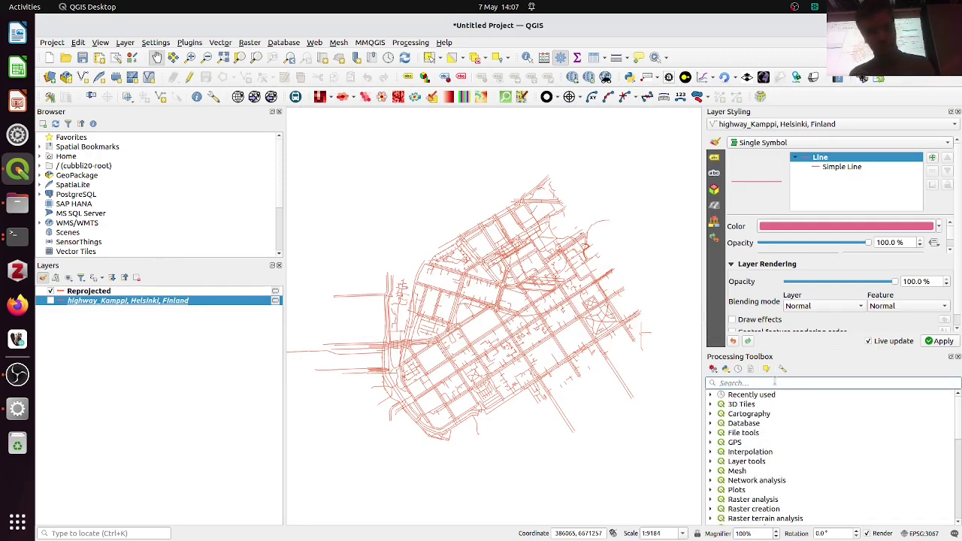
Check the notebook's next instruction, then open the Reprojected layer's attribute table and look through its columns and rows.
{"action": "key", "text": "alt+Tab"}
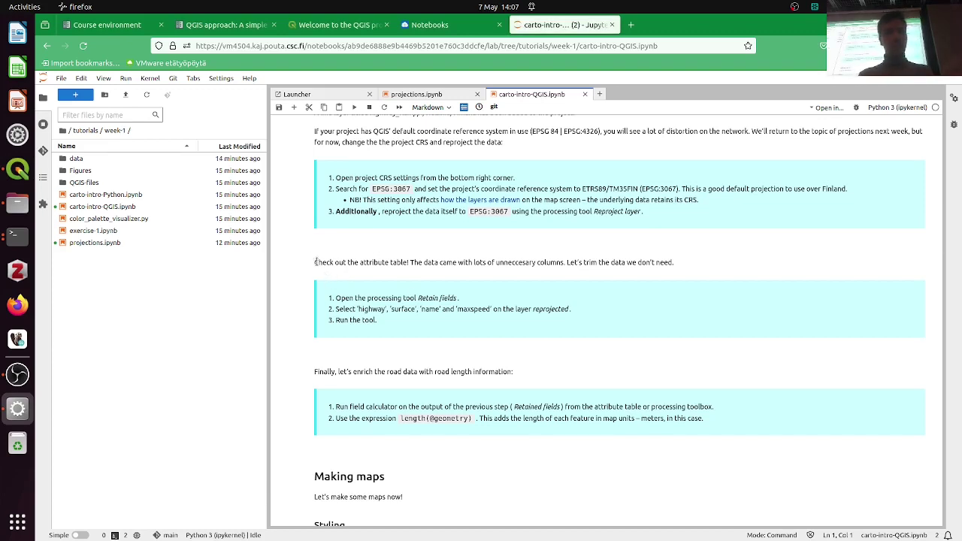
{"action": "key", "text": "alt+Tab"}
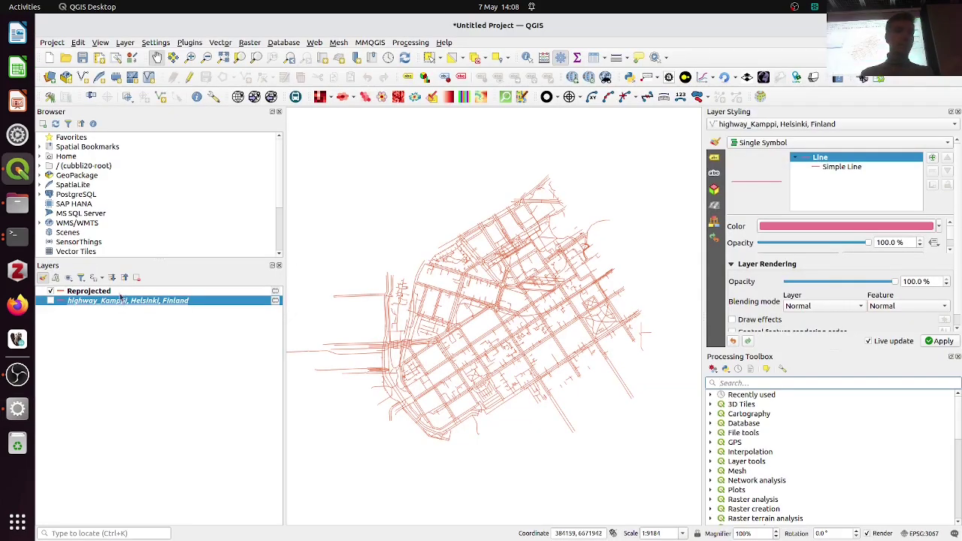
{"action": "right_click", "coordinate": [88, 291]}
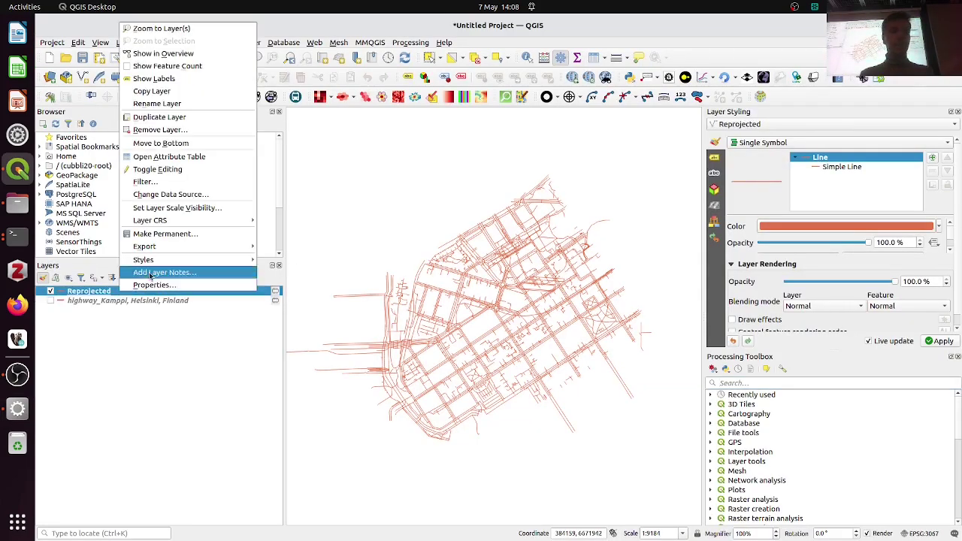
{"action": "left_click", "coordinate": [185, 161]}
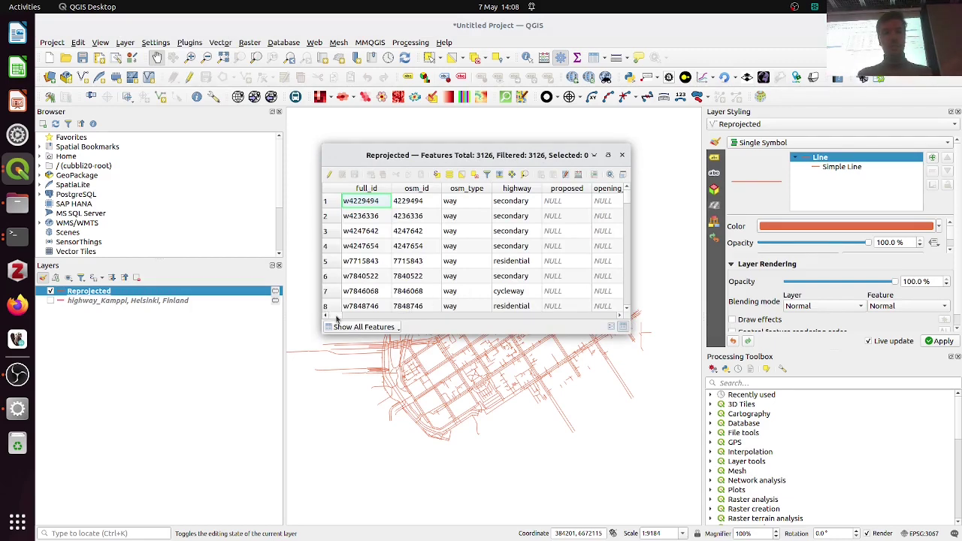
{"action": "left_click_drag", "start_coordinate": [336, 315], "coordinate": [377, 315]}
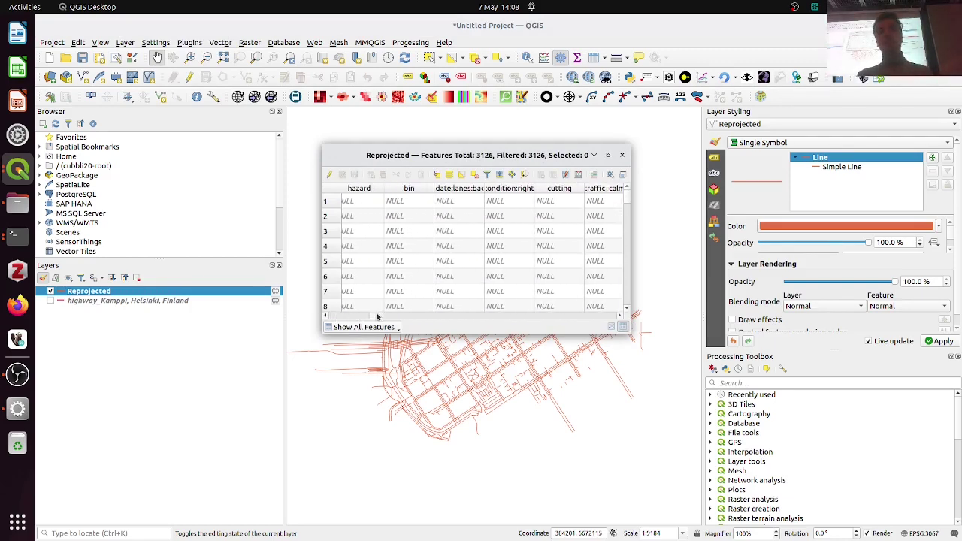
{"action": "scroll", "coordinate": [466, 285], "scroll_direction": "down", "scroll_amount": 20}
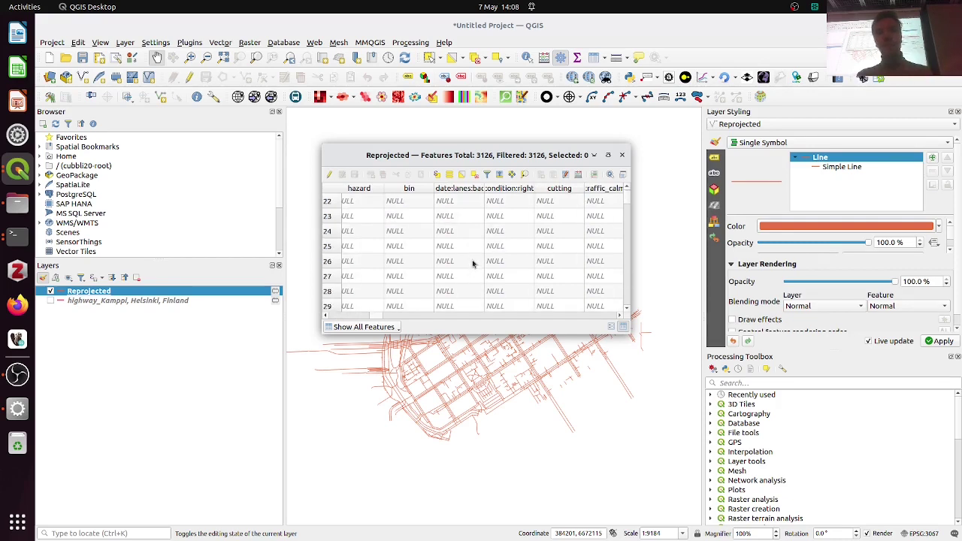
{"action": "scroll", "coordinate": [446, 221], "scroll_direction": "down", "scroll_amount": 18}
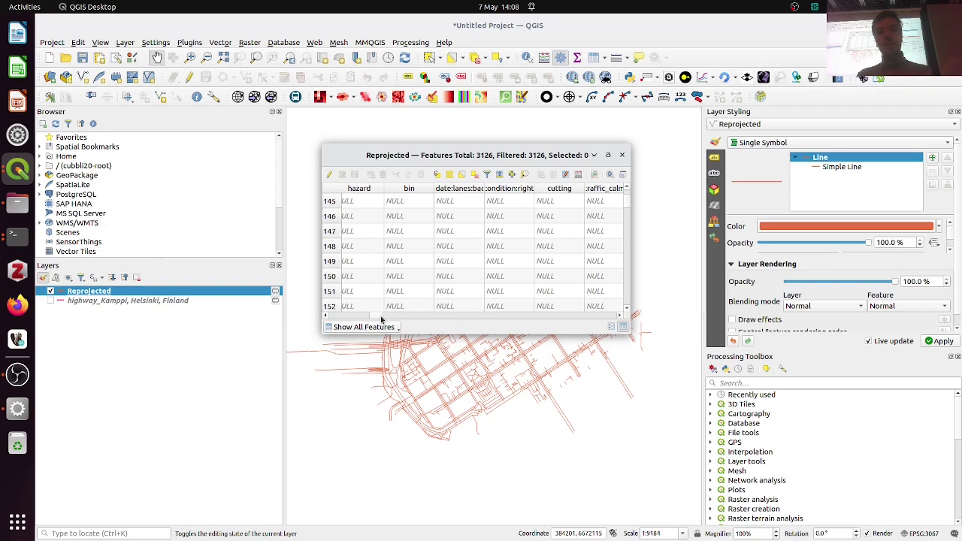
Sort the attribute table by the conveying and ramp columns, examine the remaining columns, and close the table.
{"action": "left_click_drag", "start_coordinate": [381, 316], "coordinate": [523, 314]}
{"action": "left_click", "coordinate": [524, 191]}
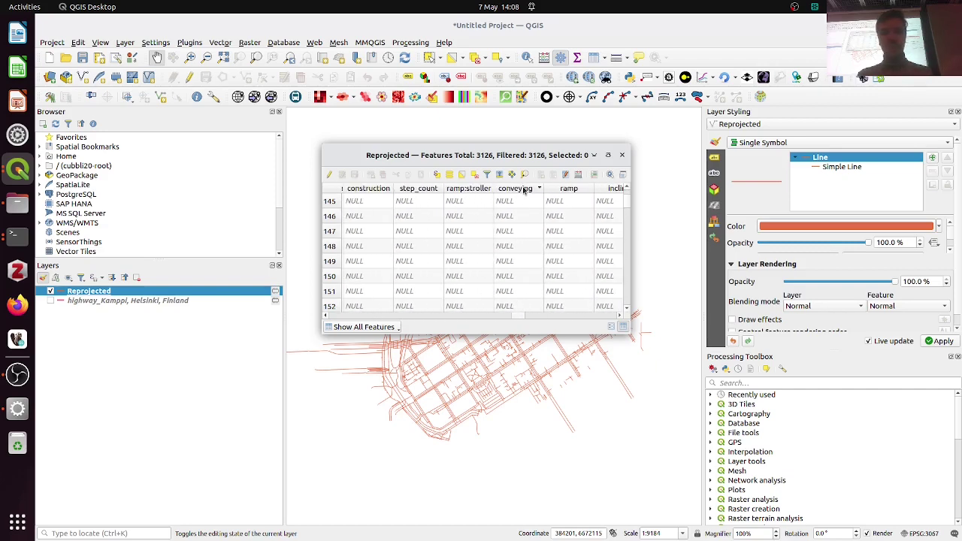
{"action": "left_click", "coordinate": [568, 190]}
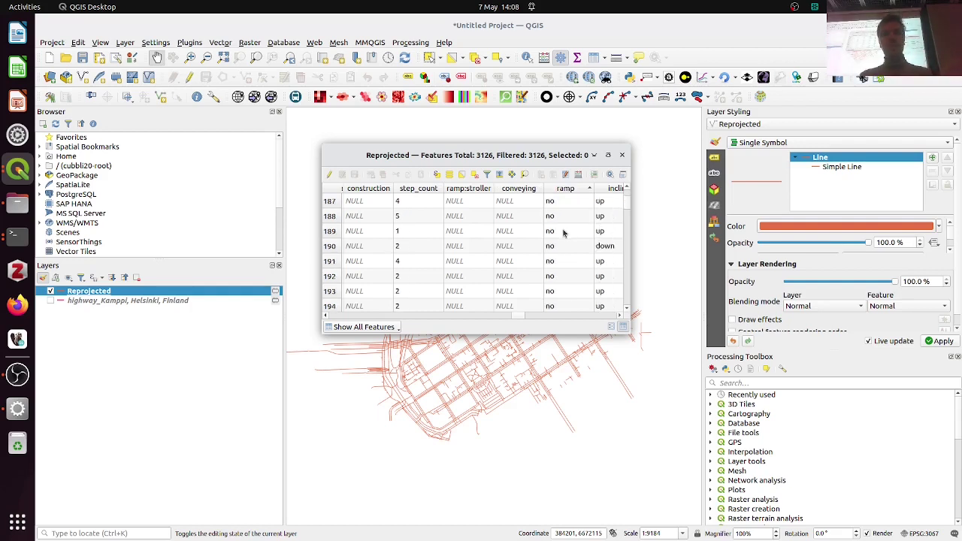
{"action": "mouse_move", "coordinate": [626, 198]}
{"action": "left_mouse_down"}
{"action": "mouse_move", "coordinate": [629, 214]}
{"action": "mouse_move", "coordinate": [634, 191]}
{"action": "left_mouse_up"}
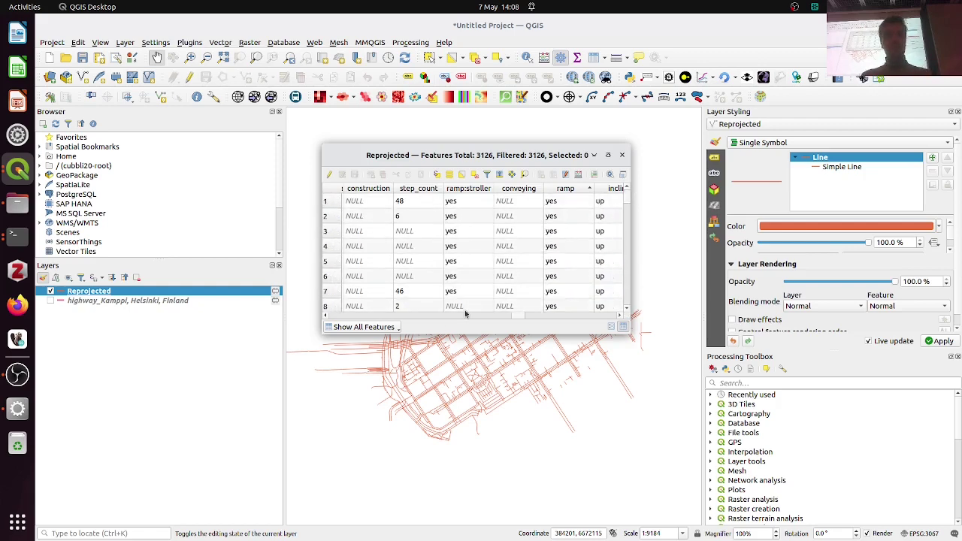
{"action": "left_click_drag", "start_coordinate": [519, 318], "coordinate": [612, 316]}
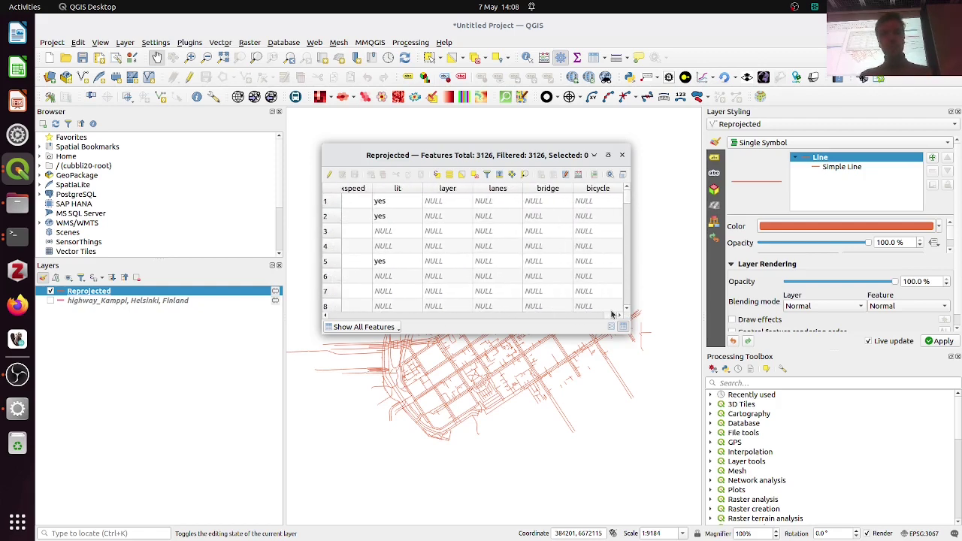
{"action": "left_click", "coordinate": [621, 154]}
Check the notebook's next instruction, then find the Retain fields processing tool in QGIS and open its field selection for the Reprojected layer.
{"action": "left_click", "coordinate": [772, 384]}
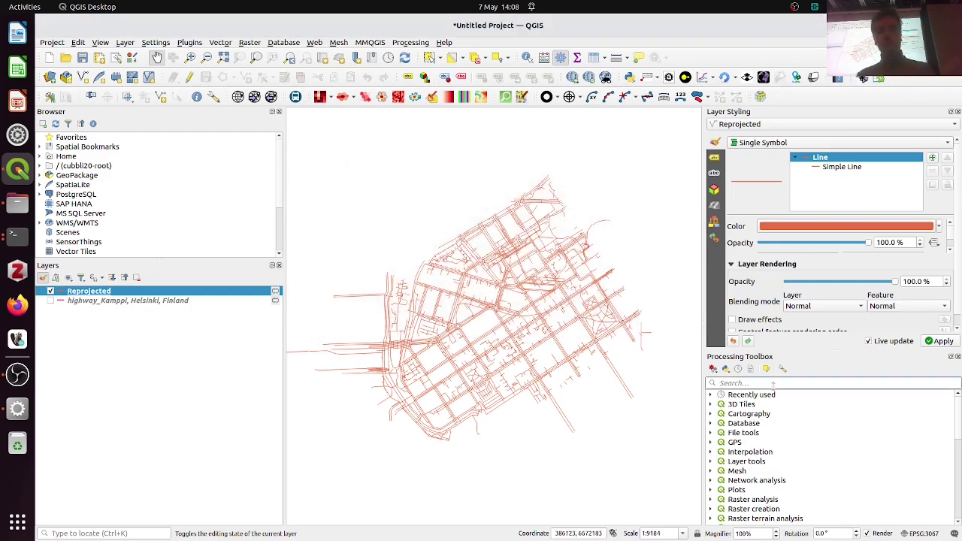
{"action": "key", "text": "alt+Tab"}
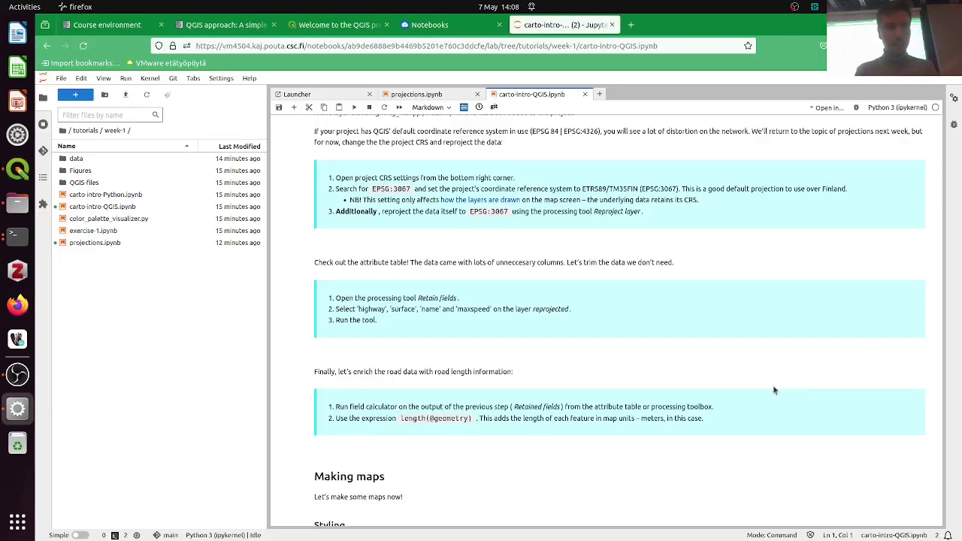
{"action": "scroll", "coordinate": [738, 347], "scroll_direction": "down", "scroll_amount": 4}
{"action": "key", "text": "alt+Tab"}
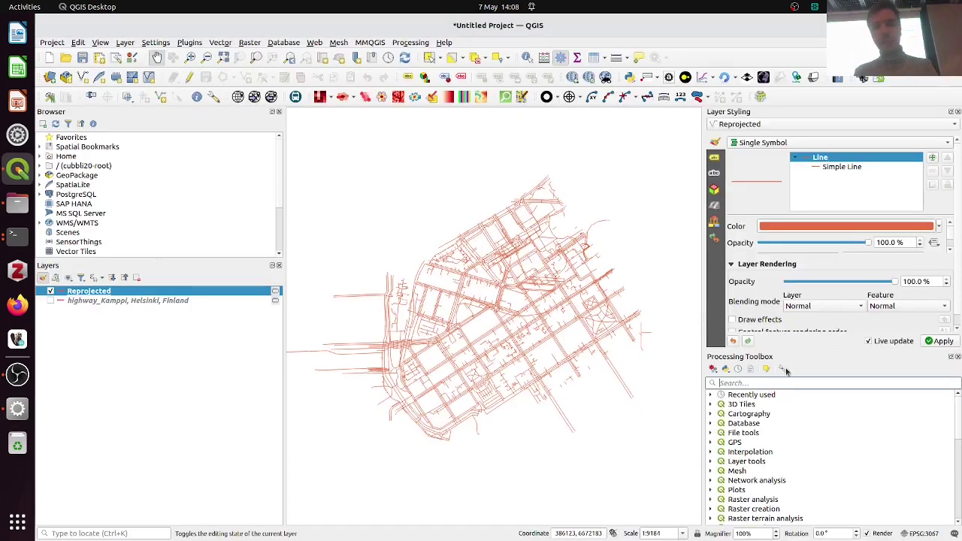
{"action": "type", "text": "retain"}
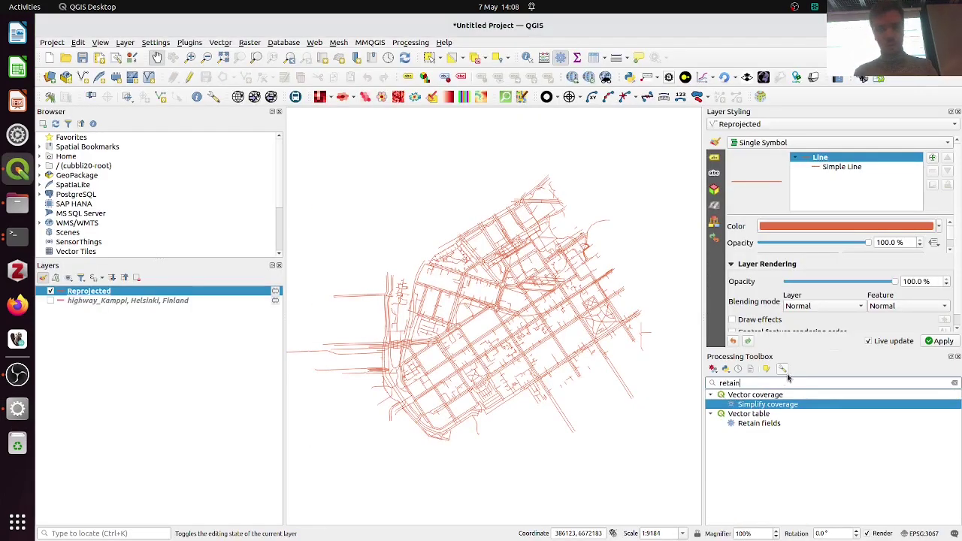
{"action": "double_click", "coordinate": [782, 423]}
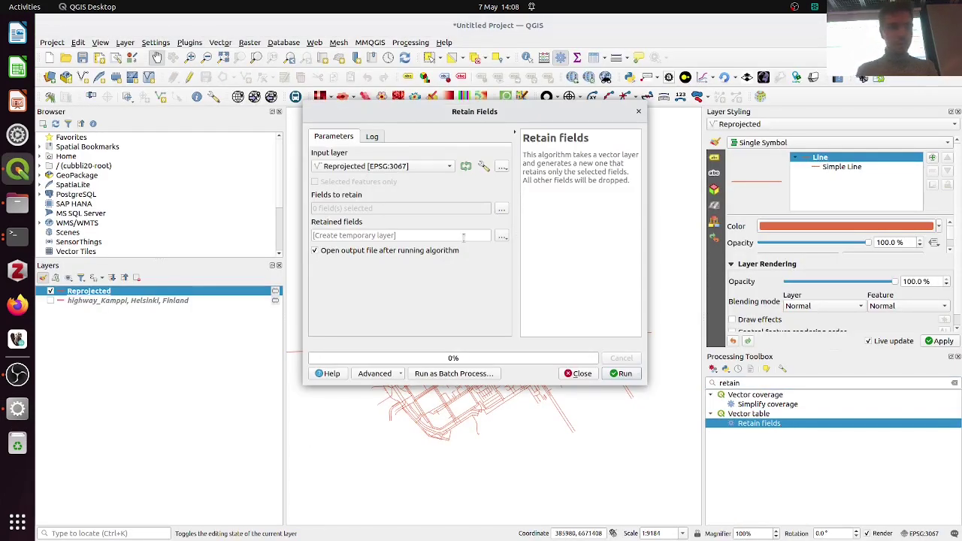
{"action": "left_click", "coordinate": [503, 208]}
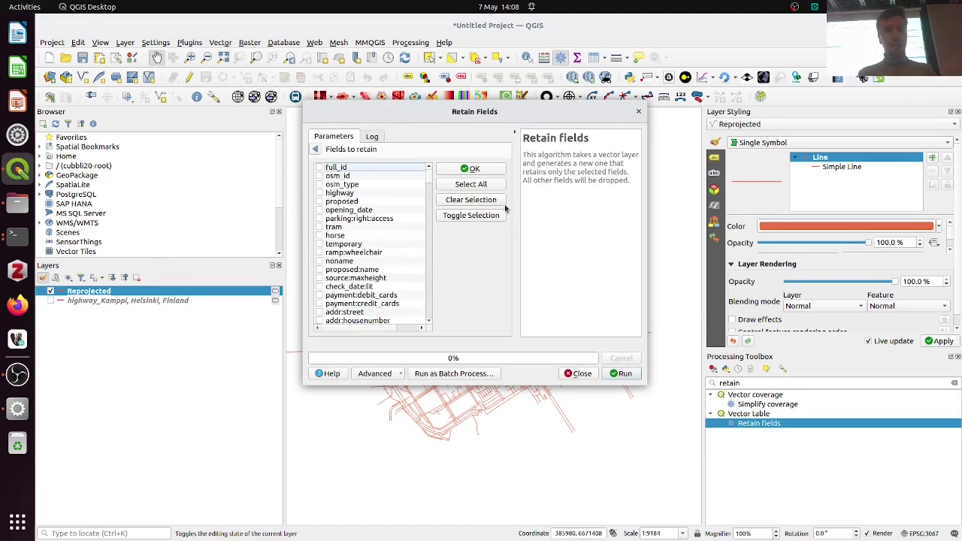
Check in the notebook which fields to keep, then mark the highway and surface fields for retention in QGIS.
{"action": "key", "text": "alt+Tab"}
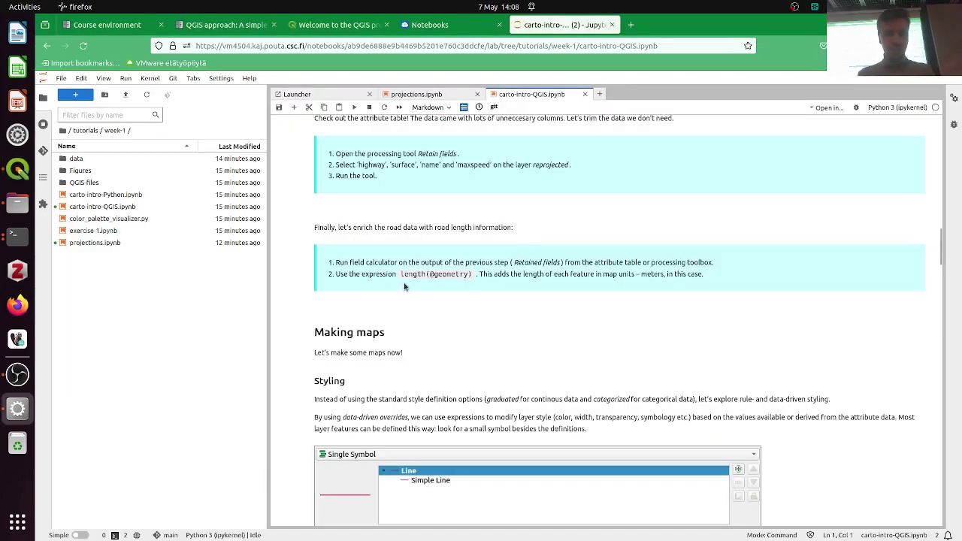
{"action": "left_click", "coordinate": [359, 164]}
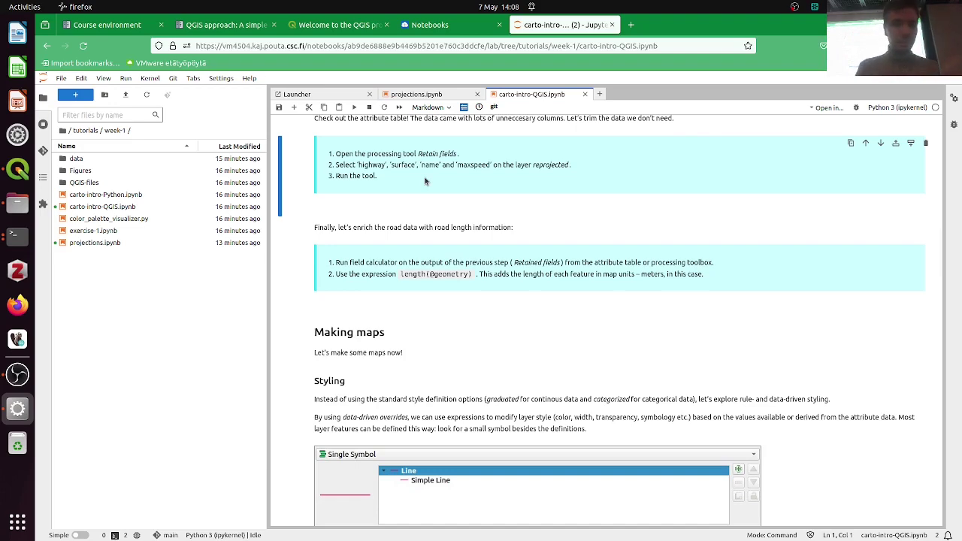
{"action": "key", "text": "alt+Tab"}
{"action": "key", "text": "h"}
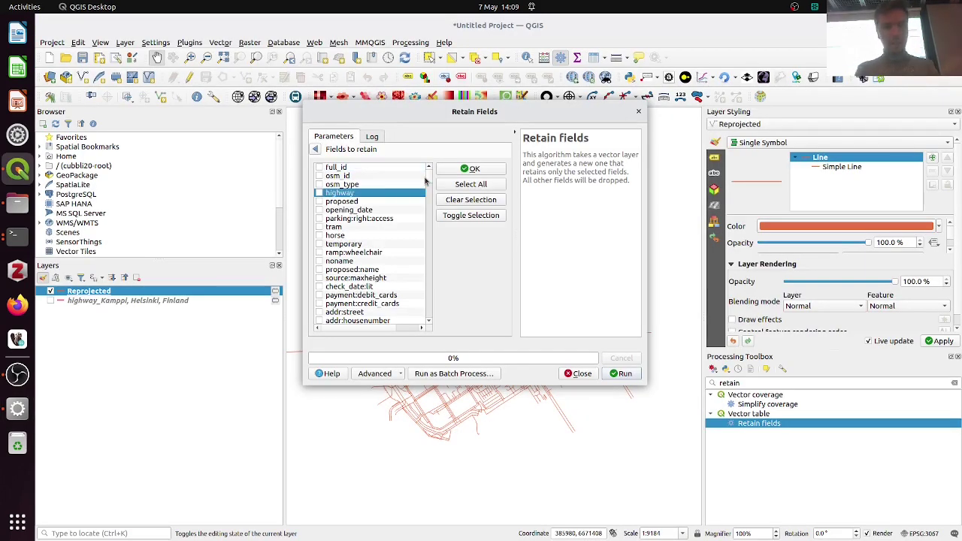
{"action": "left_click", "coordinate": [318, 193]}
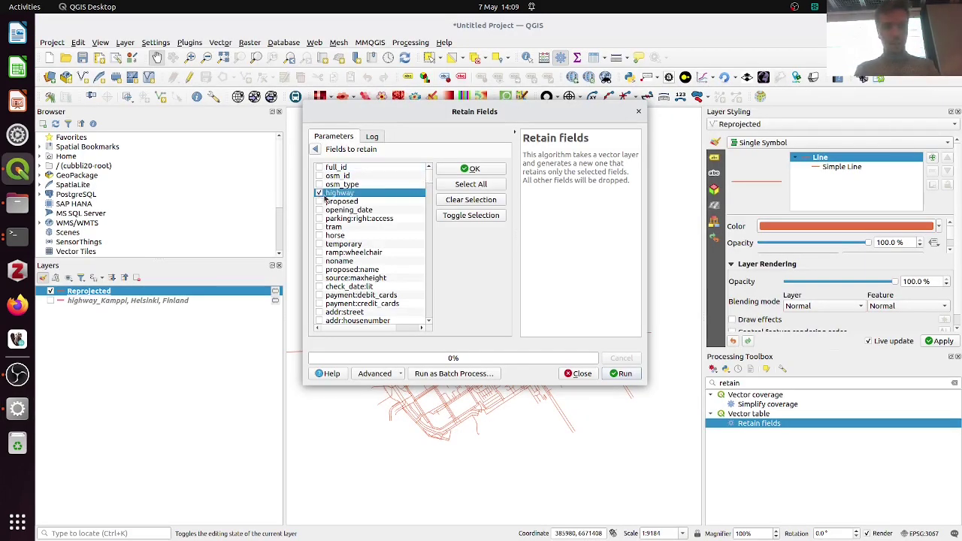
{"action": "scroll", "coordinate": [323, 225], "scroll_direction": "down", "scroll_amount": 5}
{"action": "left_click", "coordinate": [319, 312]}
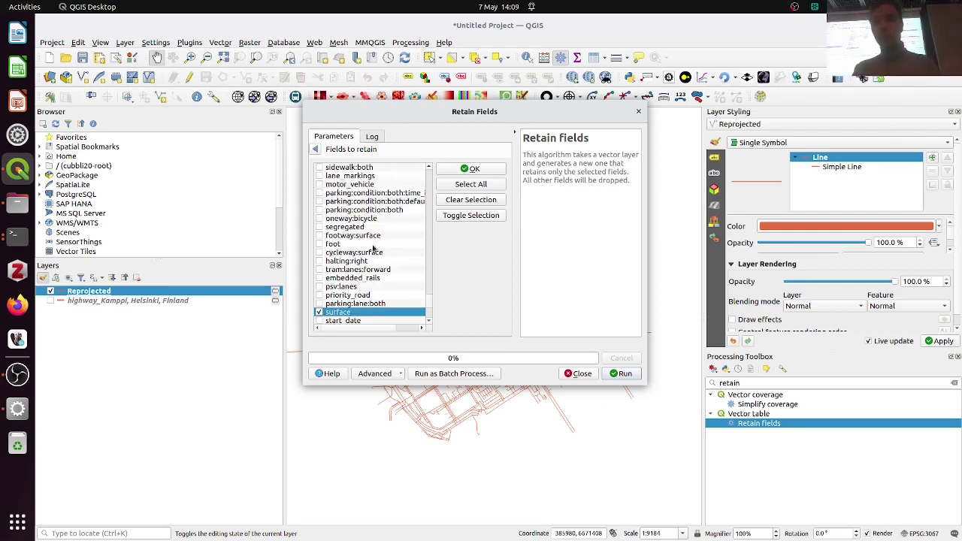
Recheck the field list in the notebook, add name and maxspeed to the fields to retain, and accept the selection.
{"action": "key", "text": "alt+Tab"}
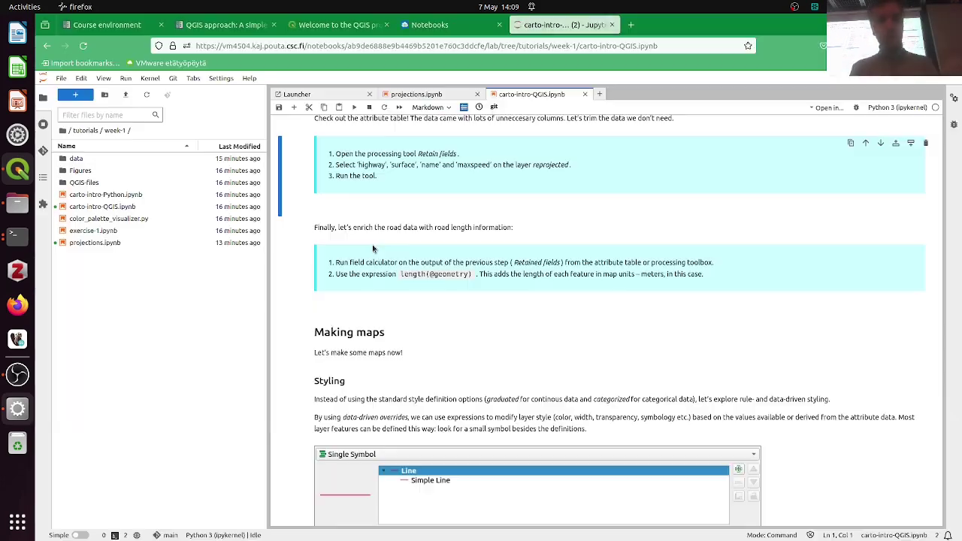
{"action": "key", "text": "alt+Tab"}
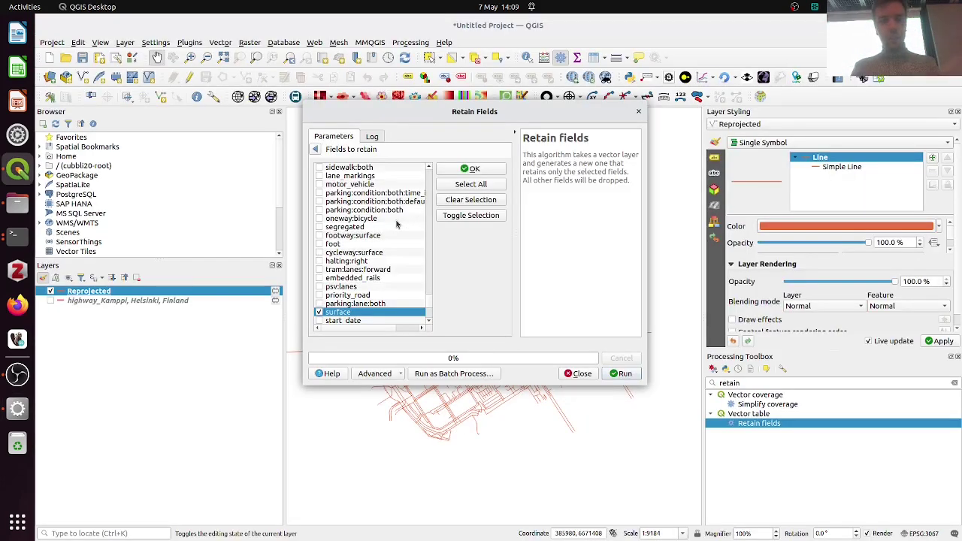
{"action": "scroll", "coordinate": [364, 252], "scroll_direction": "down", "scroll_amount": 1}
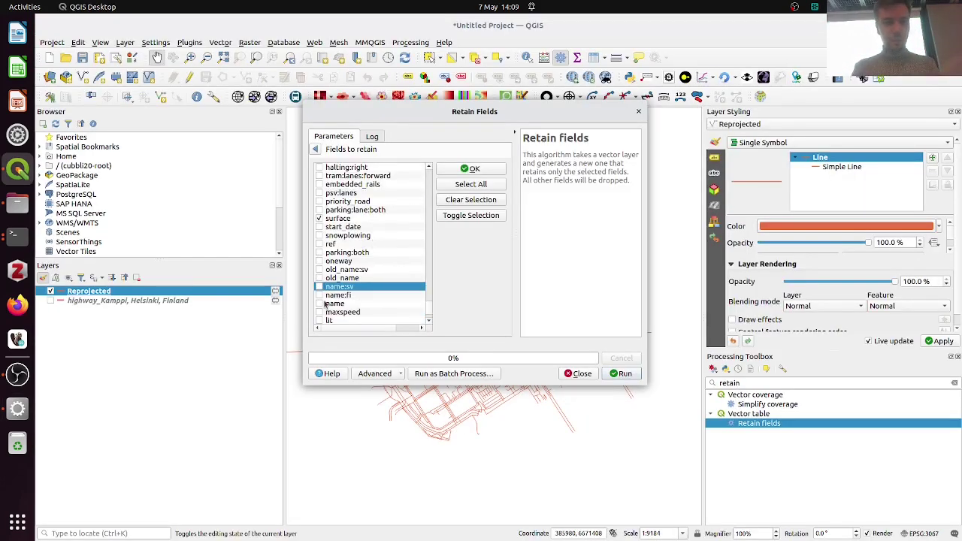
{"action": "left_click", "coordinate": [319, 304]}
{"action": "key", "text": "alt+Tab"}
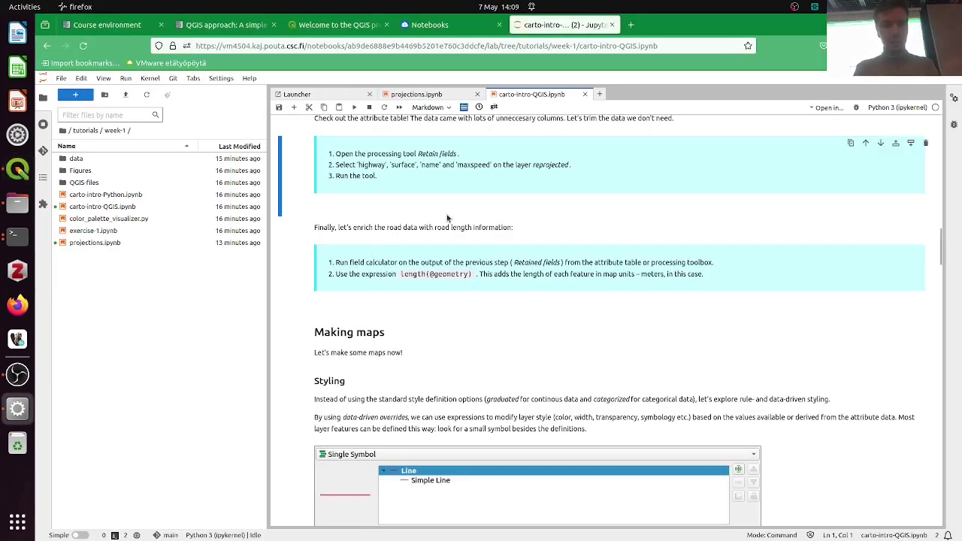
{"action": "key", "text": "alt+Tab"}
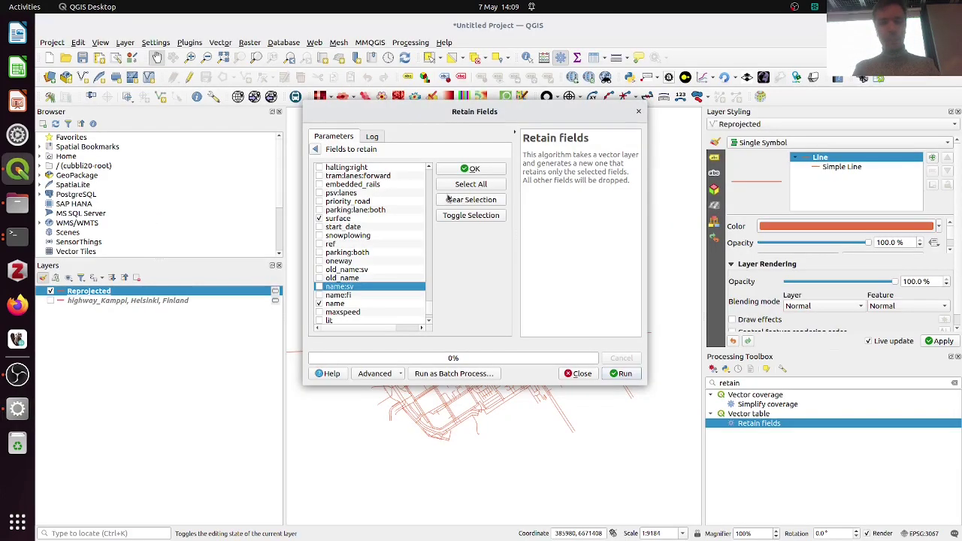
{"action": "key", "text": "Down"}
{"action": "key", "text": "Down"}
{"action": "key", "text": "Down"}
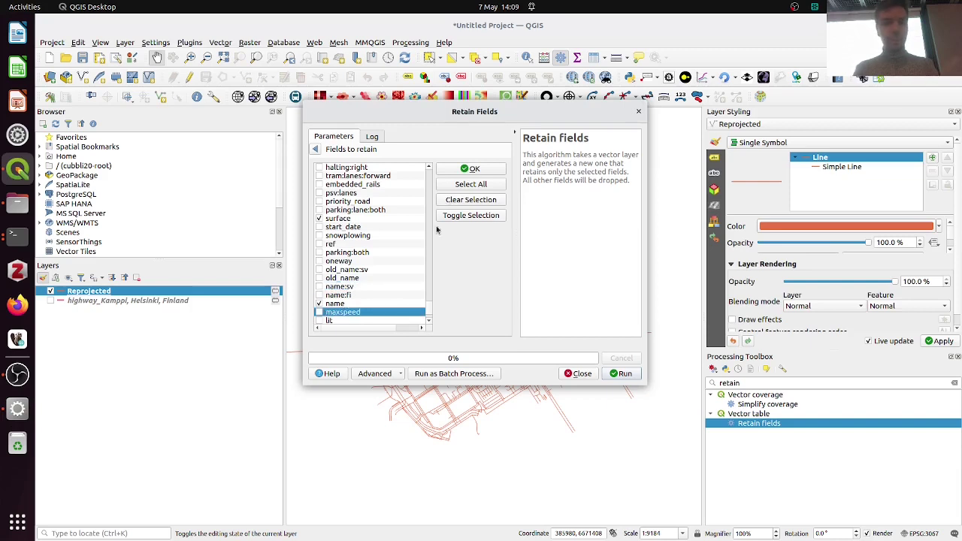
{"action": "left_click", "coordinate": [319, 312]}
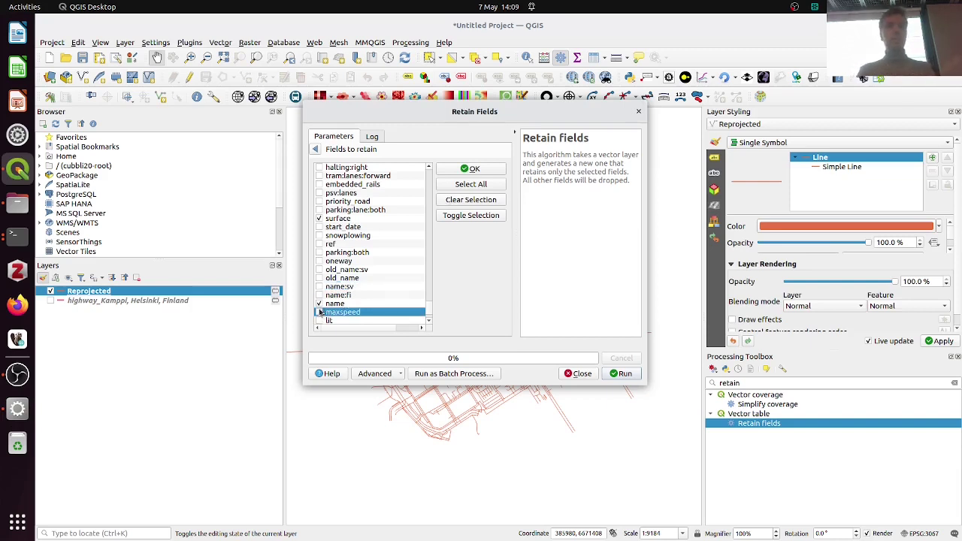
{"action": "left_click", "coordinate": [472, 169]}
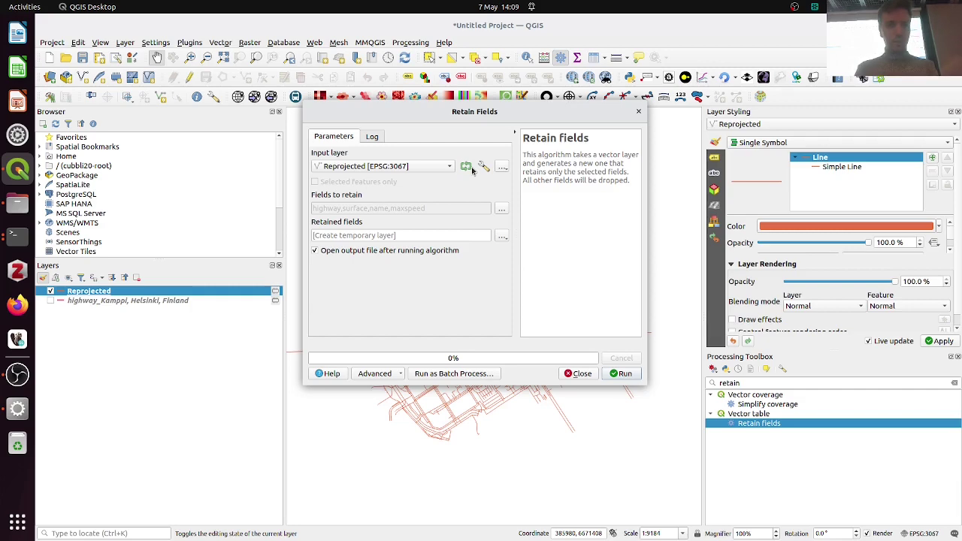
Run Retain fields to a temporary layer, close the tool, hide the Reprojected layer and make Retained fields the active layer.
{"action": "left_click", "coordinate": [620, 373]}
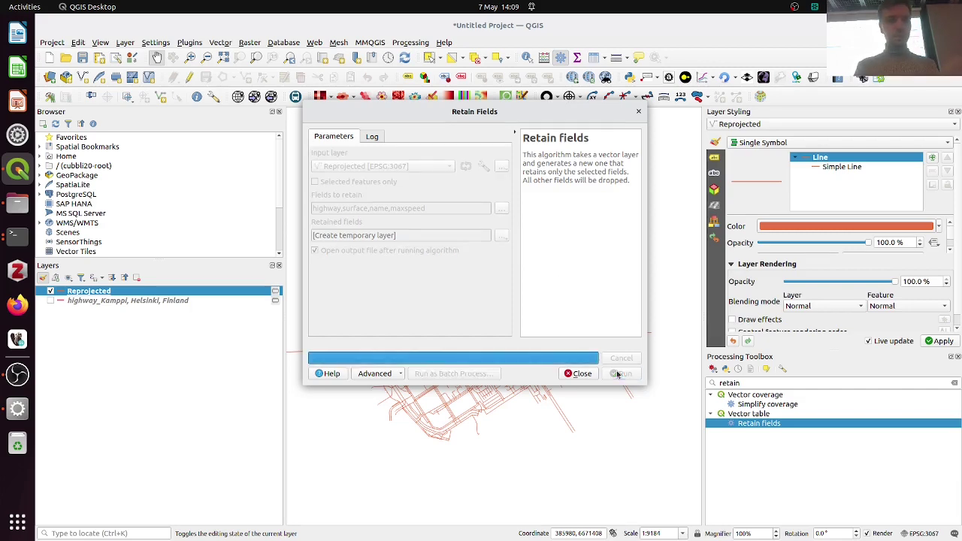
{"action": "left_click", "coordinate": [540, 373]}
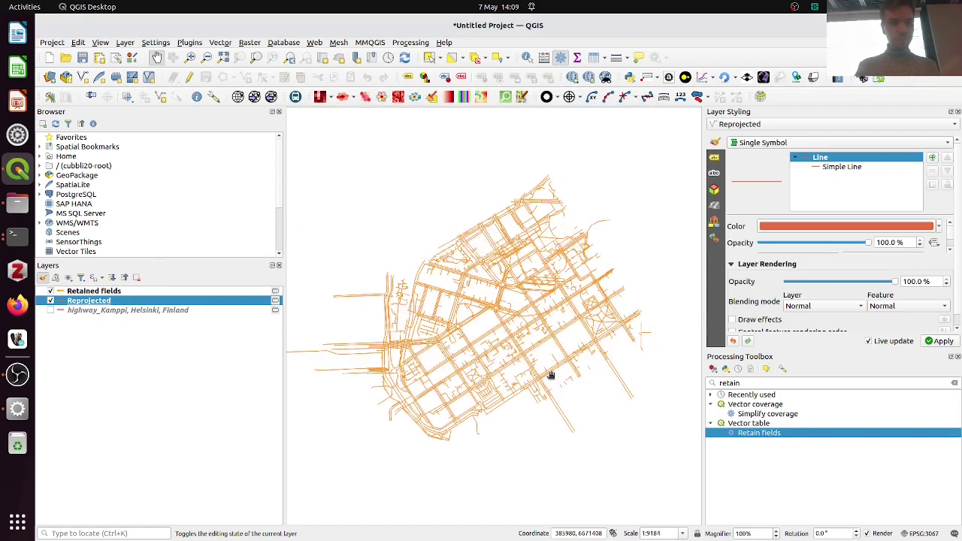
{"action": "left_click", "coordinate": [50, 301]}
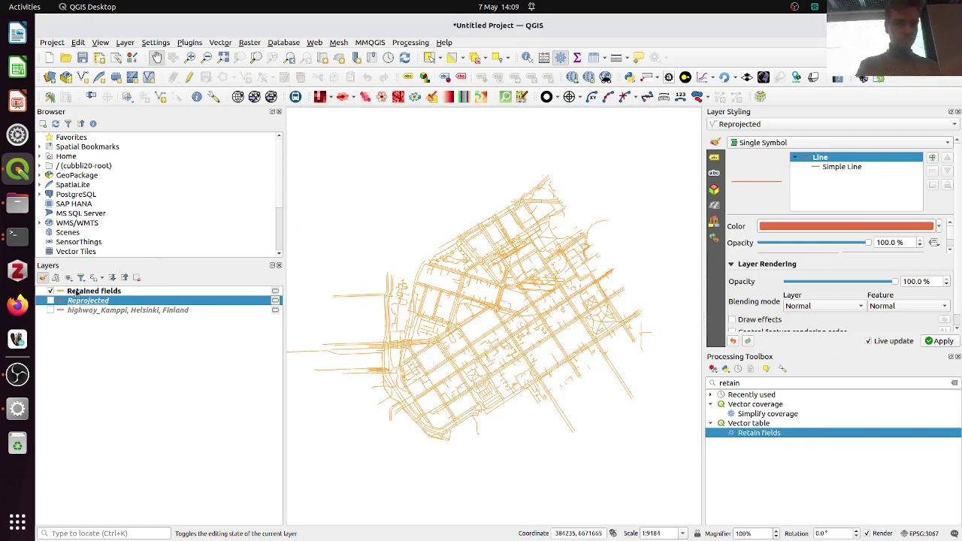
{"action": "left_click", "coordinate": [75, 291]}
Read the notebook's road length instruction, then open the Retained fields attribute table in QGIS and enlarge its window.
{"action": "key", "text": "alt+Tab"}
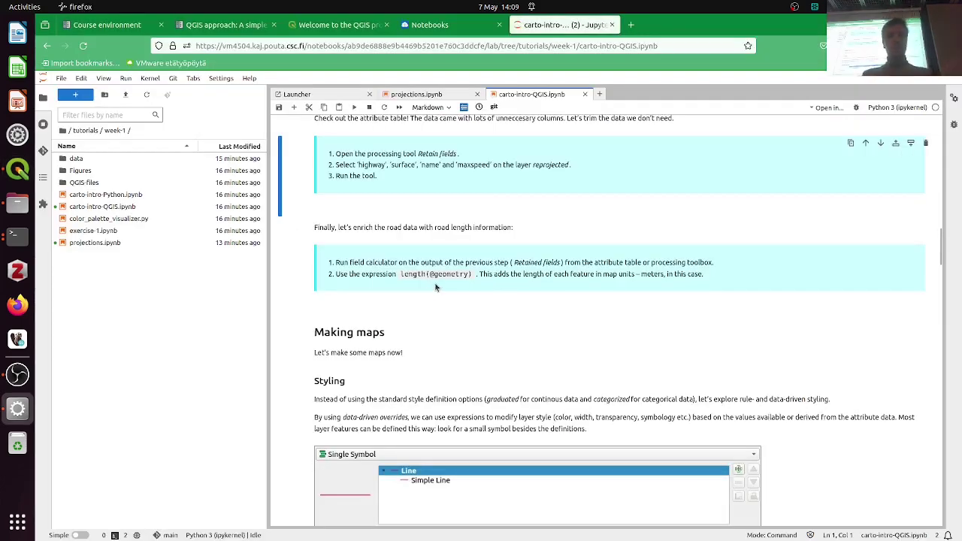
{"action": "scroll", "coordinate": [435, 287], "scroll_direction": "down", "scroll_amount": 1}
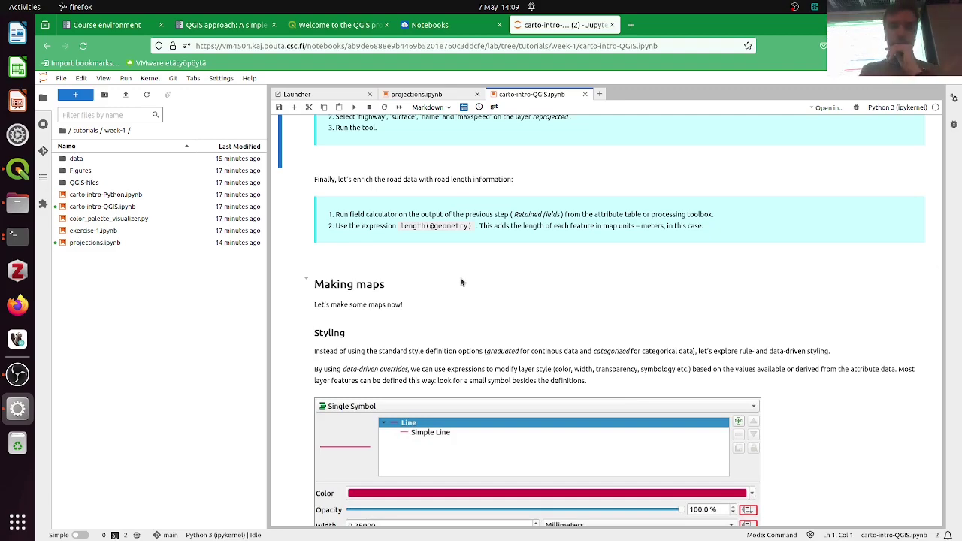
{"action": "scroll", "coordinate": [462, 283], "scroll_direction": "down", "scroll_amount": 1}
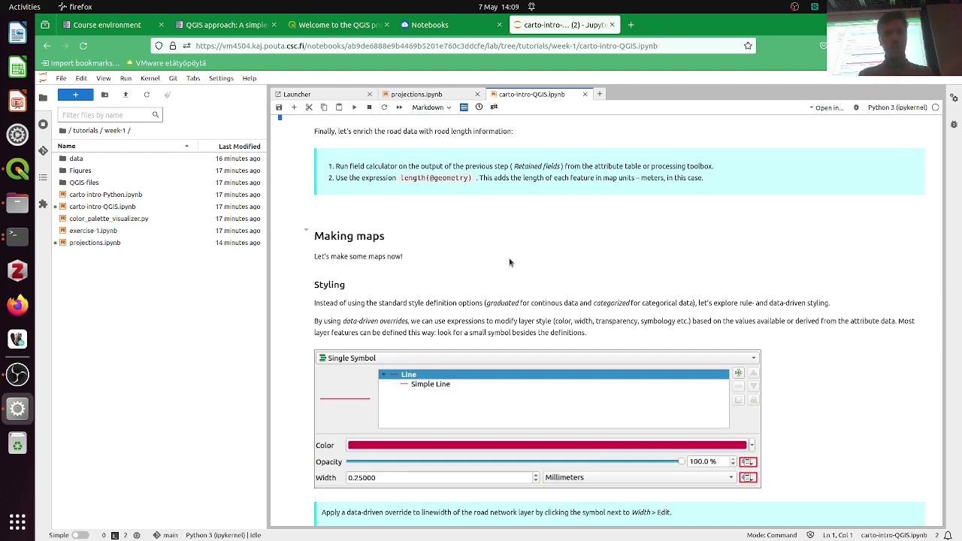
{"action": "key", "text": "alt+Tab"}
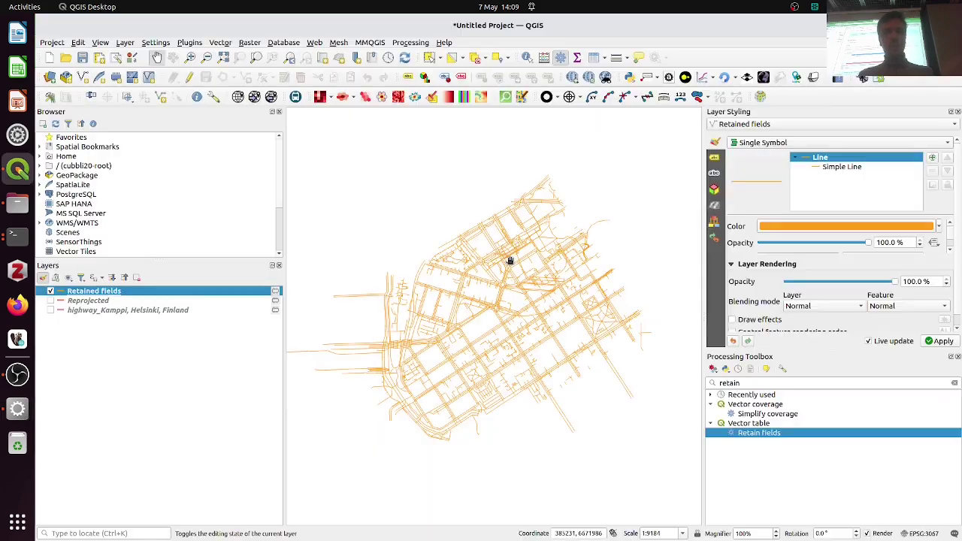
{"action": "right_click", "coordinate": [127, 294]}
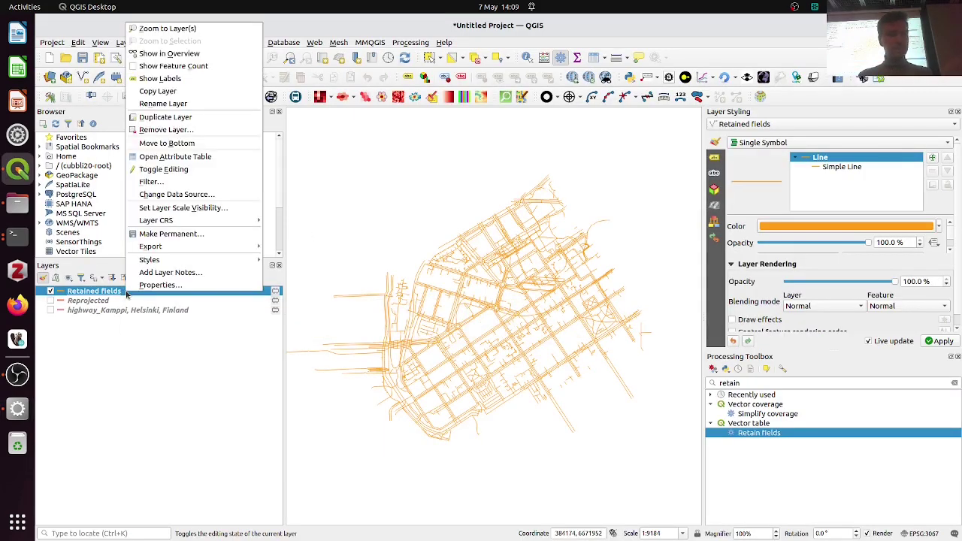
{"action": "left_click", "coordinate": [221, 156]}
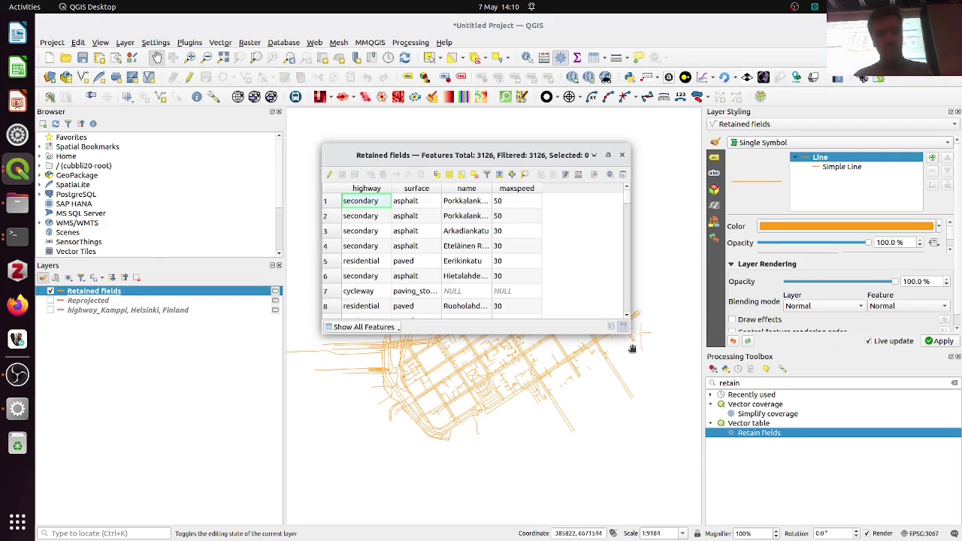
{"action": "left_click_drag", "start_coordinate": [631, 334], "coordinate": [754, 397]}
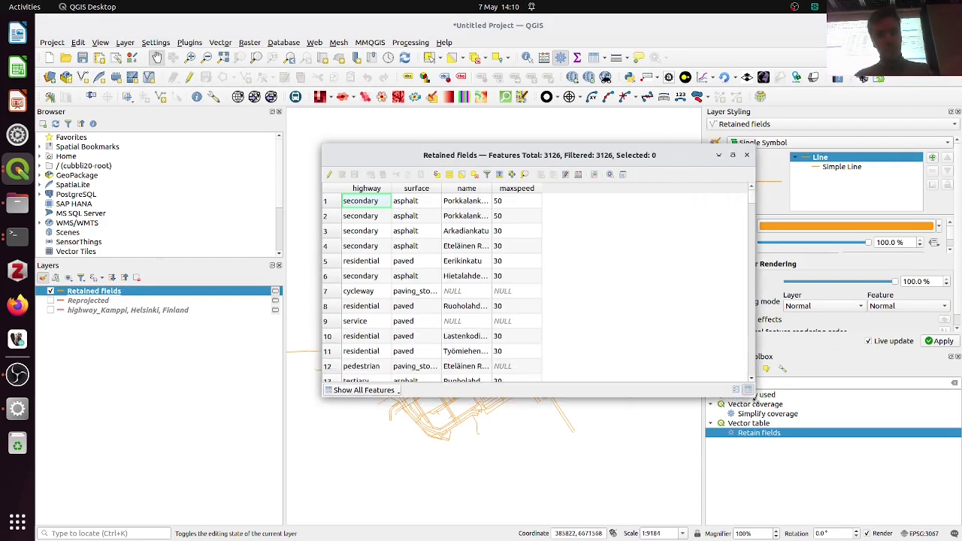
Open the field calculator for the Retained fields layer and set the new field's type to Decimal Number (real).
{"action": "left_click", "coordinate": [577, 175]}
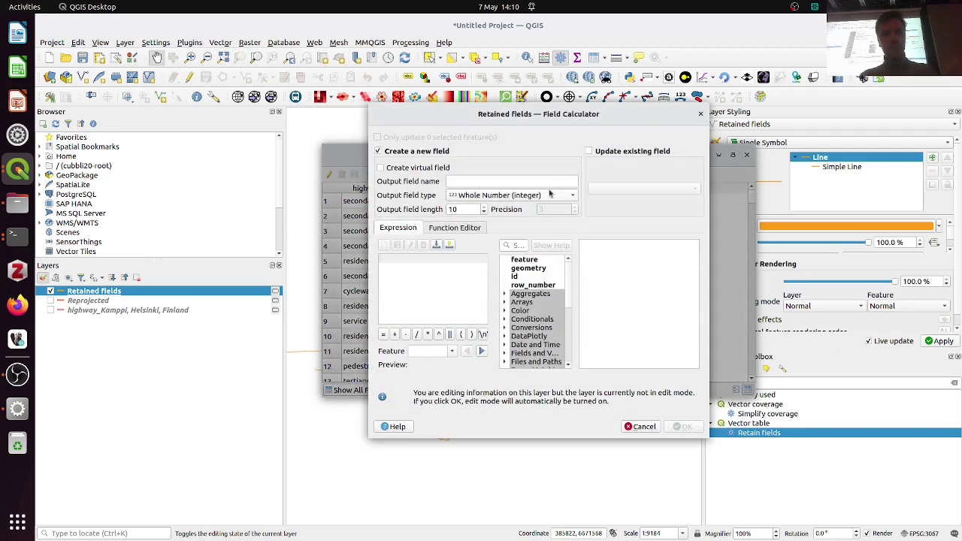
{"action": "left_click", "coordinate": [551, 195]}
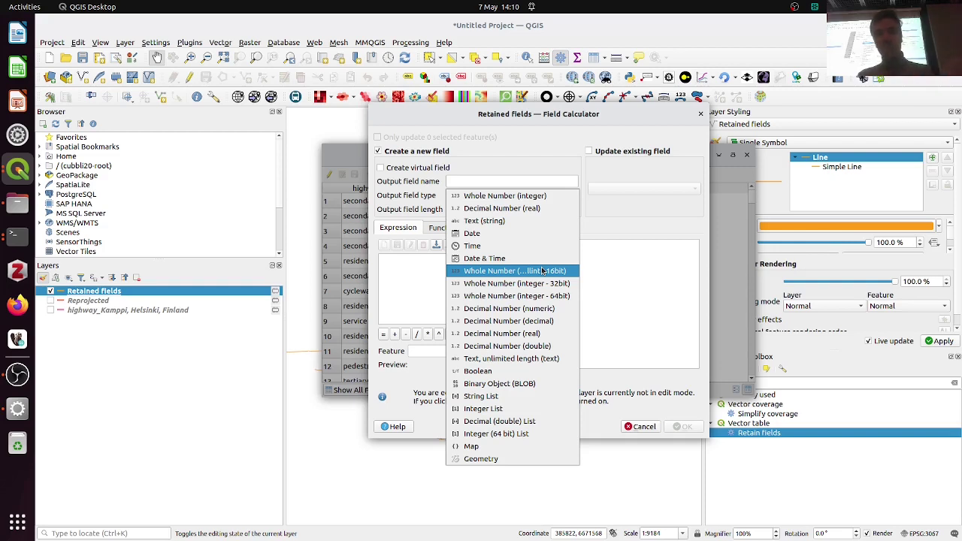
{"action": "left_click", "coordinate": [530, 216]}
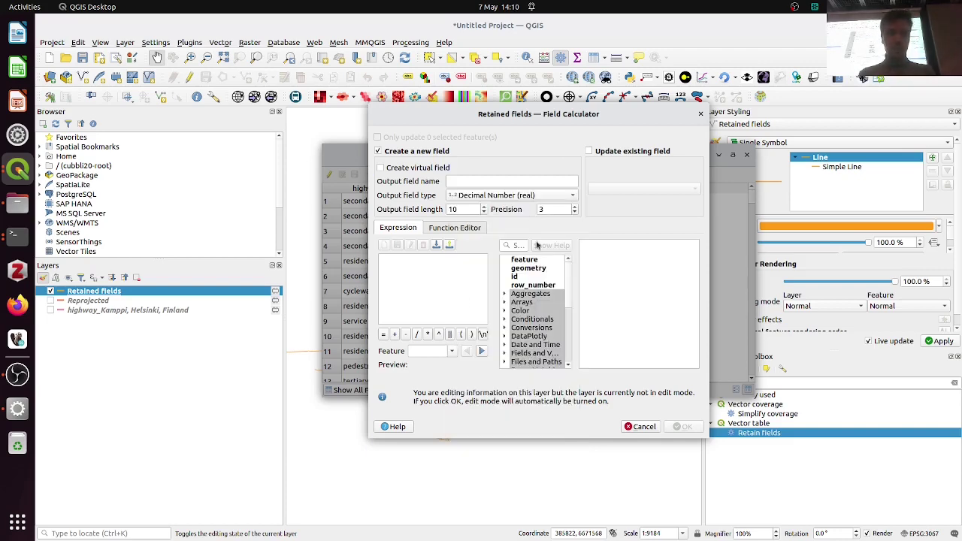
Check the road length expression in the Firefox notebook, then return to QGIS and widen the field calculator window.
{"action": "left_click", "coordinate": [18, 409]}
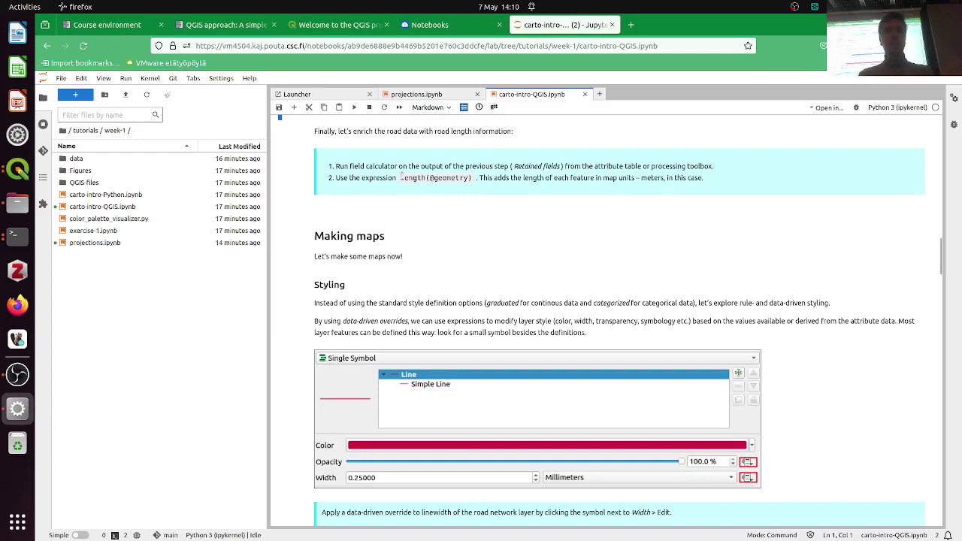
{"action": "left_click_drag", "start_coordinate": [401, 178], "coordinate": [472, 178]}
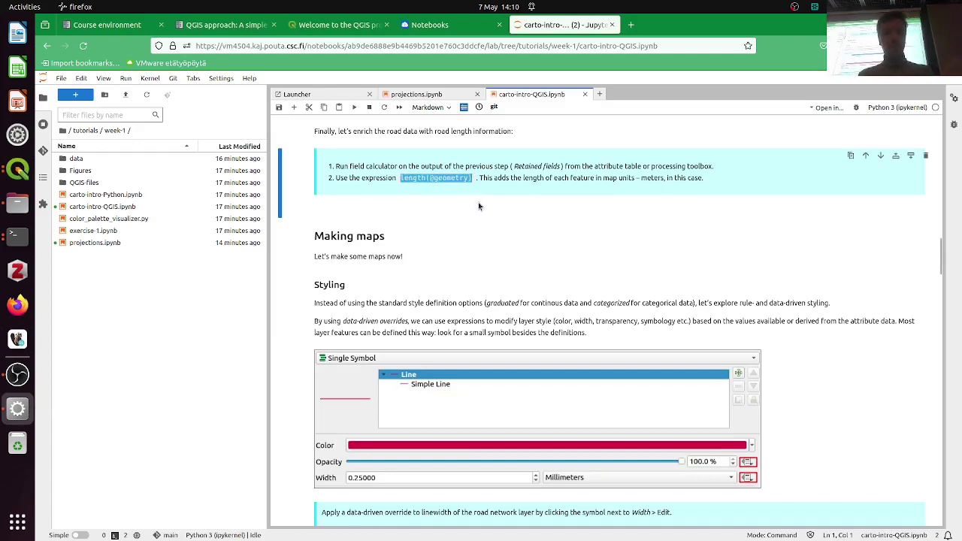
{"action": "key", "text": "alt+Tab"}
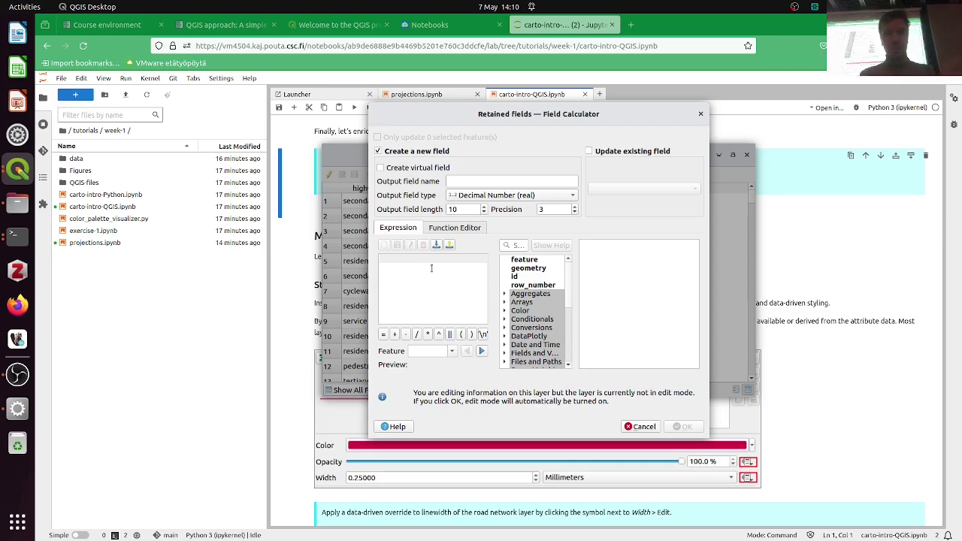
{"action": "left_click_drag", "start_coordinate": [710, 329], "coordinate": [845, 319]}
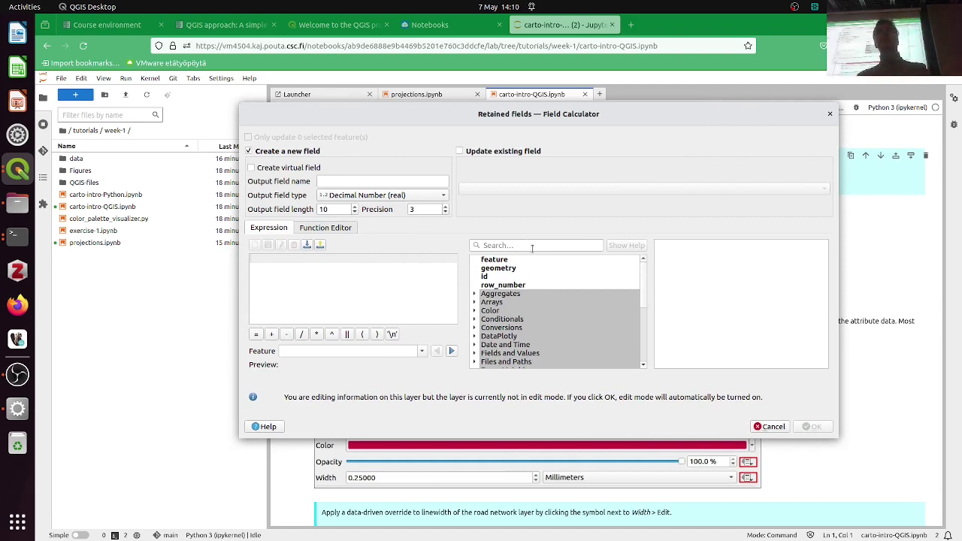
Search the field calculator's functions for length and show the help of the length function under Geometry.
{"action": "left_click", "coordinate": [532, 248]}
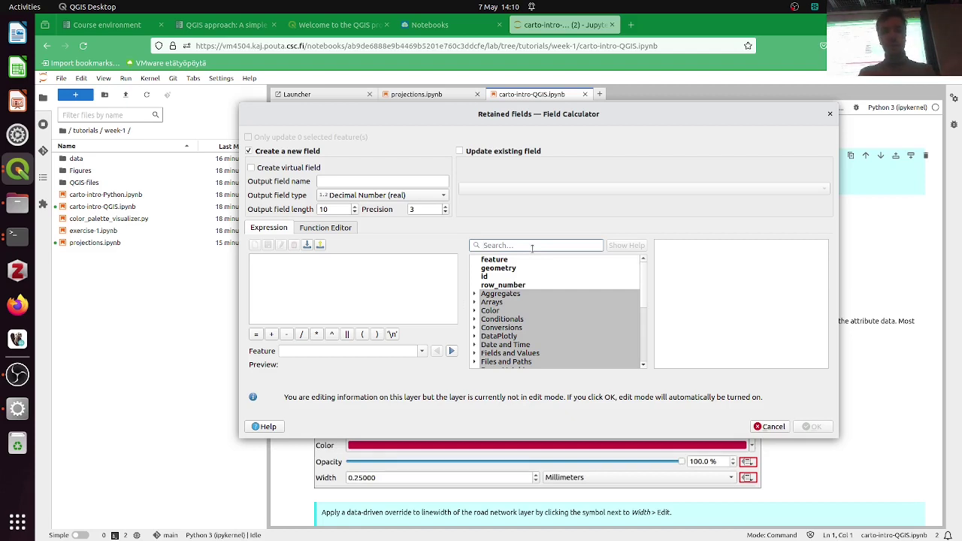
{"action": "type", "text": "le"}
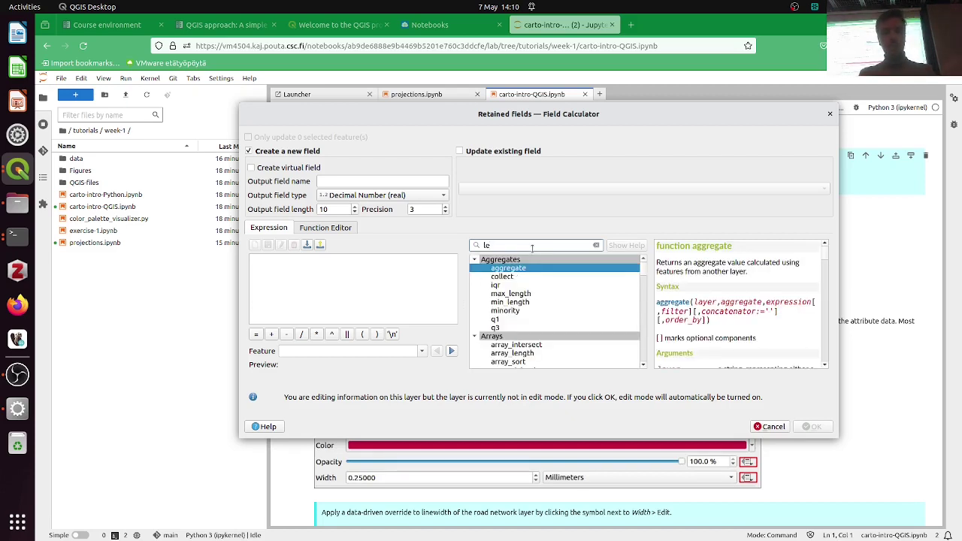
{"action": "type", "text": "ngth"}
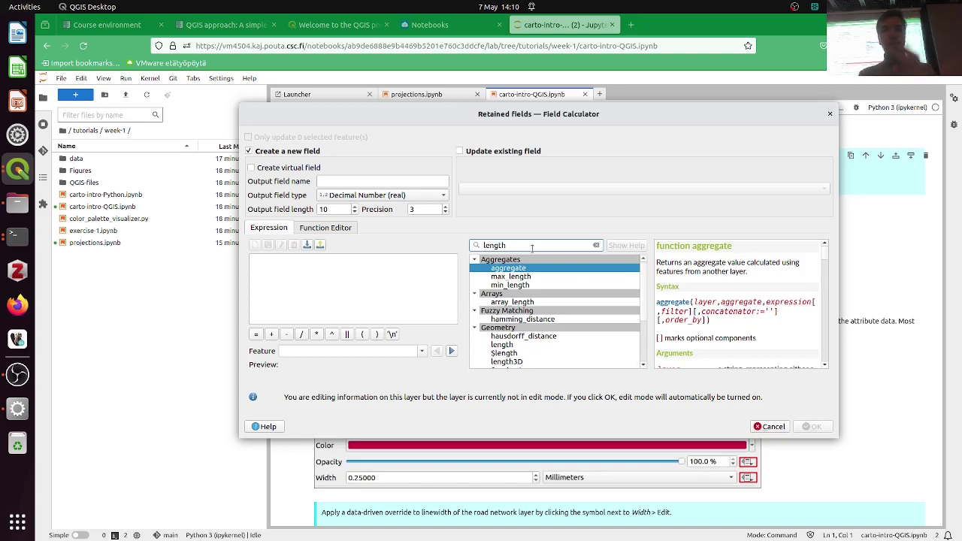
{"action": "scroll", "coordinate": [519, 303], "scroll_direction": "down", "scroll_amount": 3}
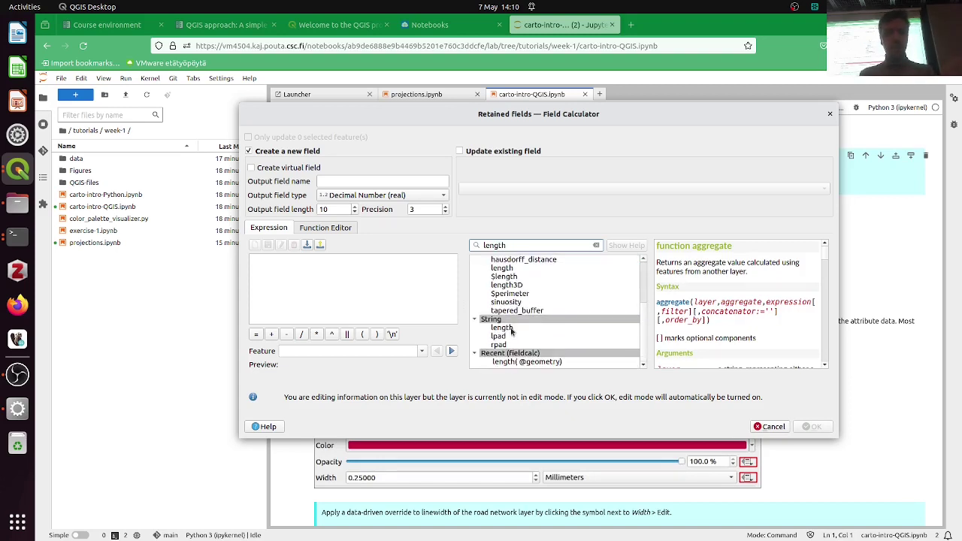
{"action": "left_click", "coordinate": [513, 270]}
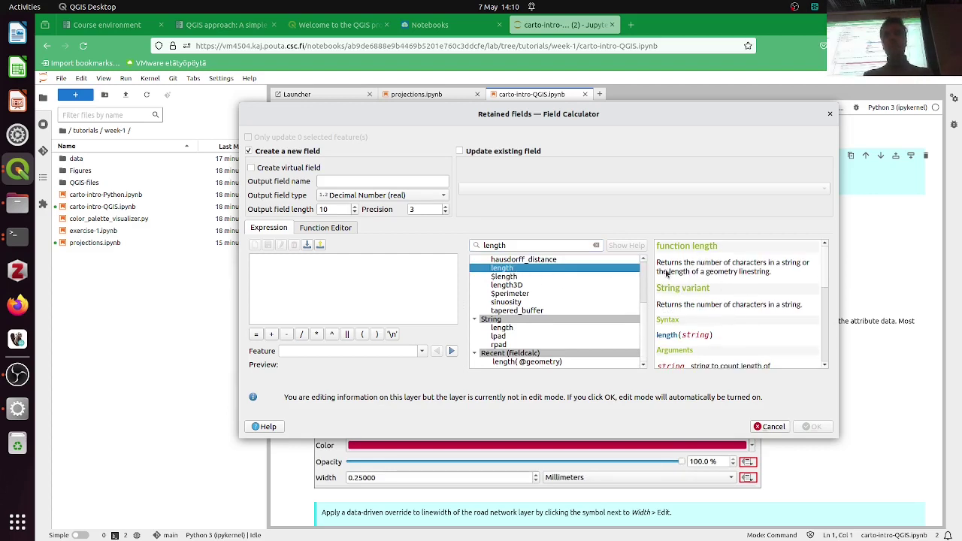
Read the geometry variant section of the length function's help, including its syntax, arguments and example.
{"action": "scroll", "coordinate": [702, 293], "scroll_direction": "down", "scroll_amount": 5}
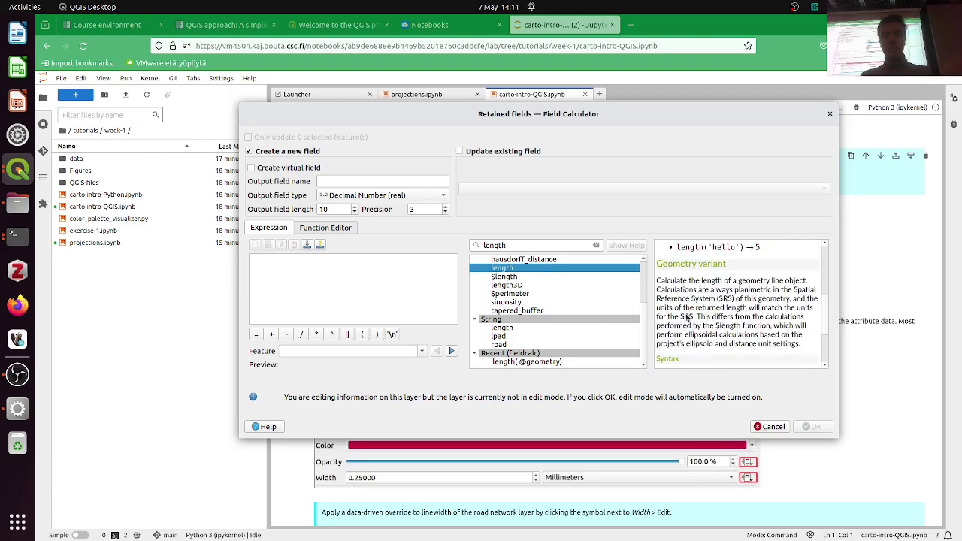
{"action": "scroll", "coordinate": [726, 309], "scroll_direction": "down", "scroll_amount": 1}
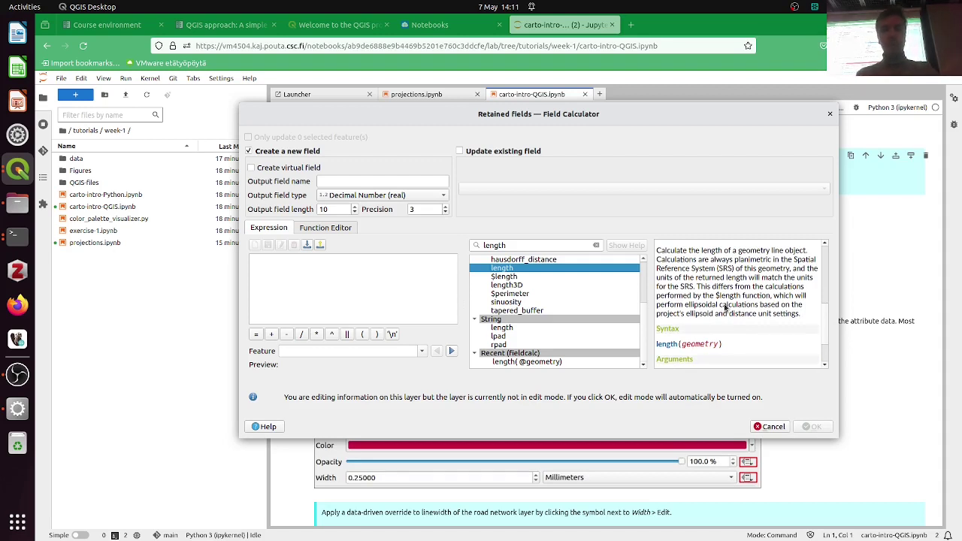
{"action": "left_click_drag", "start_coordinate": [660, 254], "coordinate": [819, 252]}
{"action": "left_click", "coordinate": [812, 273]}
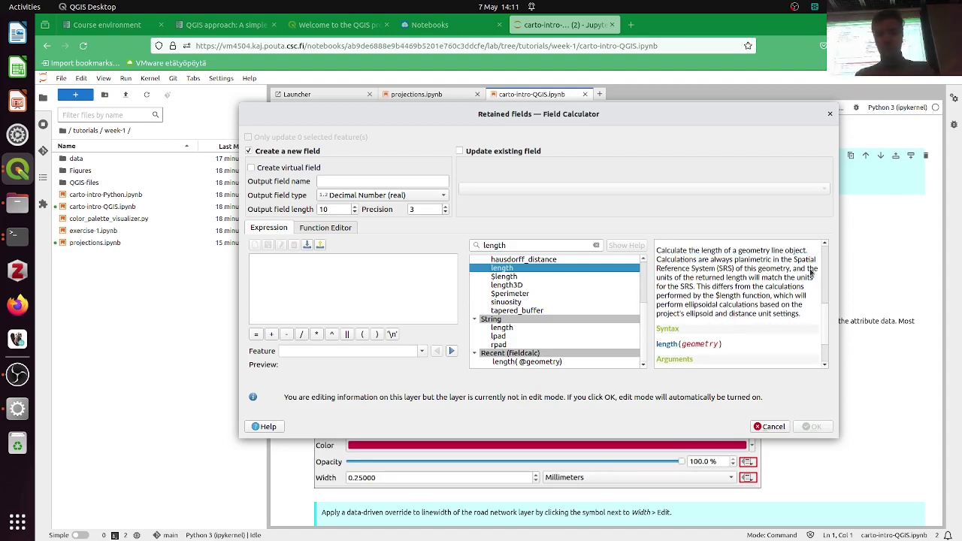
{"action": "scroll", "coordinate": [735, 278], "scroll_direction": "down", "scroll_amount": 2}
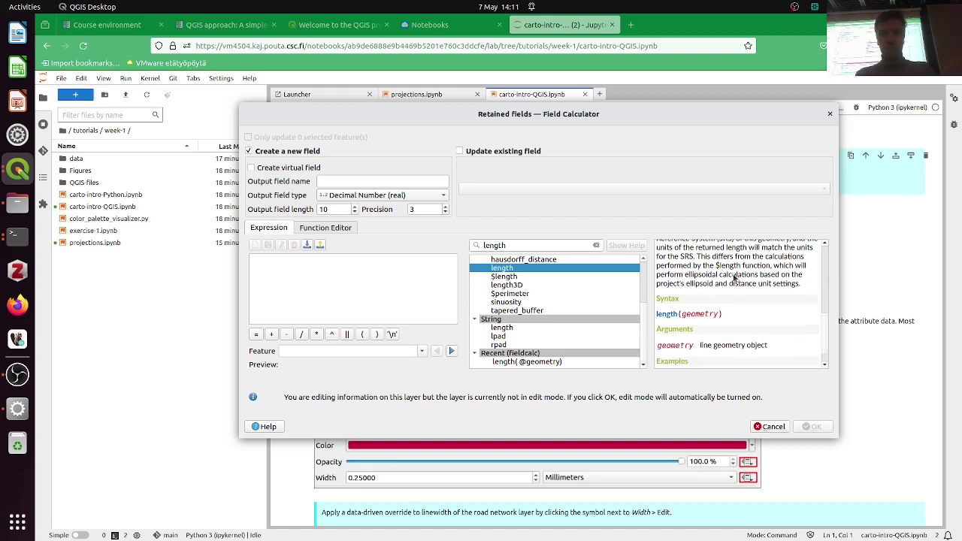
{"action": "left_click_drag", "start_coordinate": [769, 362], "coordinate": [739, 362]}
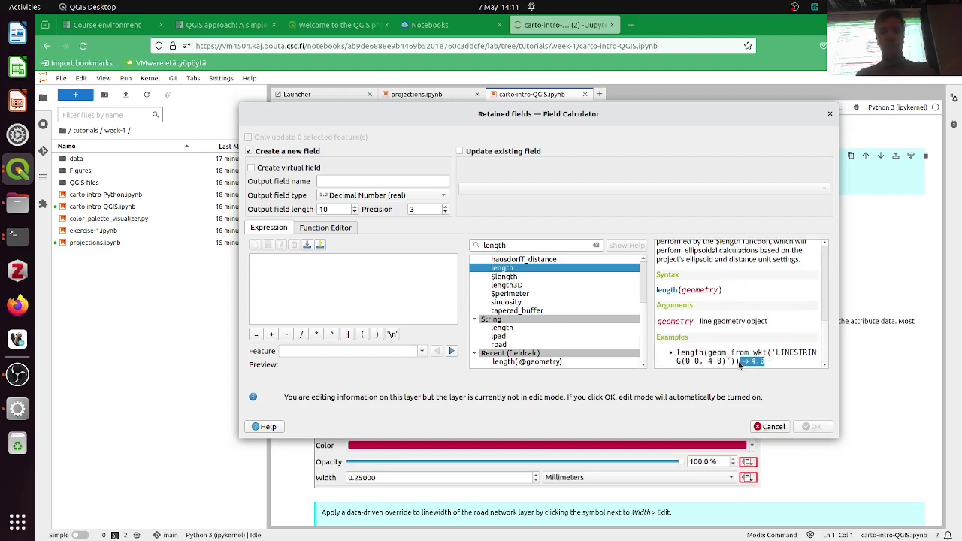
{"action": "left_click", "coordinate": [748, 321]}
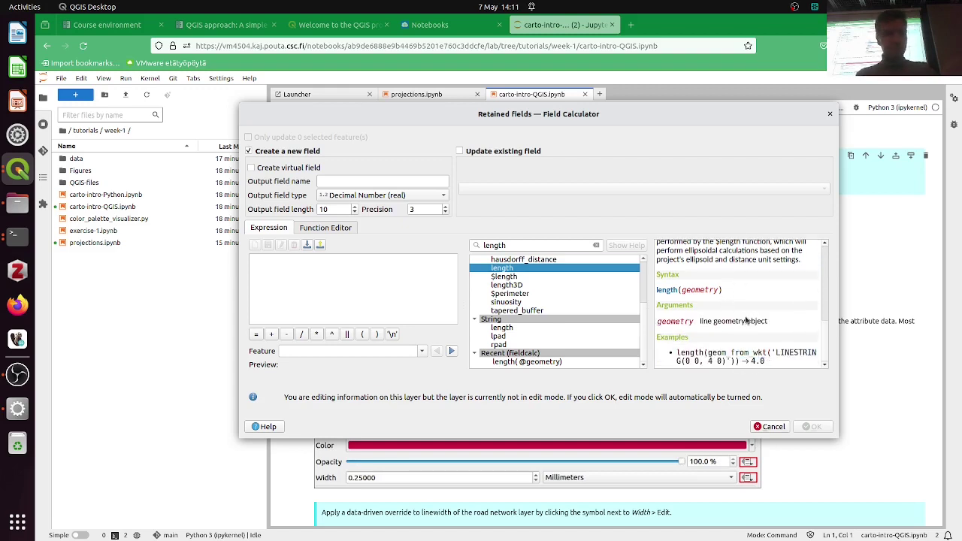
{"action": "double_click", "coordinate": [501, 268]}
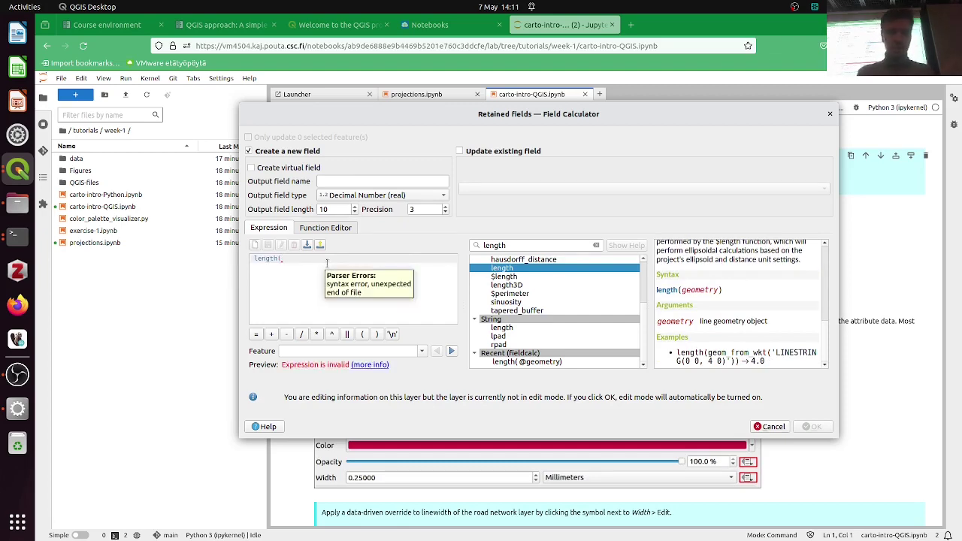
{"action": "scroll", "coordinate": [558, 288], "scroll_direction": "up", "scroll_amount": 4}
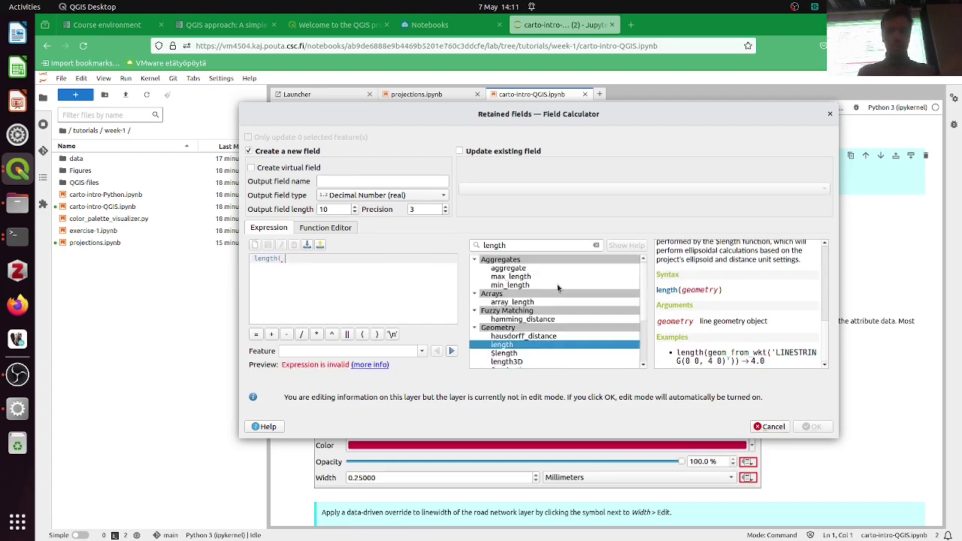
{"action": "key", "text": "alt+Tab"}
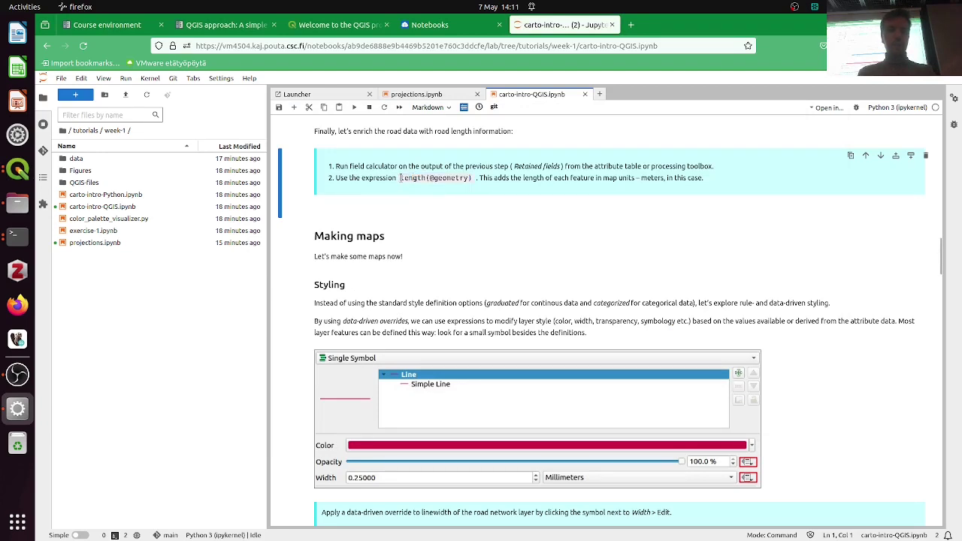
{"action": "left_click_drag", "start_coordinate": [399, 178], "coordinate": [471, 178]}
{"action": "key", "text": "ctrl+c"}
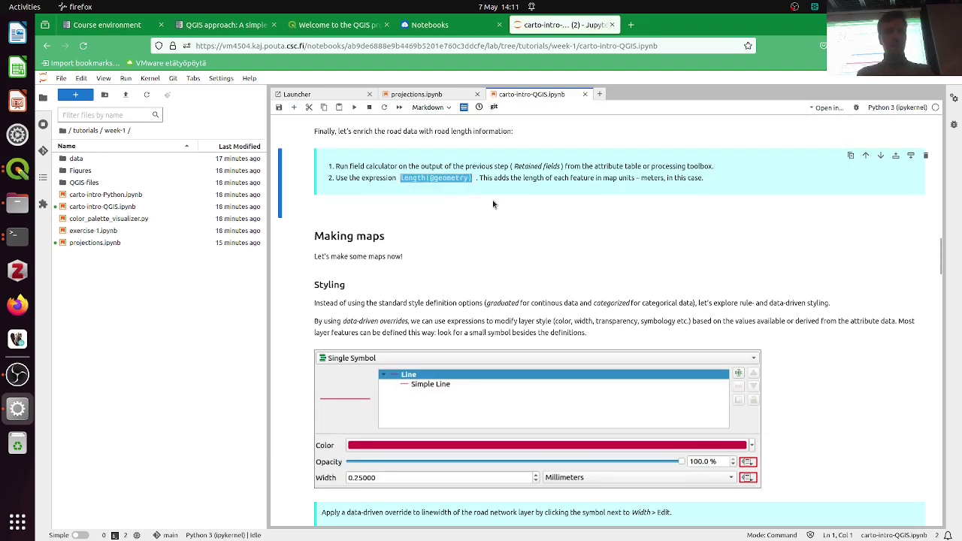
{"action": "key", "text": "alt+Tab"}
{"action": "key", "text": "ctrl+a"}
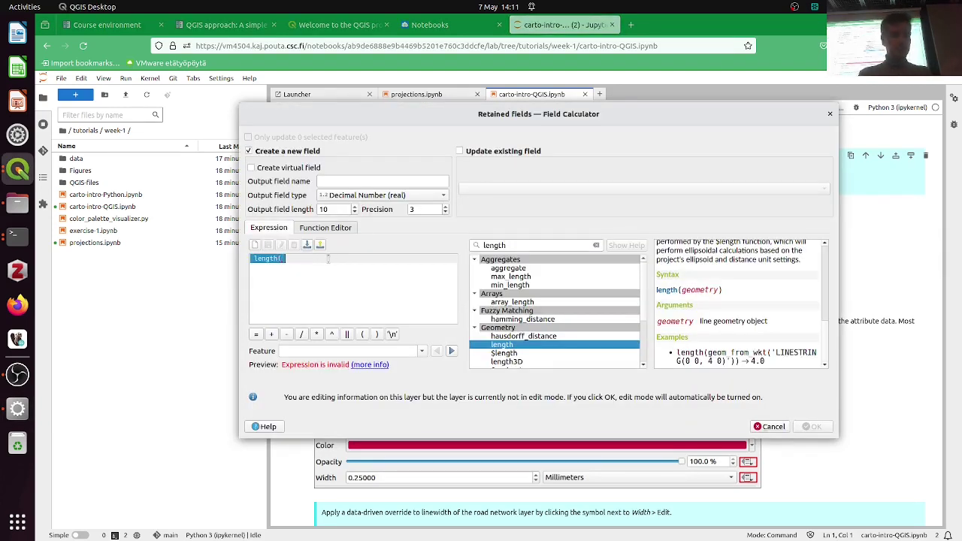
{"action": "key", "text": "ctrl+v"}
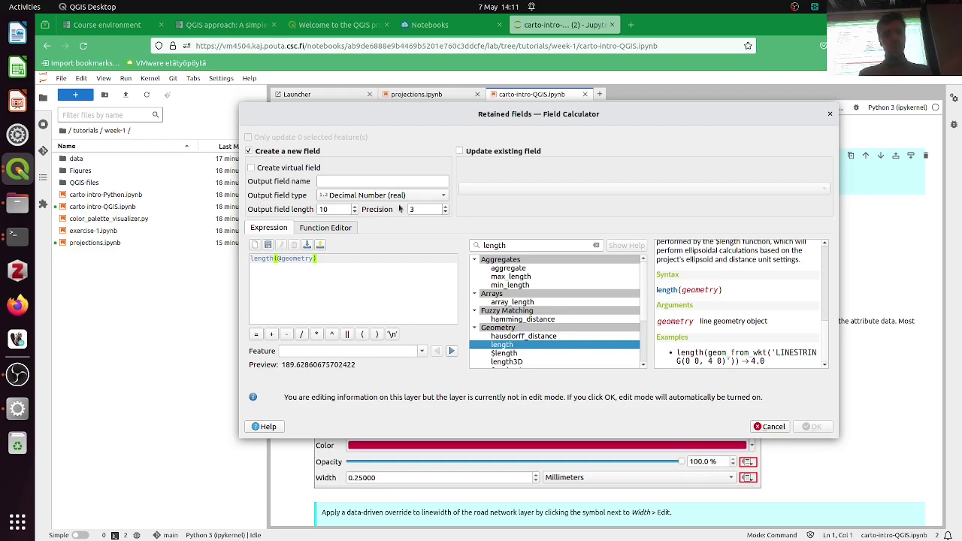
Recheck the notebook's road length instruction and name the output field street_length in the field calculator.
{"action": "left_click", "coordinate": [386, 183]}
{"action": "key", "text": "alt+Tab"}
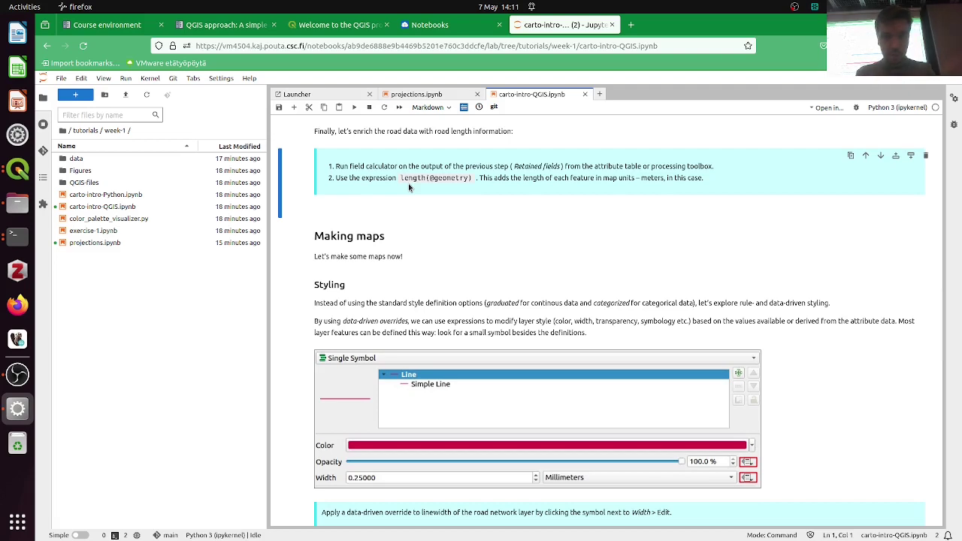
{"action": "key", "text": "alt+Tab"}
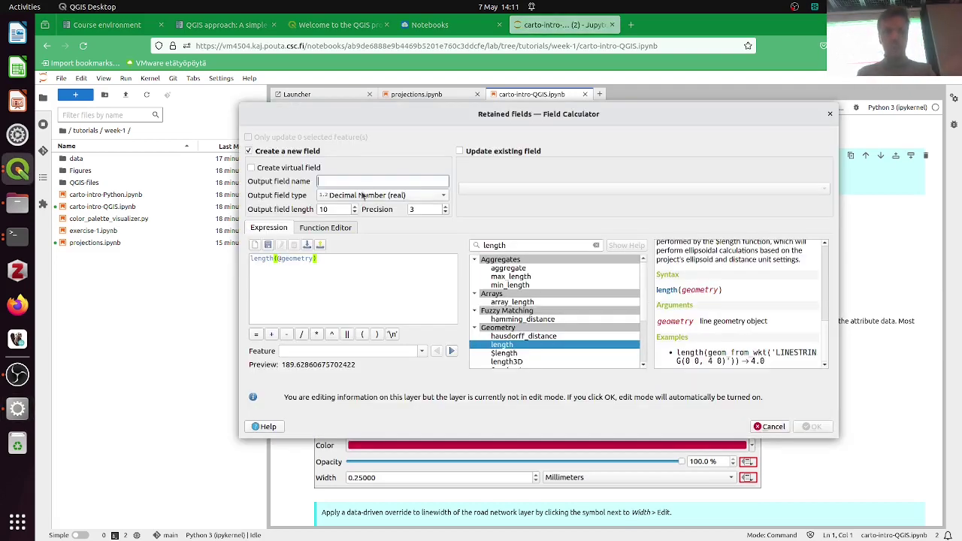
{"action": "type", "text": "s"}
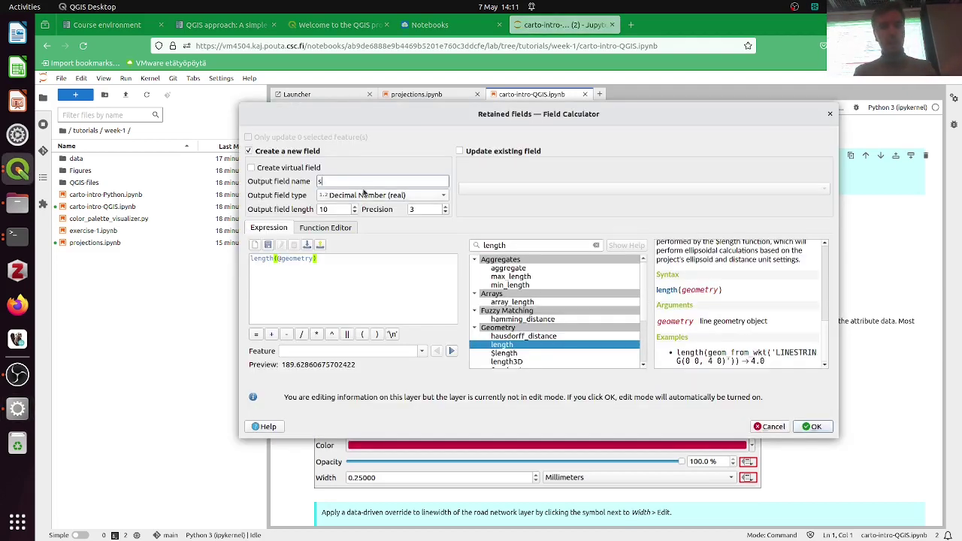
{"action": "type", "text": "treet_len"}
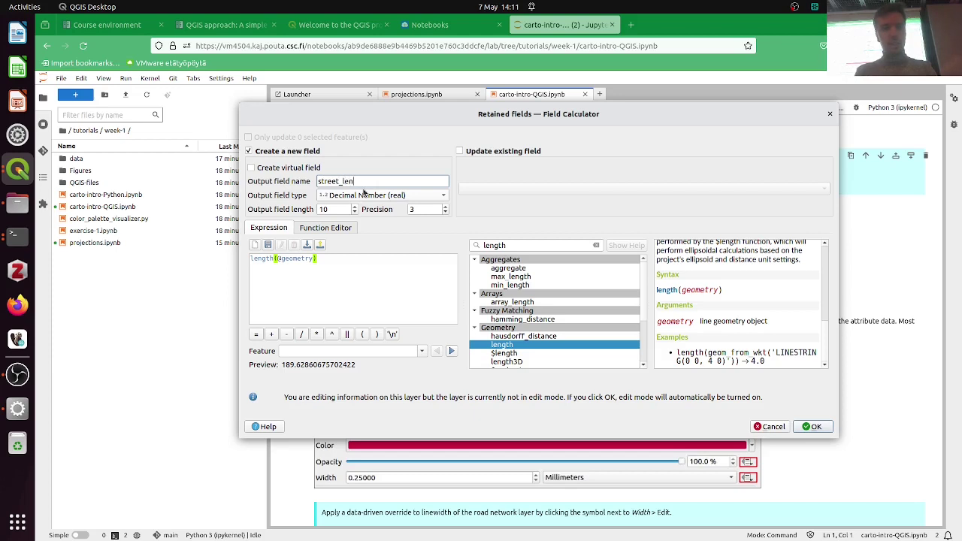
{"action": "type", "text": "gth"}
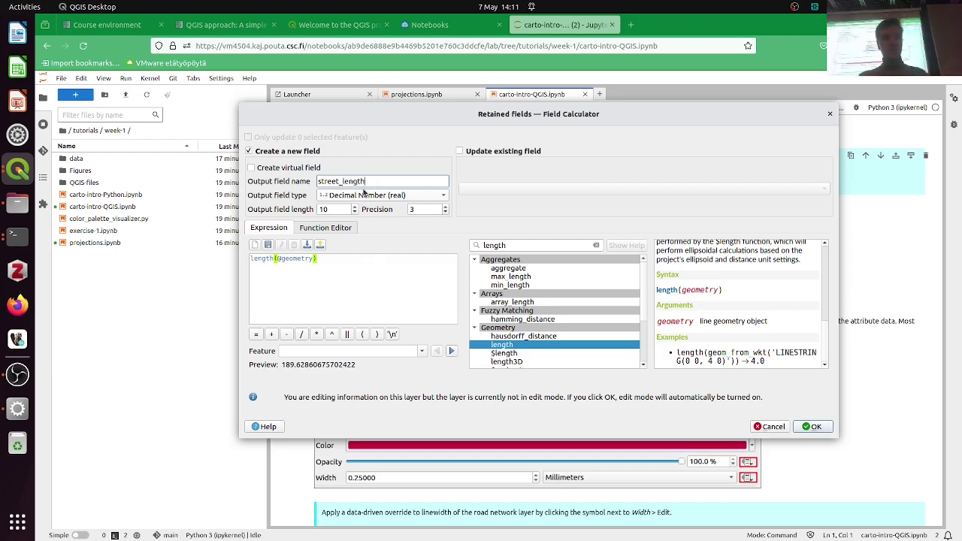
{"action": "left_click", "coordinate": [815, 427]}
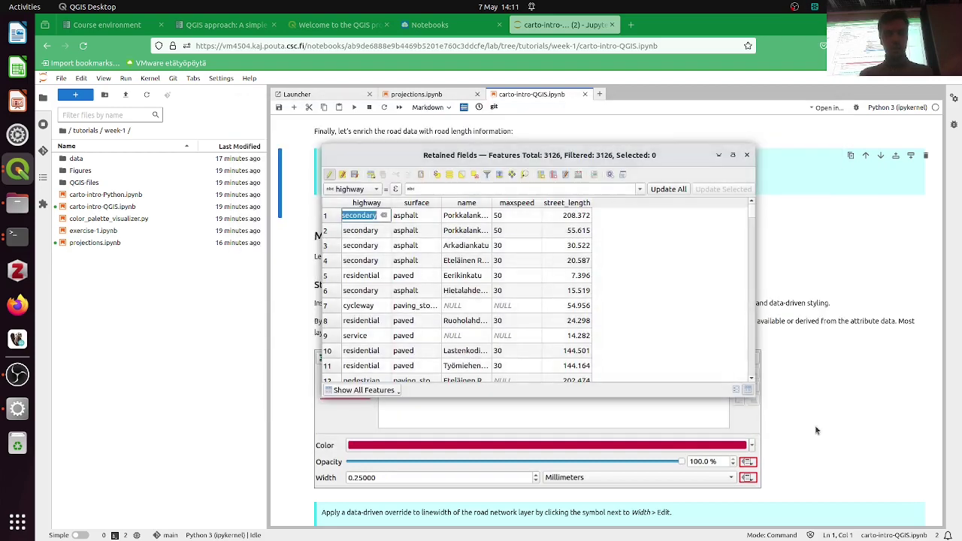
{"action": "left_click", "coordinate": [570, 203]}
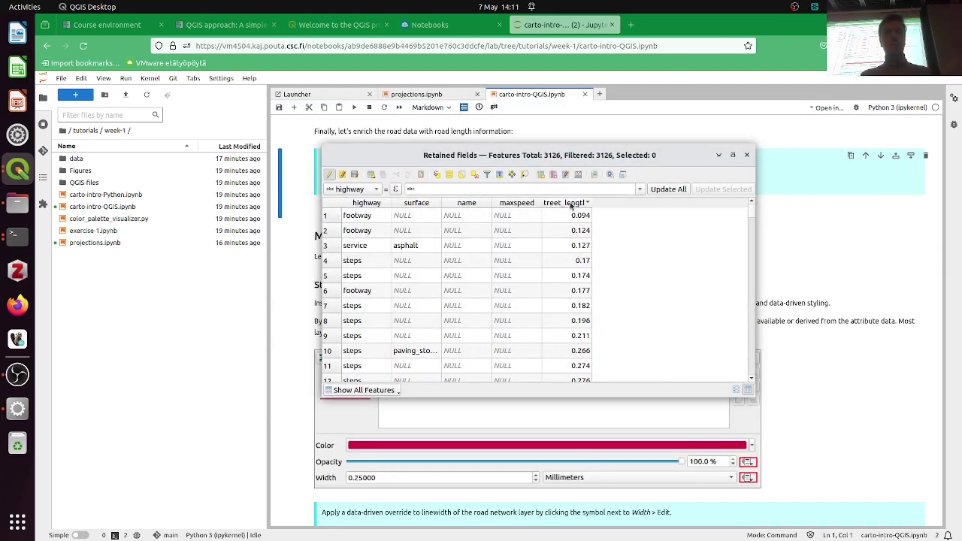
{"action": "left_click", "coordinate": [571, 203]}
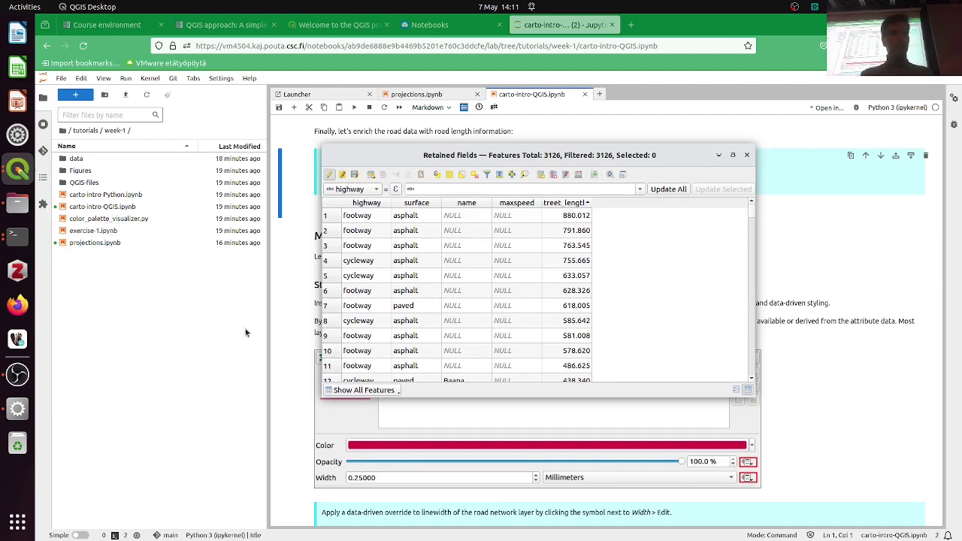
Switch to the carto-intro-QGIS notebook in Firefox and look through it around the Making maps and Styling sections.
{"action": "left_click", "coordinate": [274, 295]}
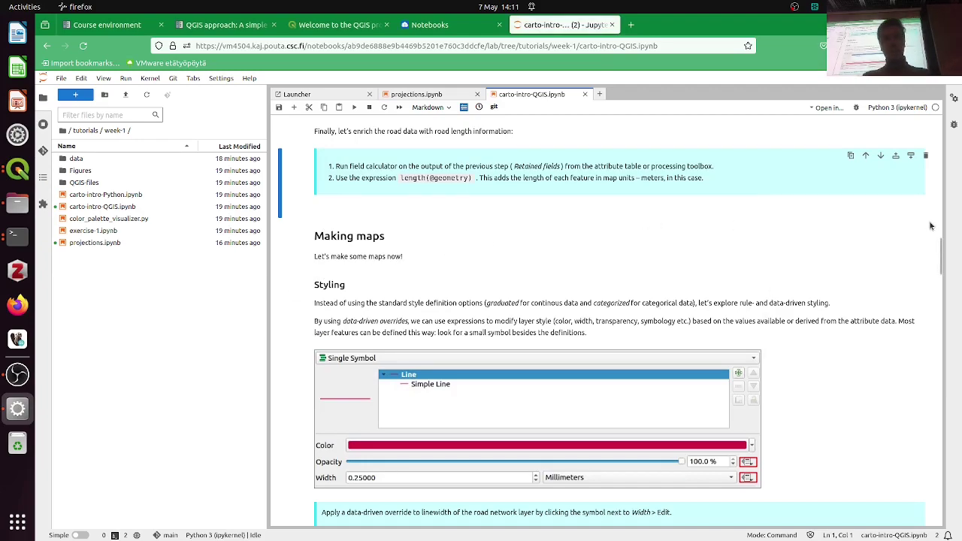
{"action": "left_click_drag", "start_coordinate": [940, 247], "coordinate": [948, 458]}
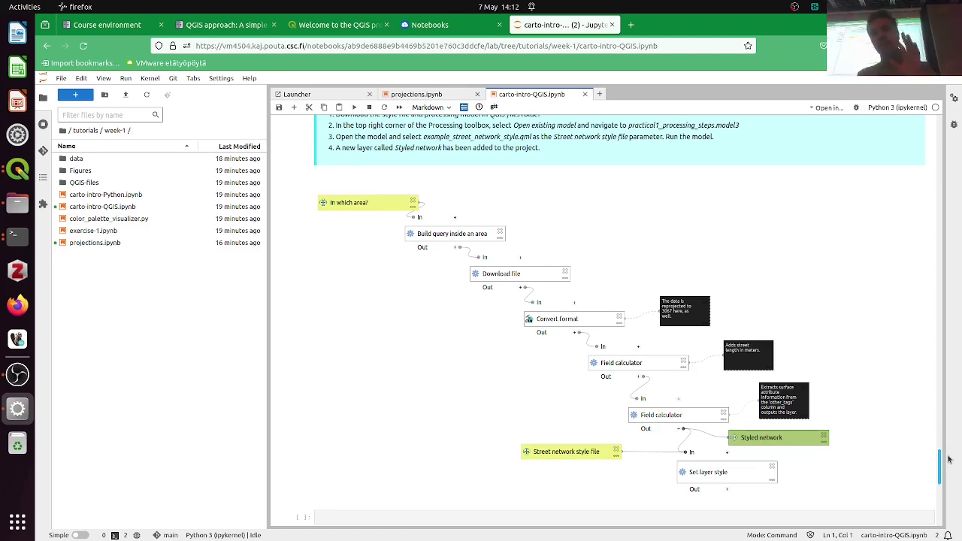
{"action": "mouse_move", "coordinate": [948, 458]}
{"action": "left_mouse_down"}
{"action": "mouse_move", "coordinate": [945, 345]}
{"action": "mouse_move", "coordinate": [957, 249]}
{"action": "left_mouse_up"}
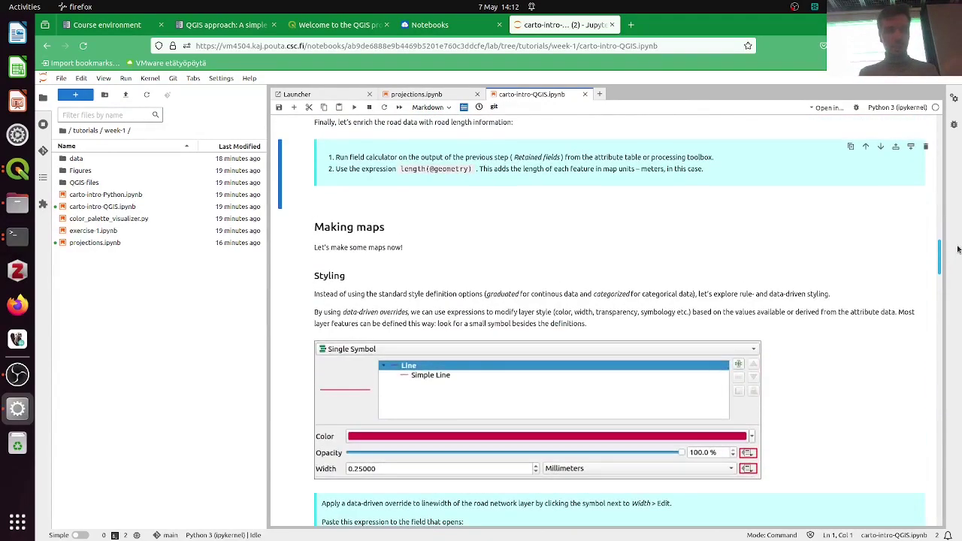
{"action": "scroll", "coordinate": [620, 241], "scroll_direction": "down", "scroll_amount": 1}
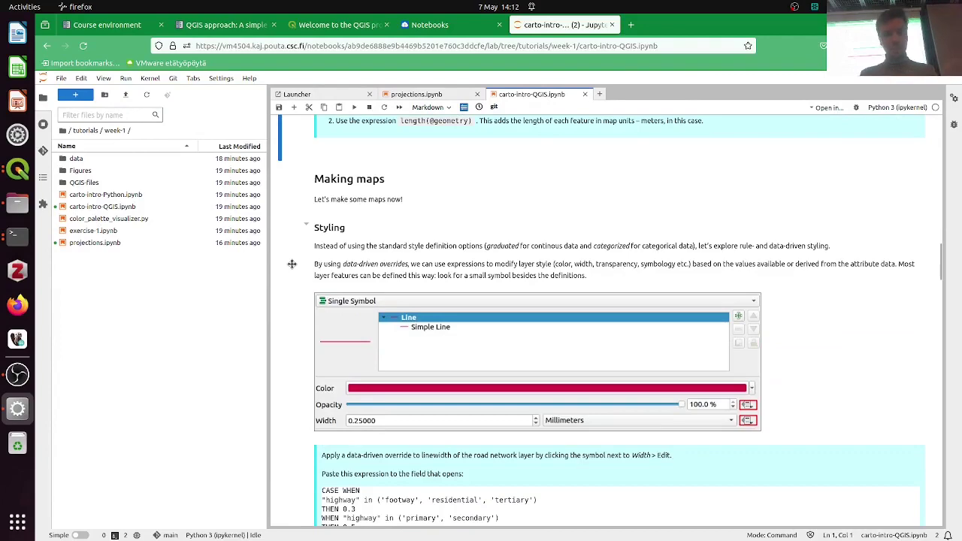
Return to QGIS, close the attribute table, and stop editing the Retained fields layer, saving its changes.
{"action": "left_click", "coordinate": [18, 171]}
{"action": "left_click", "coordinate": [19, 171]}
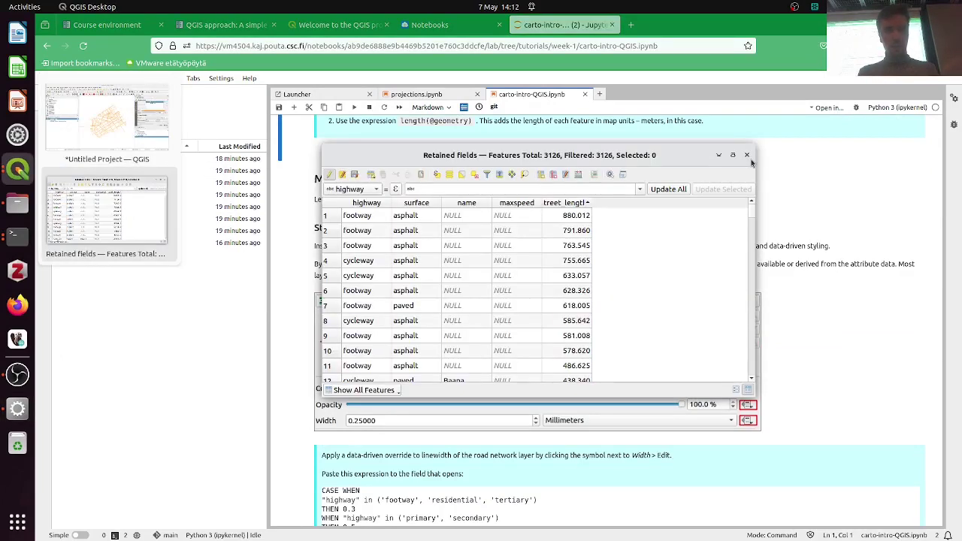
{"action": "left_click", "coordinate": [747, 156]}
{"action": "left_click", "coordinate": [18, 170]}
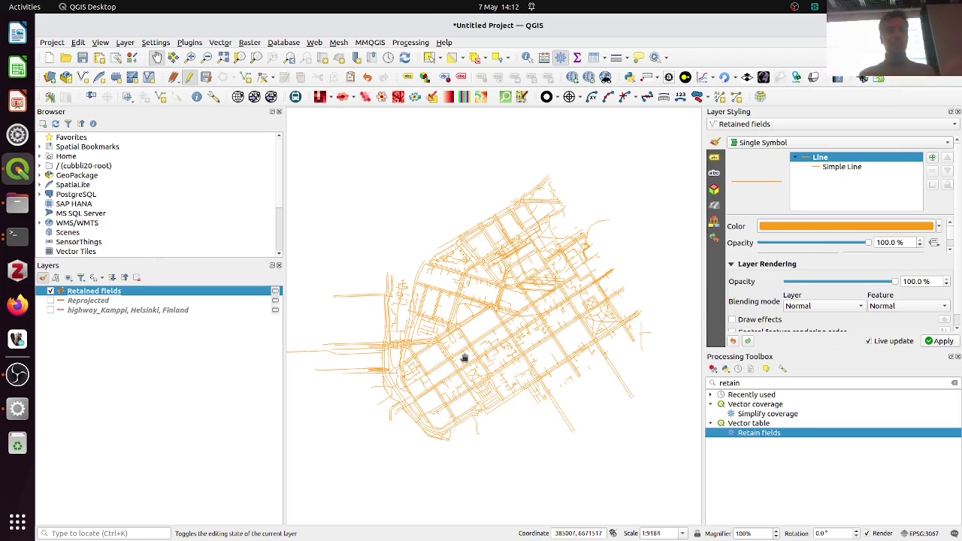
{"action": "right_click", "coordinate": [126, 296]}
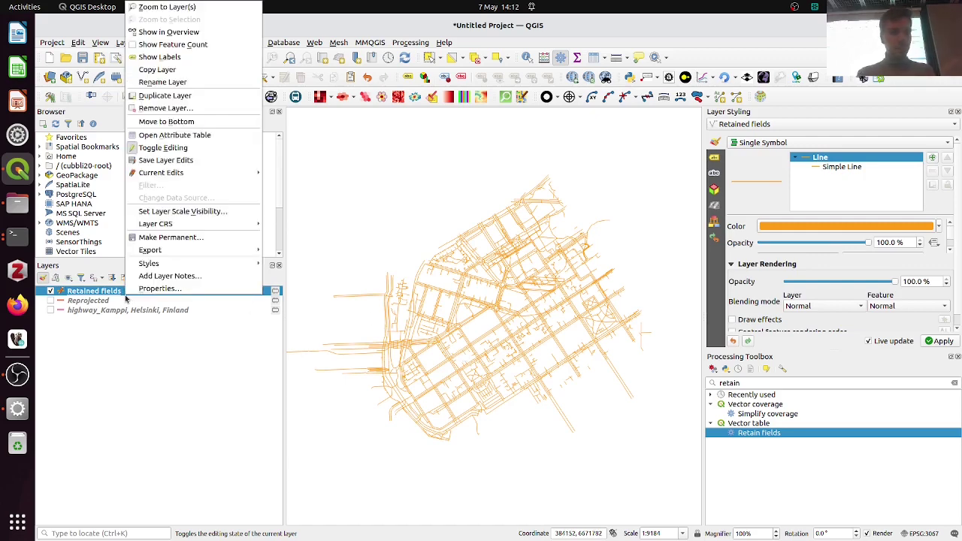
{"action": "left_click", "coordinate": [178, 147]}
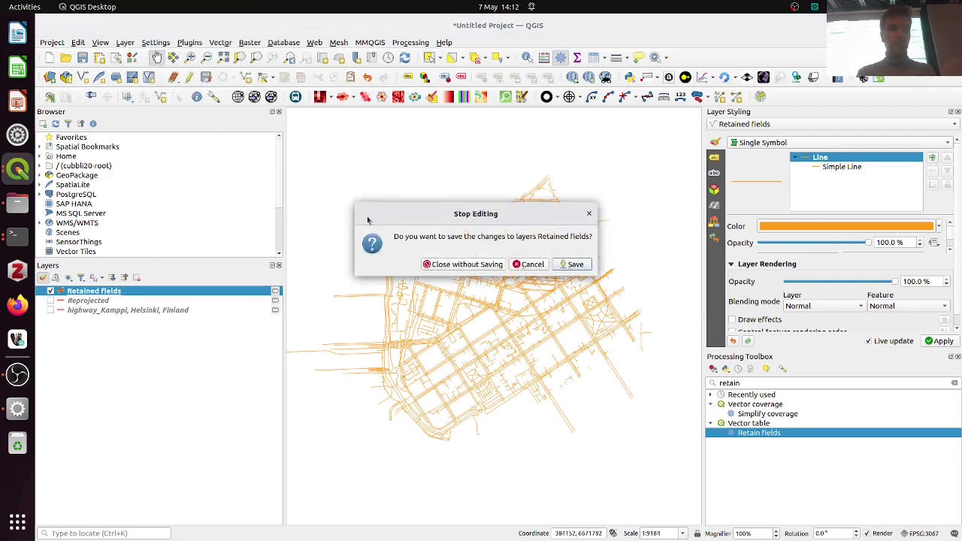
{"action": "left_click", "coordinate": [568, 264]}
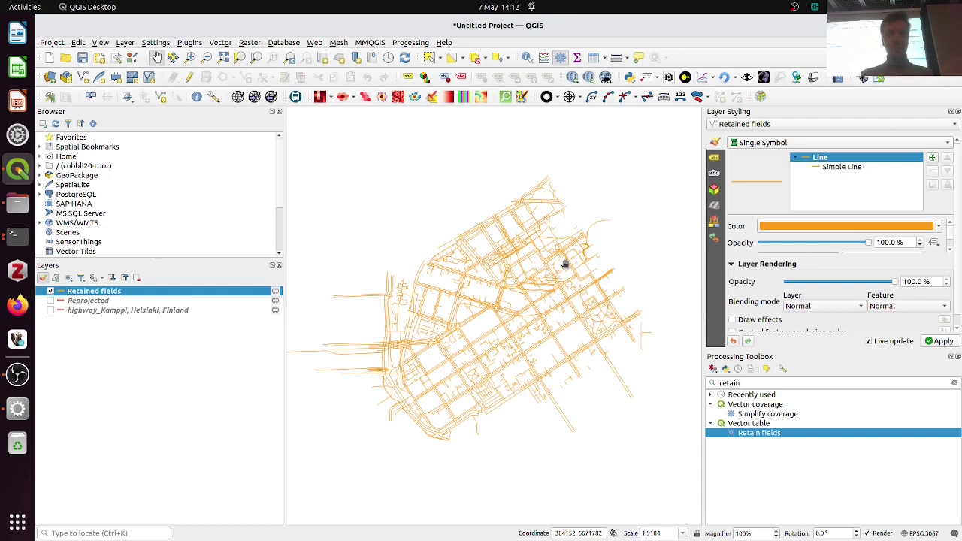
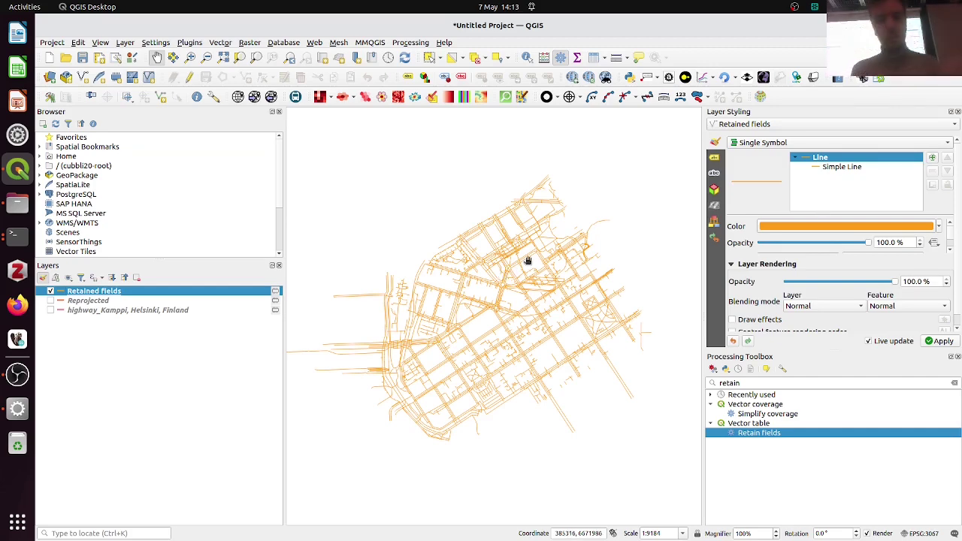
Read the notebook's instructions in Firefox for the data-driven line width override and its CASE WHEN expression.
{"action": "key", "text": "alt+Tab"}
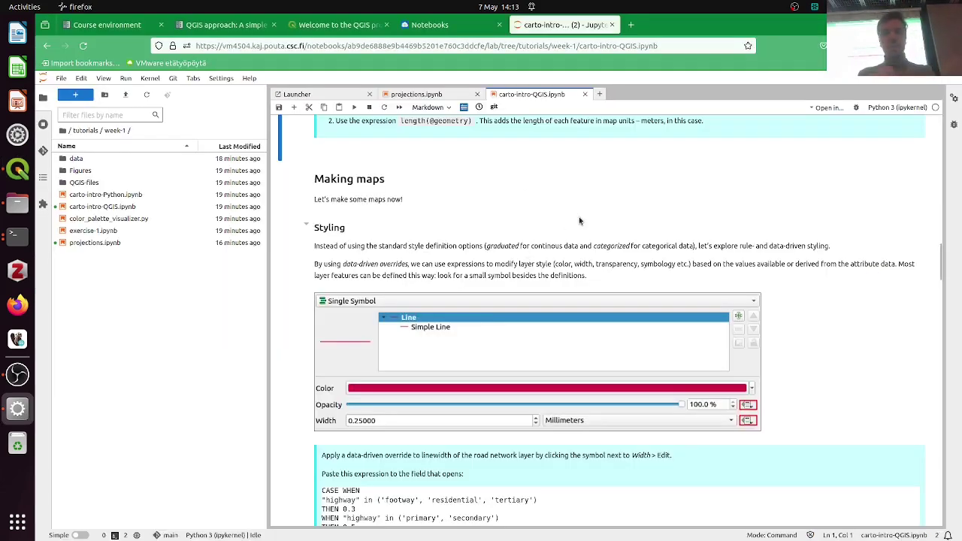
{"action": "scroll", "coordinate": [799, 256], "scroll_direction": "down", "scroll_amount": 3}
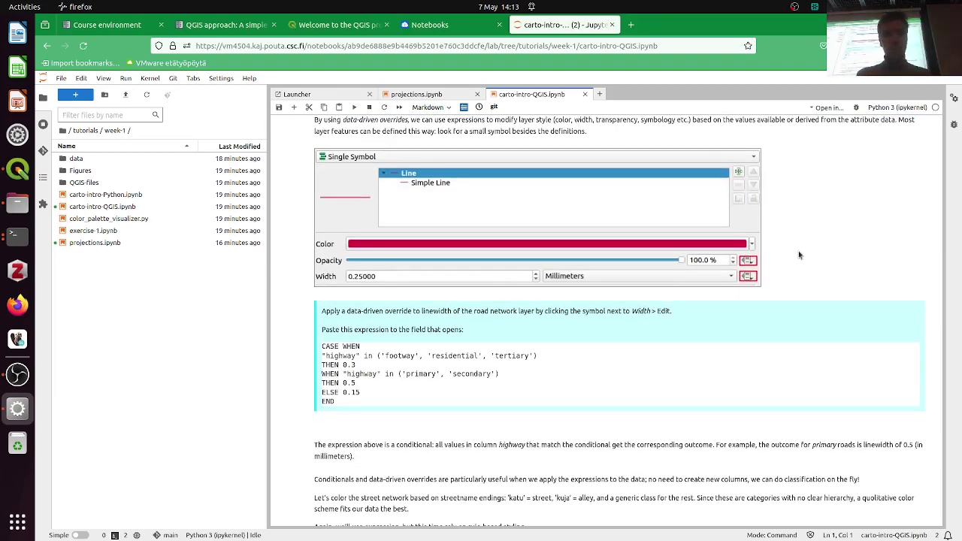
{"action": "scroll", "coordinate": [798, 255], "scroll_direction": "up", "scroll_amount": 1}
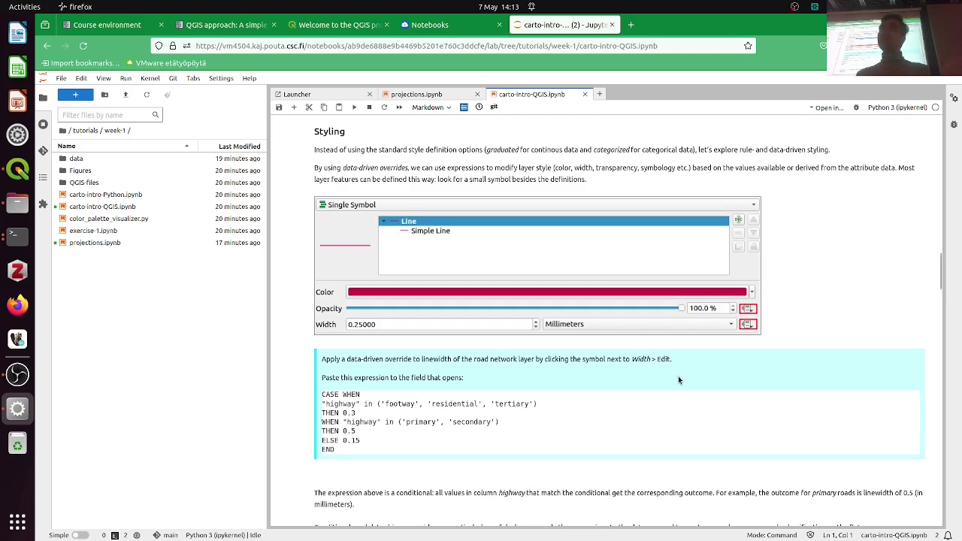
Switch to QGIS and examine the data-defined override options for symbol opacity and Simple Line colour, including the colour assistant.
{"action": "key", "text": "alt+Tab"}
{"action": "left_click", "coordinate": [934, 243]}
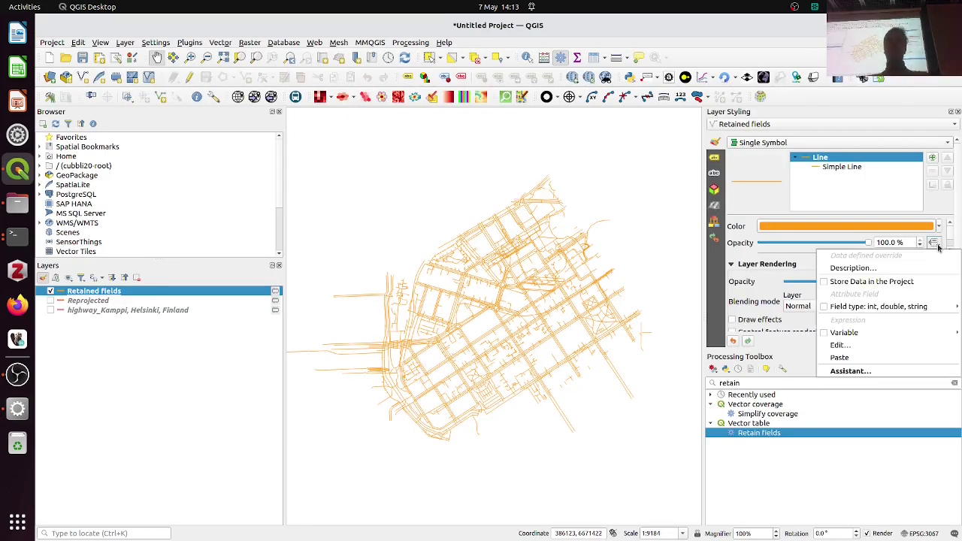
{"action": "left_click", "coordinate": [843, 168]}
{"action": "left_click", "coordinate": [843, 168]}
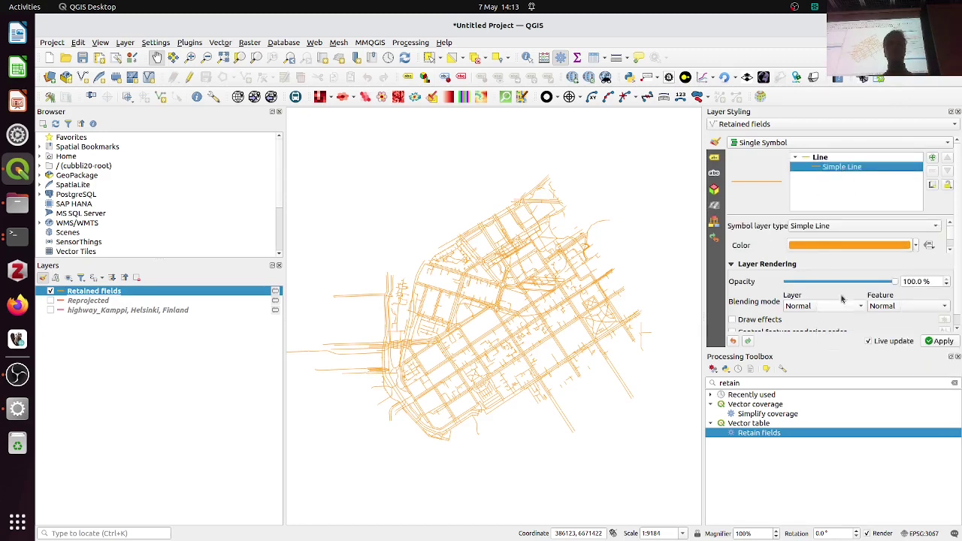
{"action": "left_click", "coordinate": [930, 245]}
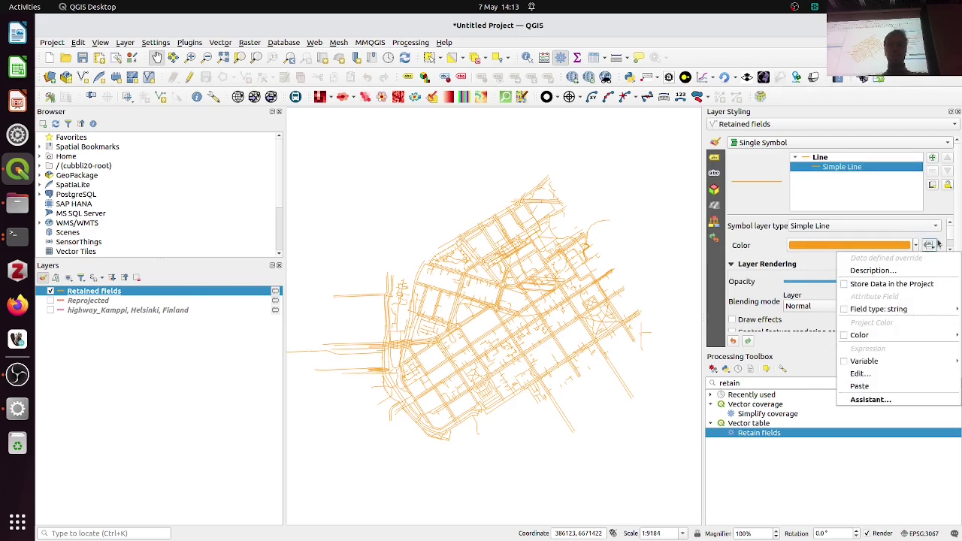
{"action": "left_click", "coordinate": [916, 245]}
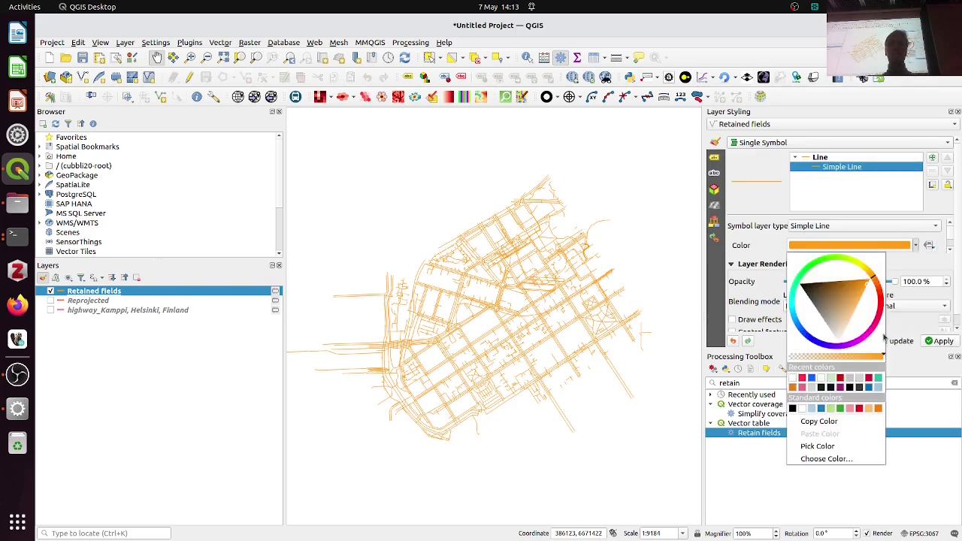
{"action": "left_click", "coordinate": [931, 247]}
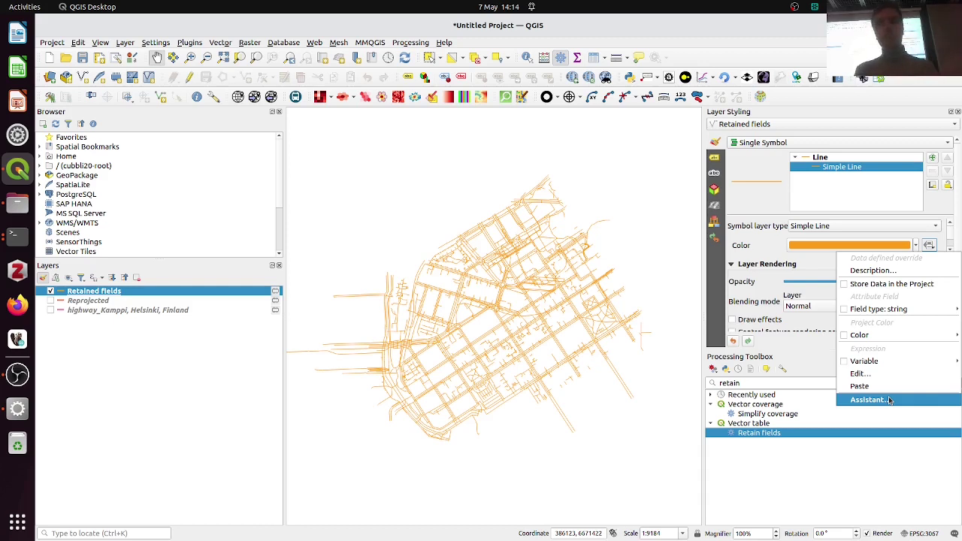
{"action": "left_click", "coordinate": [889, 400]}
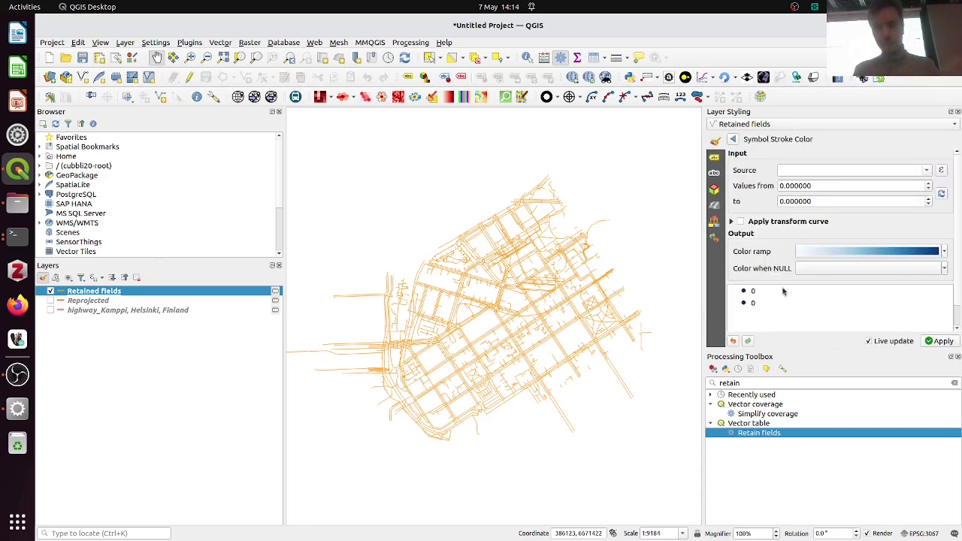
{"action": "left_click", "coordinate": [733, 140]}
{"action": "left_click", "coordinate": [932, 245]}
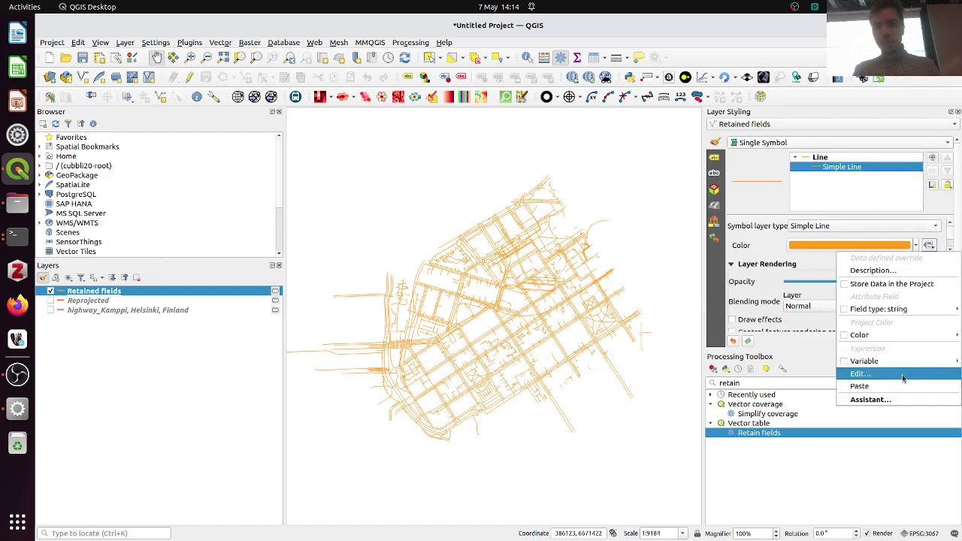
{"action": "left_click", "coordinate": [774, 198]}
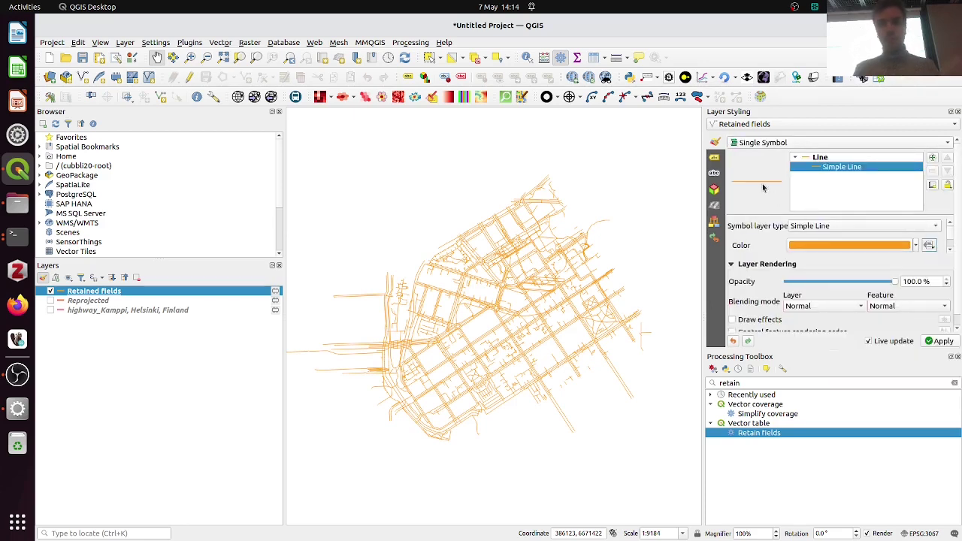
Select the top-level Line symbol of Retained fields and enlarge the layer styling area to reveal the width setting.
{"action": "left_click", "coordinate": [830, 158]}
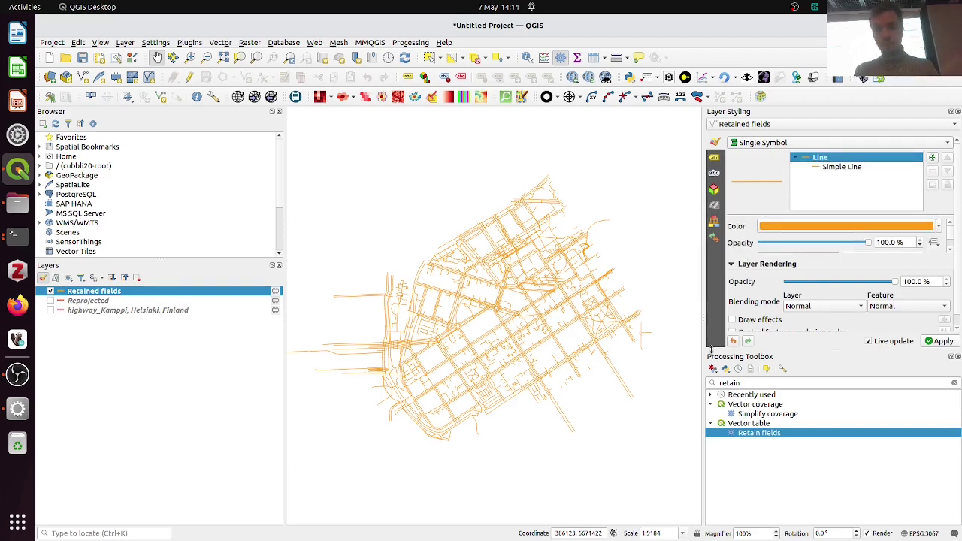
{"action": "left_click_drag", "start_coordinate": [710, 348], "coordinate": [711, 451]}
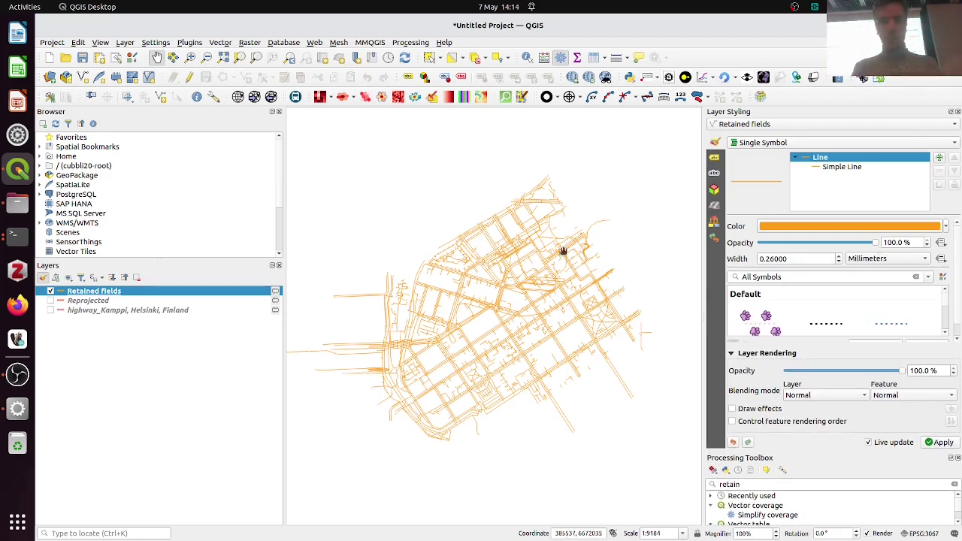
View the symbology settings in the layer properties of Retained fields and close the dialog without changes.
{"action": "right_click", "coordinate": [105, 292]}
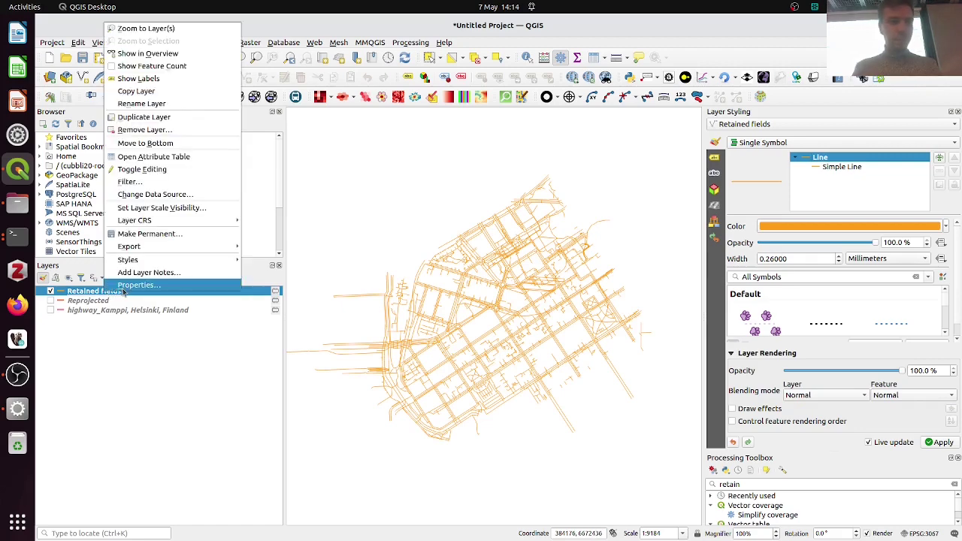
{"action": "left_click", "coordinate": [122, 287]}
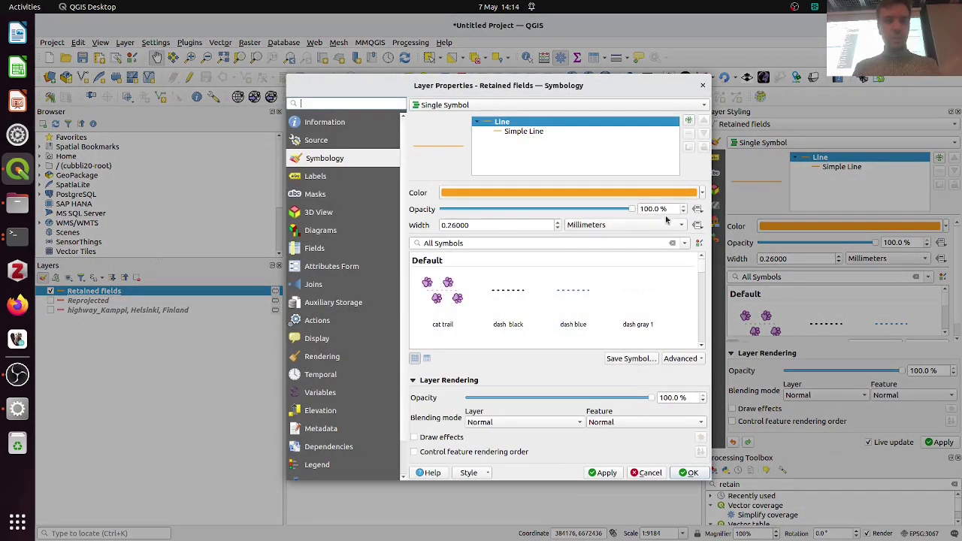
{"action": "left_click", "coordinate": [702, 85]}
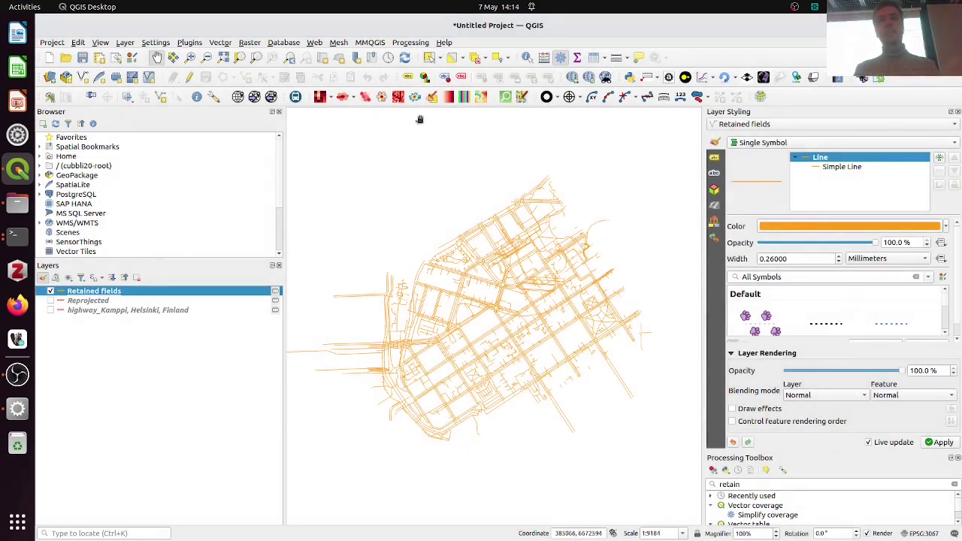
Hide the Layer Styling panel and show it again.
{"action": "left_click", "coordinate": [126, 43]}
{"action": "mouse_move", "coordinate": [100, 42]}
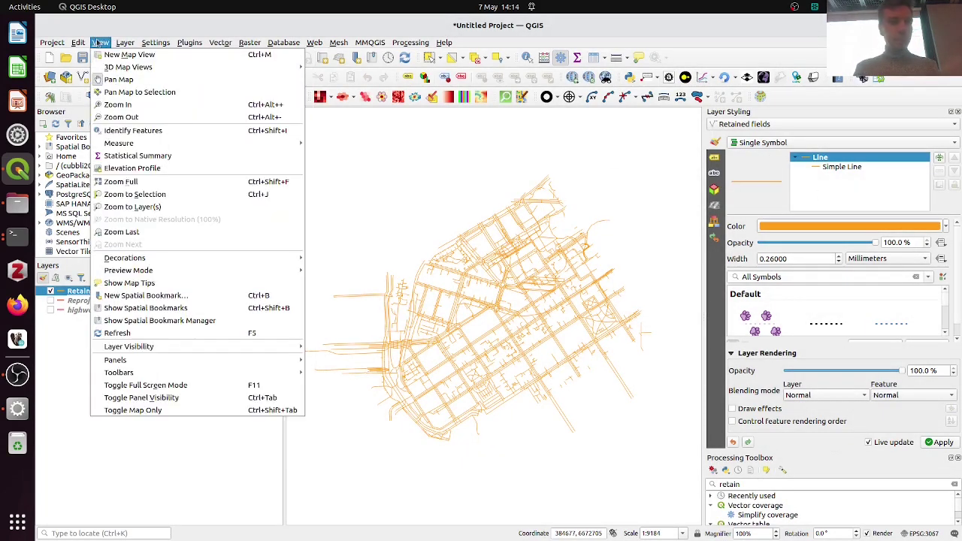
{"action": "mouse_move", "coordinate": [183, 361]}
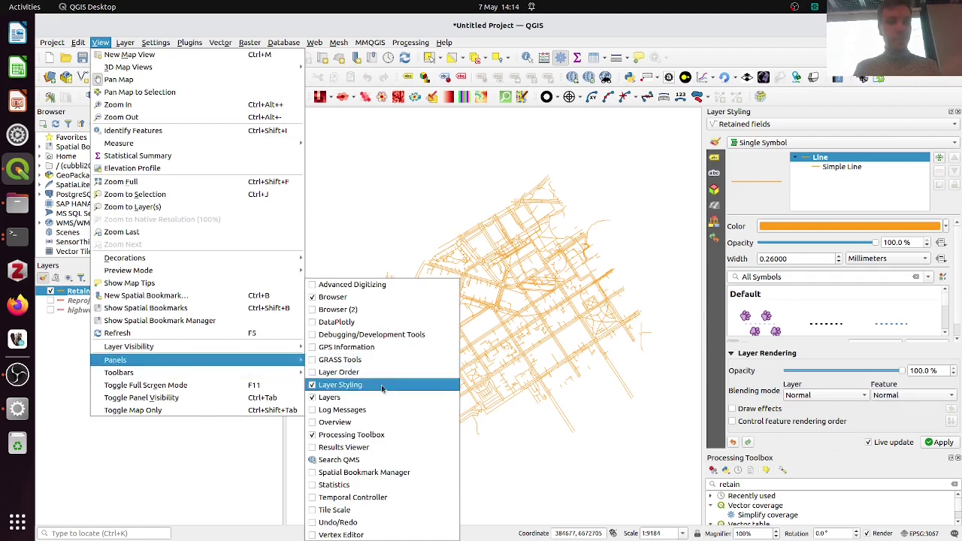
{"action": "left_click", "coordinate": [363, 387]}
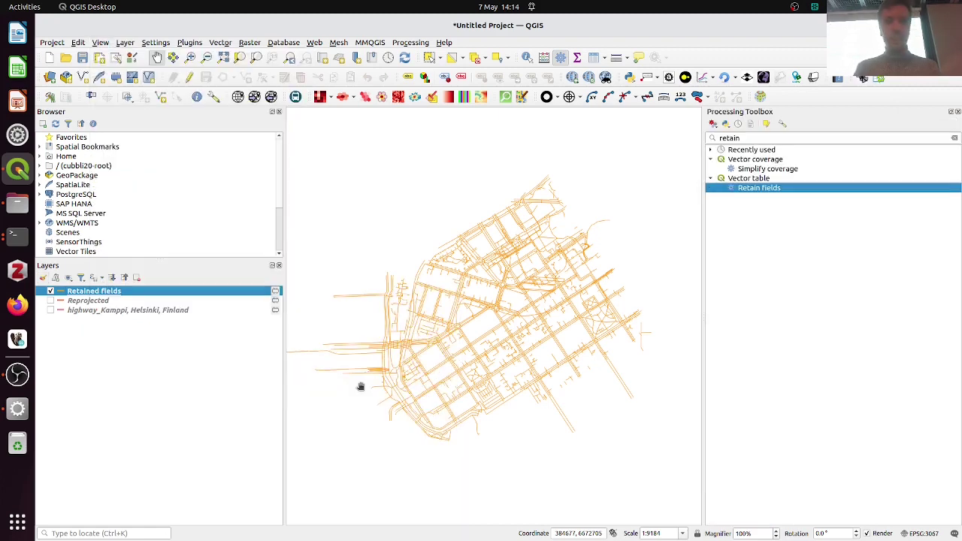
{"action": "left_click", "coordinate": [100, 43]}
{"action": "mouse_move", "coordinate": [148, 361]}
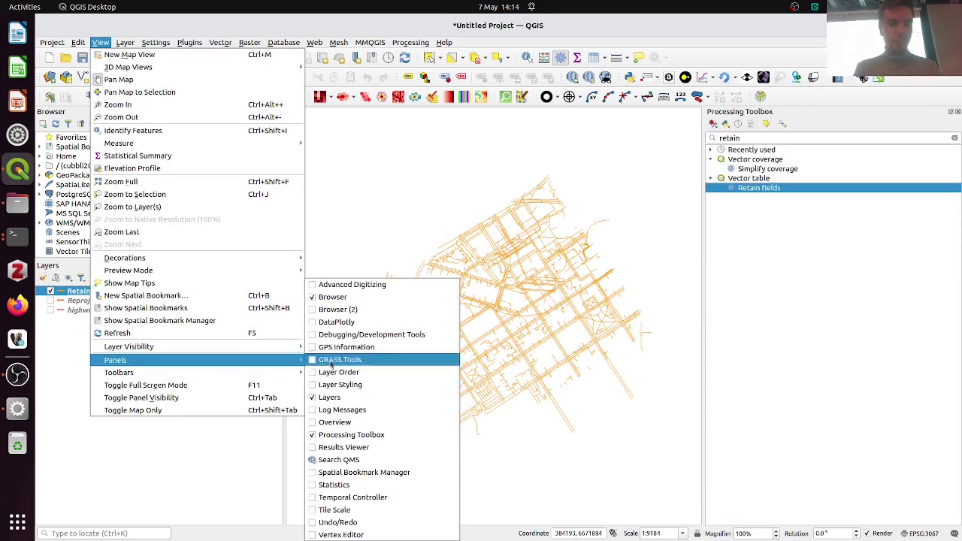
{"action": "left_click", "coordinate": [363, 385]}
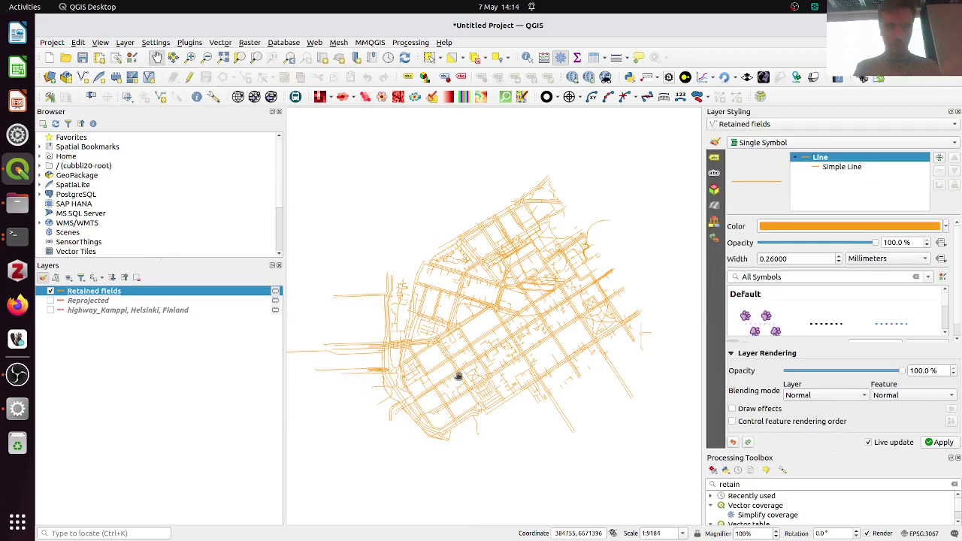
Set the line symbol's width to 0.16 mm.
{"action": "left_click", "coordinate": [941, 259]}
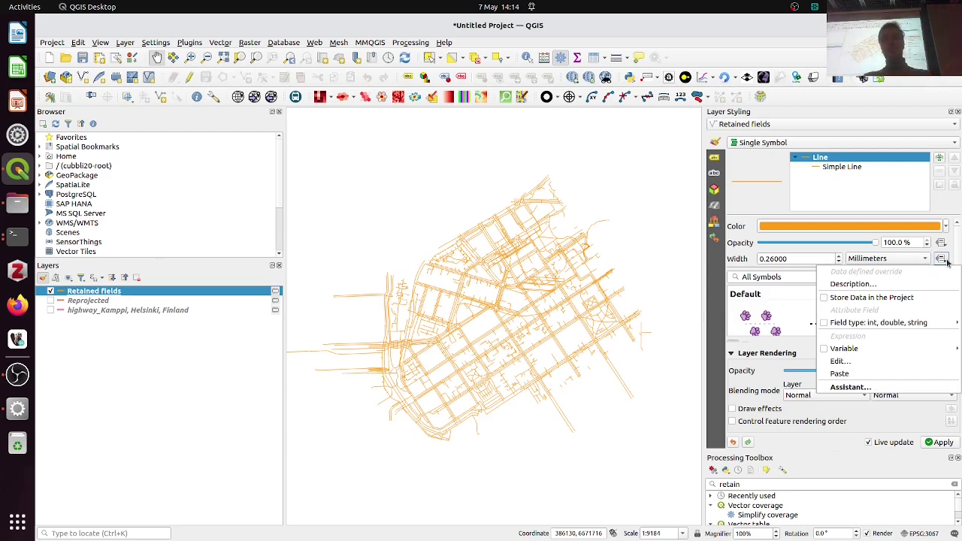
{"action": "left_click", "coordinate": [787, 259]}
{"action": "left_click_drag", "start_coordinate": [798, 258], "coordinate": [757, 261]}
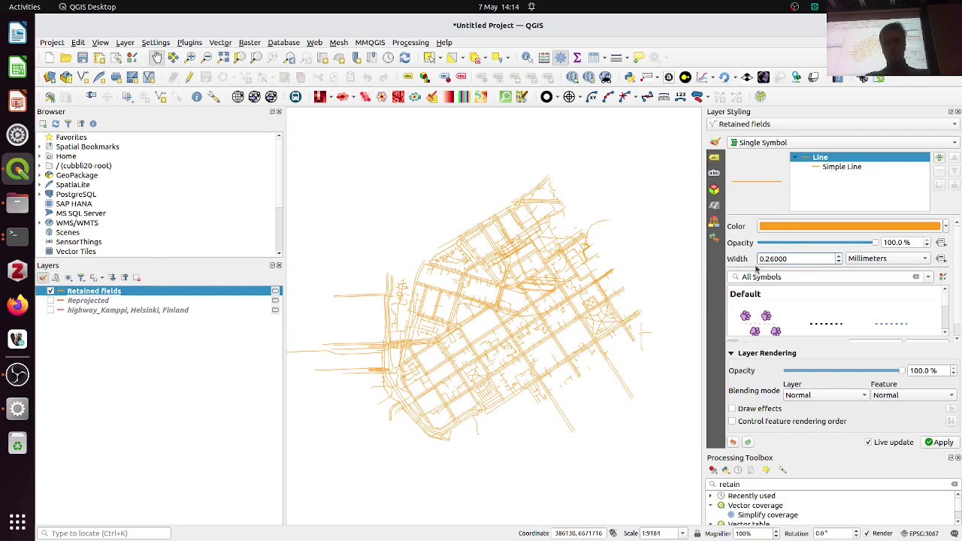
{"action": "key", "text": "Down"}
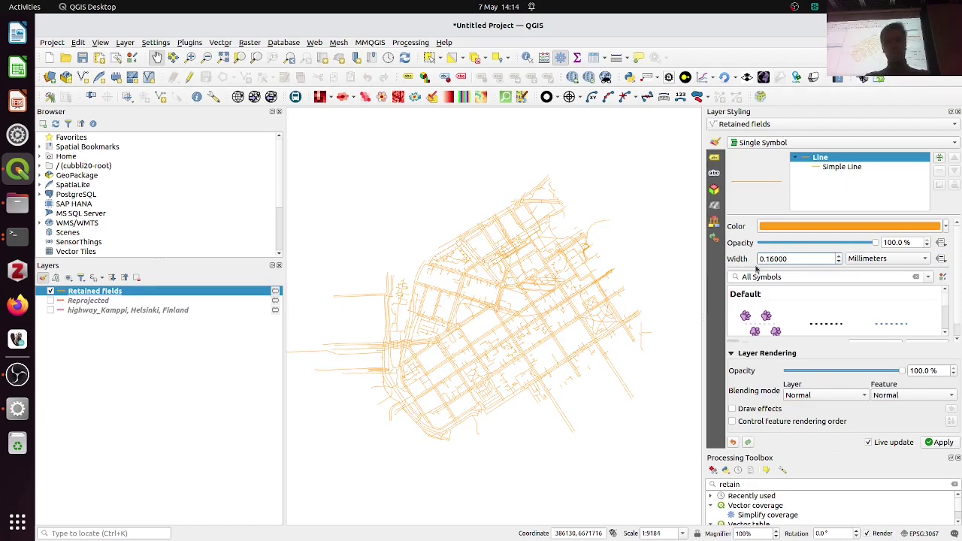
{"action": "left_click", "coordinate": [940, 258]}
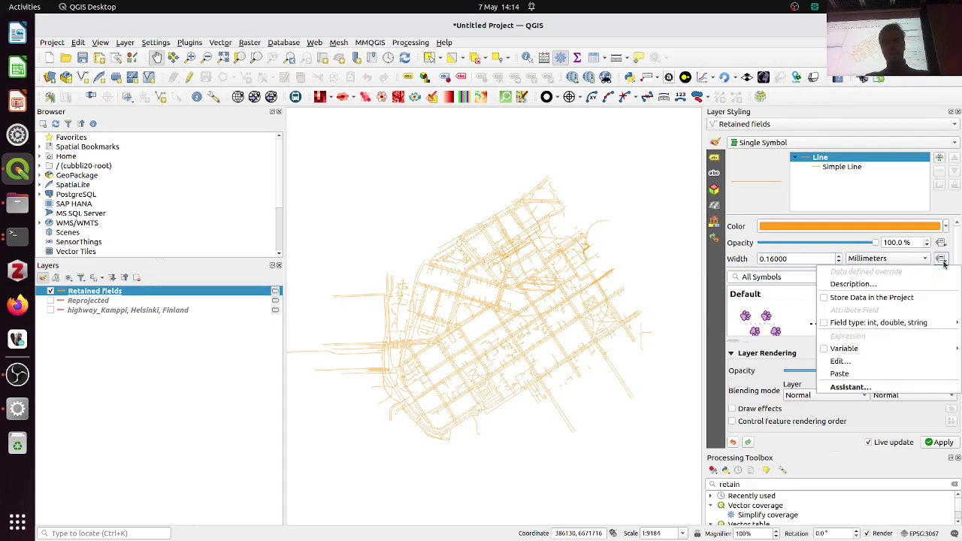
{"action": "left_click", "coordinate": [900, 363]}
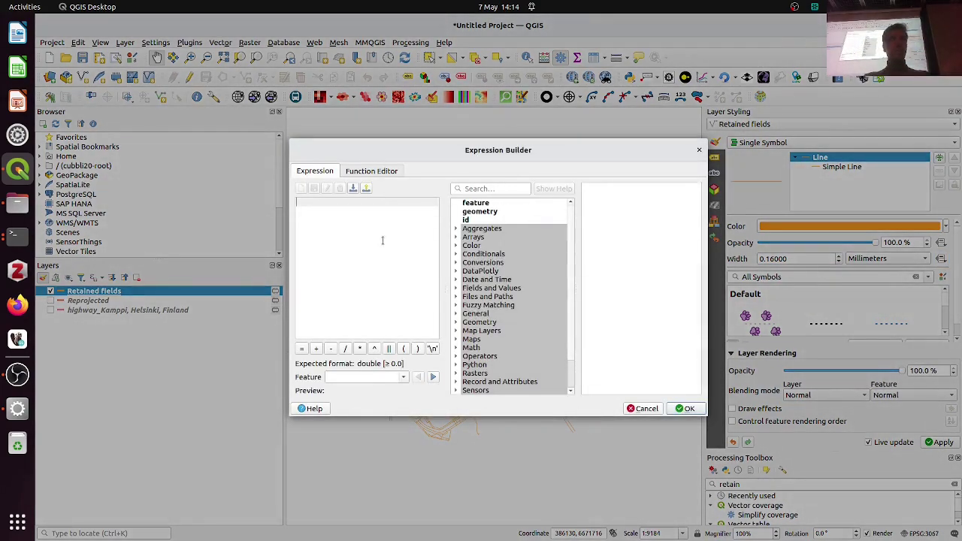
{"action": "left_click", "coordinate": [699, 149]}
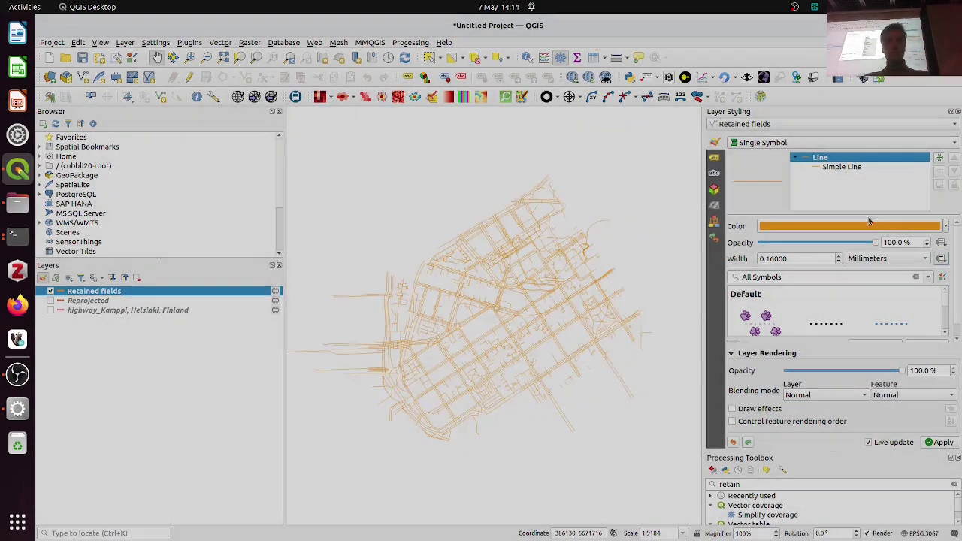
Apply a data-defined override to the line width using the constant expression 2.5.
{"action": "left_click", "coordinate": [940, 258]}
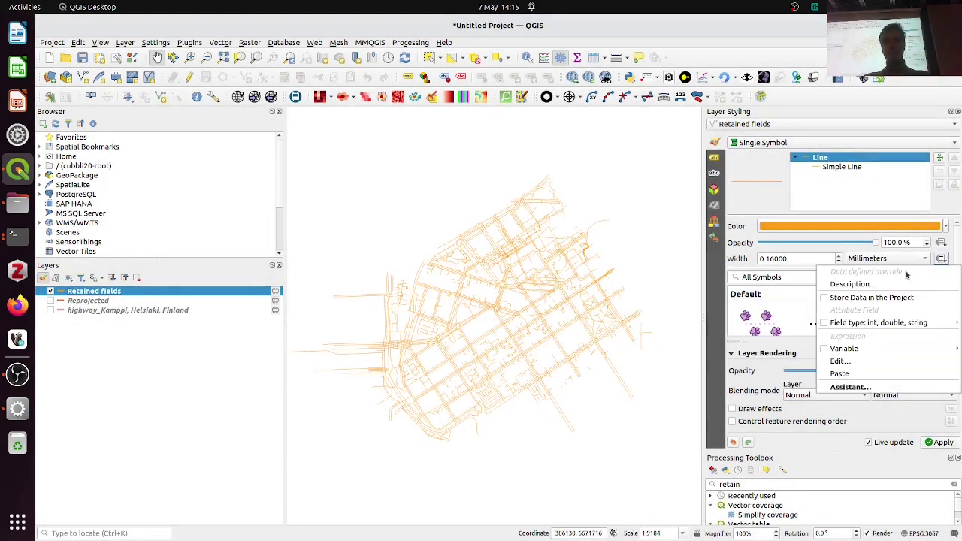
{"action": "left_click", "coordinate": [872, 364]}
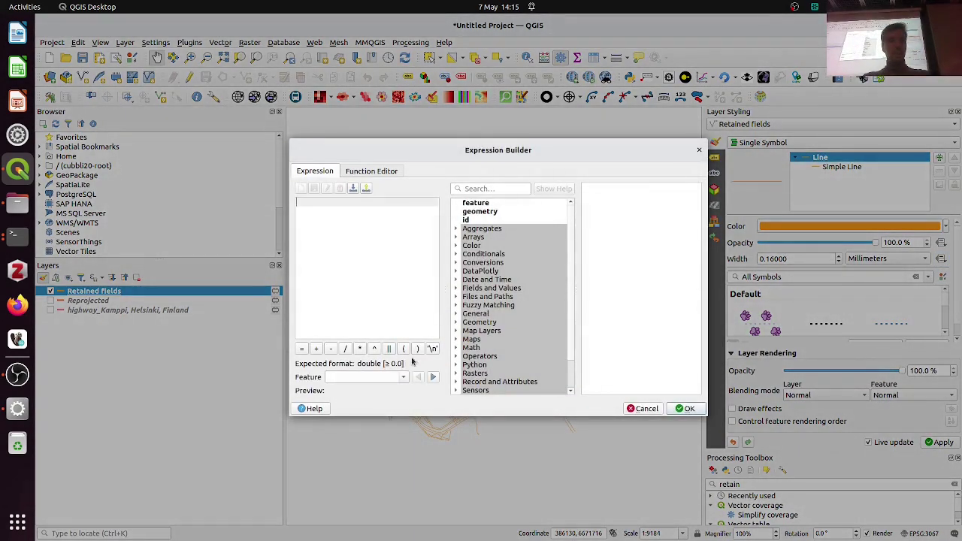
{"action": "left_click_drag", "start_coordinate": [406, 364], "coordinate": [385, 366]}
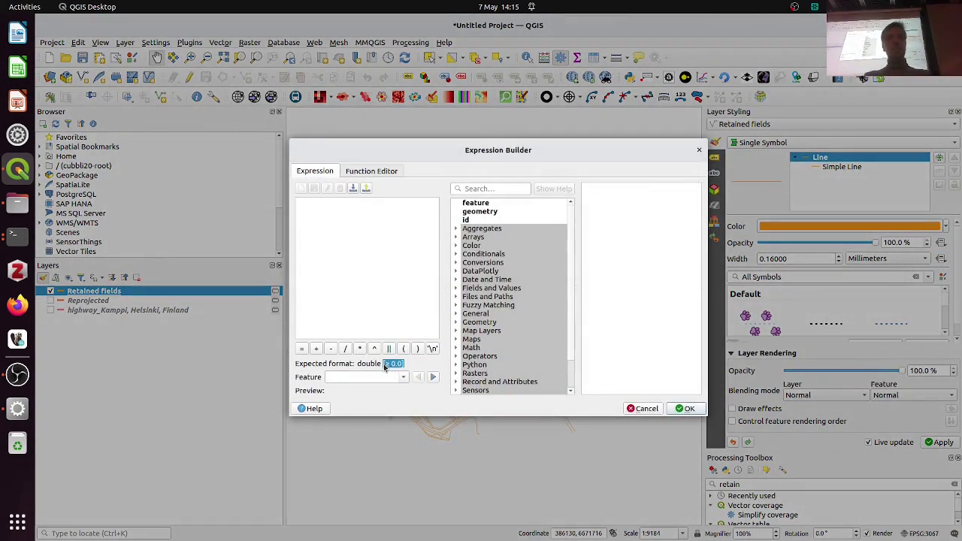
{"action": "left_click", "coordinate": [359, 210]}
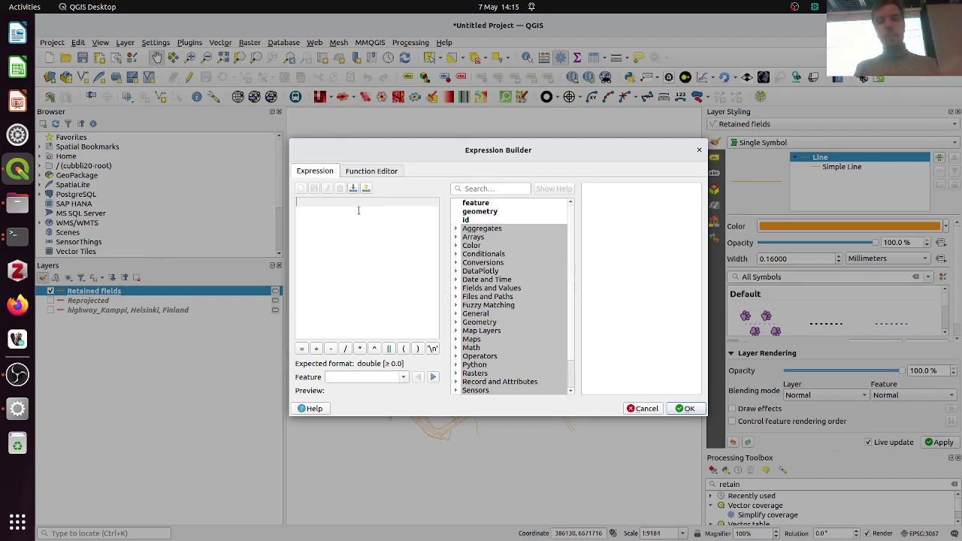
{"action": "type", "text": "2.5"}
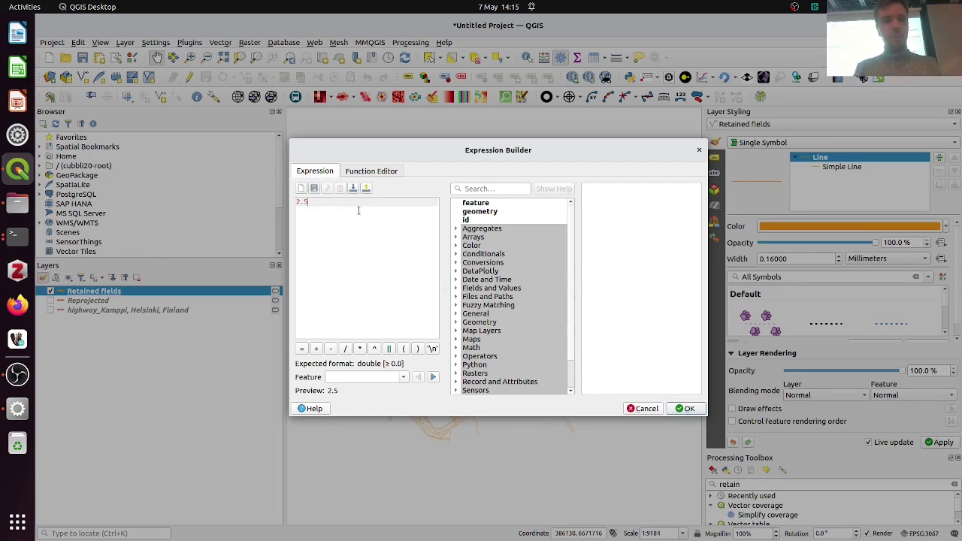
{"action": "left_click", "coordinate": [684, 408]}
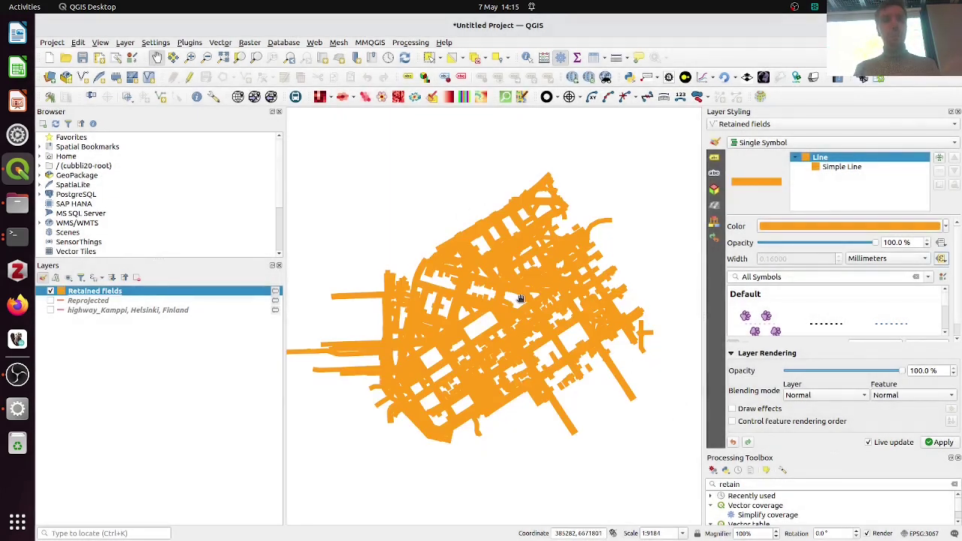
Switch to the tutorial notebook in Firefox and examine the CASE expression's highway conditions, width values and ELSE fallback.
{"action": "key", "text": "alt+Tab"}
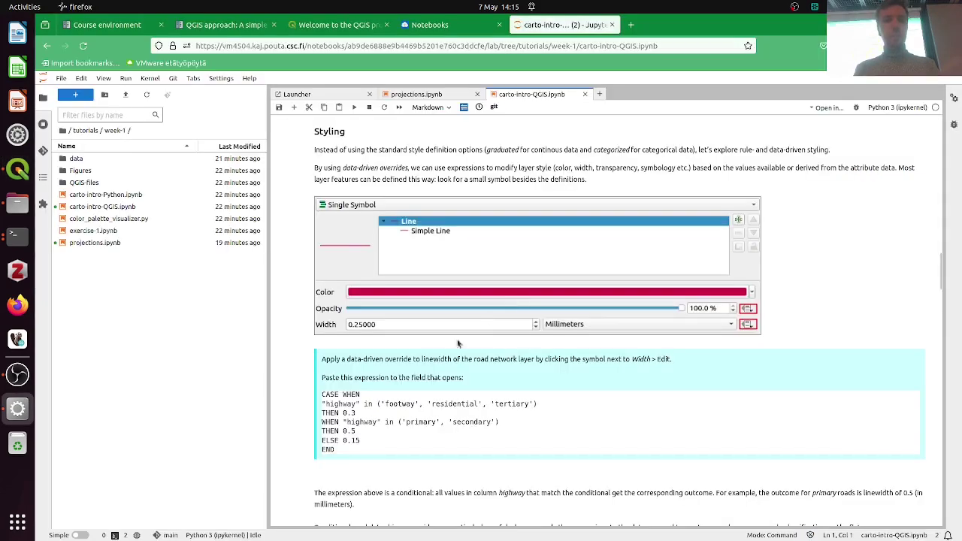
{"action": "scroll", "coordinate": [398, 388], "scroll_direction": "down", "scroll_amount": 2}
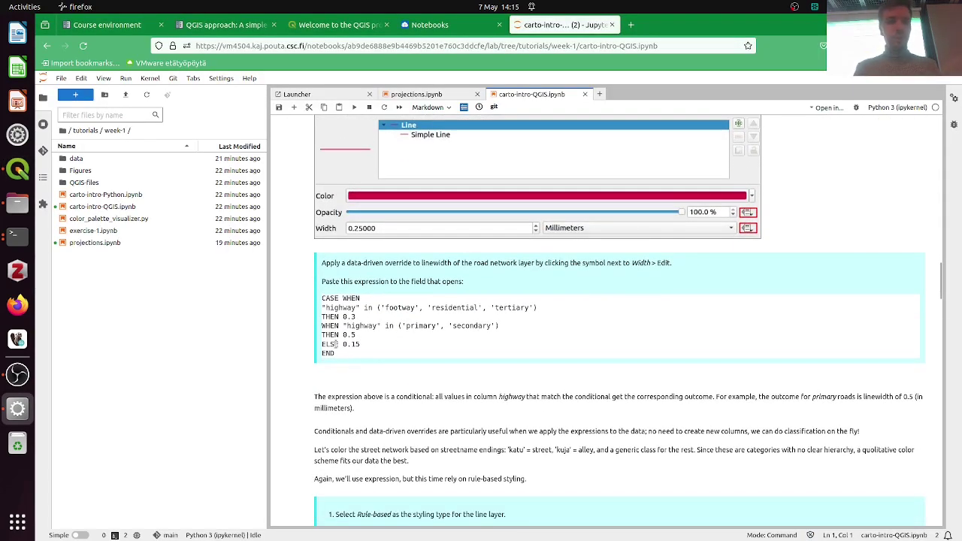
{"action": "left_click_drag", "start_coordinate": [339, 357], "coordinate": [322, 297]}
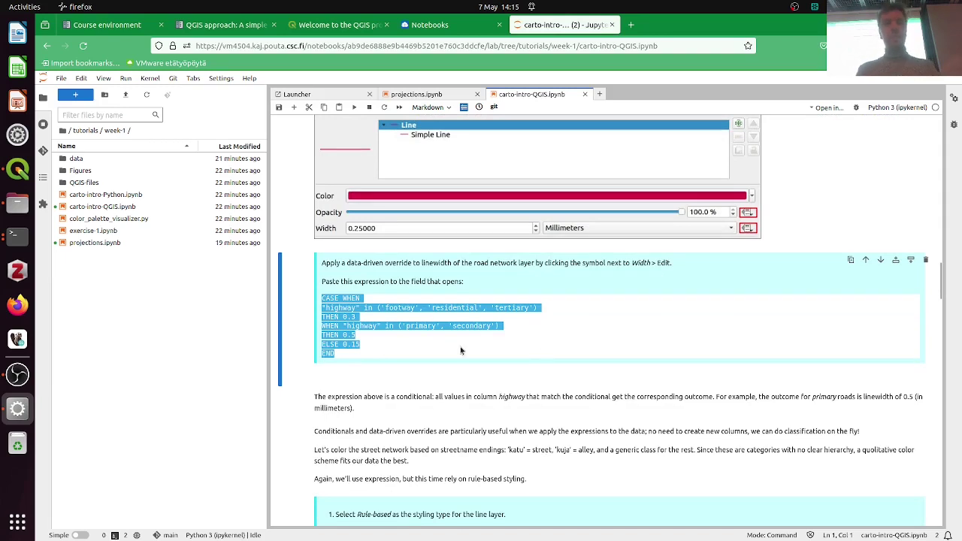
{"action": "left_click", "coordinate": [402, 345]}
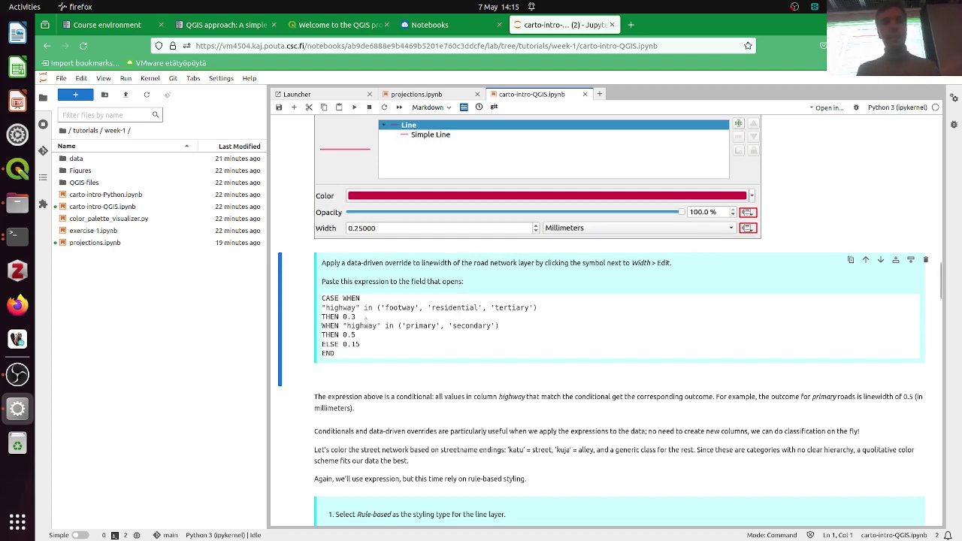
{"action": "left_click_drag", "start_coordinate": [358, 316], "coordinate": [341, 318]}
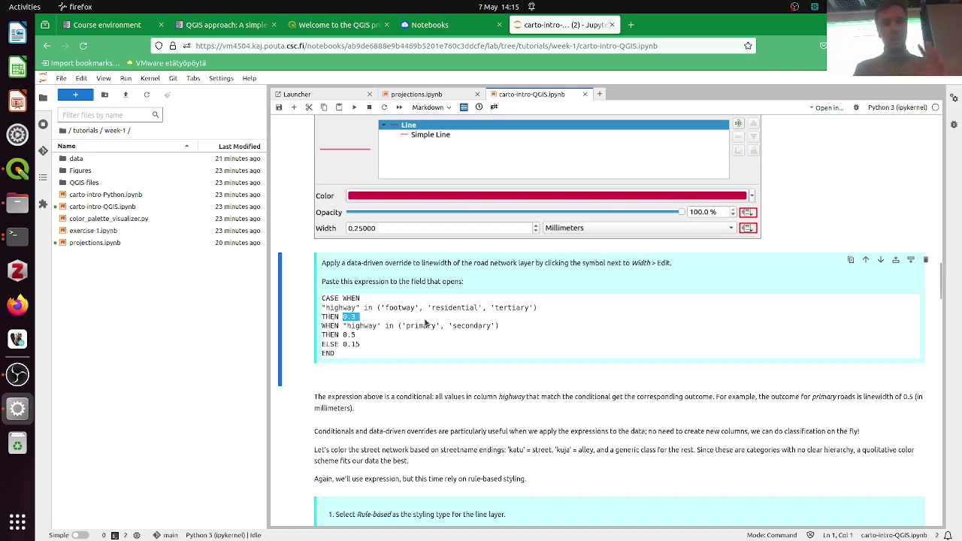
{"action": "left_click", "coordinate": [411, 347]}
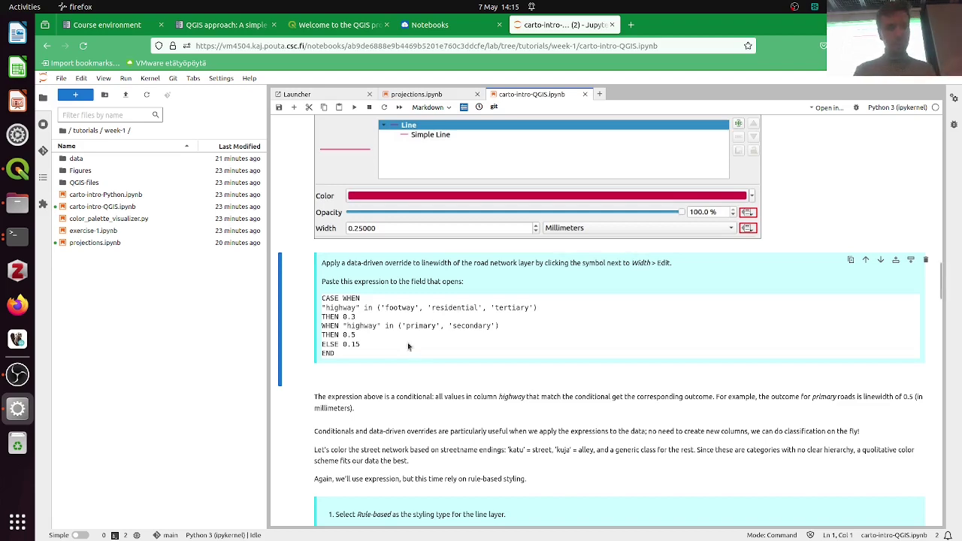
{"action": "left_click_drag", "start_coordinate": [399, 326], "coordinate": [514, 330]}
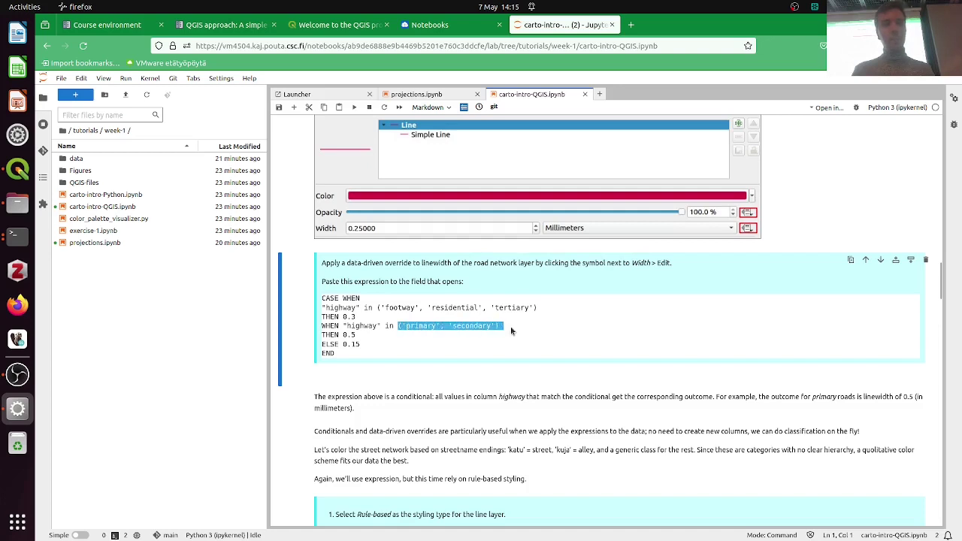
{"action": "left_click", "coordinate": [387, 348]}
{"action": "left_click_drag", "start_coordinate": [356, 335], "coordinate": [371, 347]}
{"action": "left_click", "coordinate": [324, 345]}
{"action": "left_click", "coordinate": [381, 350]}
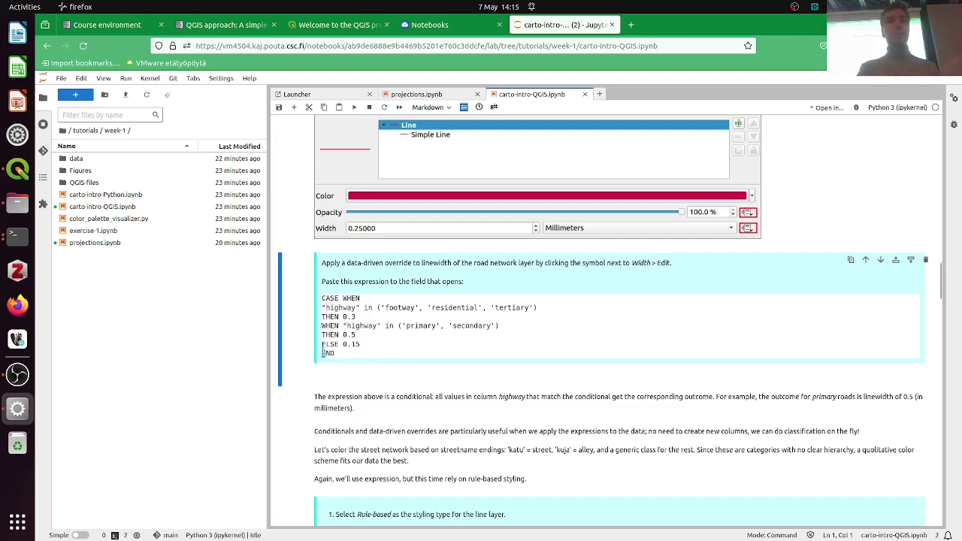
{"action": "mouse_move", "coordinate": [361, 346]}
{"action": "left_mouse_down"}
{"action": "mouse_move", "coordinate": [318, 350]}
{"action": "mouse_move", "coordinate": [342, 346]}
{"action": "left_mouse_up"}
{"action": "left_click", "coordinate": [351, 344]}
{"action": "left_click", "coordinate": [358, 351]}
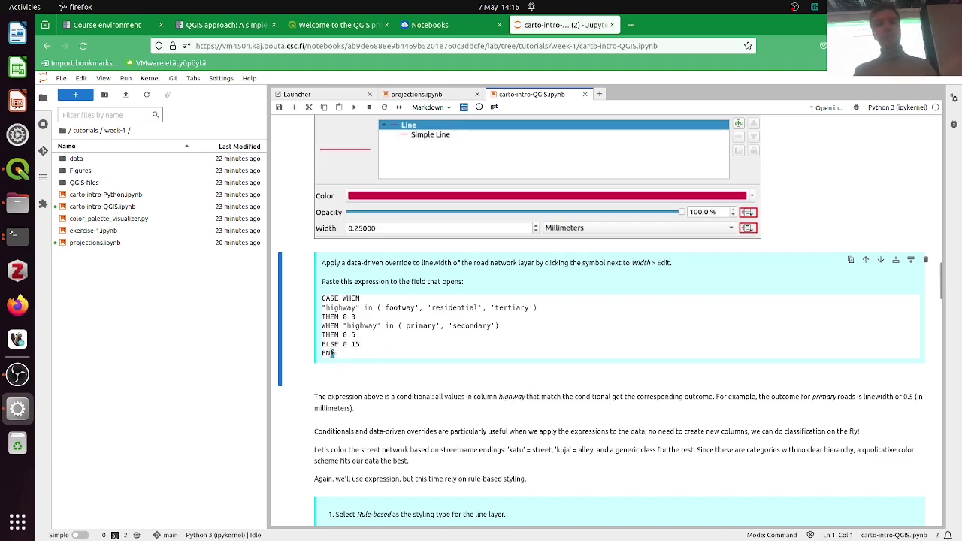
Copy the notebook's full CASE expression and, back in QGIS, replace the line width override expression with it.
{"action": "left_click_drag", "start_coordinate": [331, 350], "coordinate": [323, 299]}
{"action": "key", "text": "ctrl+c"}
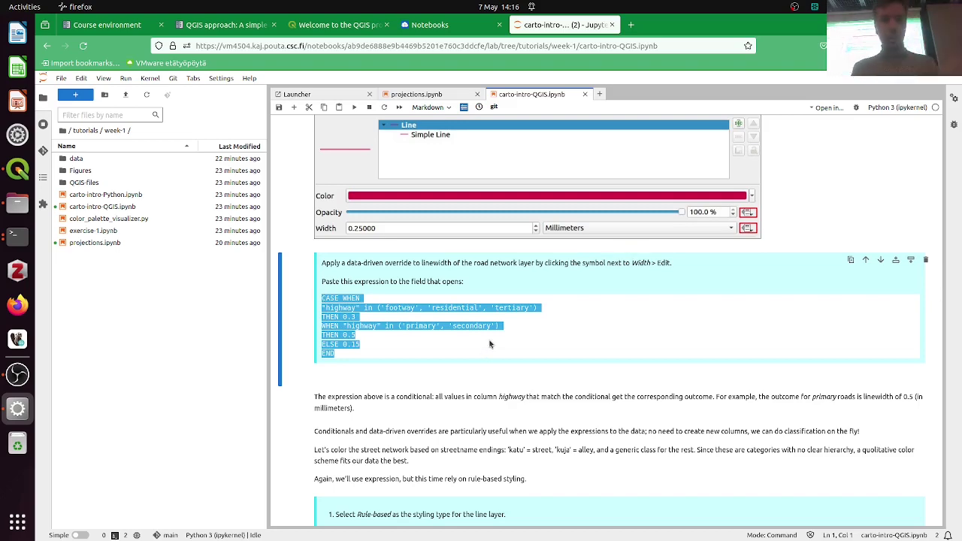
{"action": "key", "text": "alt+Tab"}
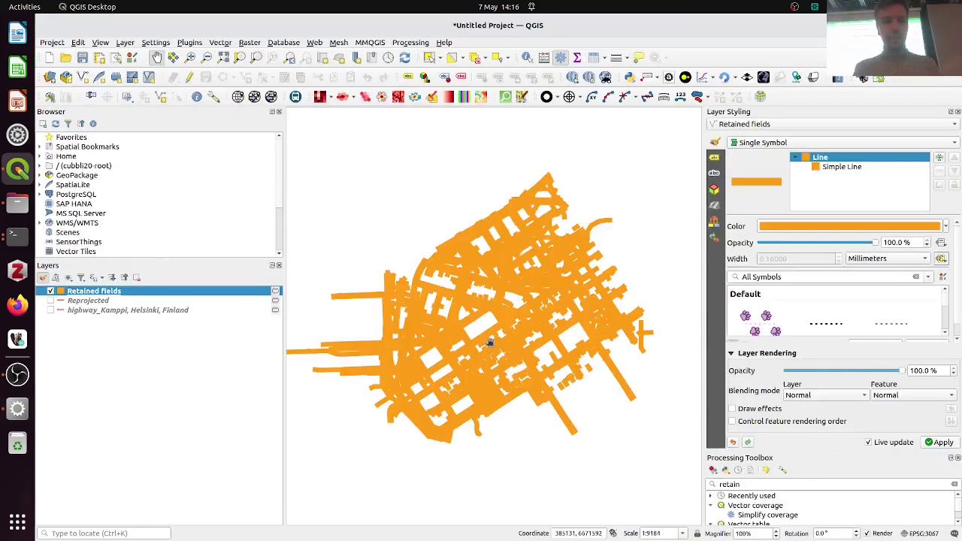
{"action": "left_click", "coordinate": [941, 258]}
{"action": "left_click", "coordinate": [860, 386]}
{"action": "key", "text": "ctrl+a"}
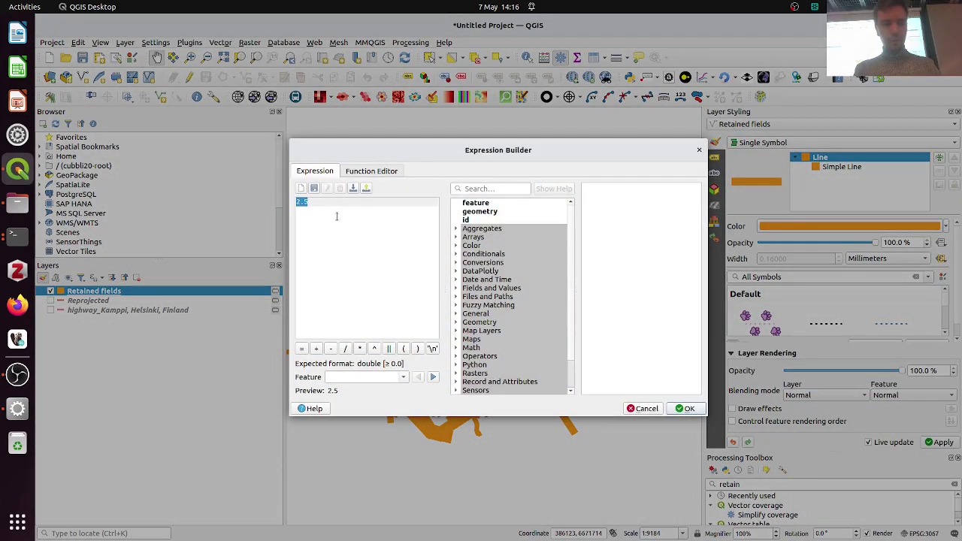
{"action": "key", "text": "ctrl+v"}
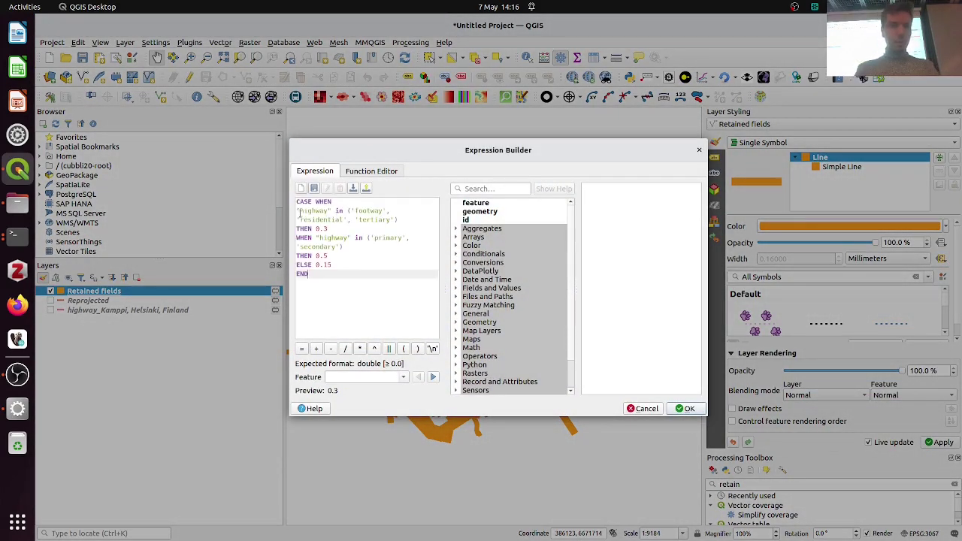
Examine the expression's quoted "highway" field and bracketed value list, and view the Files and Paths function group.
{"action": "left_click", "coordinate": [297, 212]}
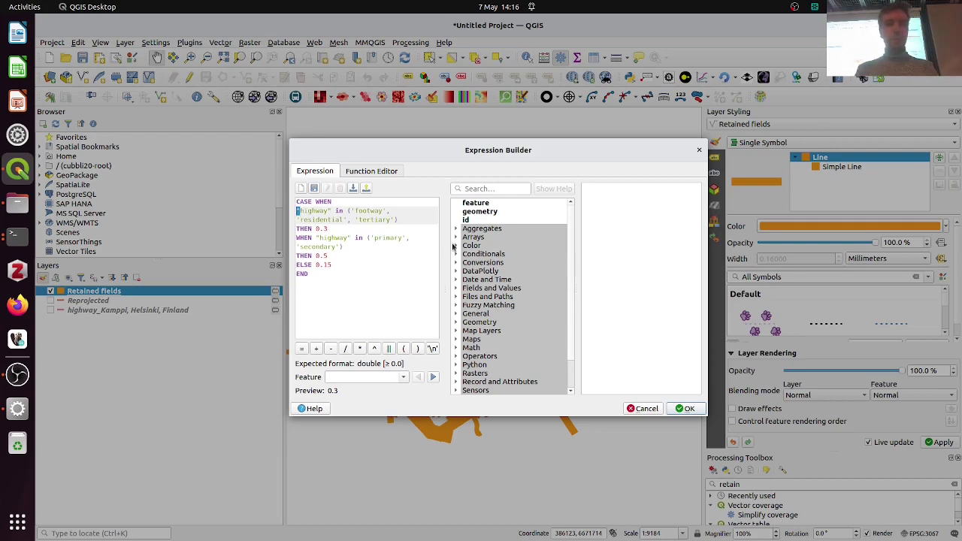
{"action": "left_click", "coordinate": [455, 297]}
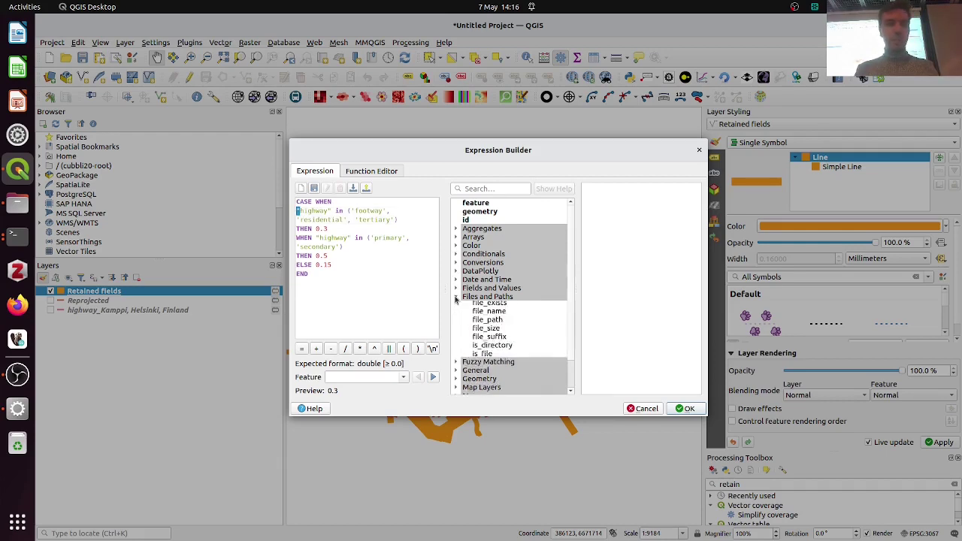
{"action": "left_click", "coordinate": [335, 275]}
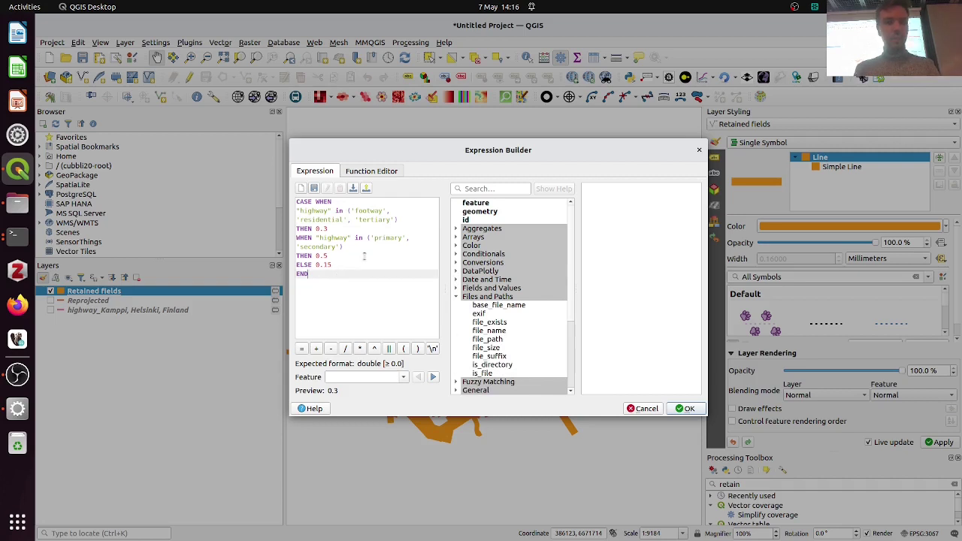
{"action": "left_click", "coordinate": [353, 211]}
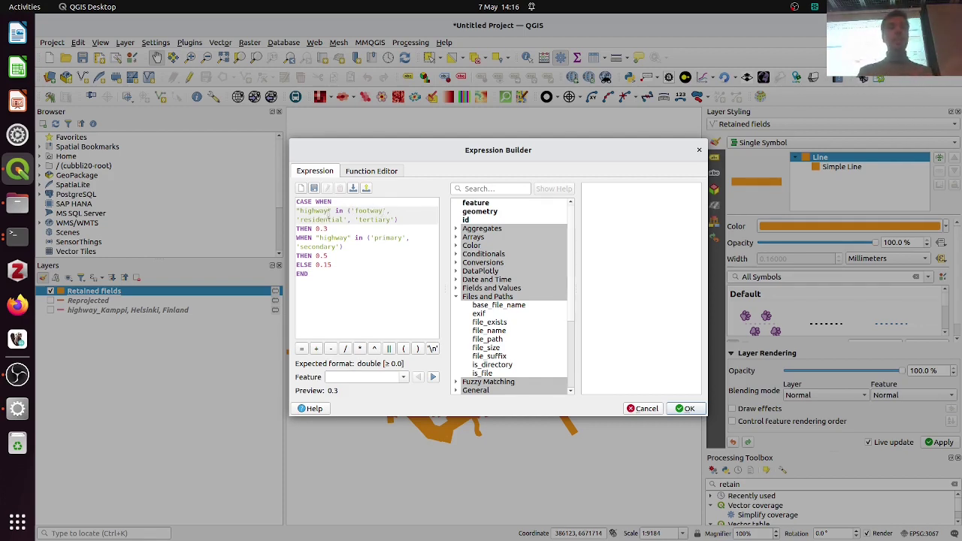
{"action": "left_click", "coordinate": [353, 220]}
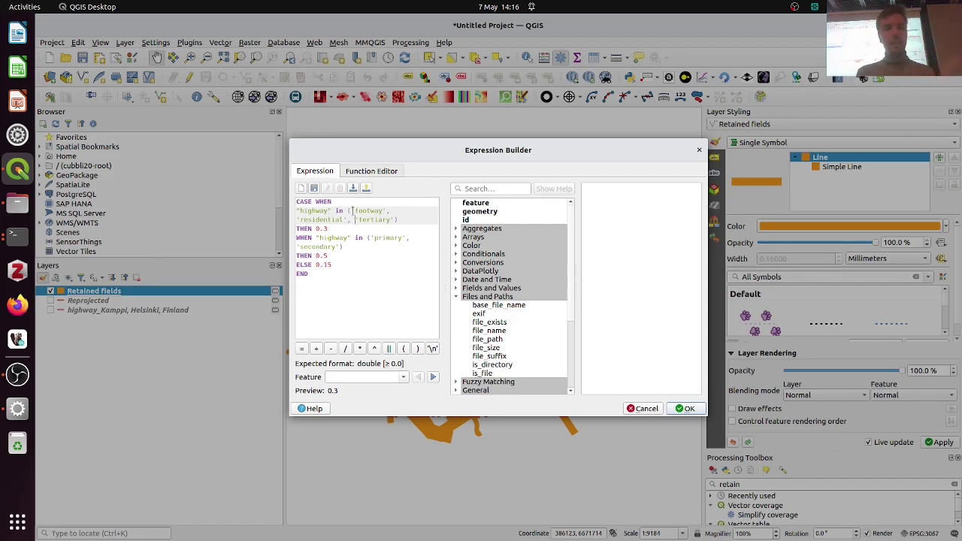
{"action": "left_click", "coordinate": [350, 211]}
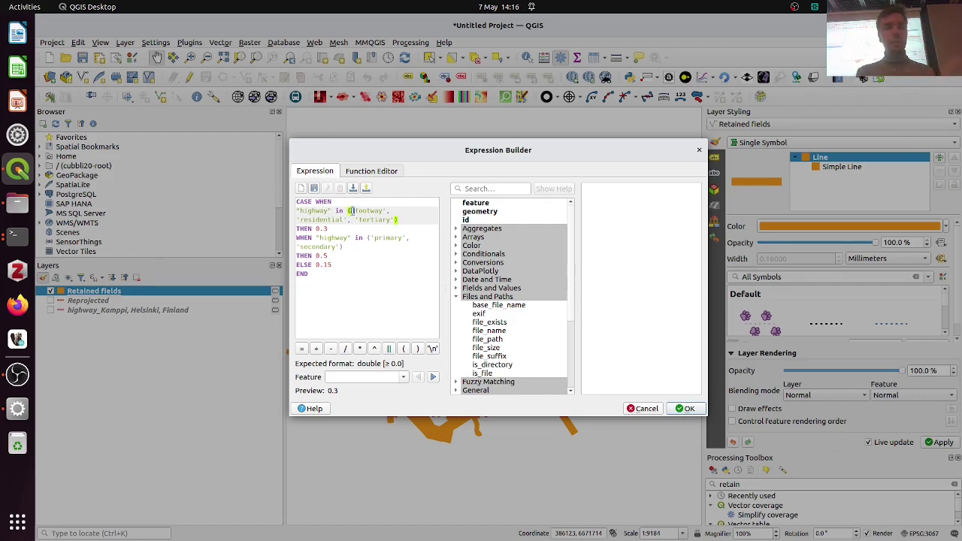
{"action": "left_click", "coordinate": [398, 216]}
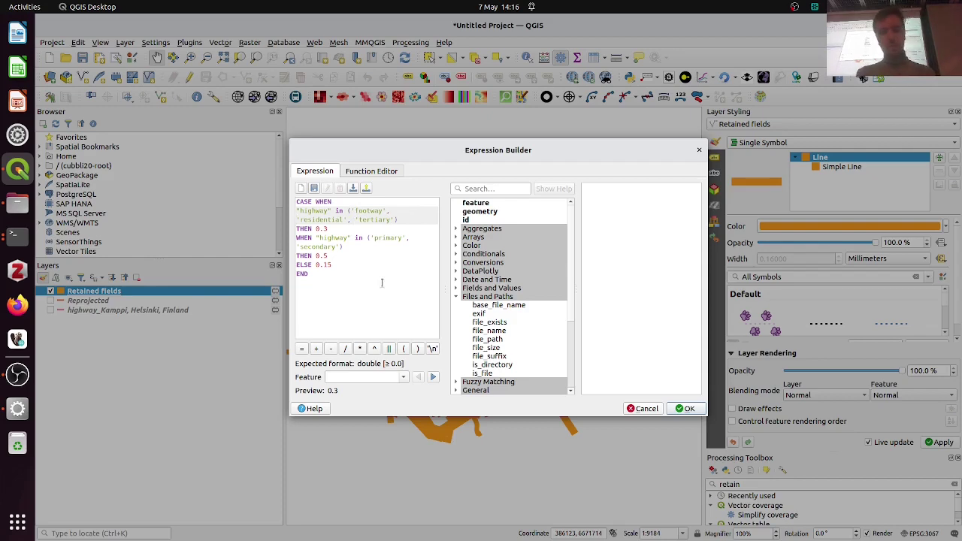
Apply the CASE expression to the line width and inspect the western part of the road network up close.
{"action": "left_click", "coordinate": [687, 408]}
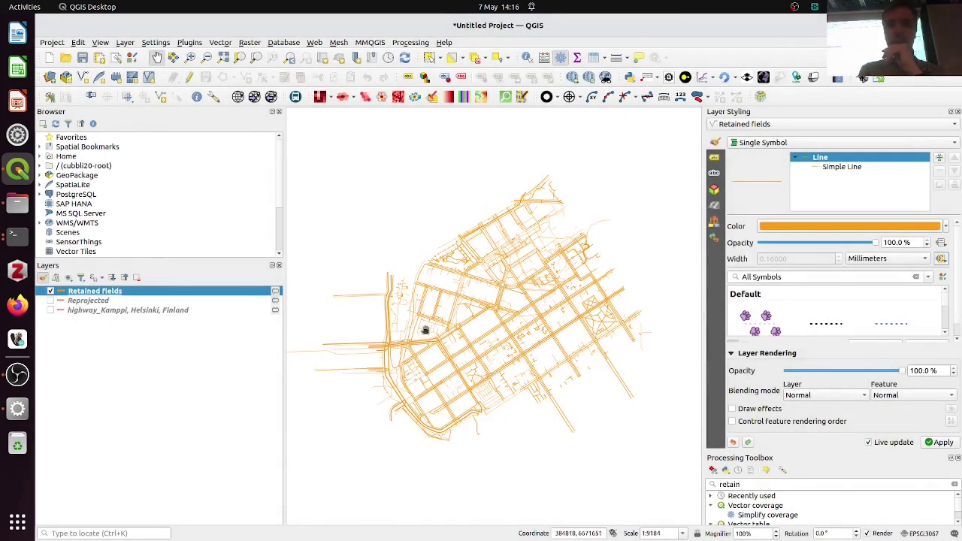
{"action": "scroll", "coordinate": [392, 349], "scroll_direction": "up", "scroll_amount": 1}
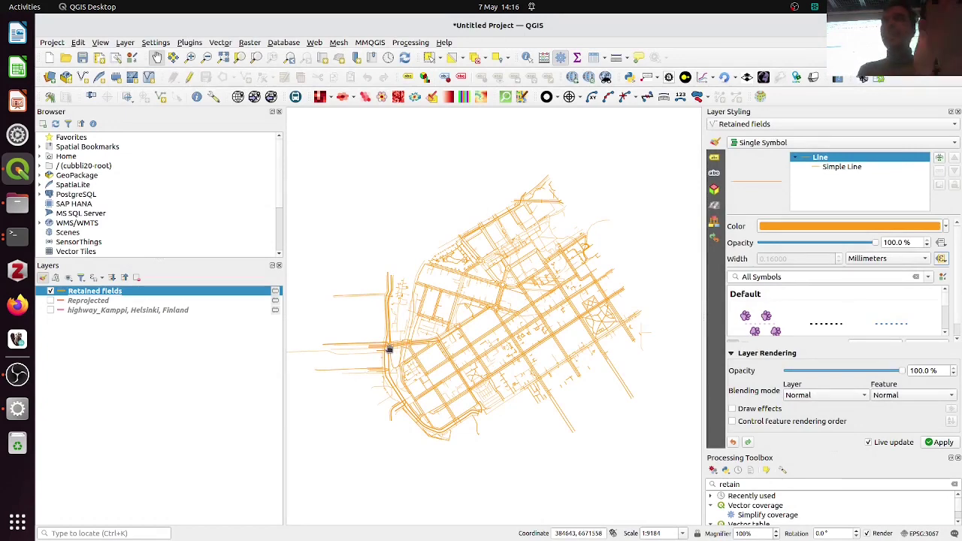
{"action": "scroll", "coordinate": [388, 348], "scroll_direction": "up", "scroll_amount": 1}
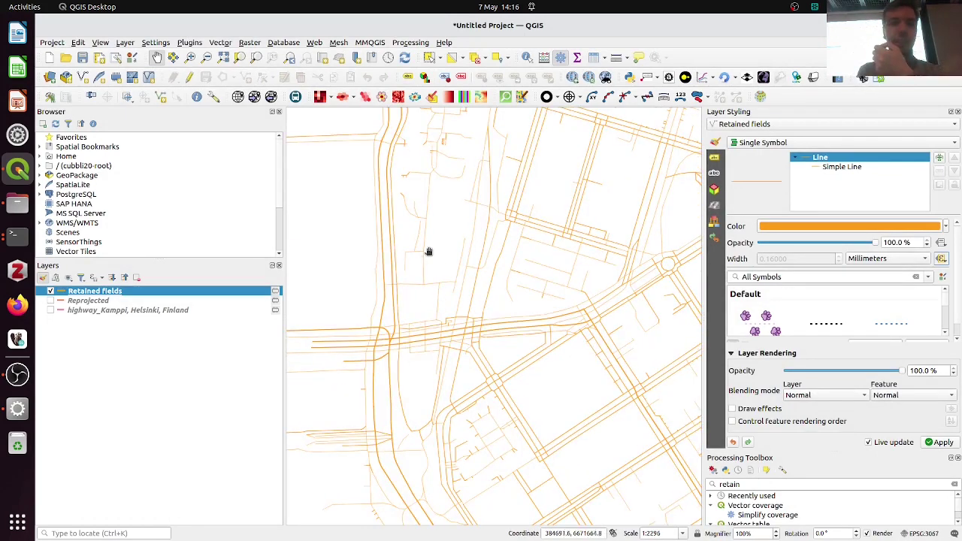
Identify a thin path and a major east-west road in the western part of the network, and close the identify results.
{"action": "left_click", "coordinate": [527, 58]}
{"action": "left_click", "coordinate": [417, 289]}
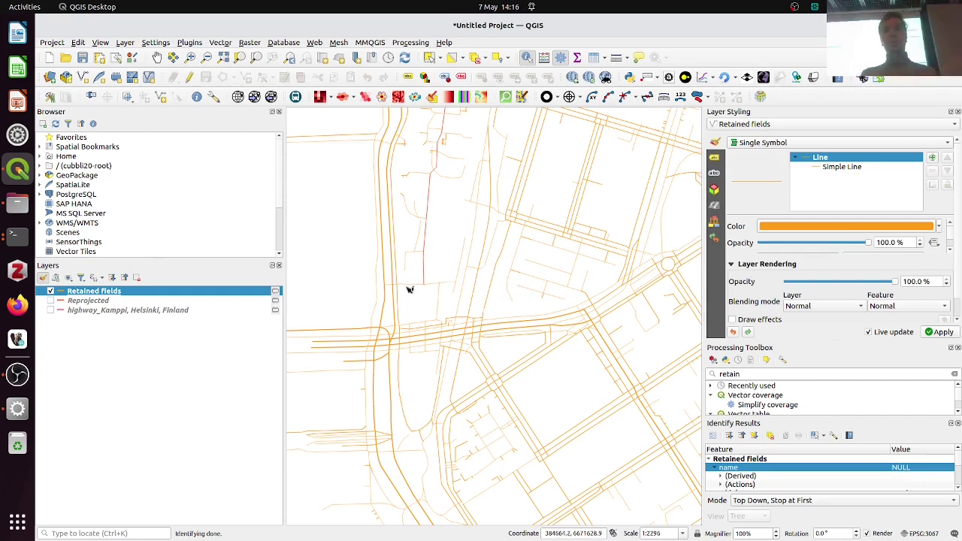
{"action": "left_click", "coordinate": [341, 330]}
{"action": "scroll", "coordinate": [502, 320], "scroll_direction": "down", "scroll_amount": 4}
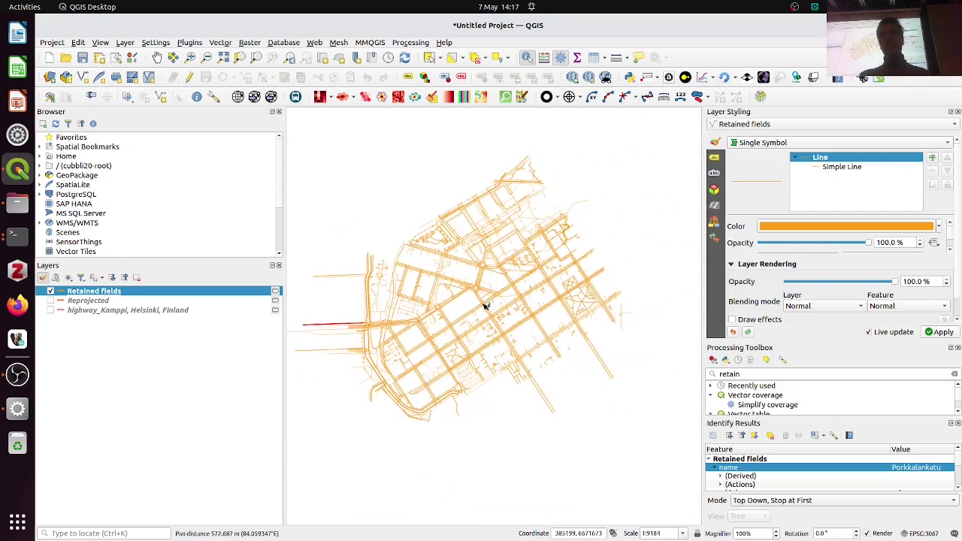
{"action": "left_click_drag", "start_coordinate": [485, 307], "coordinate": [509, 302]}
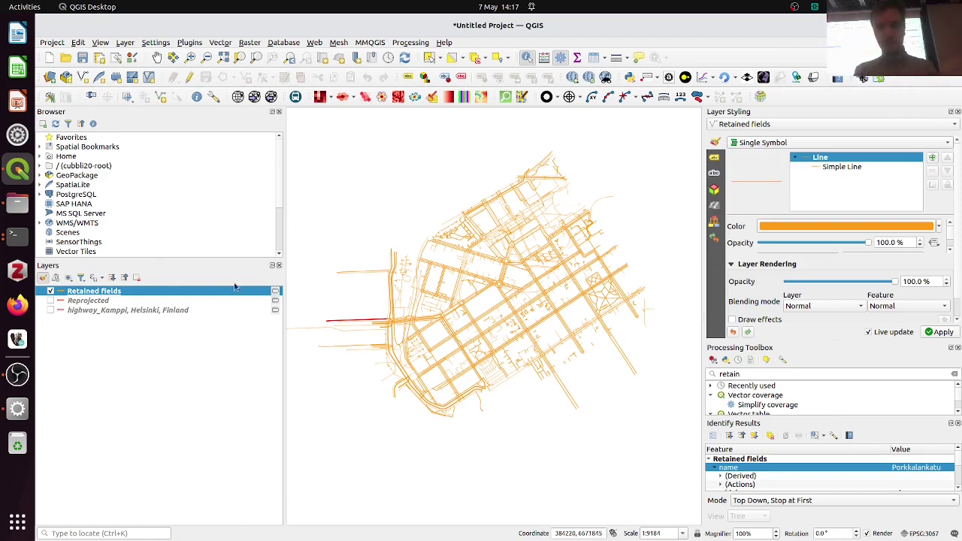
{"action": "left_click", "coordinate": [115, 302]}
{"action": "left_click", "coordinate": [117, 292]}
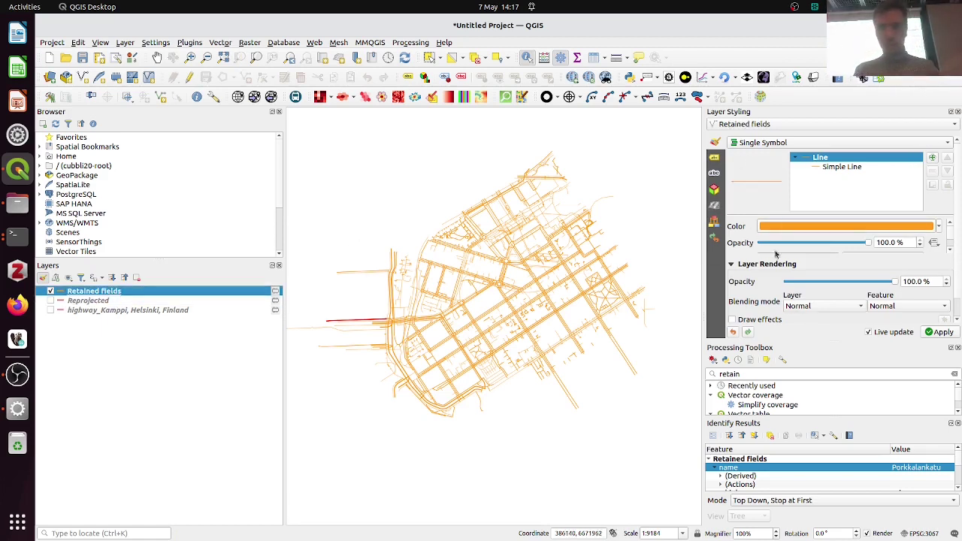
{"action": "left_click", "coordinate": [958, 423]}
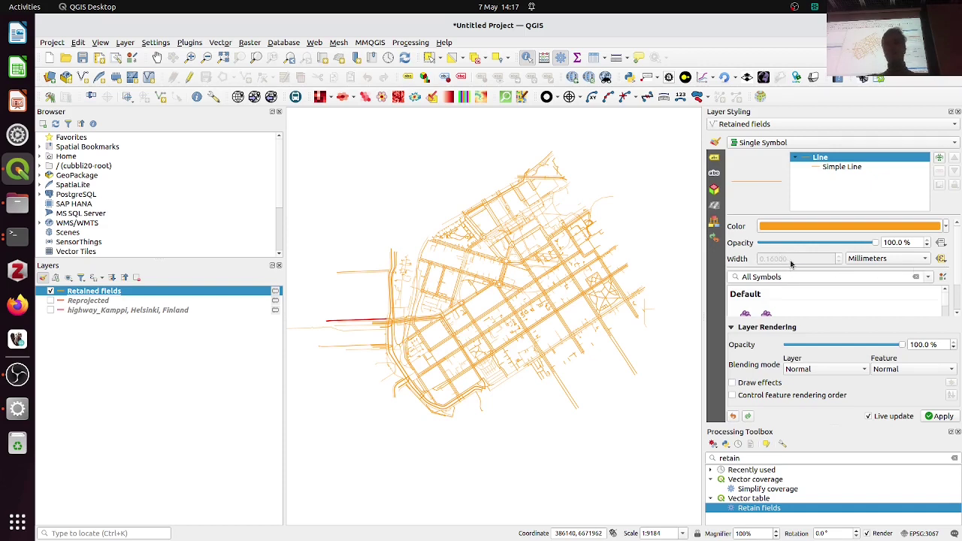
{"action": "scroll", "coordinate": [574, 275], "scroll_direction": "down", "scroll_amount": 1}
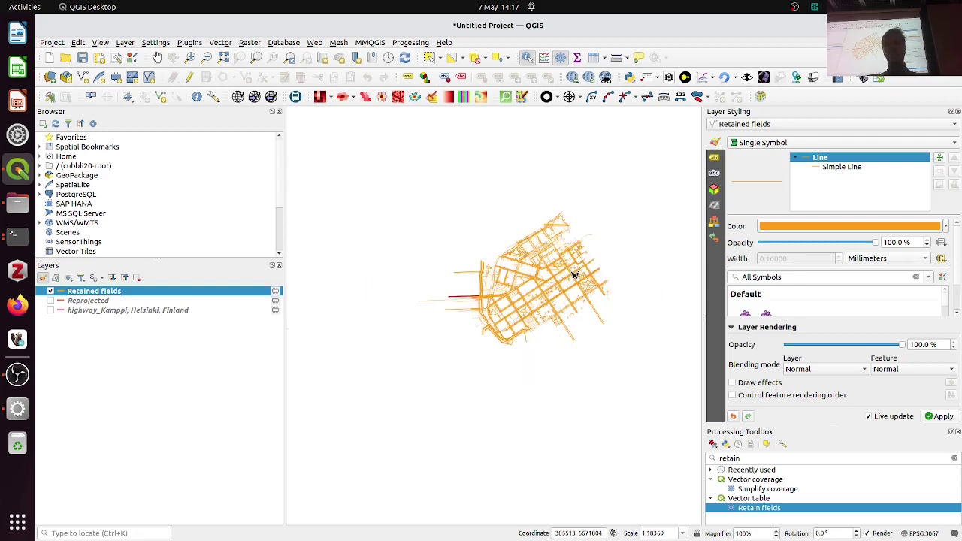
{"action": "scroll", "coordinate": [574, 275], "scroll_direction": "up", "scroll_amount": 1}
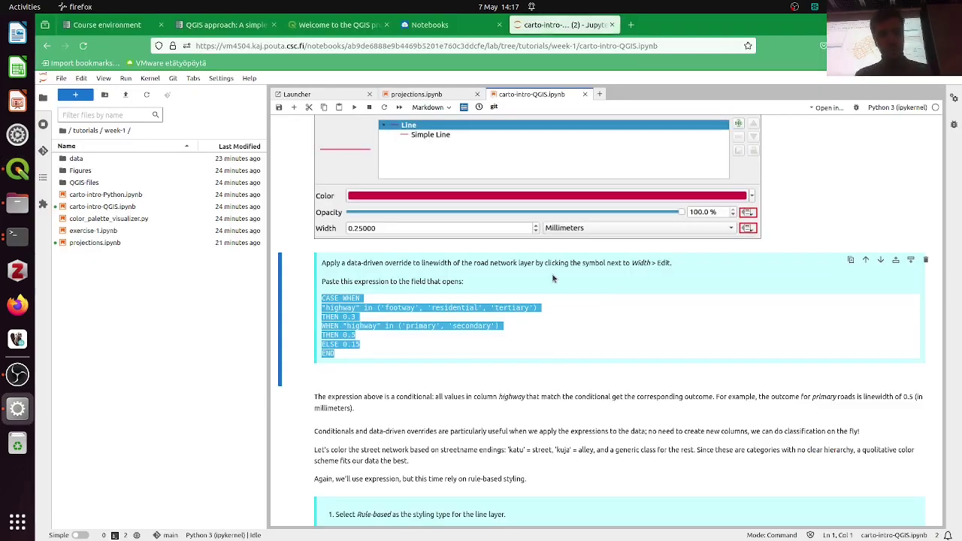
Switch to the tutorial notebook in Firefox and read the instructions for rule-based styling by street name ending.
{"action": "key", "text": "alt+Tab"}
{"action": "scroll", "coordinate": [533, 327], "scroll_direction": "down", "scroll_amount": 4}
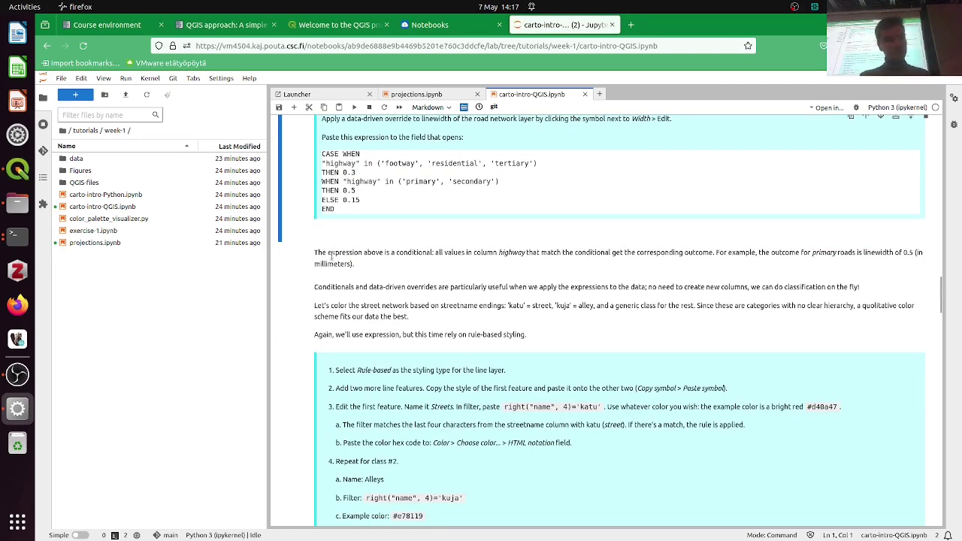
{"action": "scroll", "coordinate": [551, 350], "scroll_direction": "down", "scroll_amount": 4}
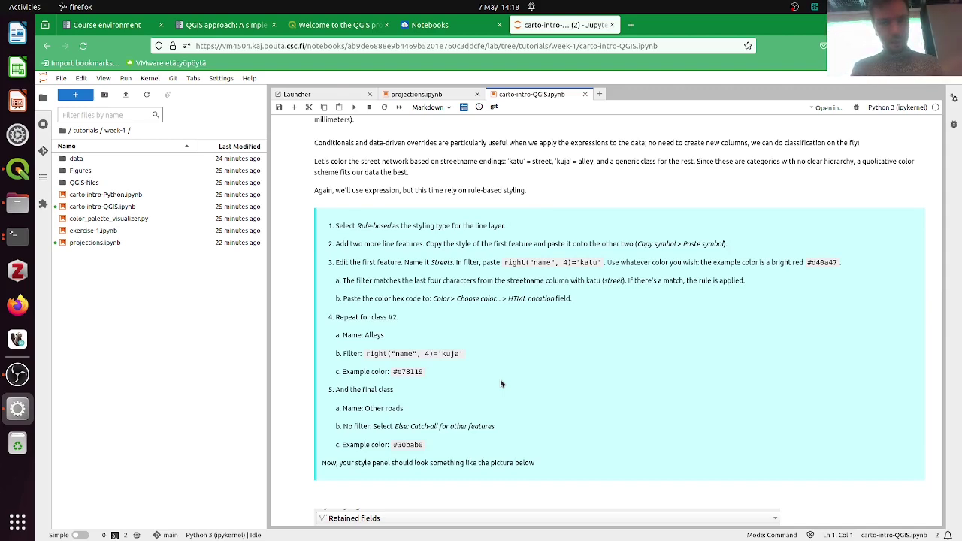
Back in QGIS, change the Retained fields layer's styling to Rule-based and add two more rules without filters.
{"action": "key", "text": "alt+Tab"}
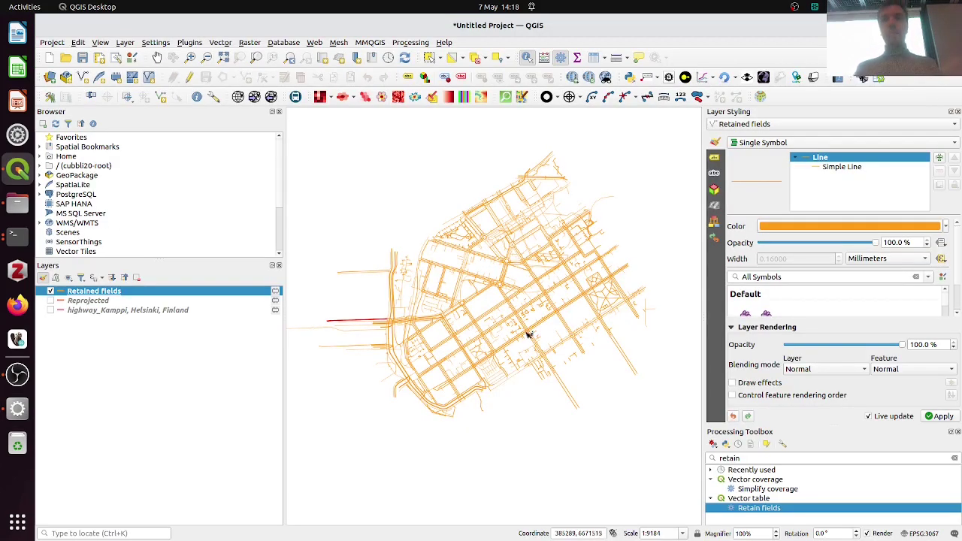
{"action": "left_click", "coordinate": [760, 142]}
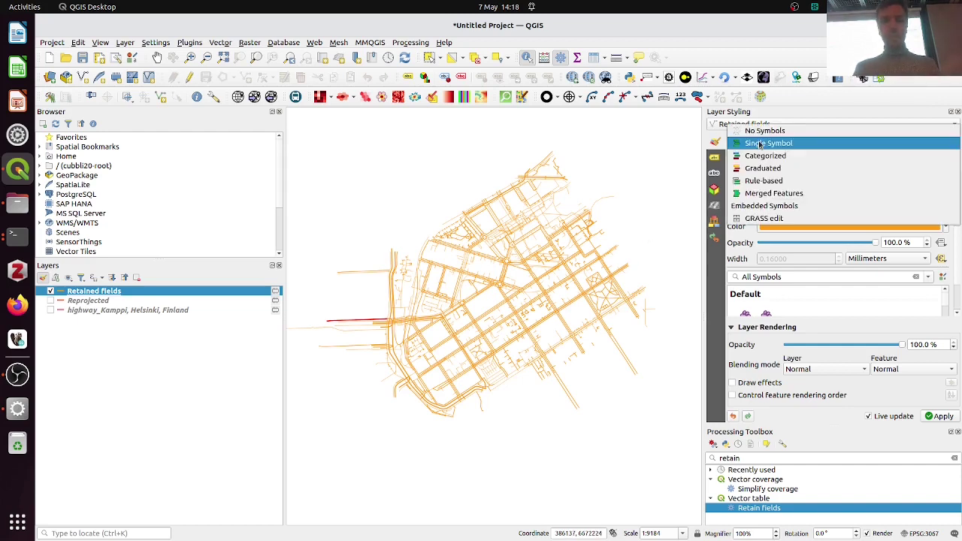
{"action": "left_click", "coordinate": [780, 181]}
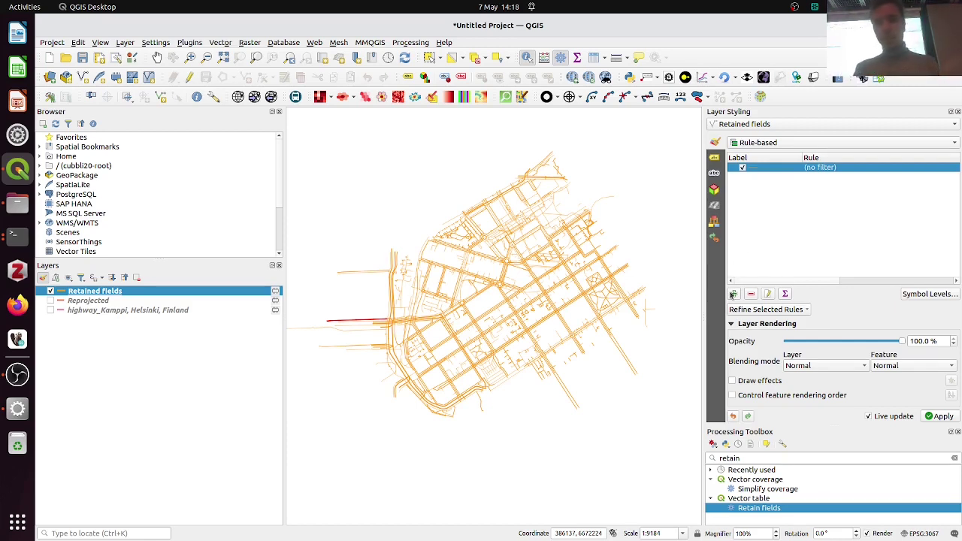
{"action": "left_click", "coordinate": [734, 294]}
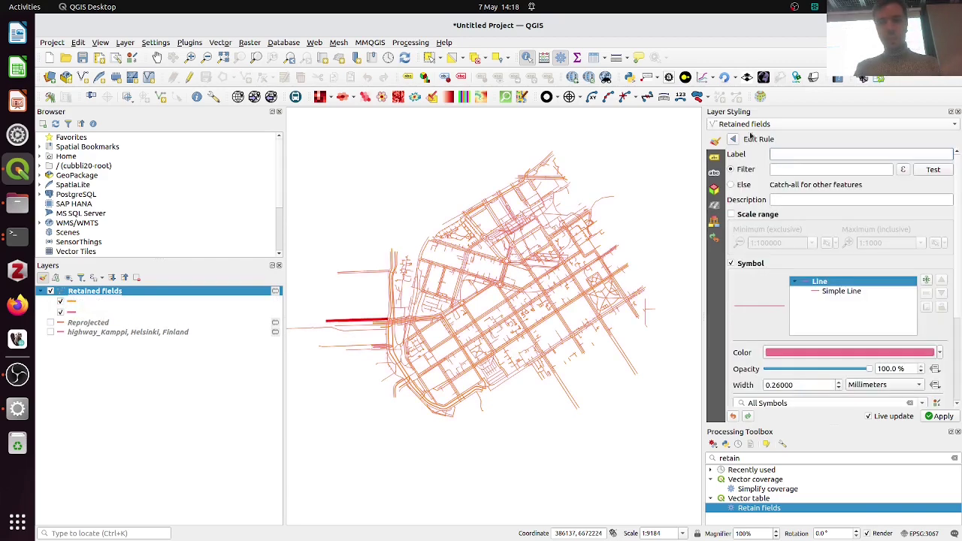
{"action": "left_click", "coordinate": [733, 143]}
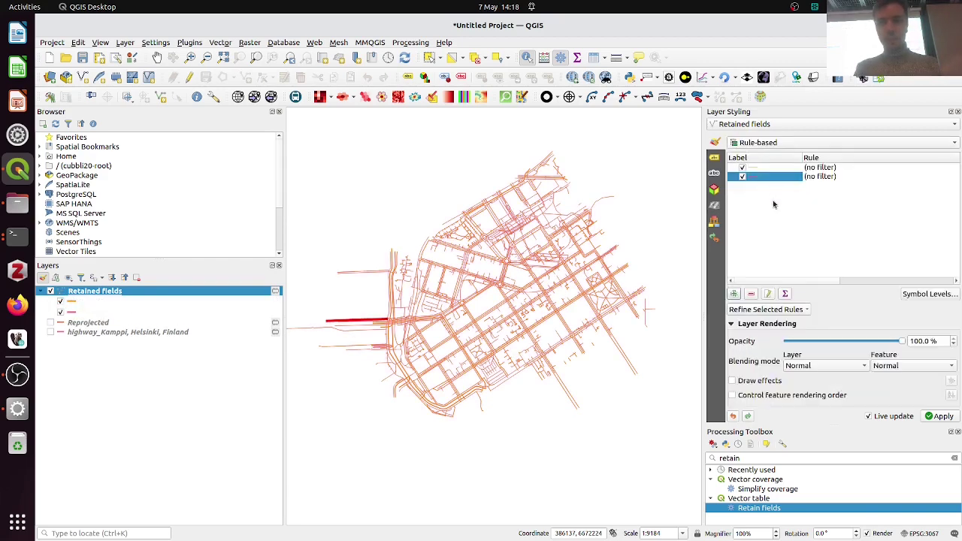
{"action": "left_click", "coordinate": [736, 298]}
{"action": "left_click", "coordinate": [733, 139]}
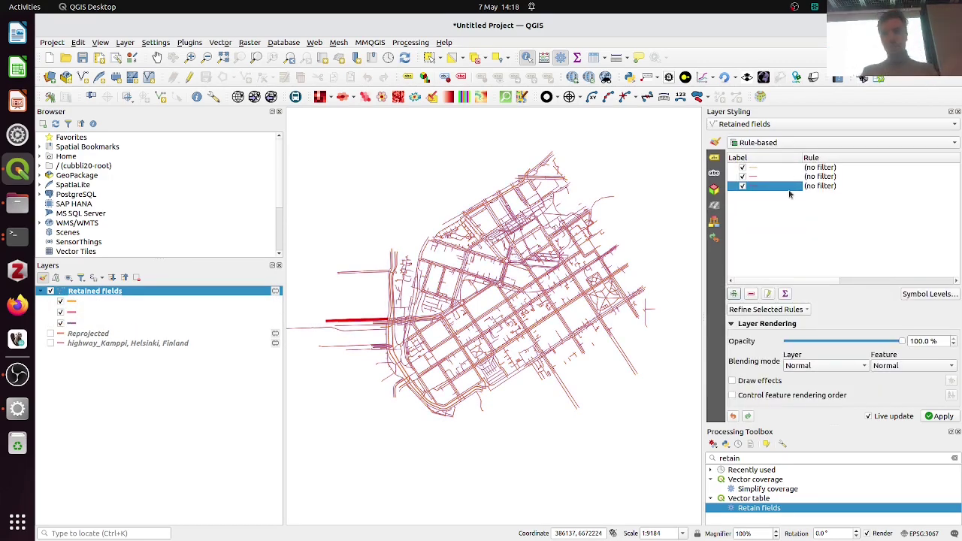
Copy the data-defined width override expression from the first rule's line symbol.
{"action": "double_click", "coordinate": [797, 166]}
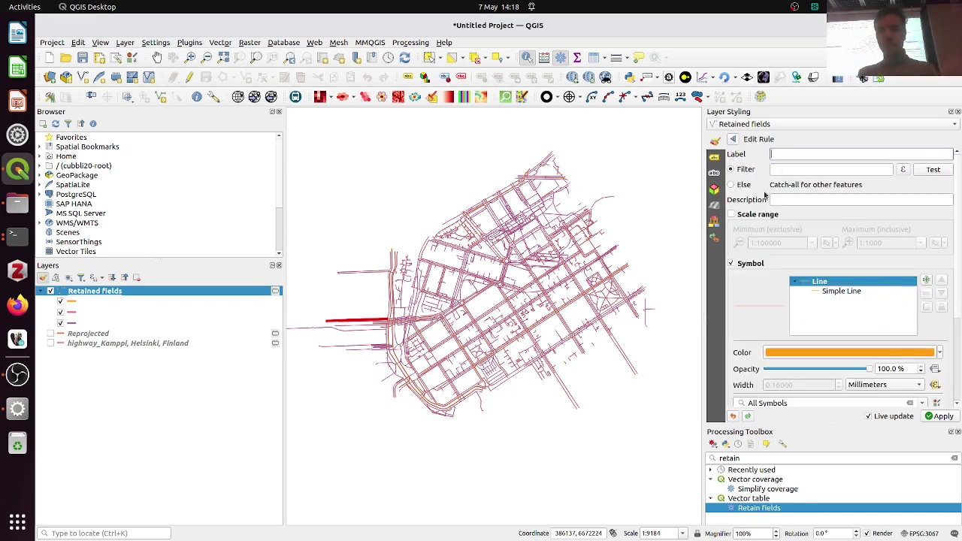
{"action": "left_click", "coordinate": [733, 141]}
{"action": "left_click", "coordinate": [776, 178]}
{"action": "double_click", "coordinate": [776, 178]}
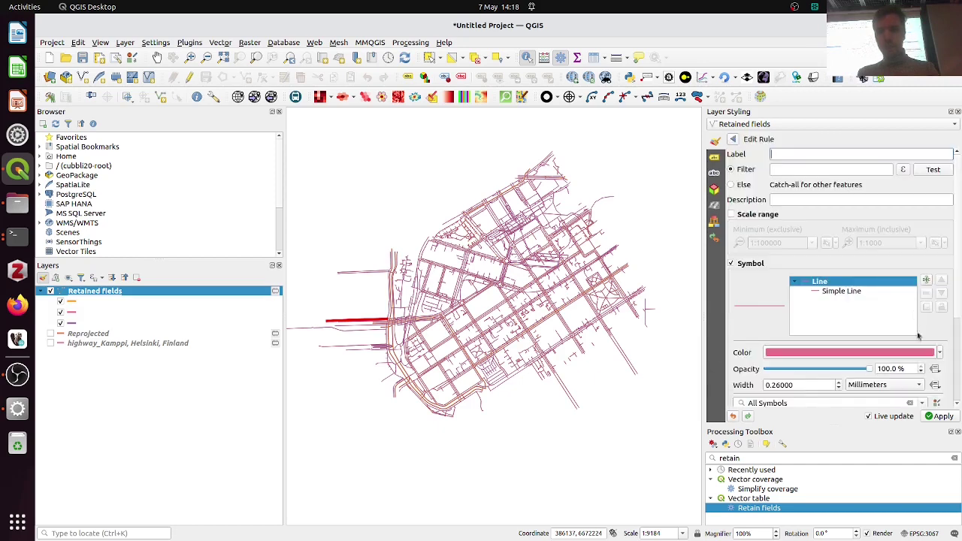
{"action": "left_click", "coordinate": [735, 141]}
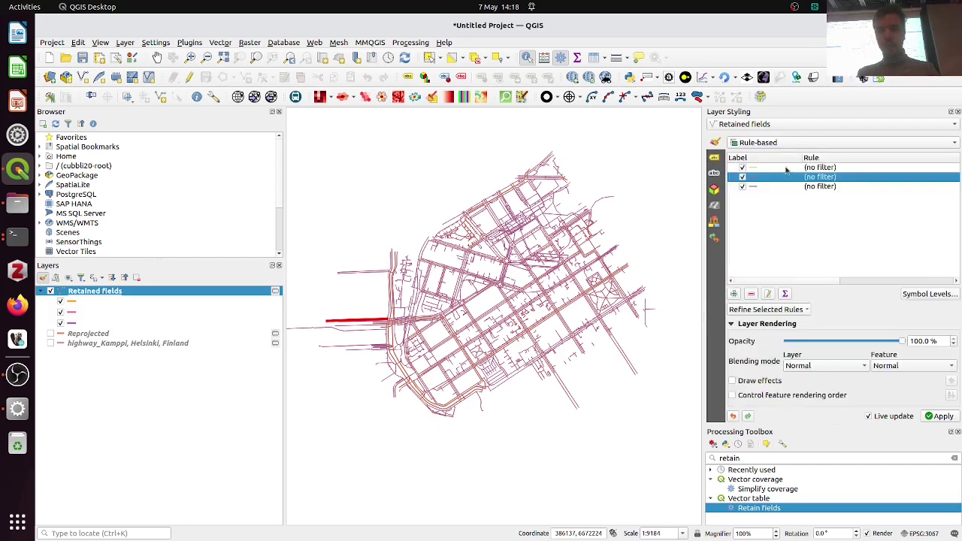
{"action": "double_click", "coordinate": [787, 167]}
{"action": "left_click", "coordinate": [935, 386]}
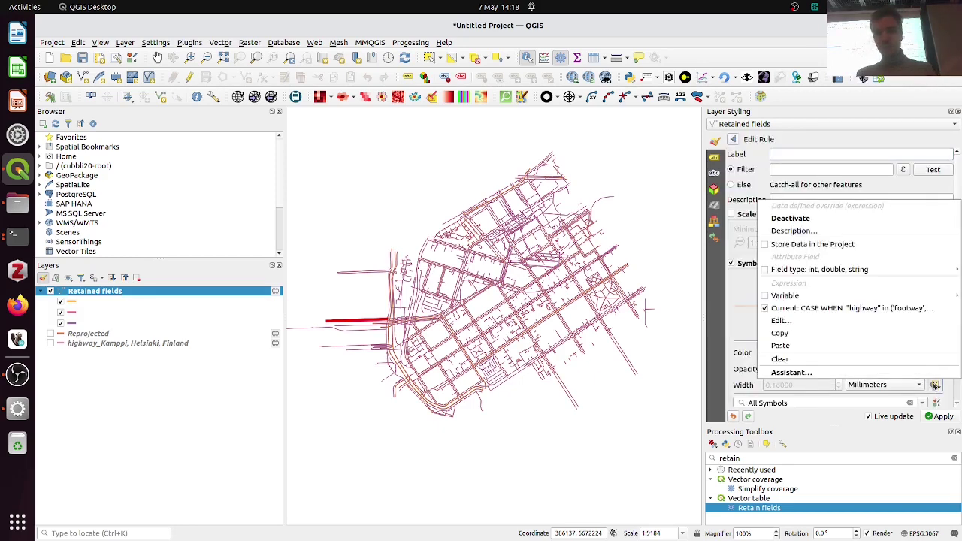
{"action": "left_click", "coordinate": [843, 334]}
{"action": "left_click", "coordinate": [737, 141]}
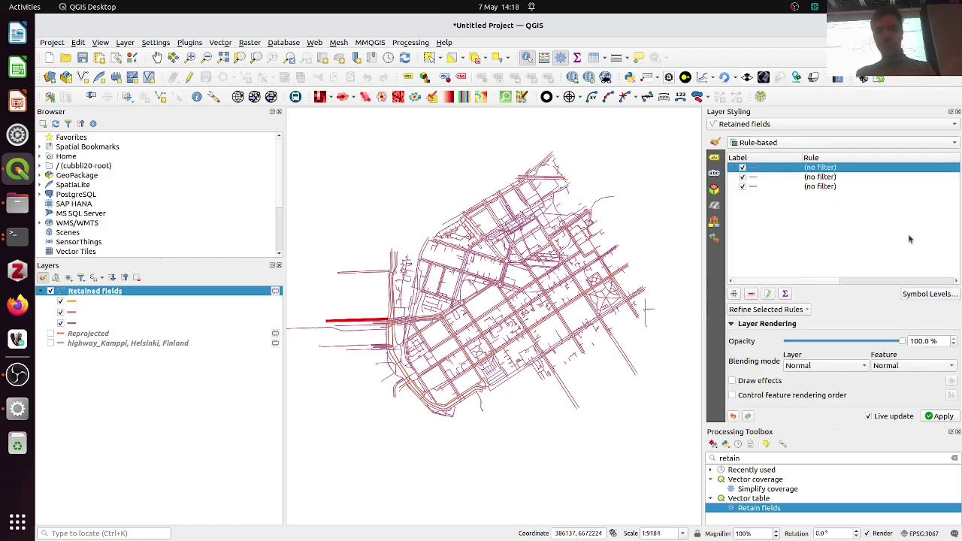
Paste the copied width override into the line symbols of the second and third rules.
{"action": "double_click", "coordinate": [783, 185]}
{"action": "left_click", "coordinate": [935, 385]}
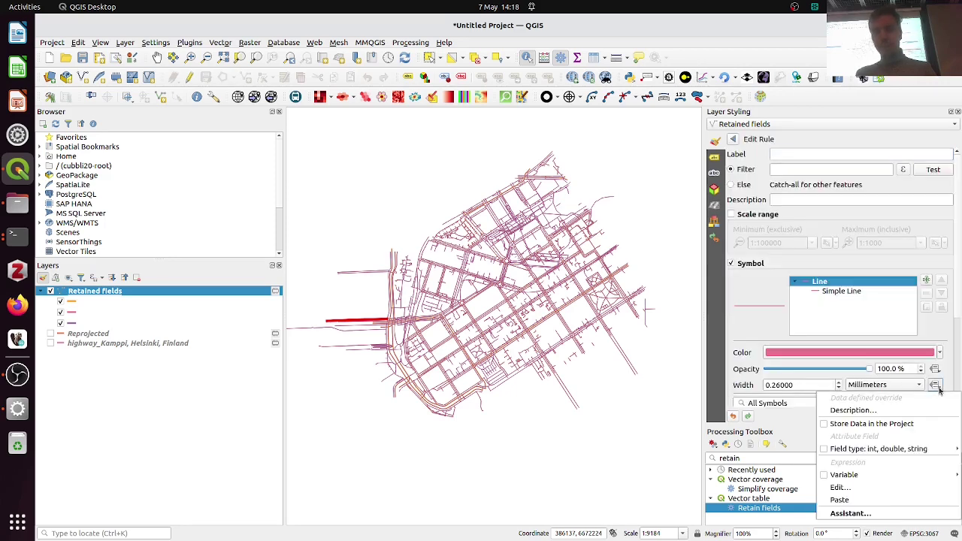
{"action": "left_click", "coordinate": [899, 501]}
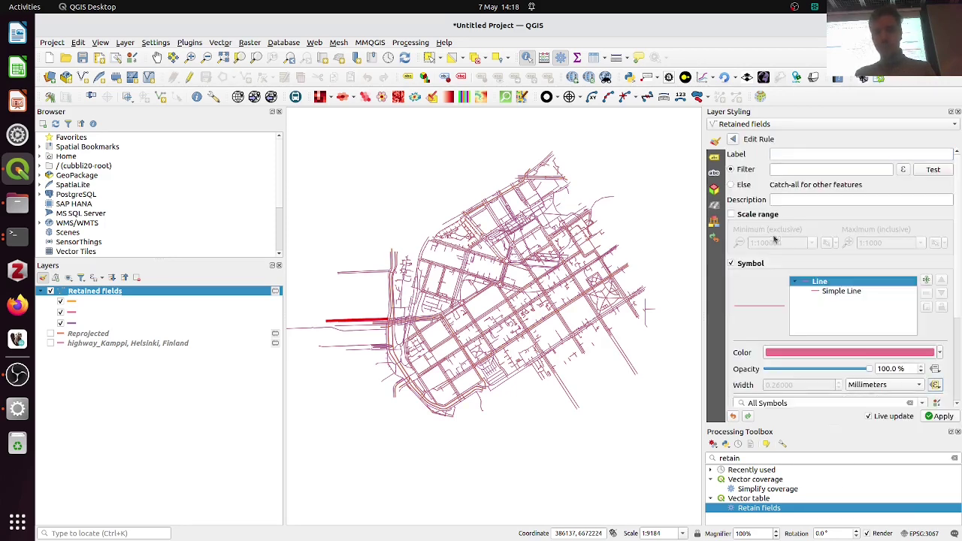
{"action": "left_click", "coordinate": [735, 140]}
{"action": "double_click", "coordinate": [787, 187]}
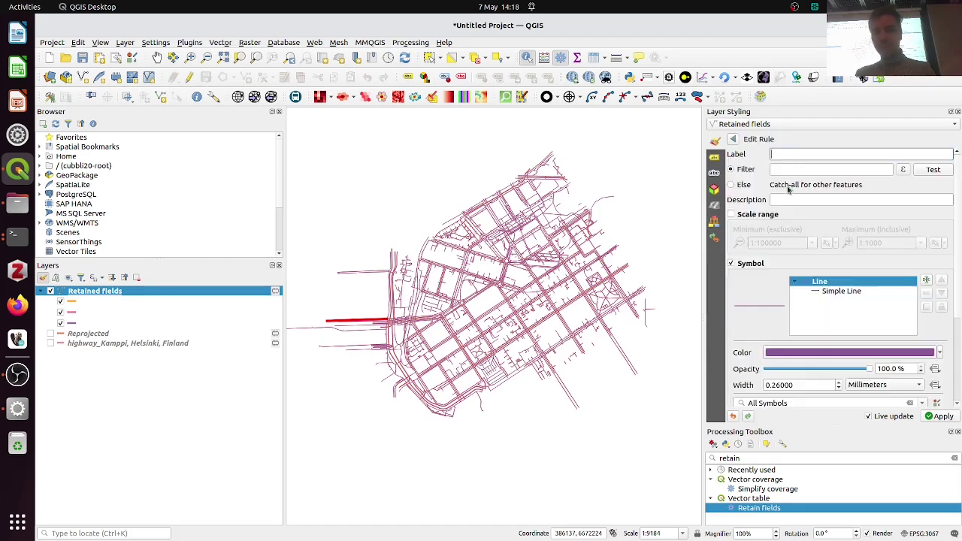
{"action": "left_click", "coordinate": [935, 385]}
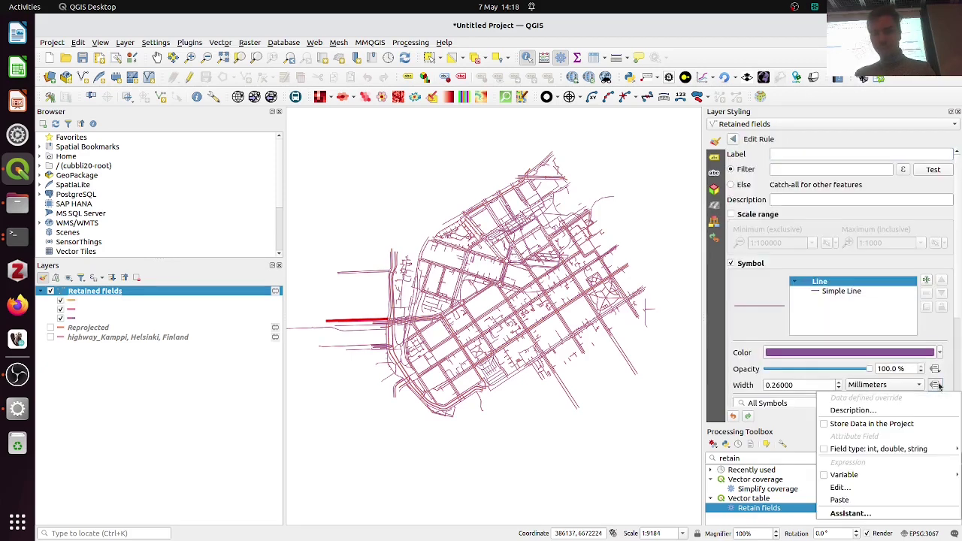
{"action": "left_click", "coordinate": [882, 500]}
{"action": "left_click", "coordinate": [734, 140]}
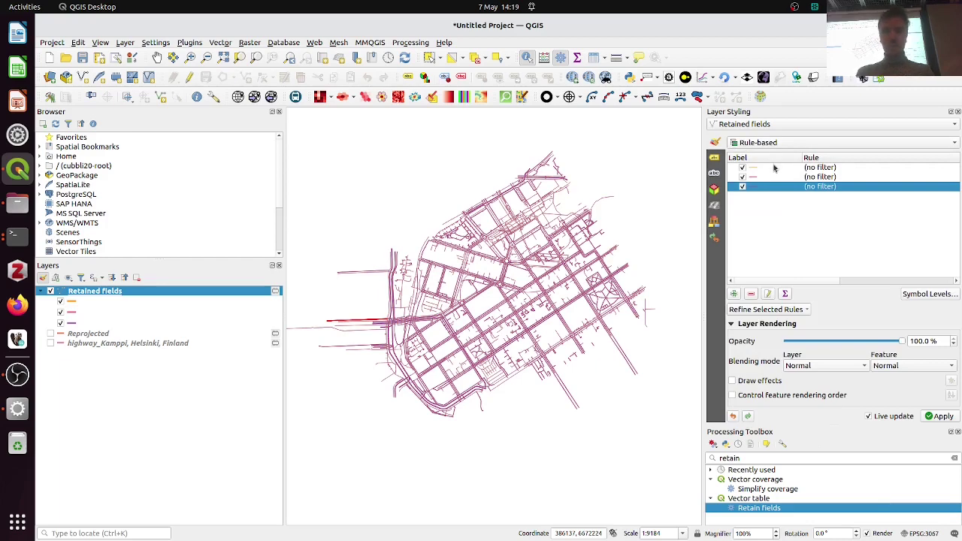
Check the first class name in the Firefox notebook and, back in QGIS, label the first rule Streets.
{"action": "double_click", "coordinate": [825, 169]}
{"action": "key", "text": "alt+Tab"}
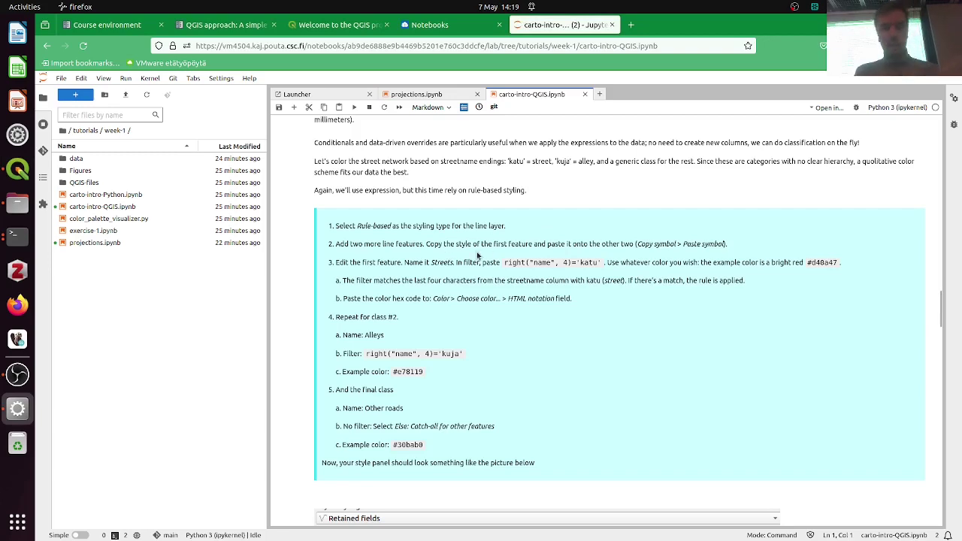
{"action": "key", "text": "alt+Tab"}
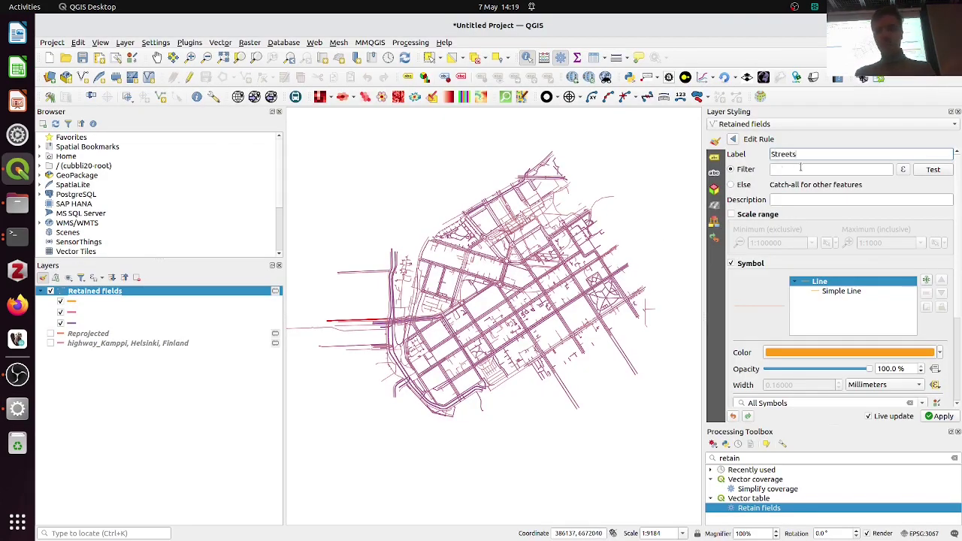
Copy right("name", 4)='katu' from the Firefox notebook and, back in QGIS, set it as the Streets rule's filter expression.
{"action": "left_click", "coordinate": [782, 169]}
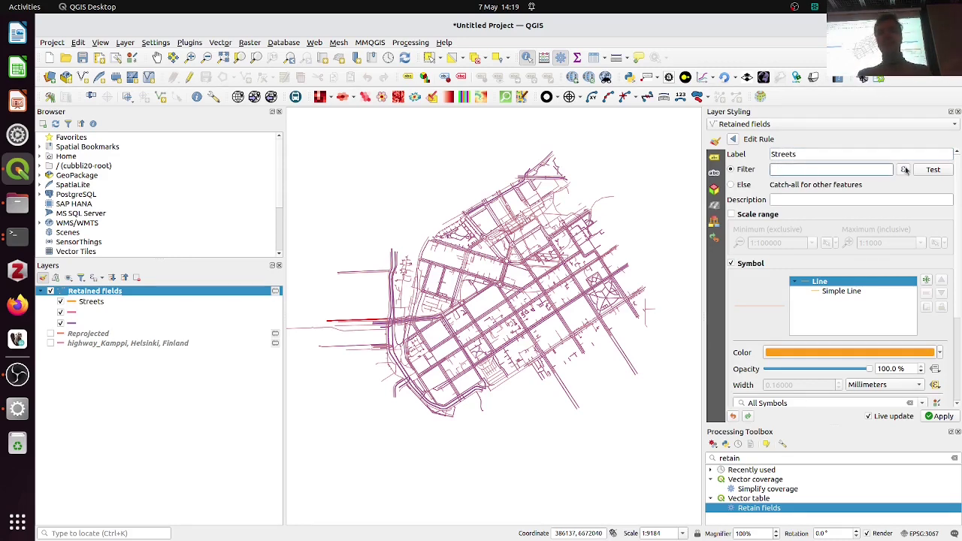
{"action": "left_click", "coordinate": [905, 169]}
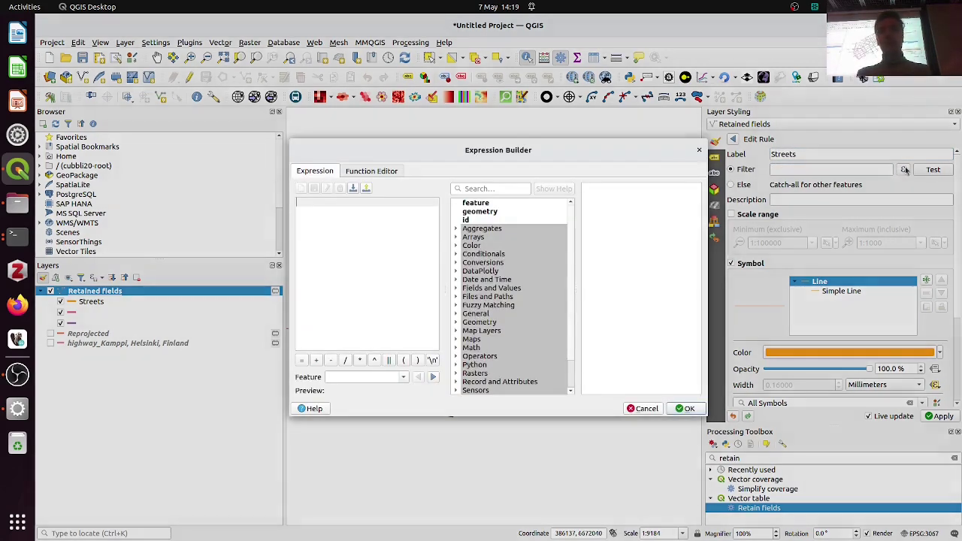
{"action": "key", "text": "alt+Tab"}
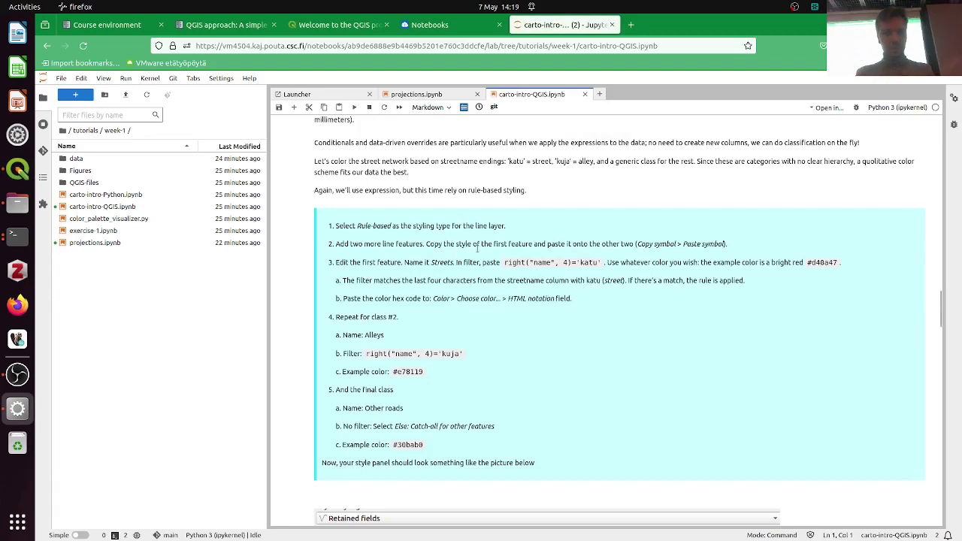
{"action": "left_click_drag", "start_coordinate": [504, 263], "coordinate": [599, 262]}
{"action": "key", "text": "ctrl+c"}
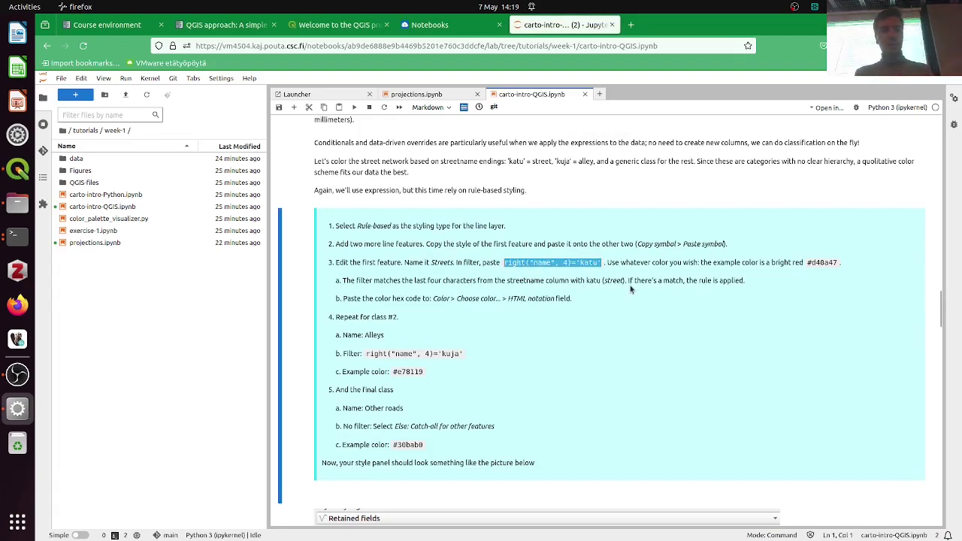
{"action": "left_click", "coordinate": [583, 263]}
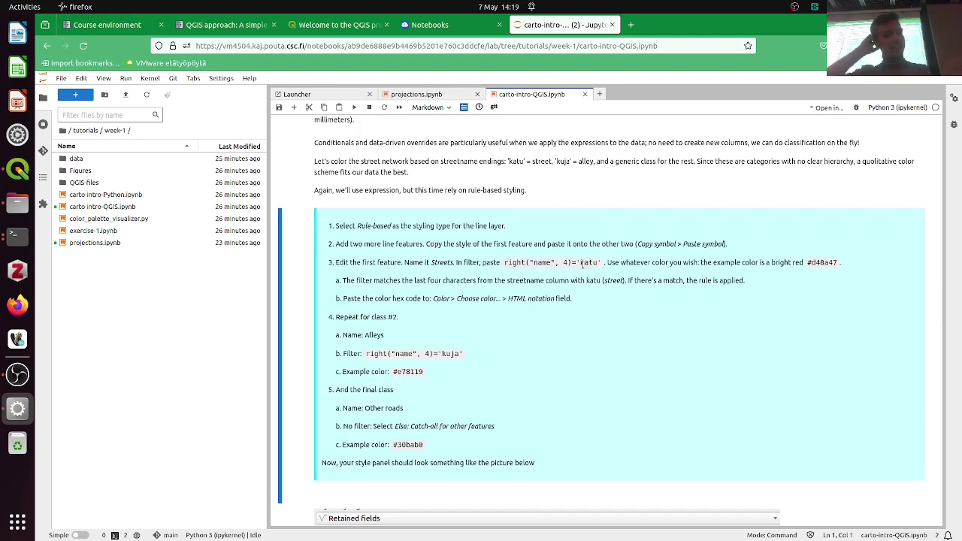
{"action": "key", "text": "alt+Tab"}
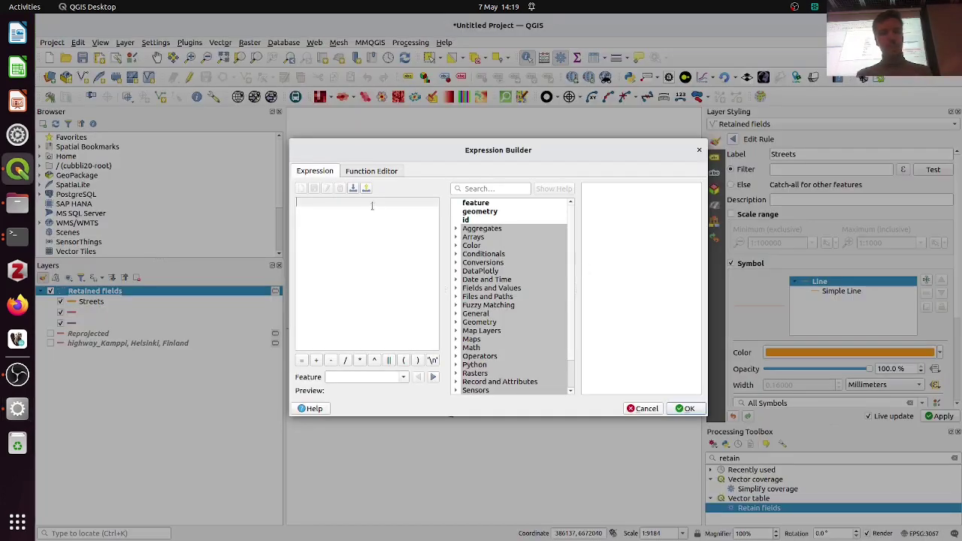
{"action": "key", "text": "ctrl+v"}
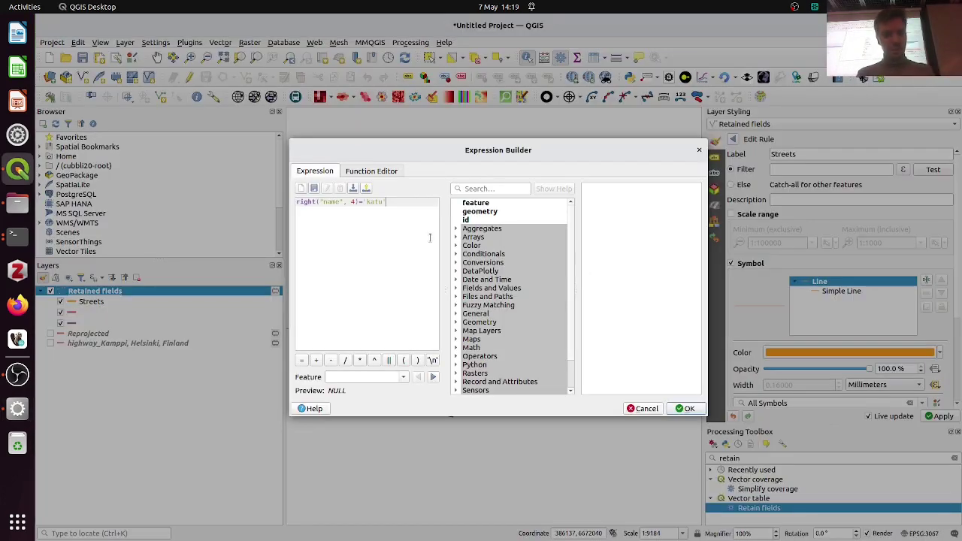
{"action": "left_click", "coordinate": [685, 408]}
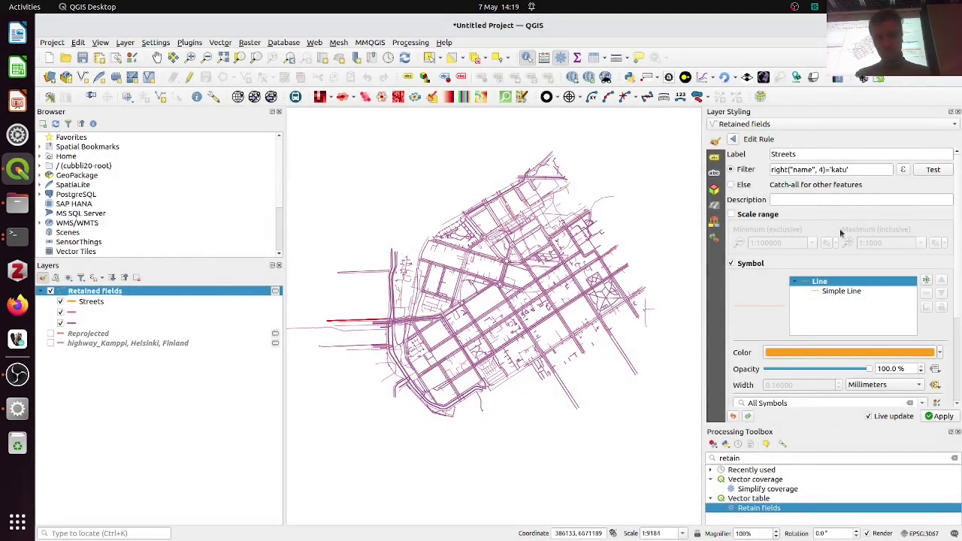
Copy the hex code #d40a47 from the Firefox notebook and, back in QGIS, set it as the Streets rule's line colour and return to the rule list.
{"action": "left_click", "coordinate": [942, 352]}
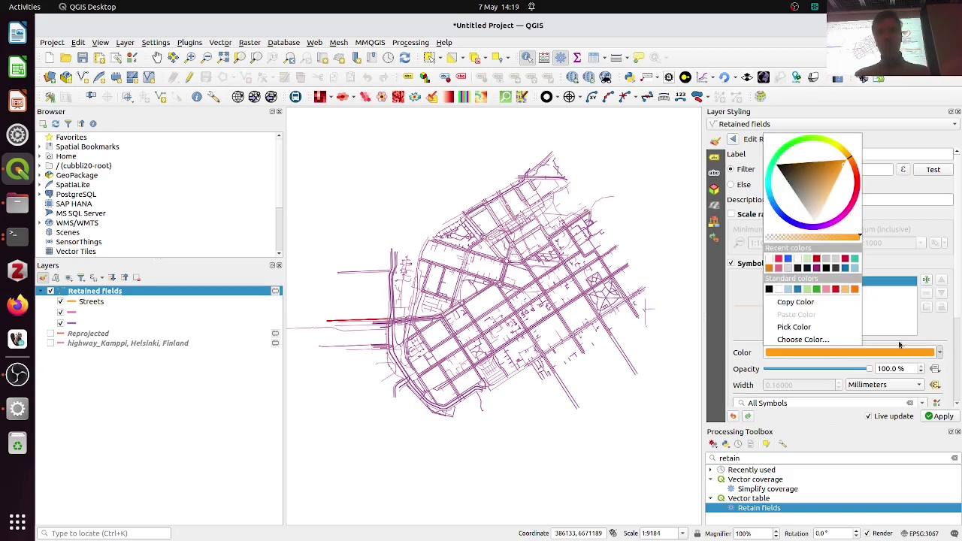
{"action": "left_click", "coordinate": [835, 338]}
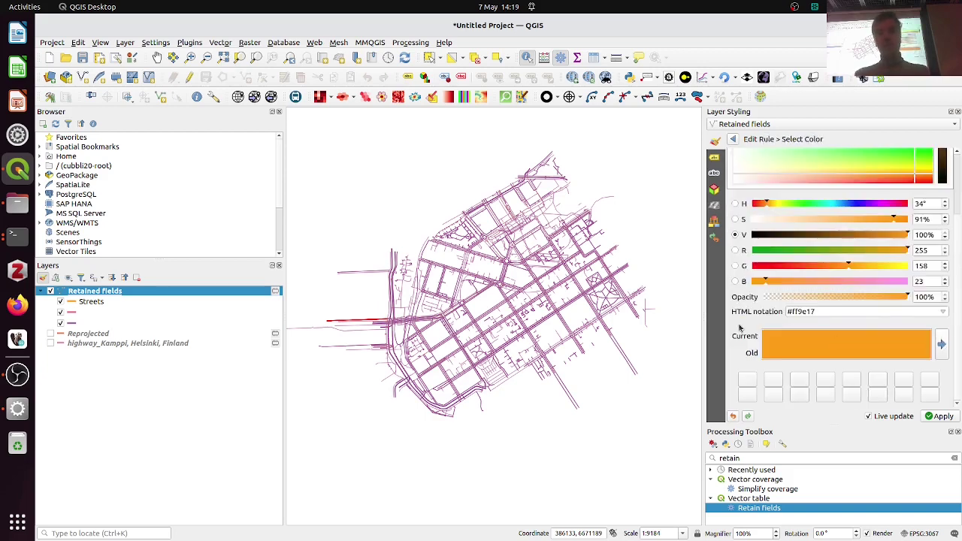
{"action": "key", "text": "alt+Tab"}
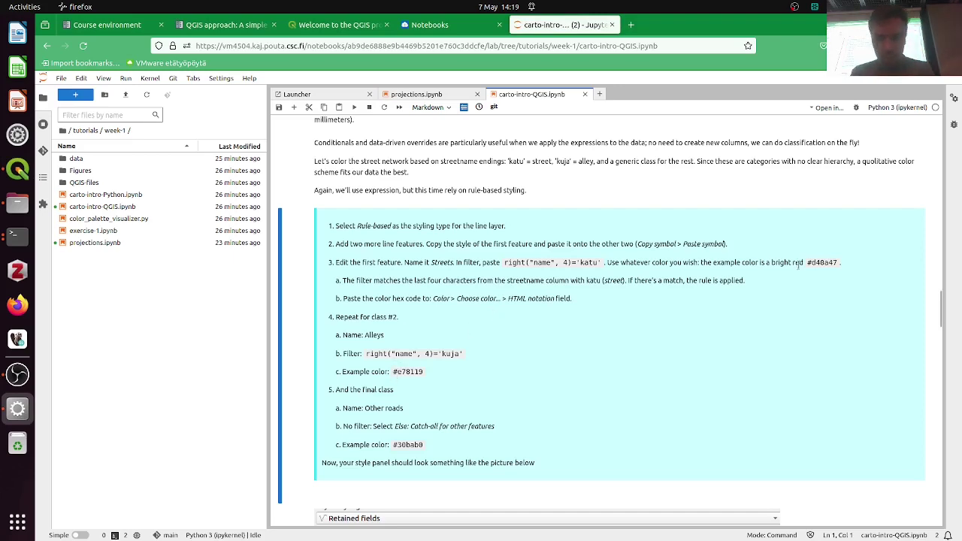
{"action": "left_click_drag", "start_coordinate": [809, 267], "coordinate": [838, 261]}
{"action": "key", "text": "ctrl+c"}
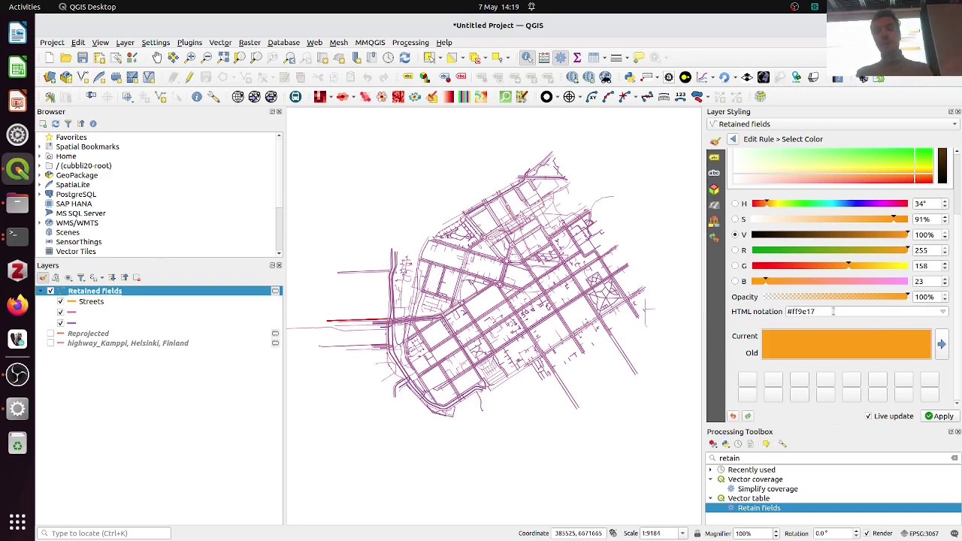
{"action": "triple_click", "coordinate": [833, 311]}
{"action": "key", "text": "ctrl+v"}
{"action": "key", "text": "Return"}
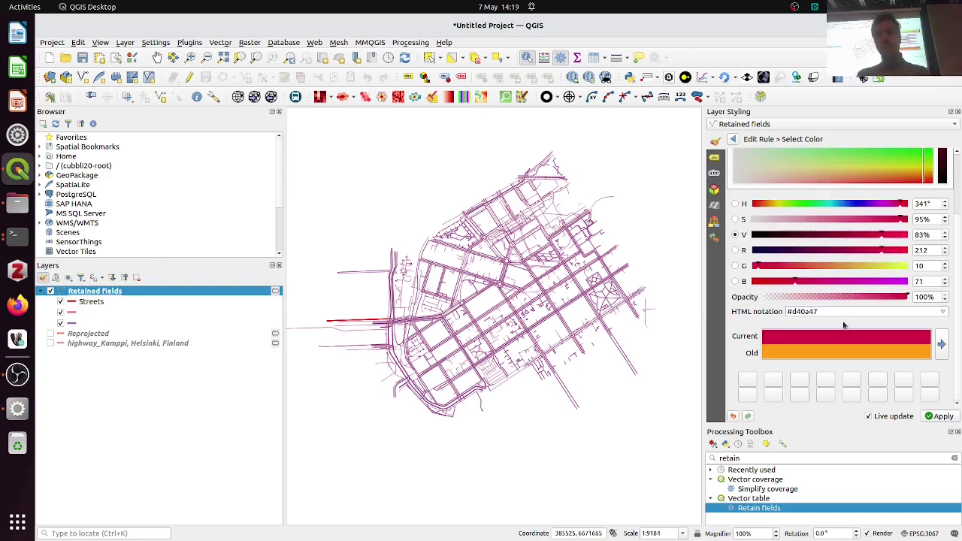
{"action": "left_click", "coordinate": [733, 141]}
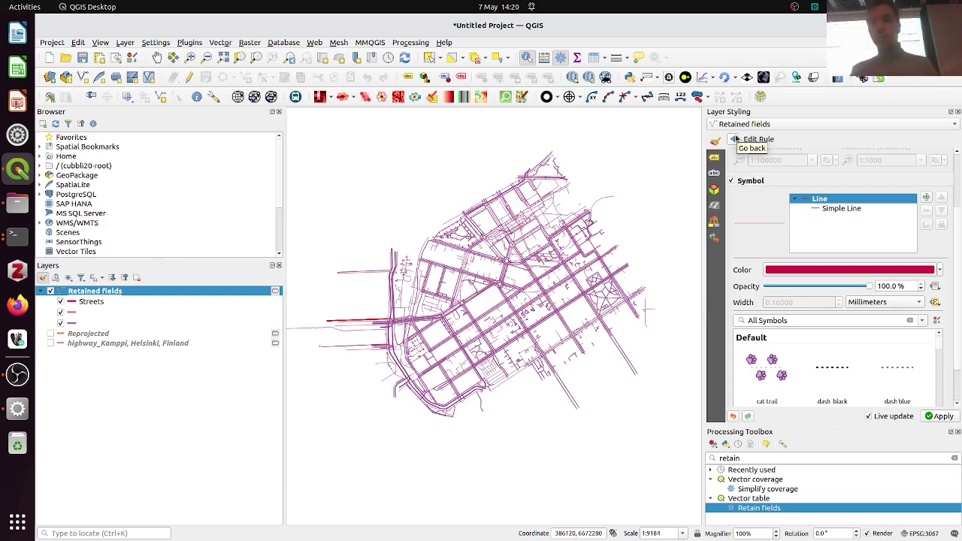
{"action": "left_click", "coordinate": [734, 139]}
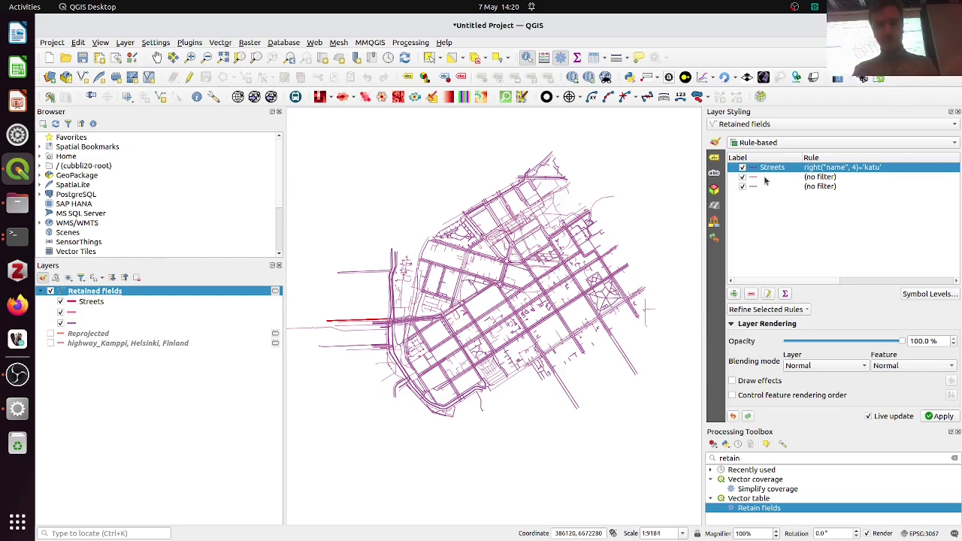
Label the second rule Alleys and set its filter to right("name", 4)='kuja', taken from the Firefox notebook.
{"action": "double_click", "coordinate": [765, 180]}
{"action": "key", "text": "alt+Tab"}
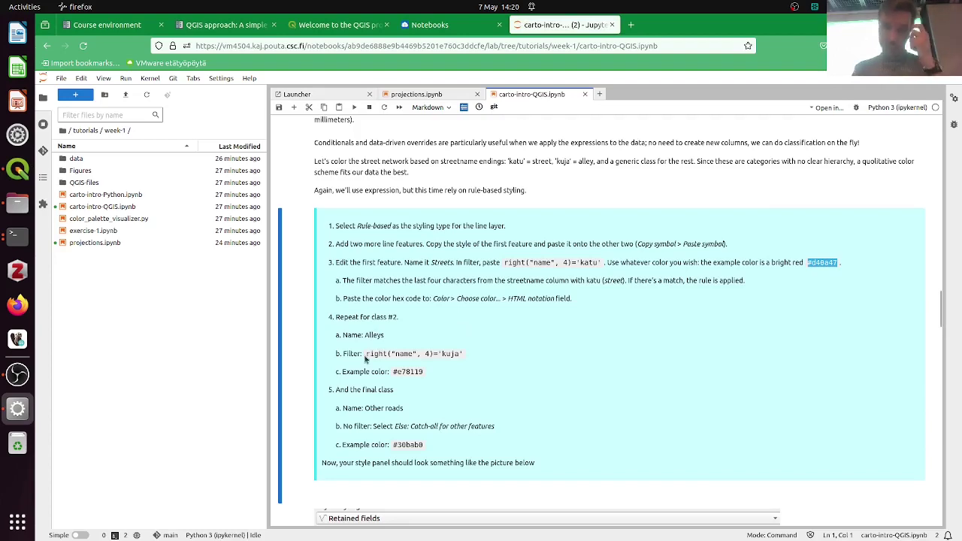
{"action": "left_click_drag", "start_coordinate": [365, 358], "coordinate": [465, 353]}
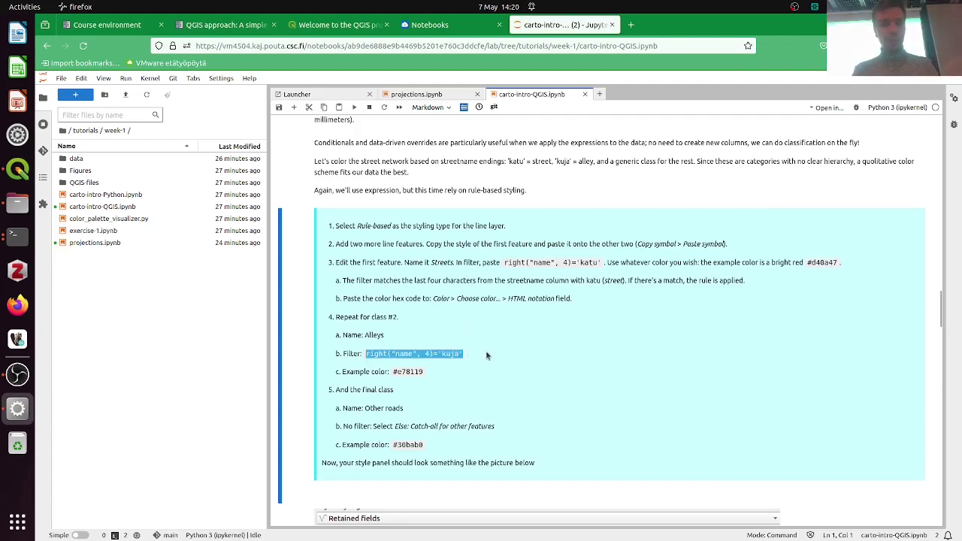
{"action": "key", "text": "alt+Tab"}
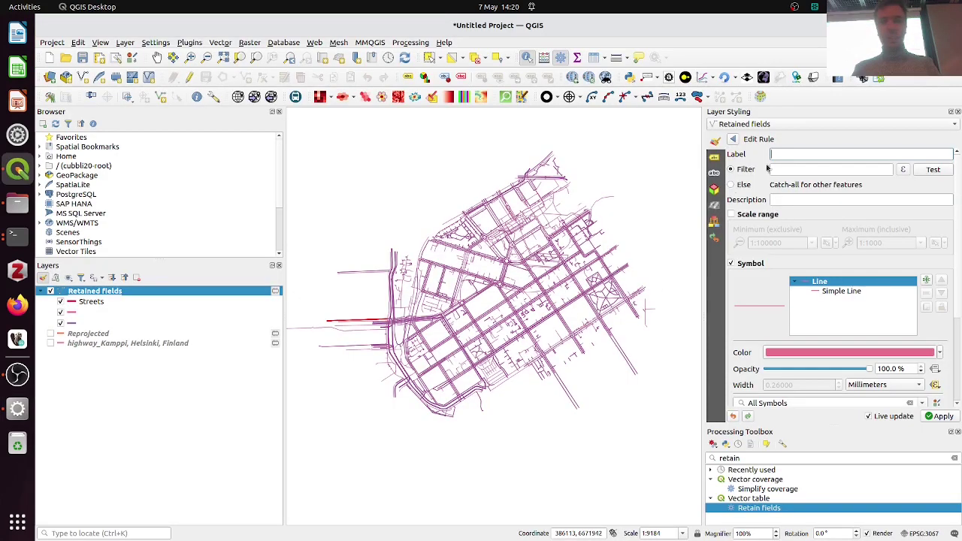
{"action": "left_click", "coordinate": [839, 169]}
{"action": "left_click", "coordinate": [902, 170]}
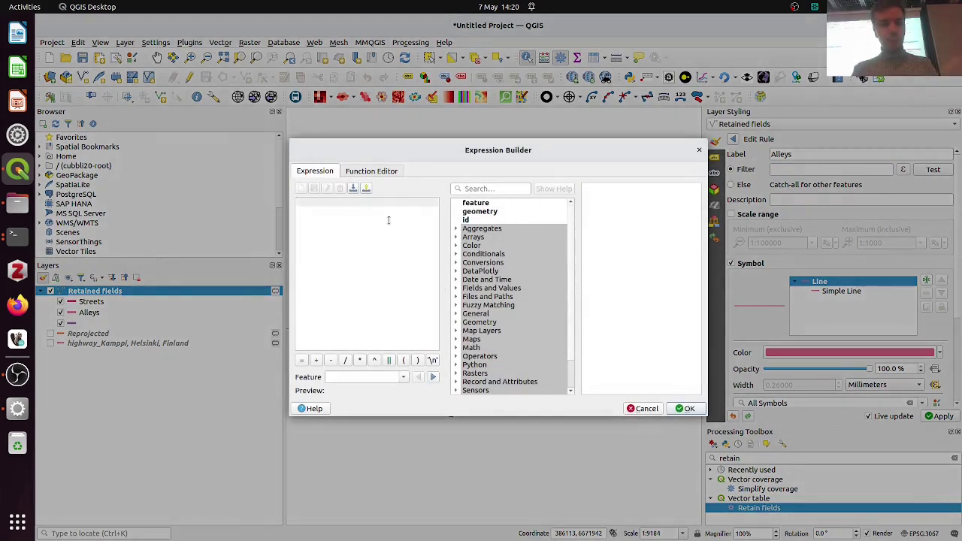
{"action": "type", "text": "right(\"name\", 4)= 'kuja'"}
{"action": "left_click", "coordinate": [682, 409]}
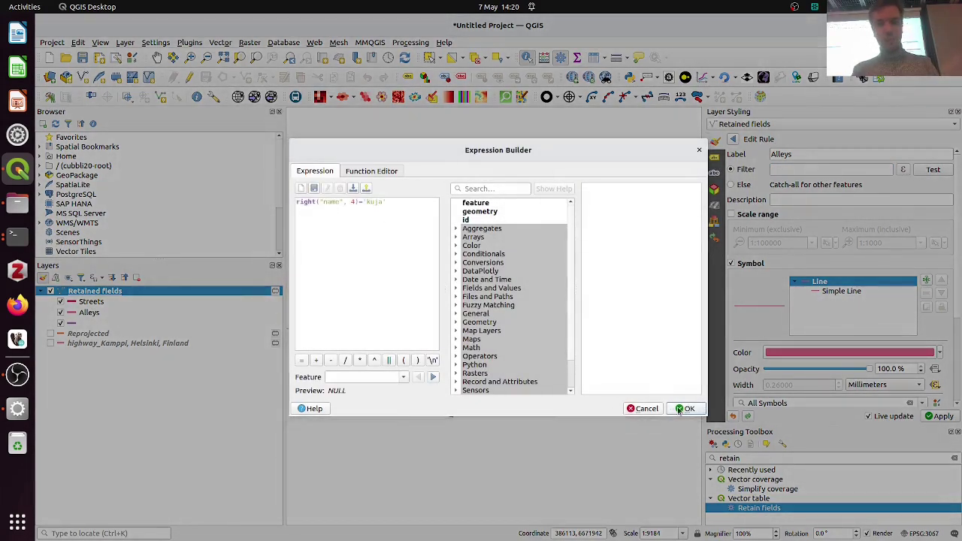
Copy the hex code #e78119 from the Firefox notebook and, back in QGIS, set it as the Alleys rule's line colour and return to the rule list.
{"action": "key", "text": "alt+Tab"}
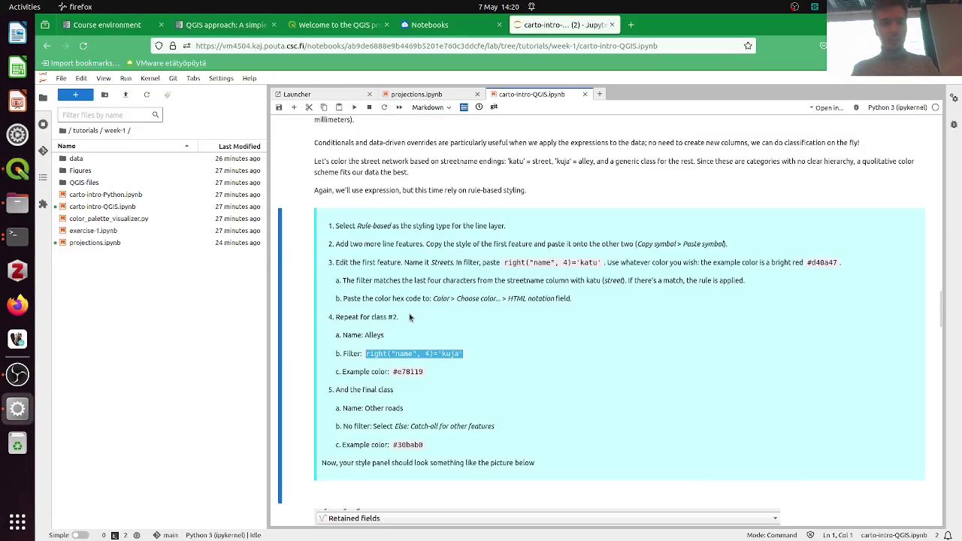
{"action": "left_click_drag", "start_coordinate": [393, 371], "coordinate": [425, 372]}
{"action": "key", "text": "ctrl+c"}
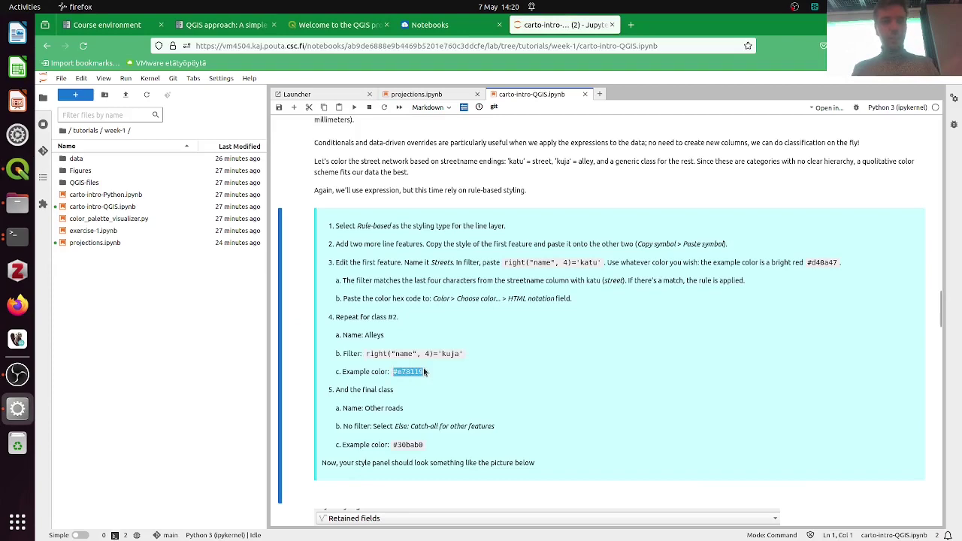
{"action": "key", "text": "alt+Tab"}
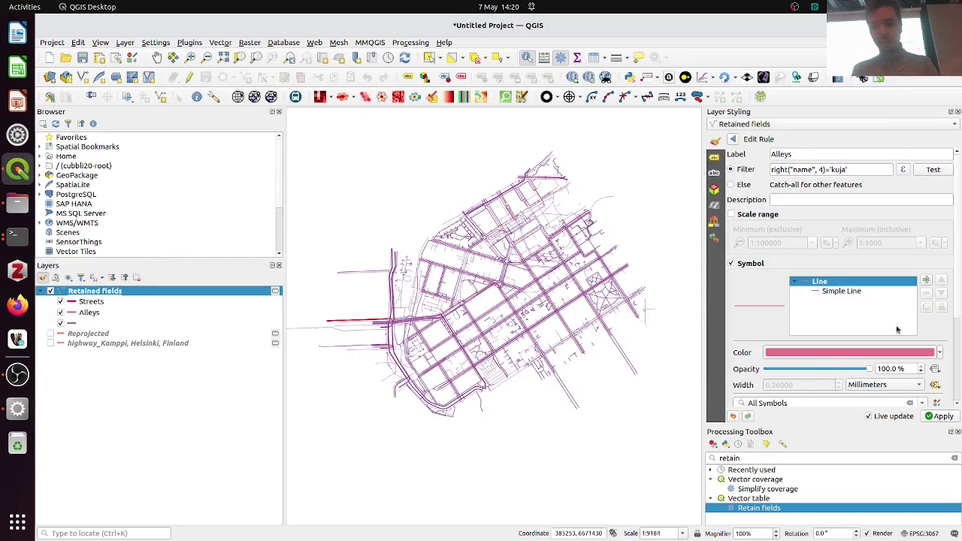
{"action": "left_click", "coordinate": [938, 353]}
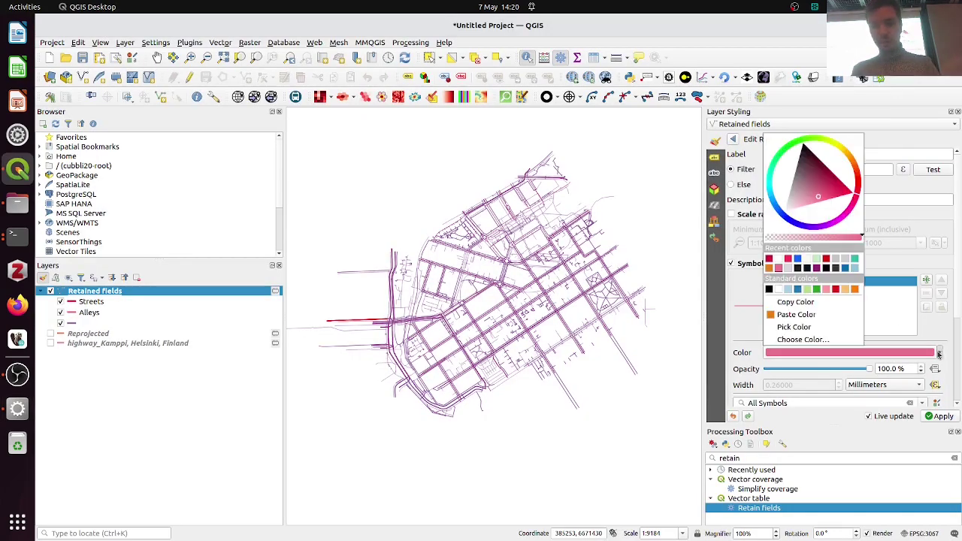
{"action": "left_click", "coordinate": [824, 340]}
{"action": "triple_click", "coordinate": [823, 311]}
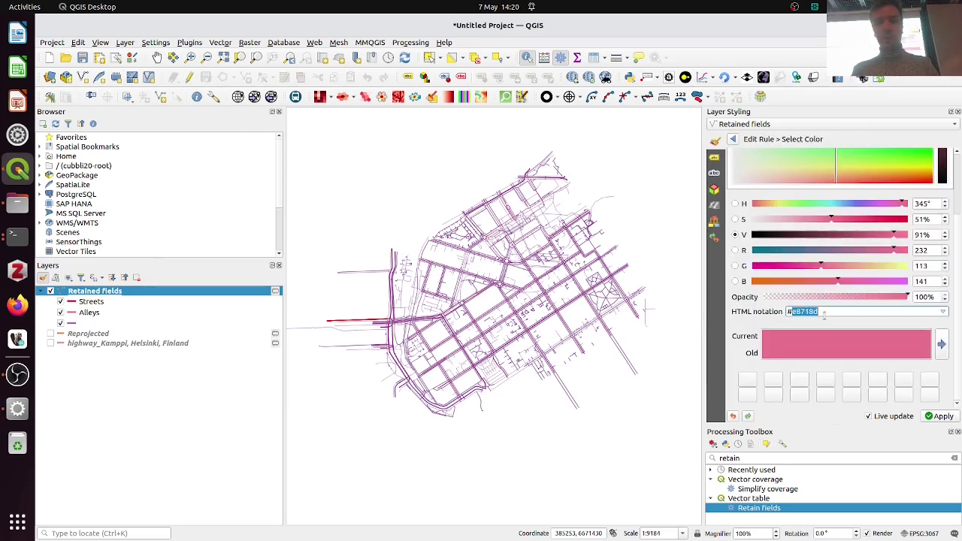
{"action": "key", "text": "ctrl+v"}
{"action": "key", "text": "Return"}
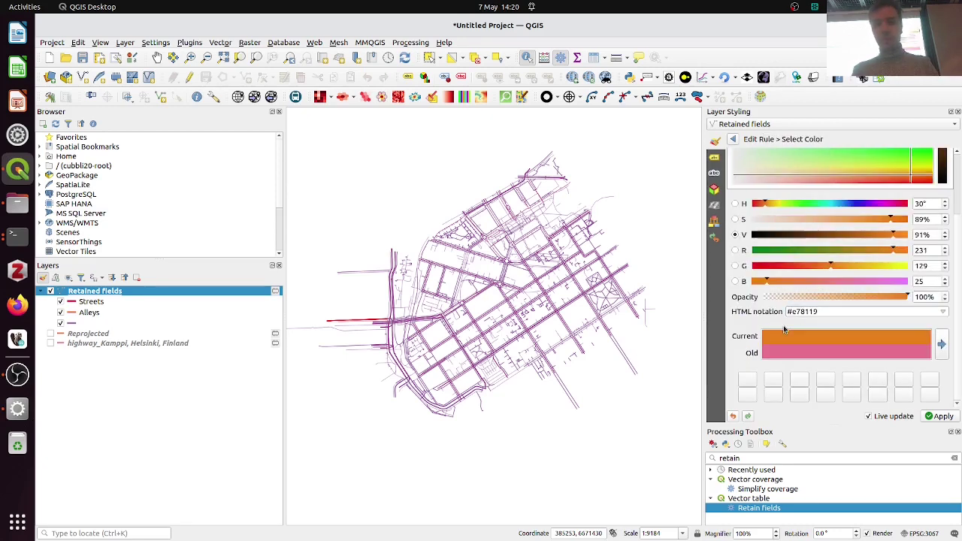
{"action": "left_click", "coordinate": [733, 140]}
{"action": "left_click", "coordinate": [733, 141]}
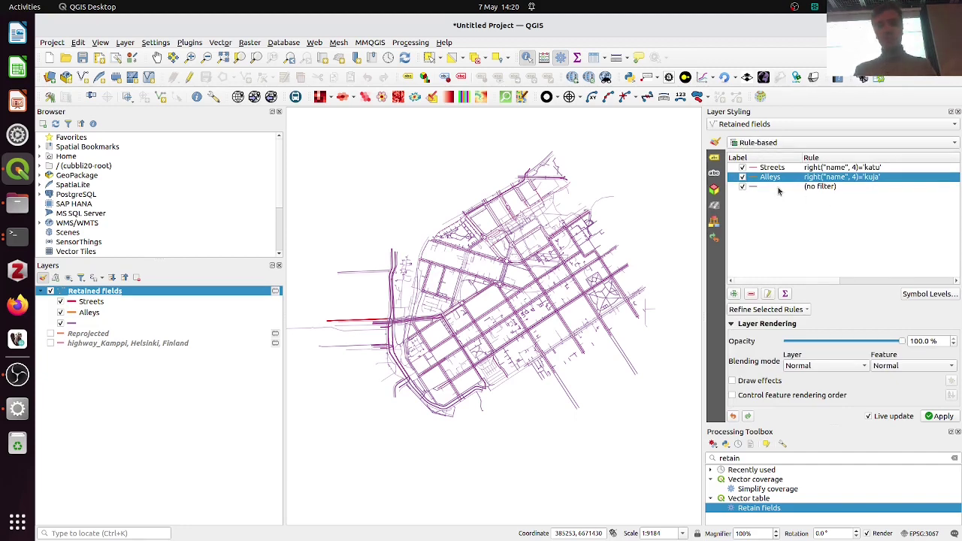
Check the final class in the Firefox notebook and, back in QGIS, label the third rule Other roads and make it the Else catch-all.
{"action": "key", "text": "alt+Tab"}
{"action": "key", "text": "alt+Tab"}
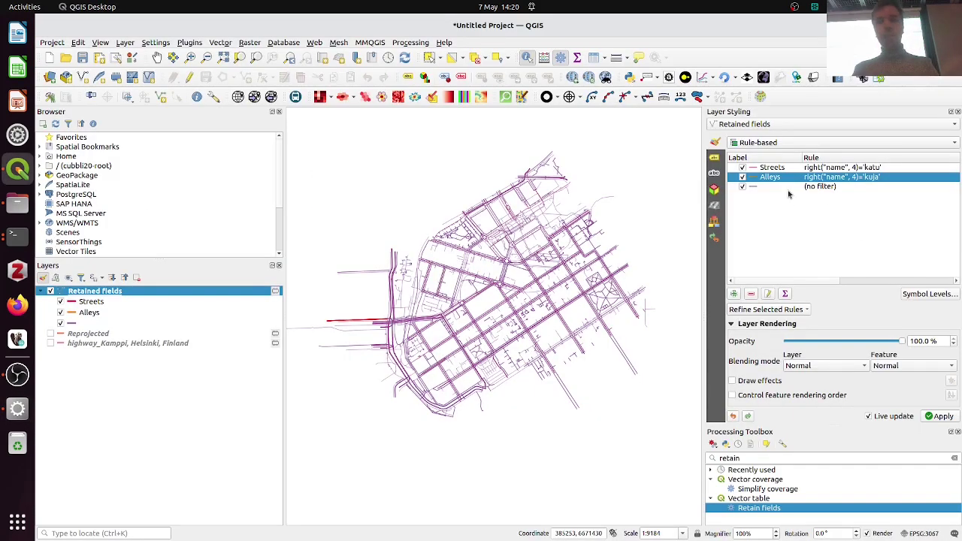
{"action": "double_click", "coordinate": [788, 187]}
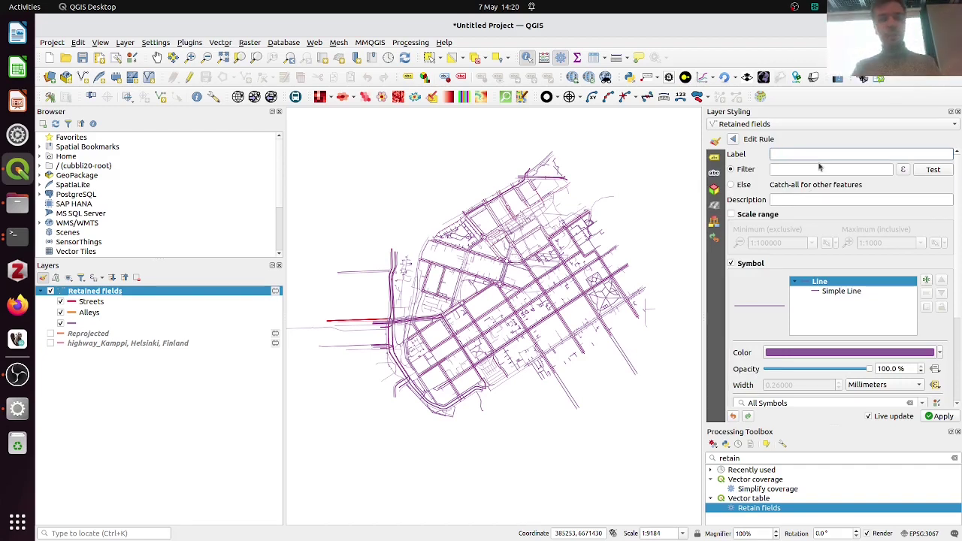
{"action": "key", "text": "alt+Tab"}
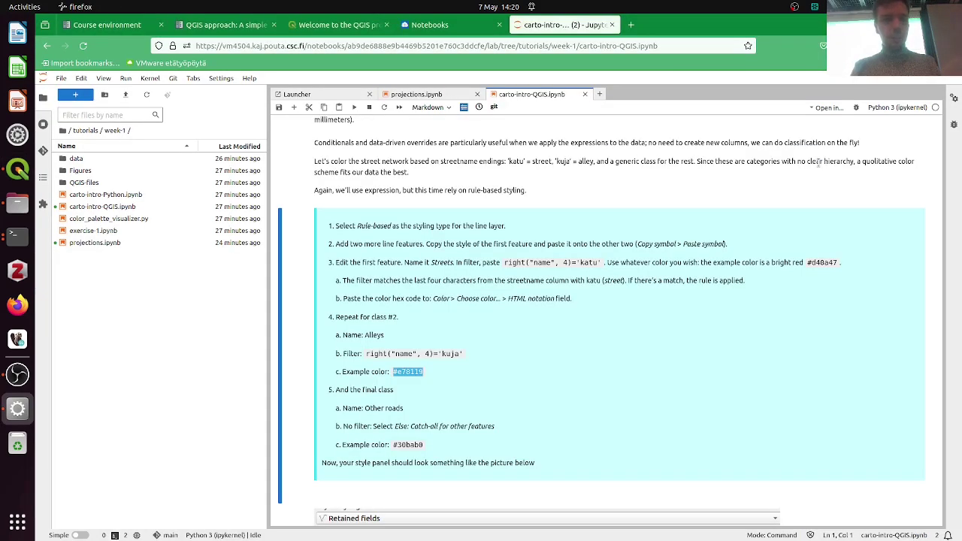
{"action": "key", "text": "alt+Tab"}
{"action": "type", "text": "Other roa"}
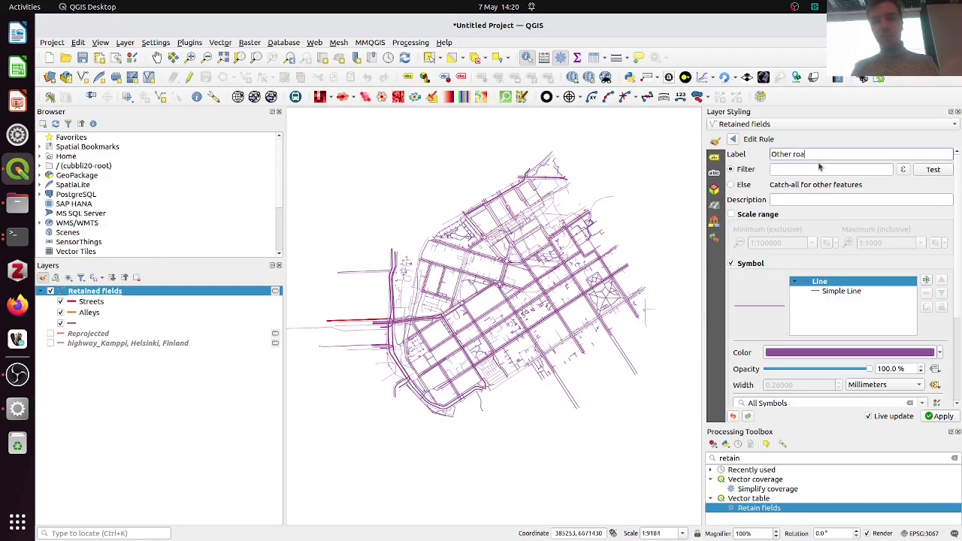
{"action": "type", "text": "ds"}
{"action": "left_click", "coordinate": [730, 184]}
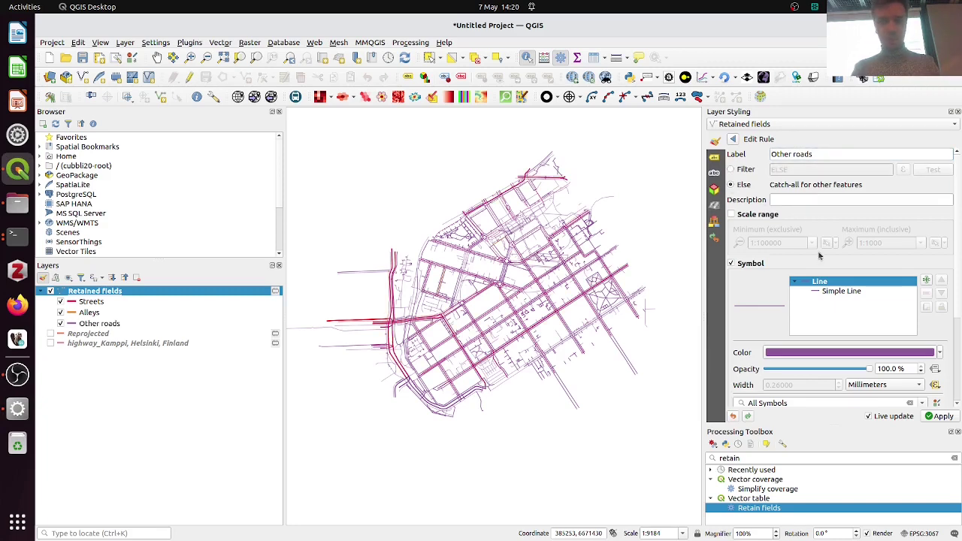
Switch to the Firefox notebook and copy the final class's example colour code #30bab0.
{"action": "key", "text": "alt+Tab"}
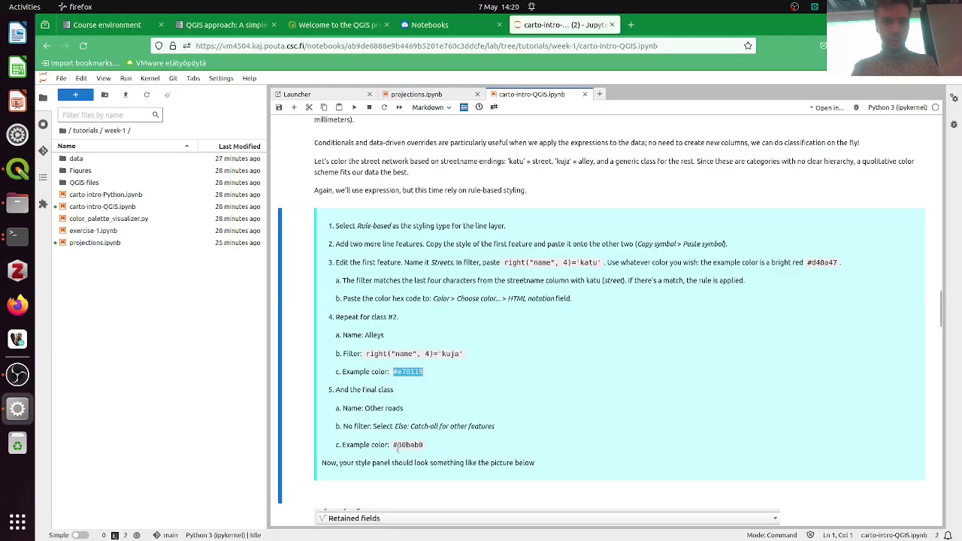
{"action": "left_click_drag", "start_coordinate": [393, 445], "coordinate": [423, 445]}
{"action": "key", "text": "ctrl+c"}
{"action": "double_click", "coordinate": [392, 449]}
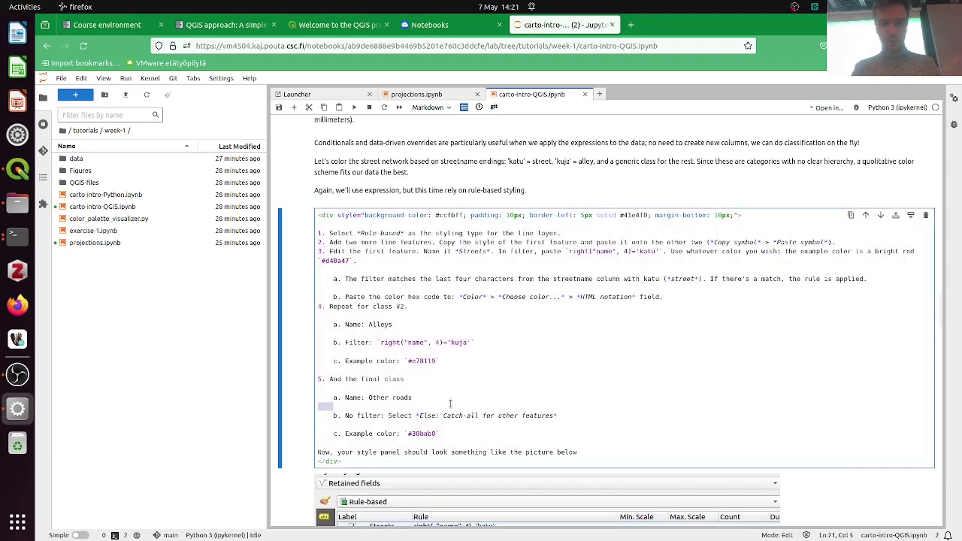
{"action": "key", "text": "ctrl+Return"}
{"action": "left_click_drag", "start_coordinate": [394, 444], "coordinate": [418, 445]}
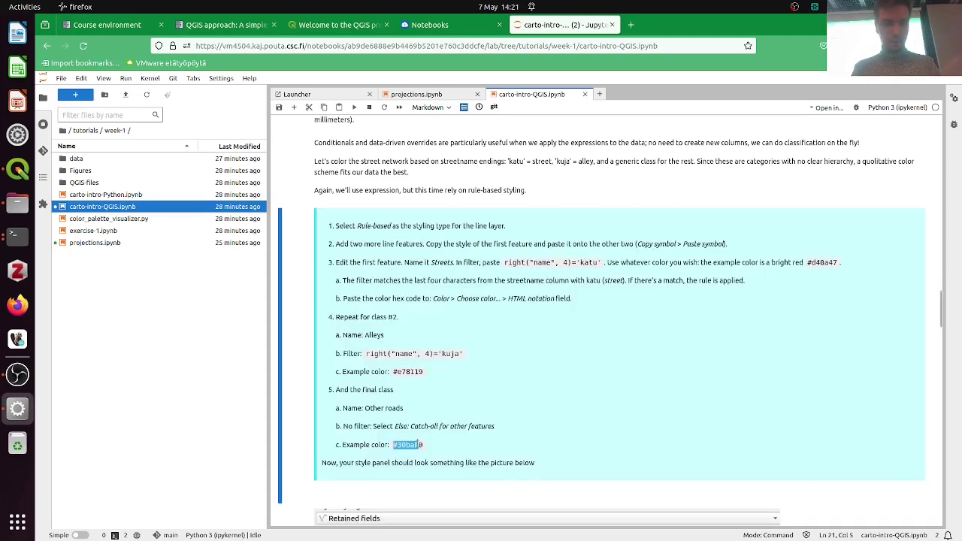
Back in QGIS, set the Other roads rule's line colour to #30bab0 and return to the rule list.
{"action": "key", "text": "alt+Tab"}
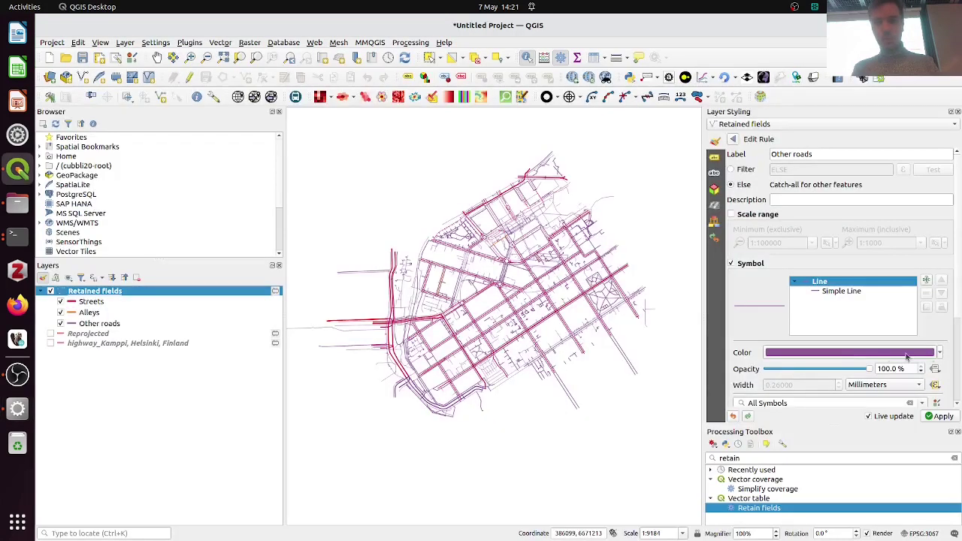
{"action": "left_click", "coordinate": [939, 352]}
{"action": "left_click", "coordinate": [826, 342]}
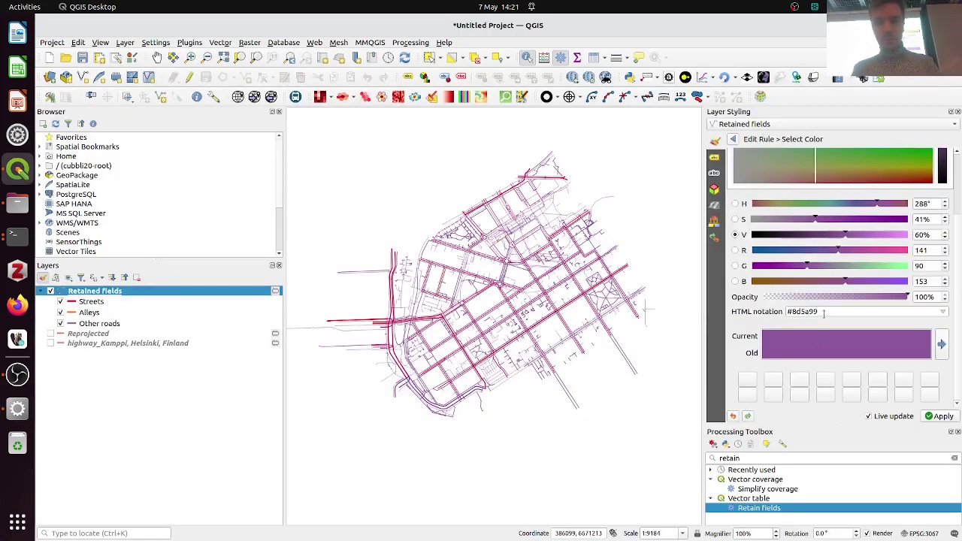
{"action": "triple_click", "coordinate": [824, 312]}
{"action": "key", "text": "ctrl+v"}
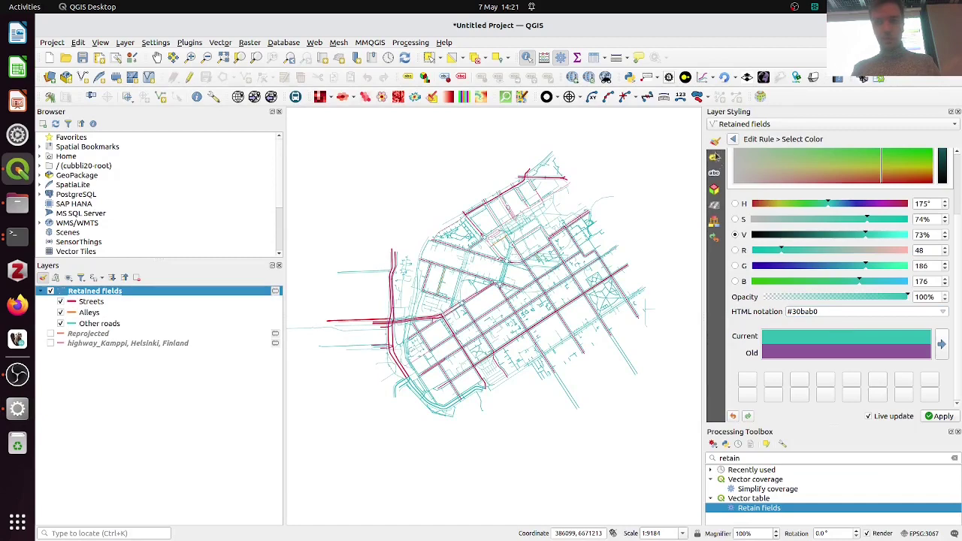
{"action": "left_click", "coordinate": [731, 141]}
{"action": "left_click", "coordinate": [731, 140]}
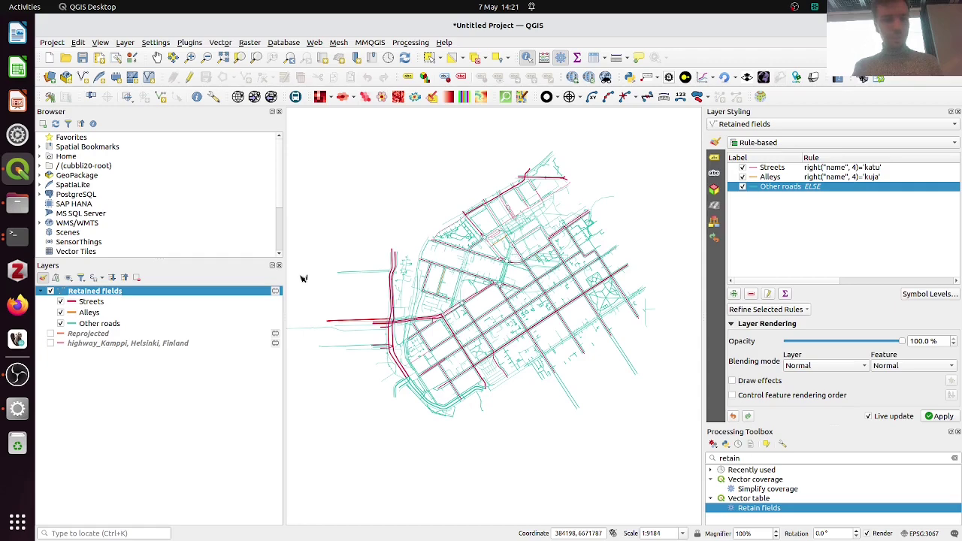
Review the Firefox notebook's example rule panel, Layout section with the sample Kamppi map, and instructions for replicating the processing flow.
{"action": "key", "text": "alt+Tab"}
{"action": "scroll", "coordinate": [307, 276], "scroll_direction": "down", "scroll_amount": 10}
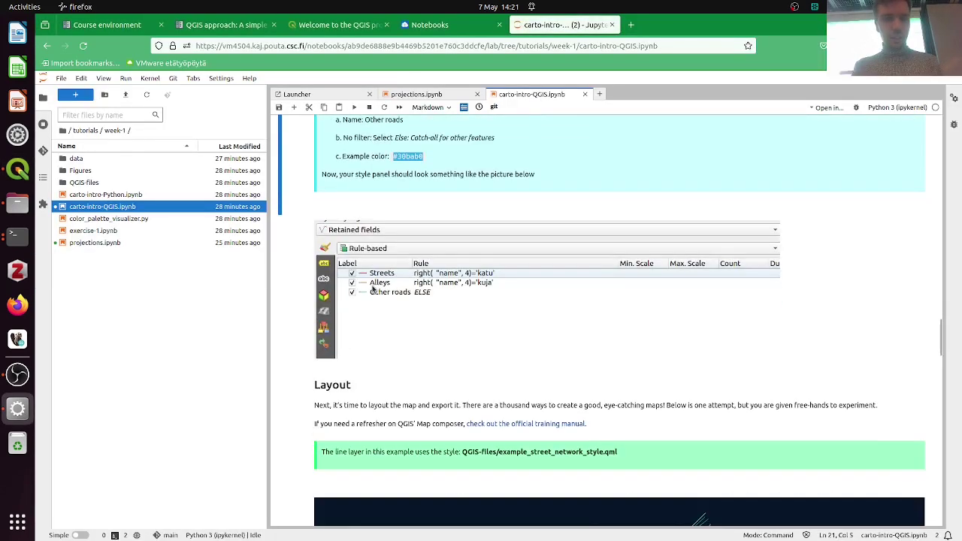
{"action": "scroll", "coordinate": [360, 290], "scroll_direction": "down", "scroll_amount": 2}
{"action": "left_click", "coordinate": [396, 295]}
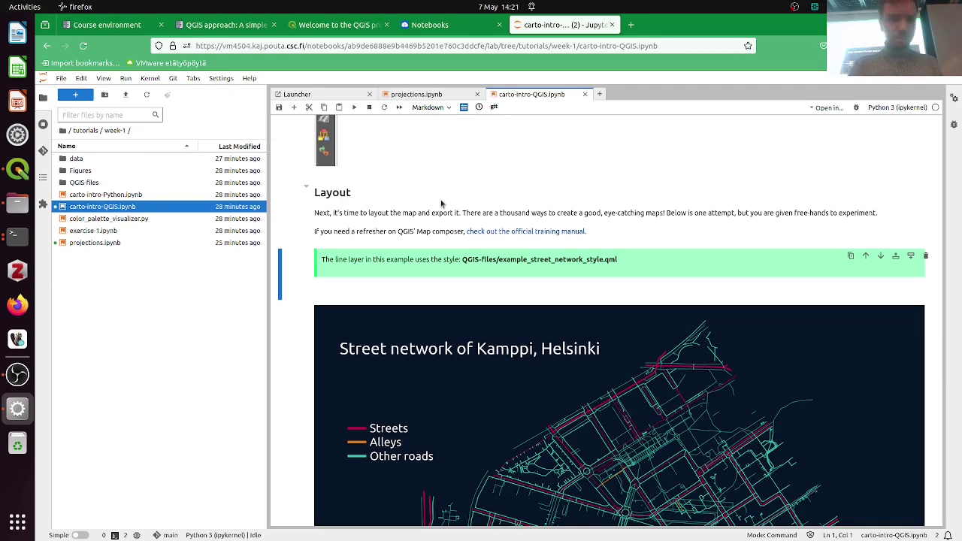
{"action": "scroll", "coordinate": [441, 204], "scroll_direction": "down", "scroll_amount": 1}
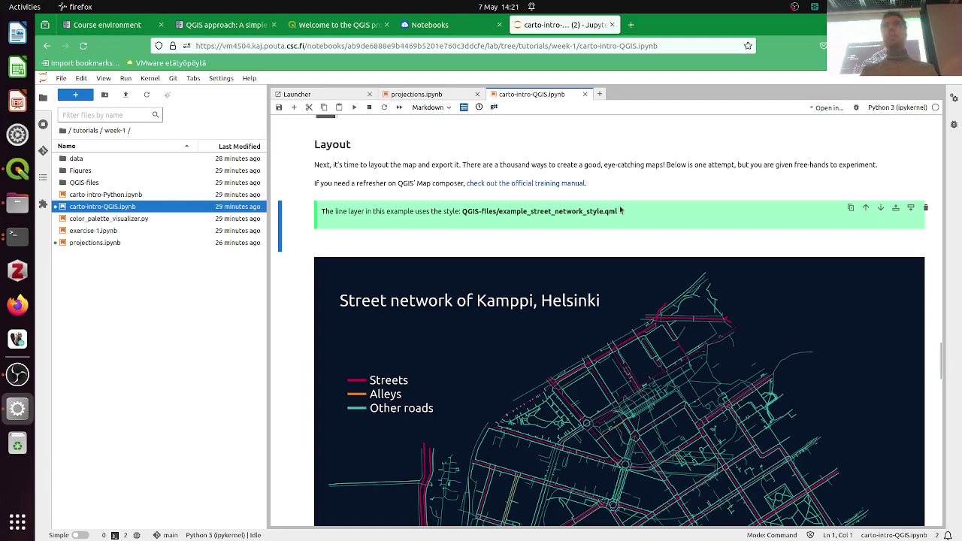
{"action": "scroll", "coordinate": [621, 211], "scroll_direction": "down", "scroll_amount": 15}
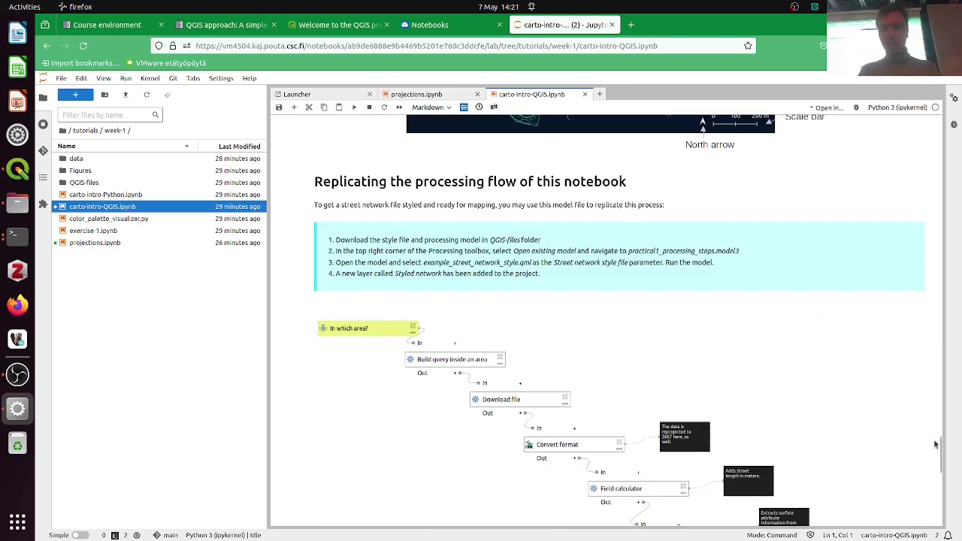
Return to the start of the notebook, view the contents of the linked example_street_network_style file, and close it.
{"action": "left_click_drag", "start_coordinate": [938, 445], "coordinate": [937, 199]}
{"action": "scroll", "coordinate": [937, 199], "scroll_direction": "up", "scroll_amount": 15}
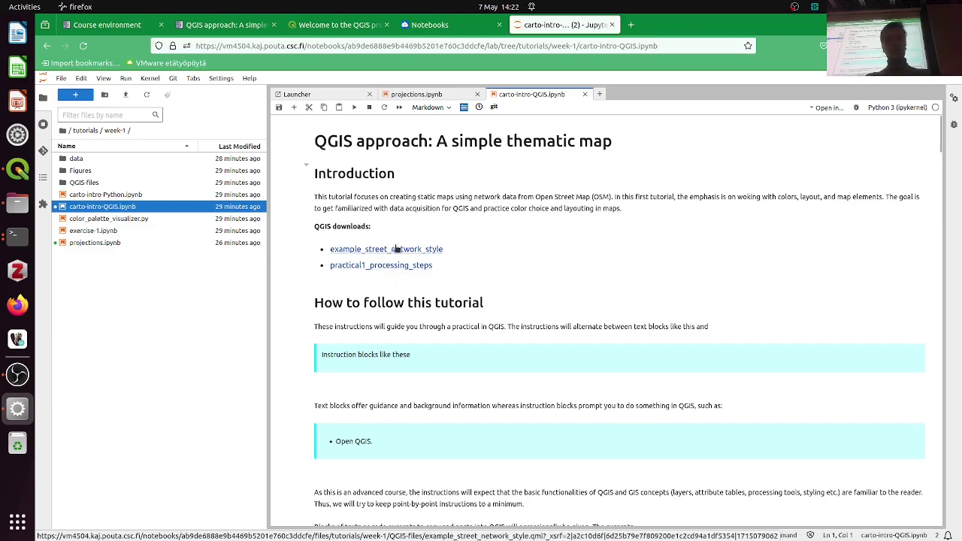
{"action": "left_click", "coordinate": [396, 248]}
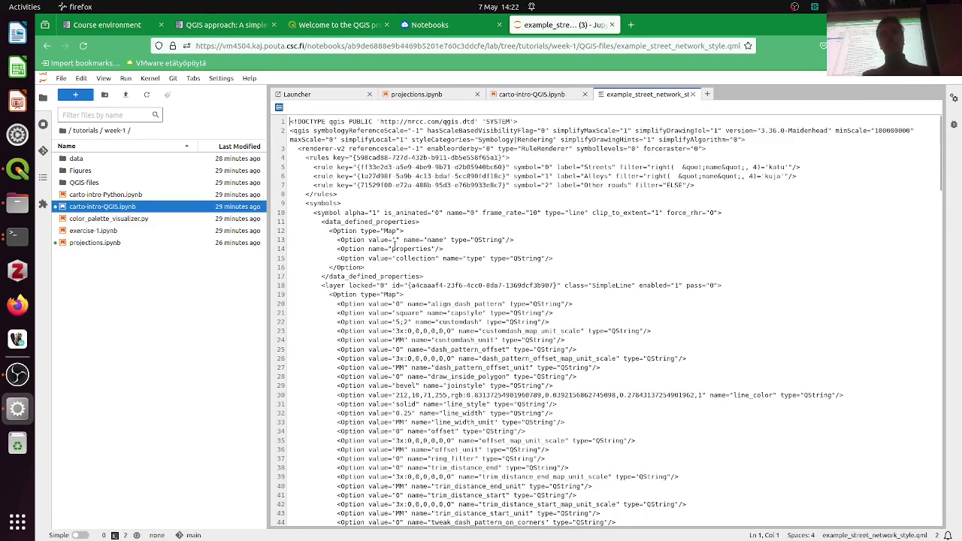
{"action": "left_click", "coordinate": [692, 94]}
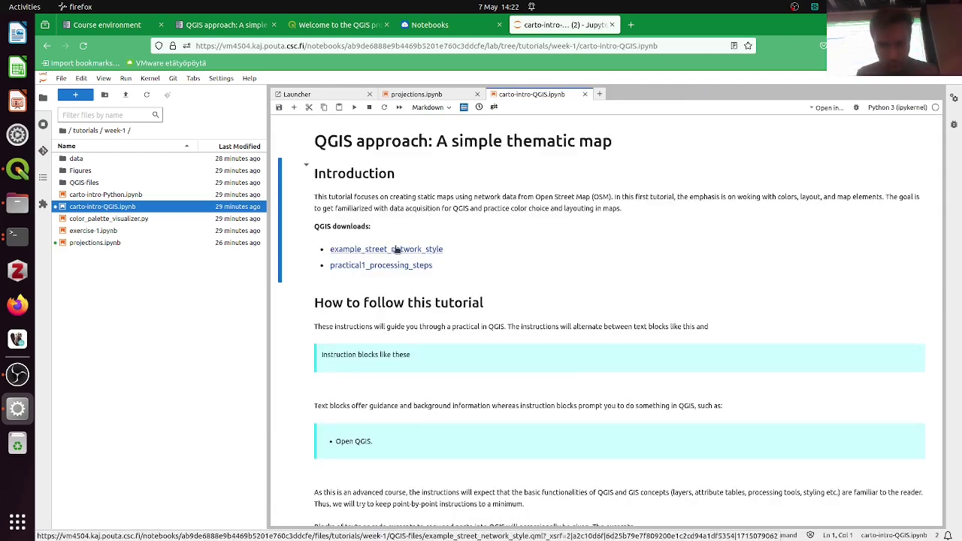
Download example_street_network_style.qml and practical1_processing_steps.model3 from the notebook's QGIS-files folder.
{"action": "double_click", "coordinate": [135, 185]}
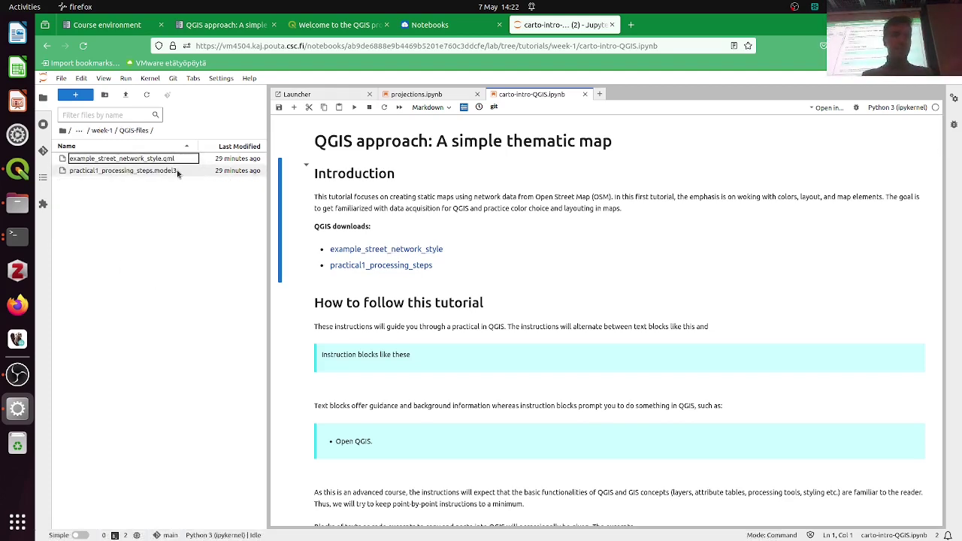
{"action": "right_click", "coordinate": [175, 159]}
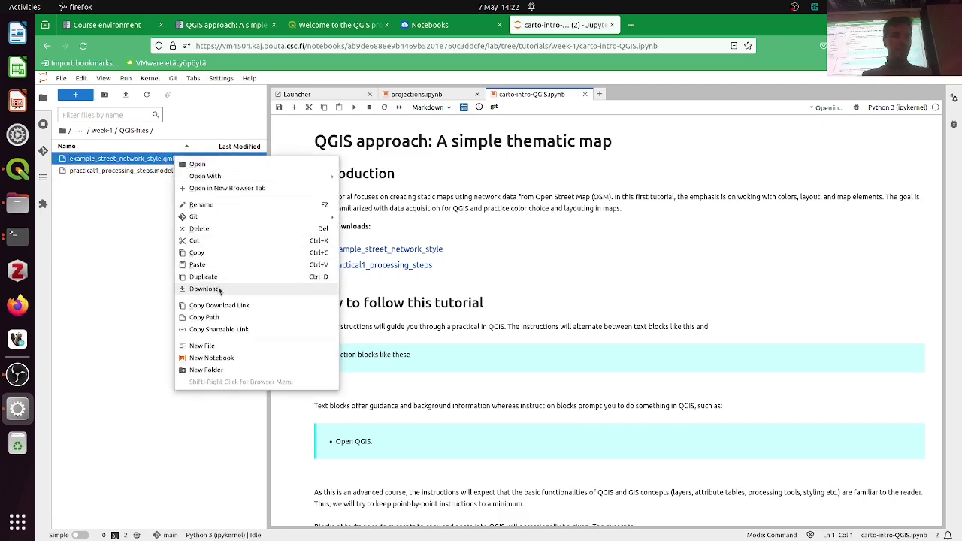
{"action": "left_click", "coordinate": [204, 288]}
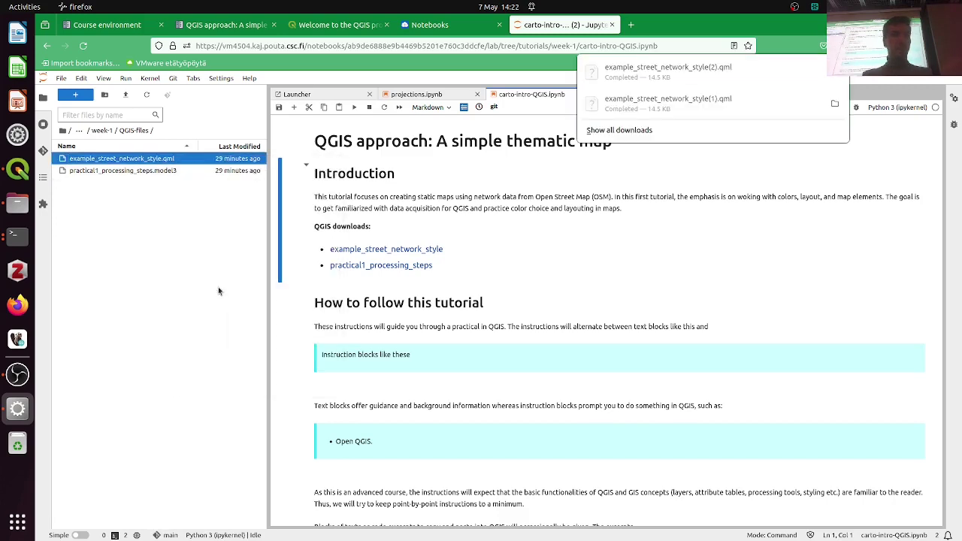
{"action": "left_click", "coordinate": [154, 170]}
{"action": "right_click", "coordinate": [160, 171]}
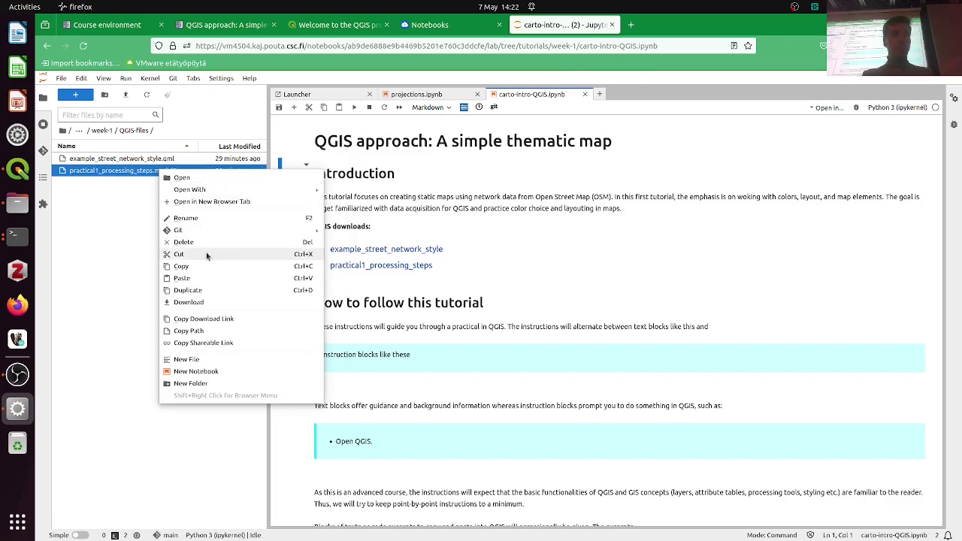
{"action": "left_click", "coordinate": [212, 302]}
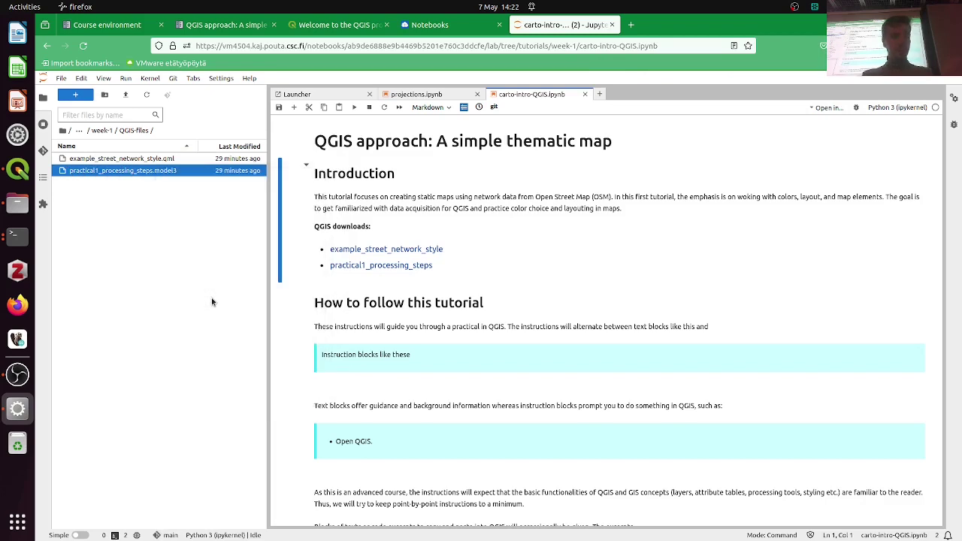
{"action": "left_click", "coordinate": [632, 258]}
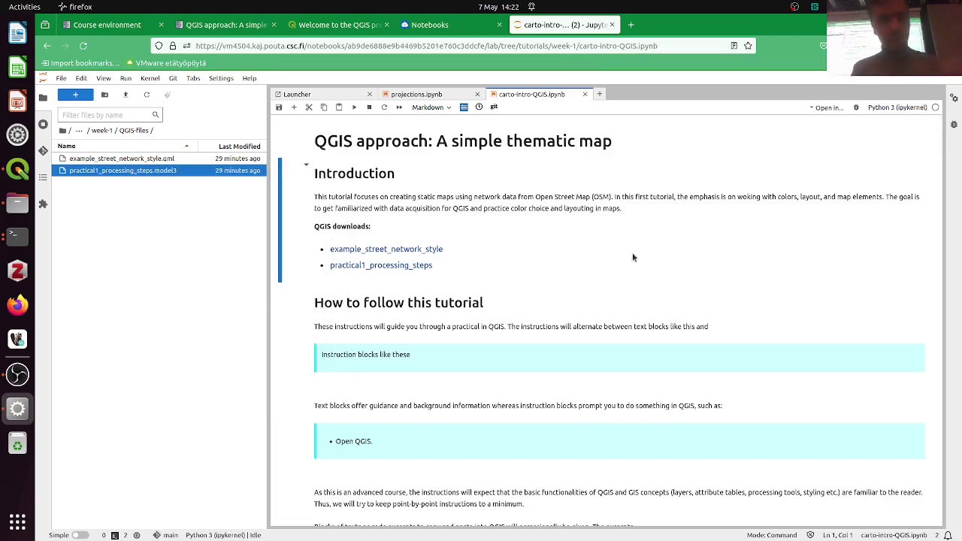
Switch to QGIS and change the Retained fields layer's renderer from rule-based to Single Symbol.
{"action": "left_click", "coordinate": [22, 173]}
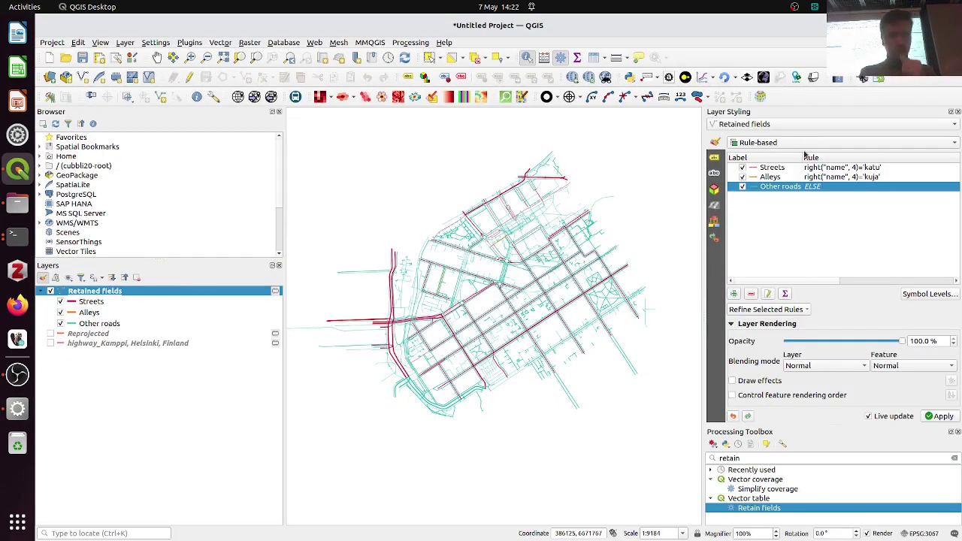
{"action": "left_click", "coordinate": [798, 126]}
{"action": "left_click", "coordinate": [798, 124]}
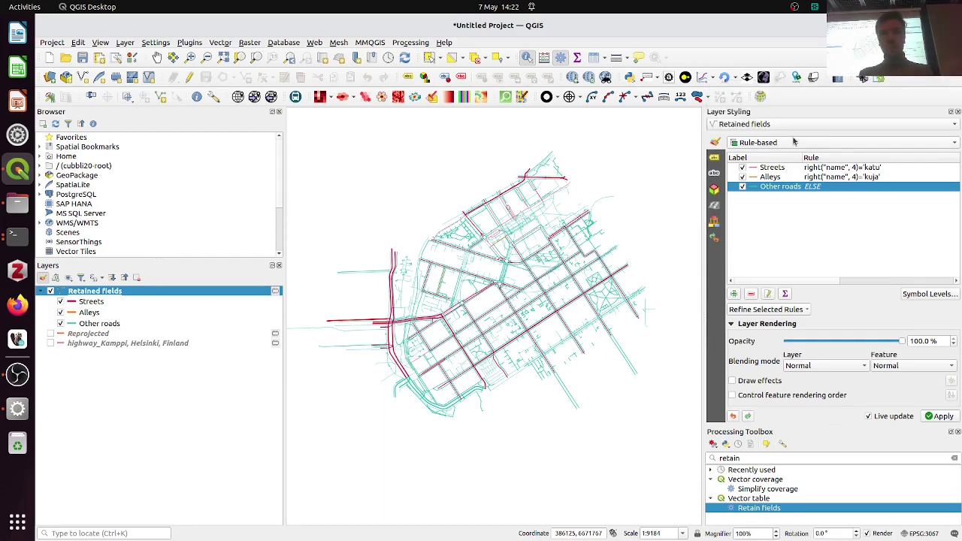
{"action": "left_click", "coordinate": [795, 142]}
{"action": "left_click", "coordinate": [789, 106]}
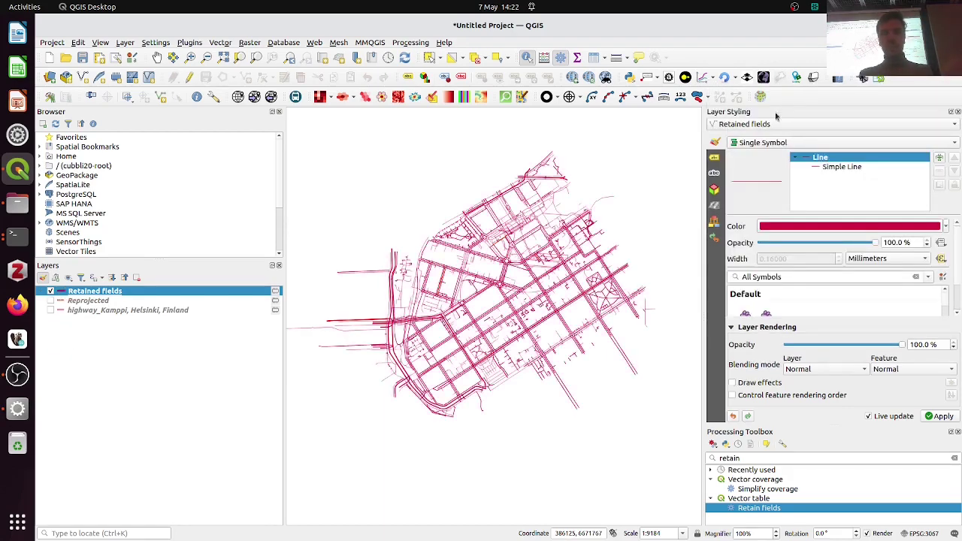
{"action": "right_click", "coordinate": [133, 293]}
{"action": "mouse_move", "coordinate": [190, 263]}
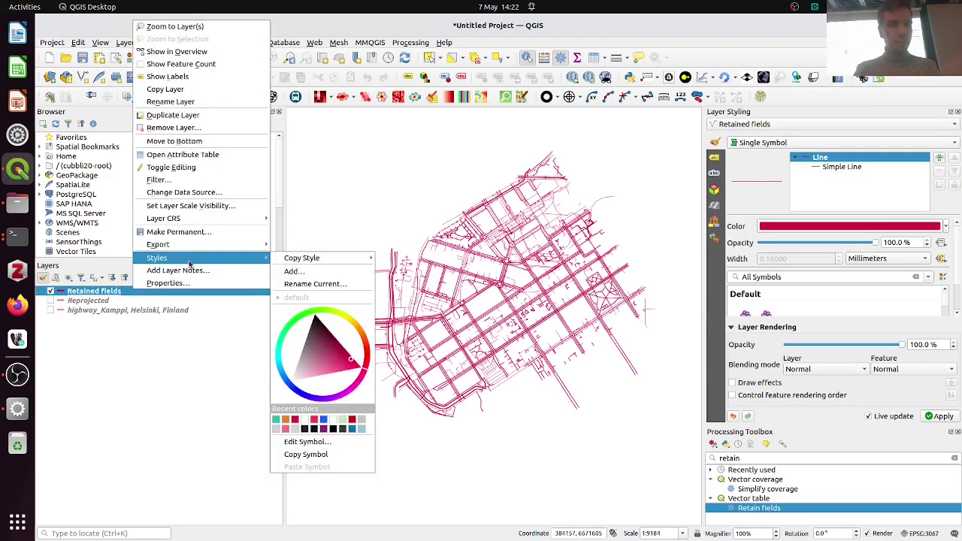
{"action": "right_click", "coordinate": [105, 297]}
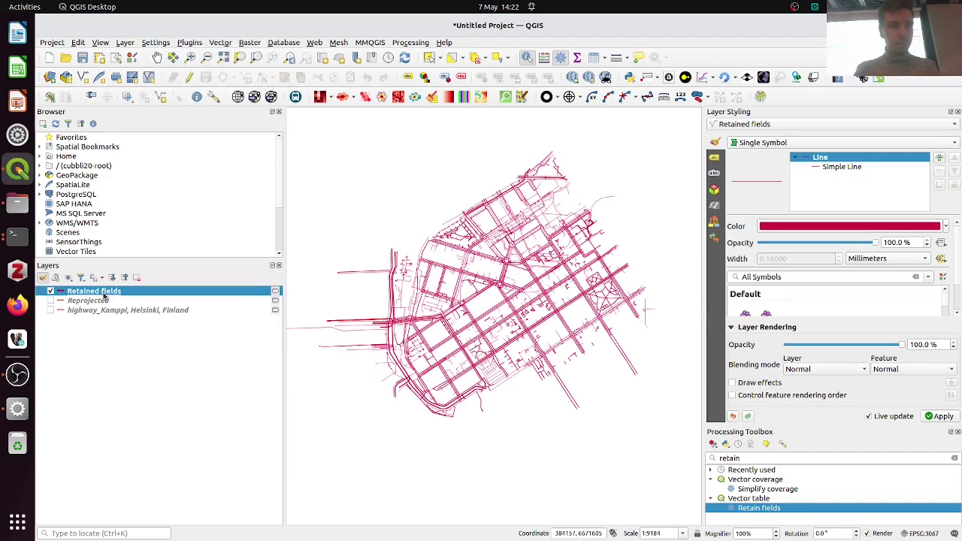
{"action": "right_click", "coordinate": [103, 296]}
{"action": "left_click", "coordinate": [135, 290]}
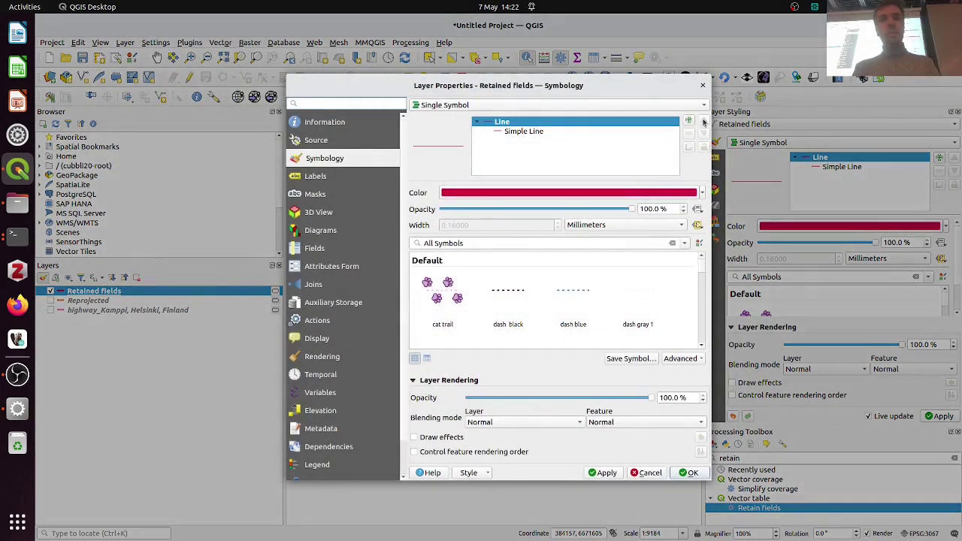
{"action": "left_click", "coordinate": [702, 85]}
{"action": "double_click", "coordinate": [123, 292]}
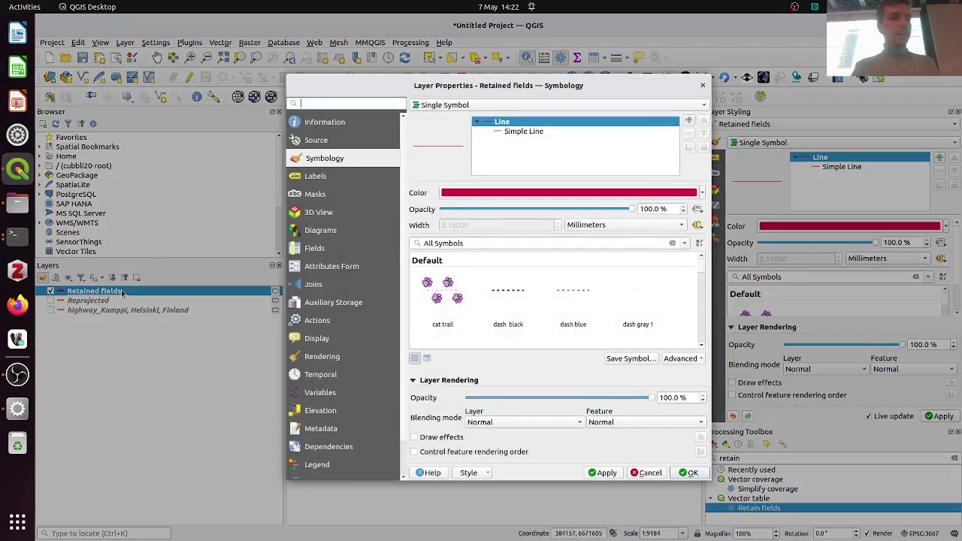
{"action": "key", "text": "Escape"}
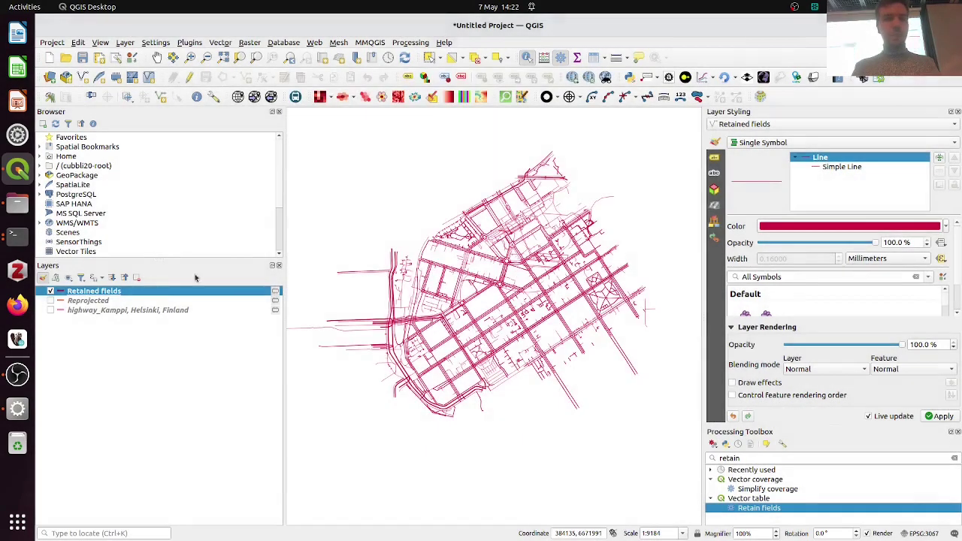
Open the Retained fields layer's symbology properties and bring up the dialog for loading a style from a file.
{"action": "right_click", "coordinate": [145, 296]}
{"action": "left_click", "coordinate": [150, 290]}
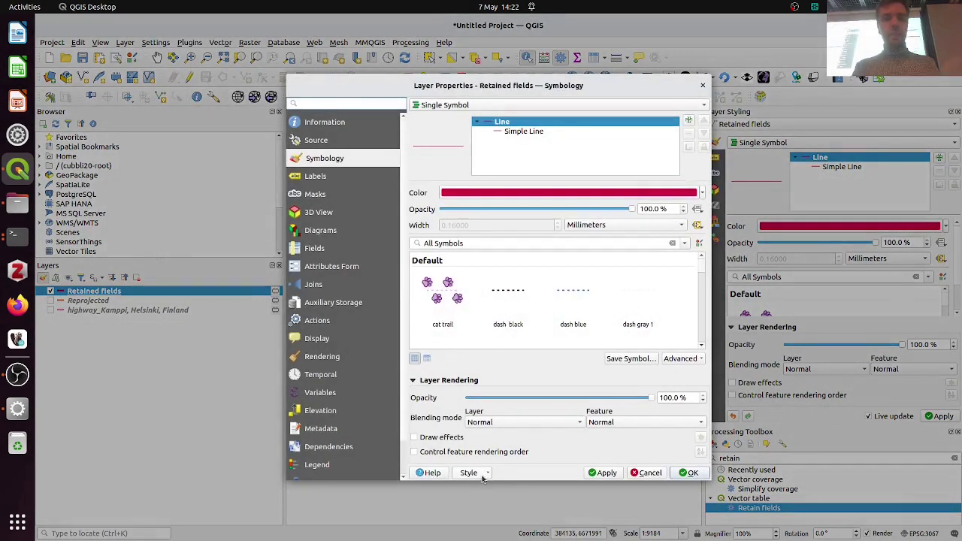
{"action": "left_click", "coordinate": [481, 474]}
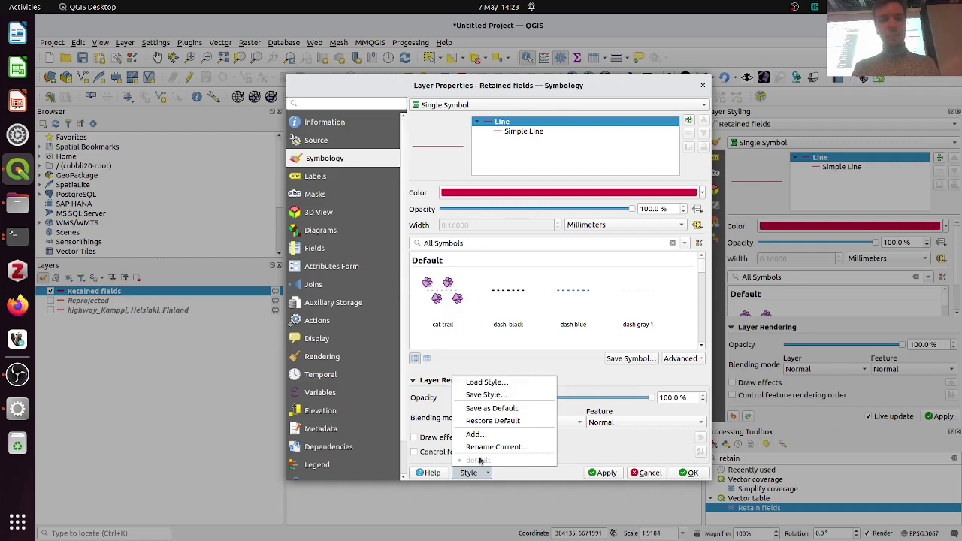
{"action": "left_click", "coordinate": [476, 478]}
{"action": "left_click", "coordinate": [477, 478]}
{"action": "left_click", "coordinate": [480, 478]}
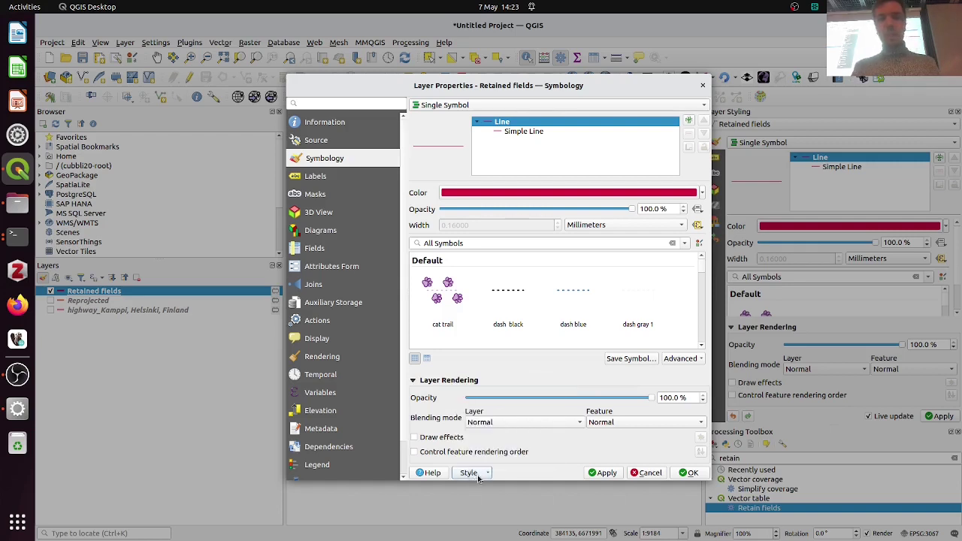
{"action": "left_click", "coordinate": [480, 478]}
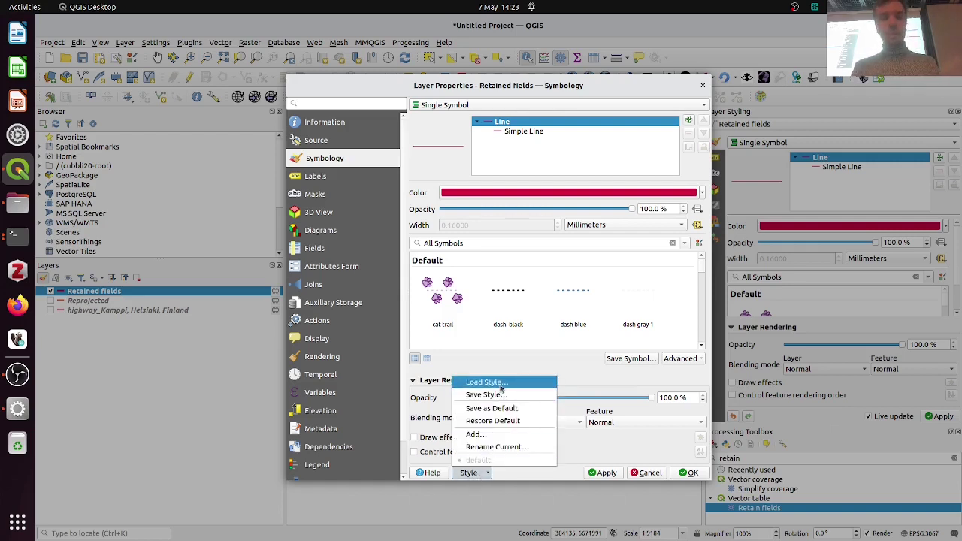
{"action": "left_click", "coordinate": [503, 385]}
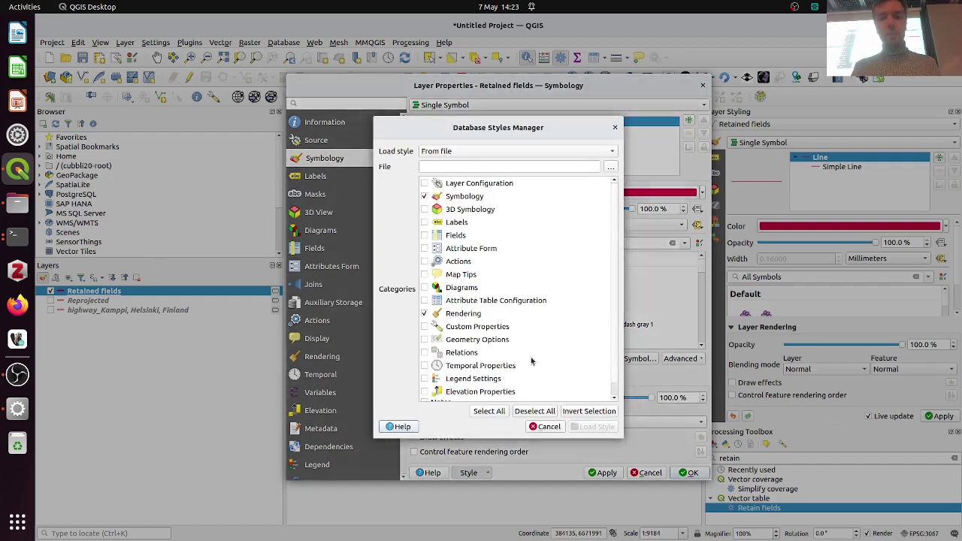
Load example_street_network_style.qml from the Downloads folder as the Retained fields layer's style and accept the layer properties.
{"action": "left_click", "coordinate": [609, 169]}
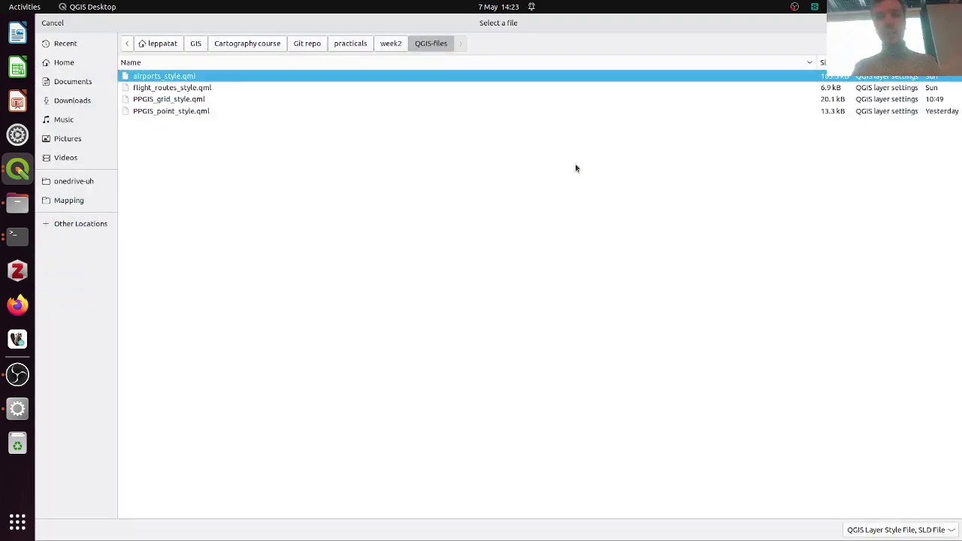
{"action": "left_click", "coordinate": [72, 100]}
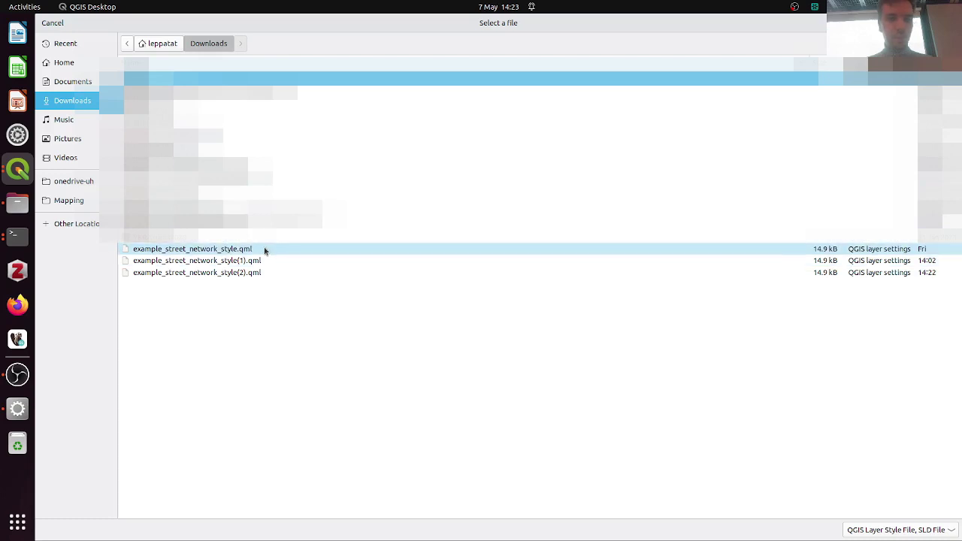
{"action": "left_click", "coordinate": [264, 250]}
{"action": "key", "text": "Return"}
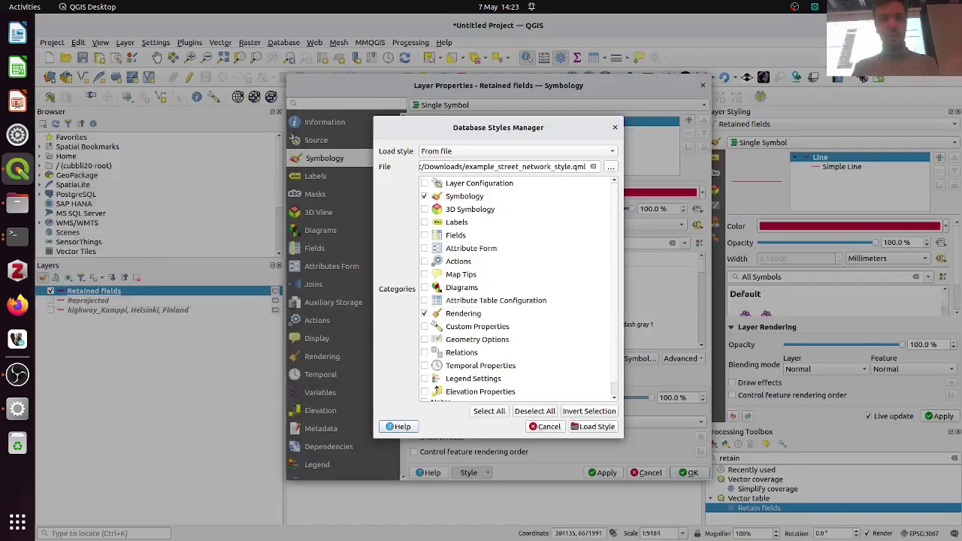
{"action": "left_click", "coordinate": [591, 427]}
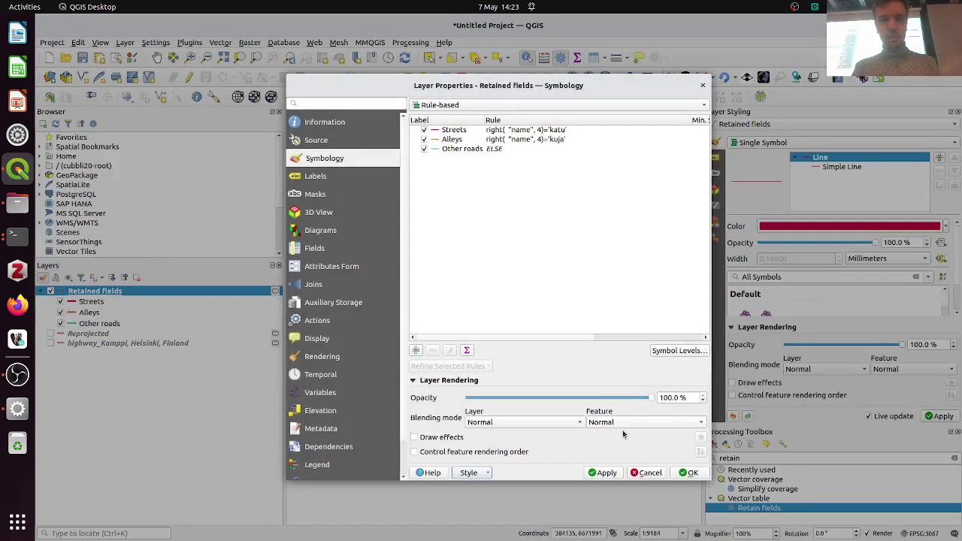
{"action": "left_click", "coordinate": [681, 477]}
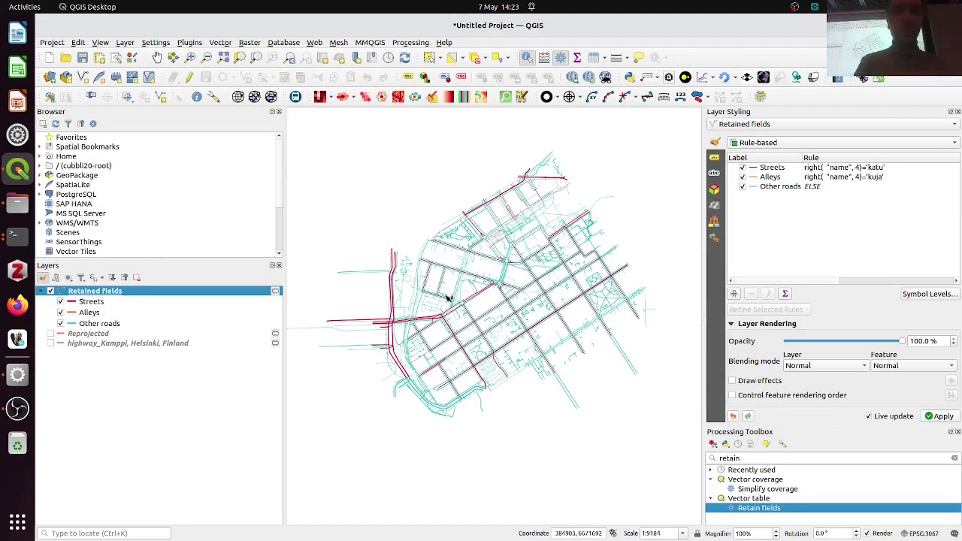
Clear the Processing Toolbox search and enlarge the toolbox to show more of its algorithm list.
{"action": "left_click", "coordinate": [741, 458]}
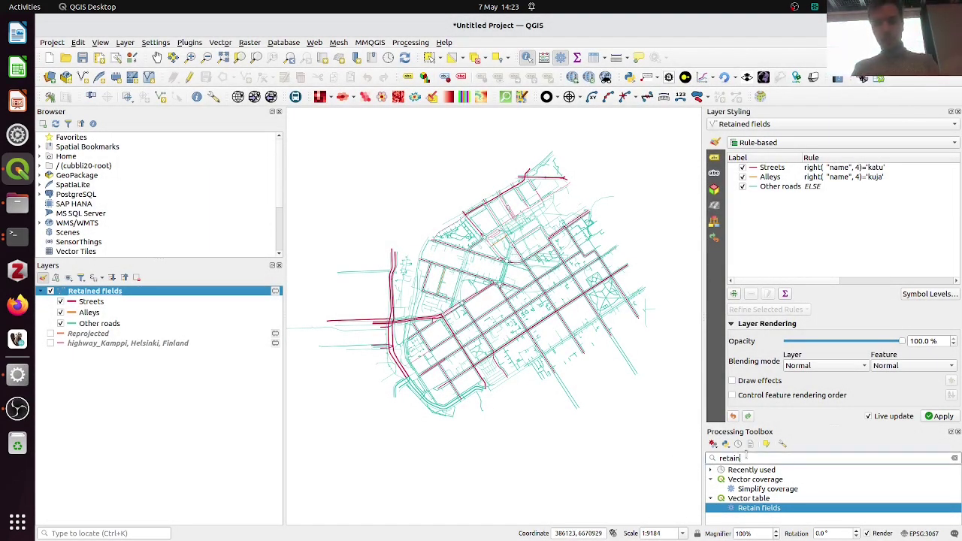
{"action": "double_click", "coordinate": [729, 458]}
{"action": "key", "text": "BackSpace"}
{"action": "left_click", "coordinate": [713, 444]}
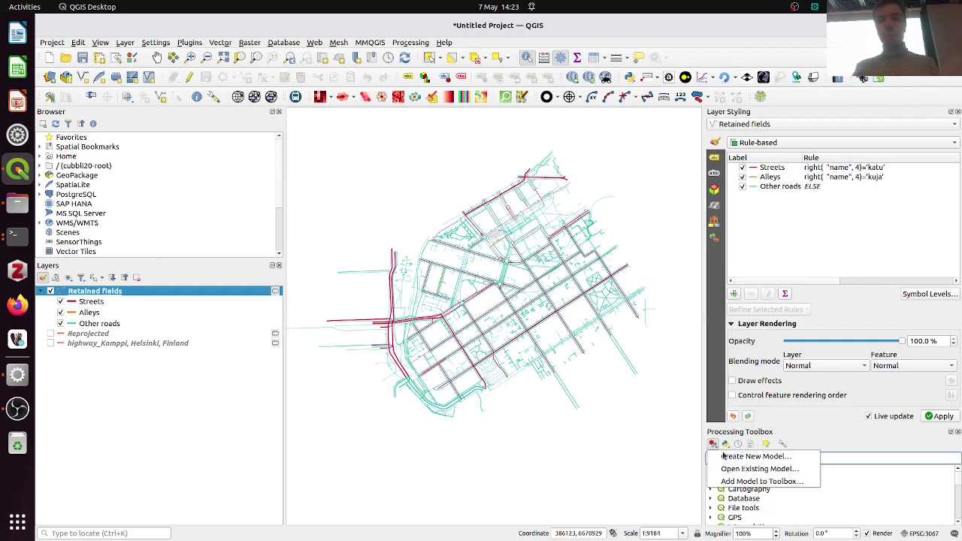
{"action": "left_click", "coordinate": [806, 426]}
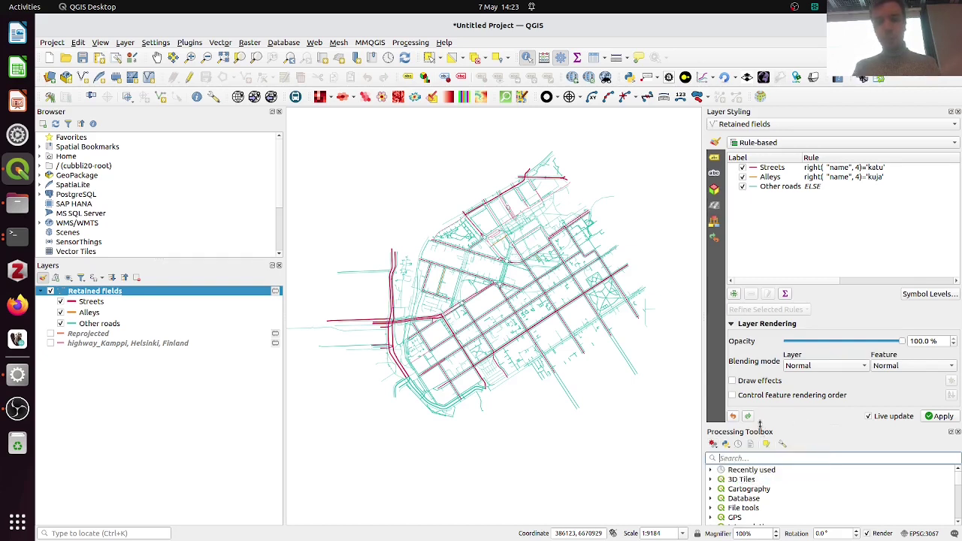
{"action": "left_click_drag", "start_coordinate": [761, 422], "coordinate": [759, 350]}
Open the existing processing model practical1_processing_steps.model3 from the Downloads folder in the Model Designer.
{"action": "left_click", "coordinate": [712, 369]}
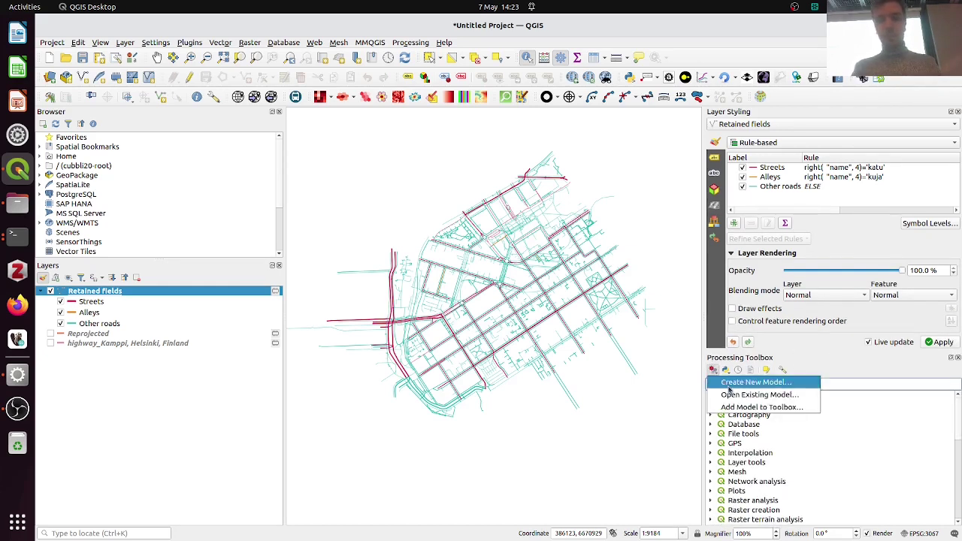
{"action": "left_click", "coordinate": [739, 397]}
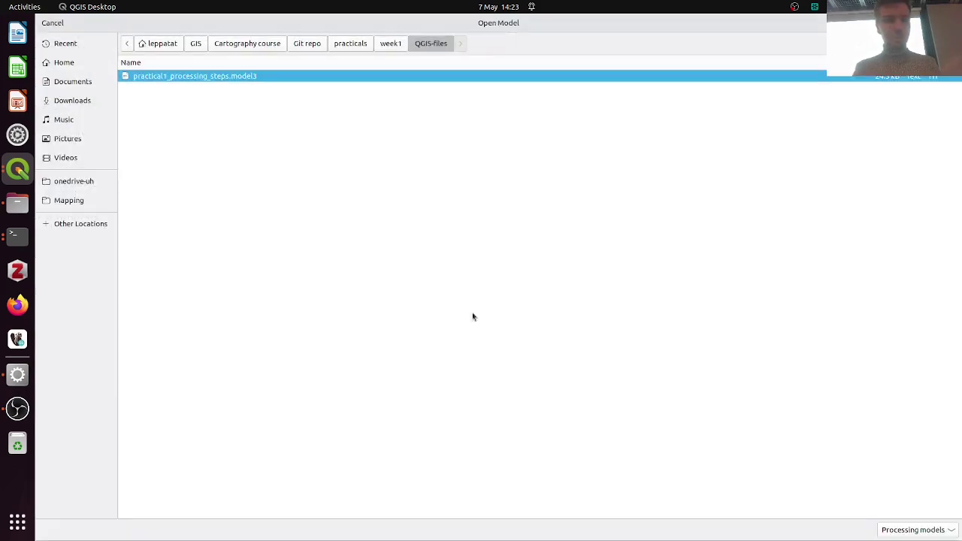
{"action": "left_click", "coordinate": [72, 100]}
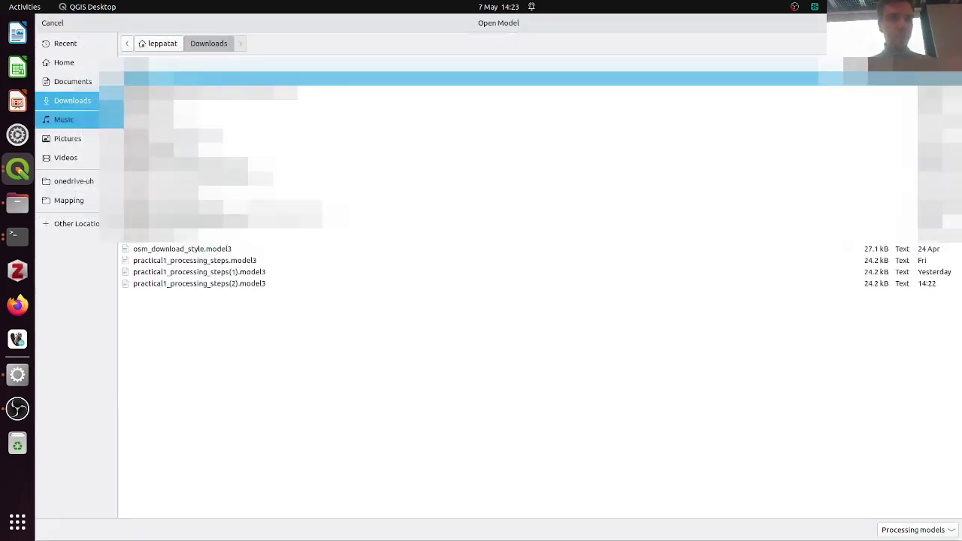
{"action": "left_click", "coordinate": [256, 262]}
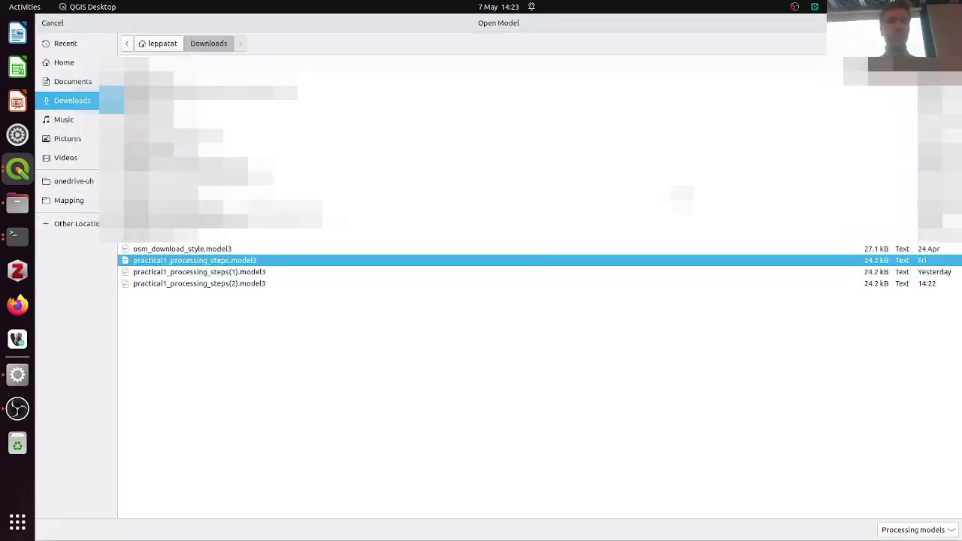
{"action": "key", "text": "Return"}
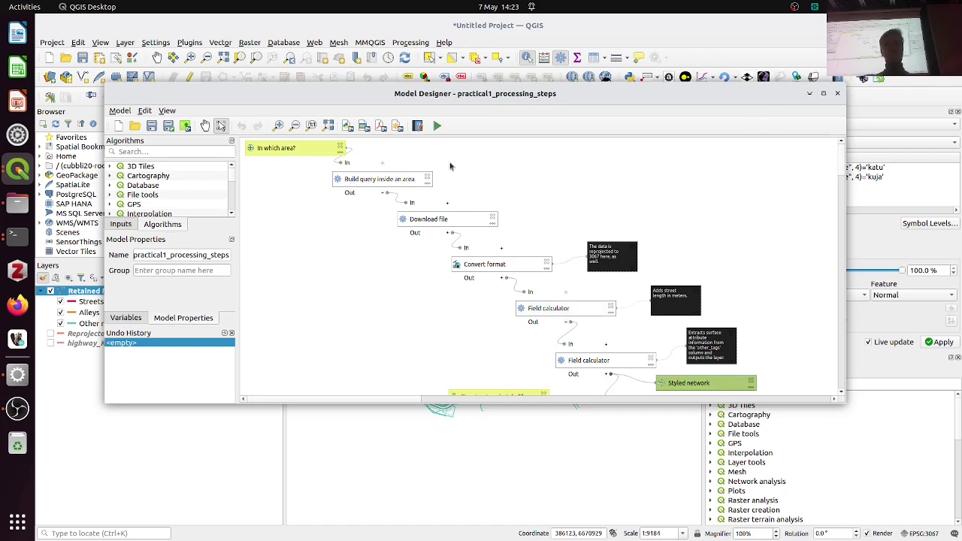
Bring up the model's run parameters and set the area to Viikki, Helsinki, Finland.
{"action": "left_click", "coordinate": [438, 126]}
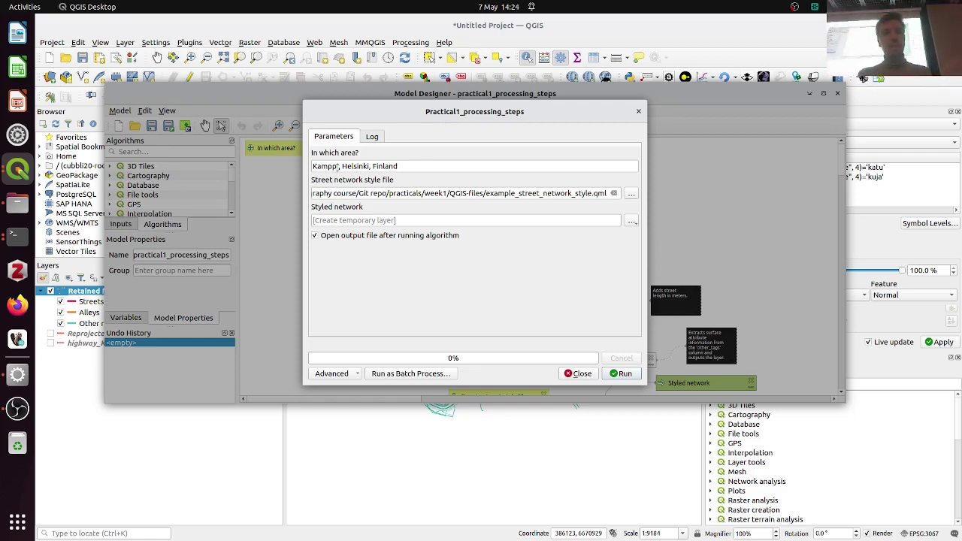
{"action": "left_click_drag", "start_coordinate": [339, 166], "coordinate": [229, 157]}
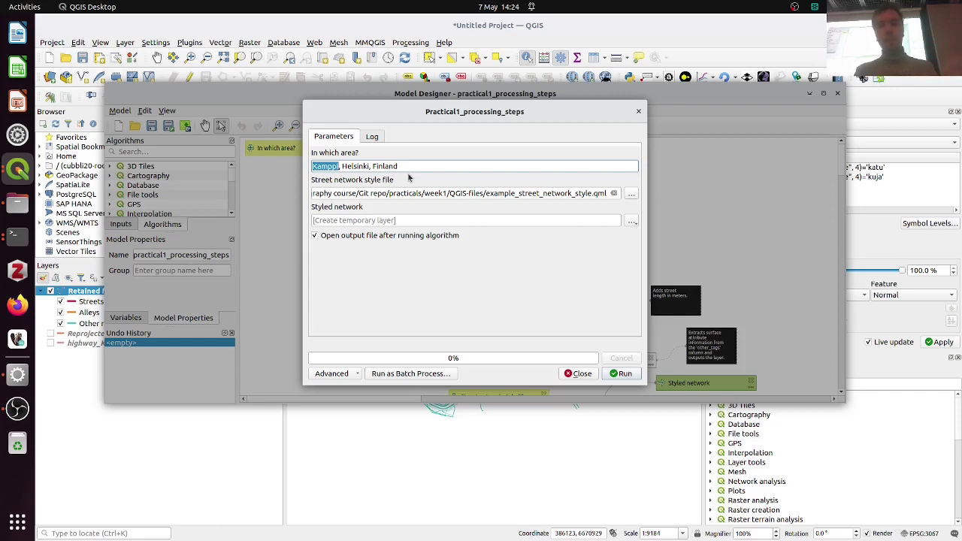
{"action": "type", "text": "Viikk"}
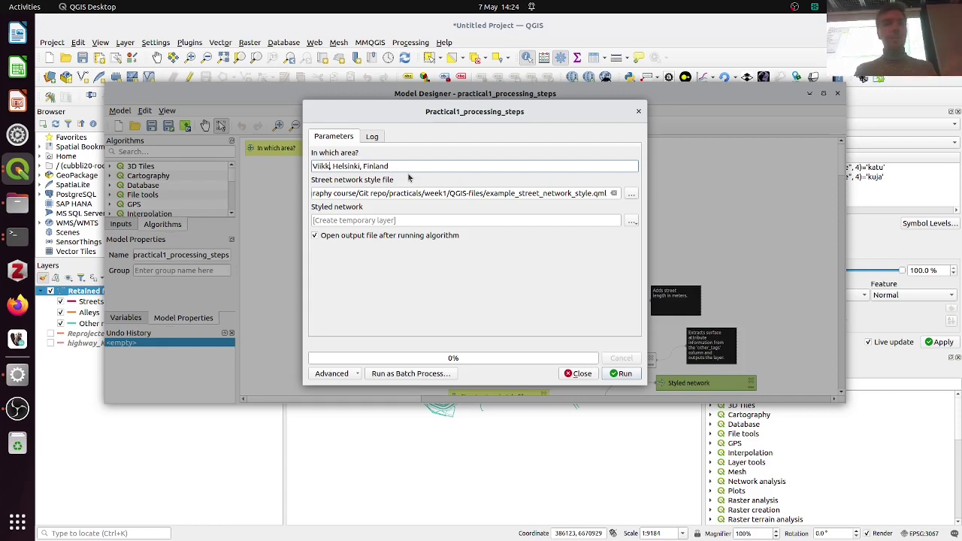
{"action": "type", "text": "i"}
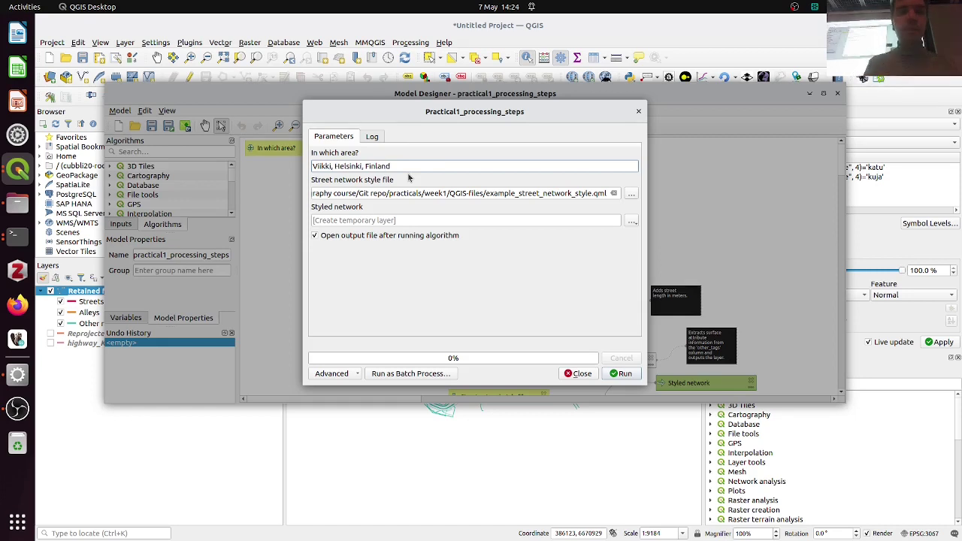
Use example_street_network_style(2).qml from the Downloads folder as the street network style file, run the model and close its dialog.
{"action": "left_click", "coordinate": [631, 193]}
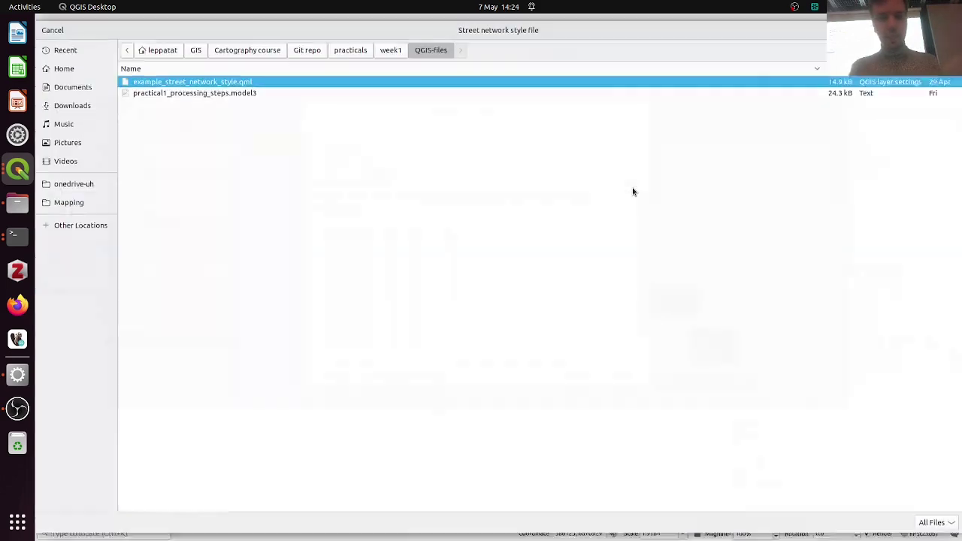
{"action": "left_click", "coordinate": [84, 100]}
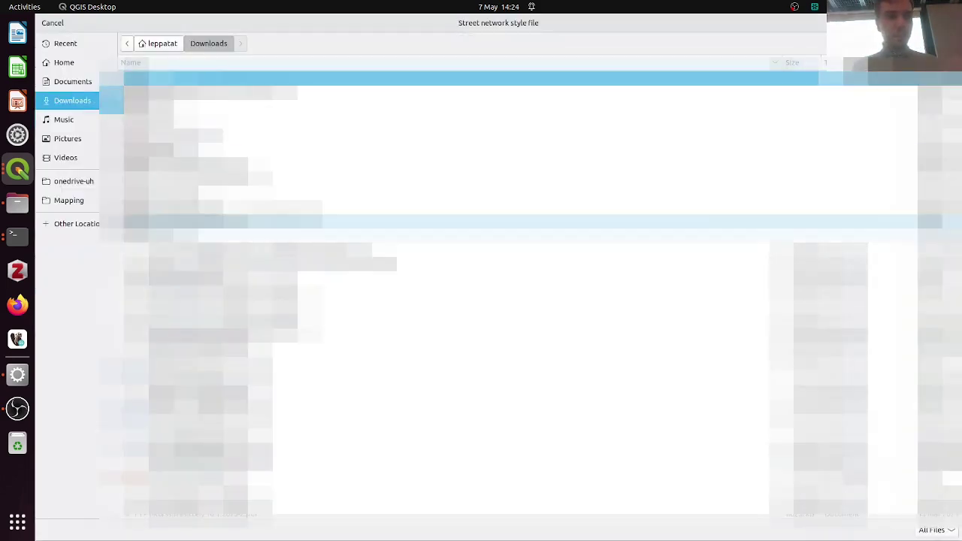
{"action": "left_click", "coordinate": [125, 43]}
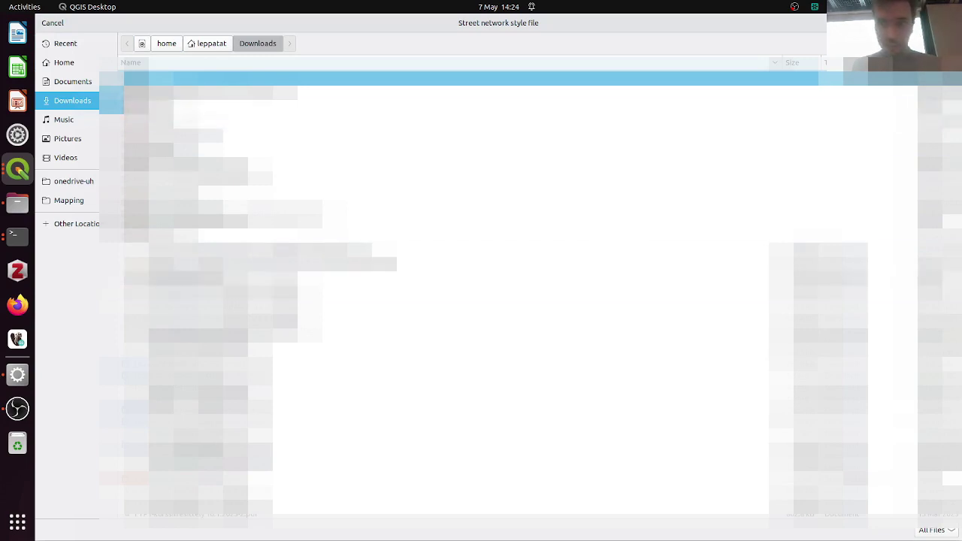
{"action": "scroll", "coordinate": [480, 83], "scroll_direction": "up", "scroll_amount": 3}
{"action": "scroll", "coordinate": [481, 91], "scroll_direction": "down", "scroll_amount": 3}
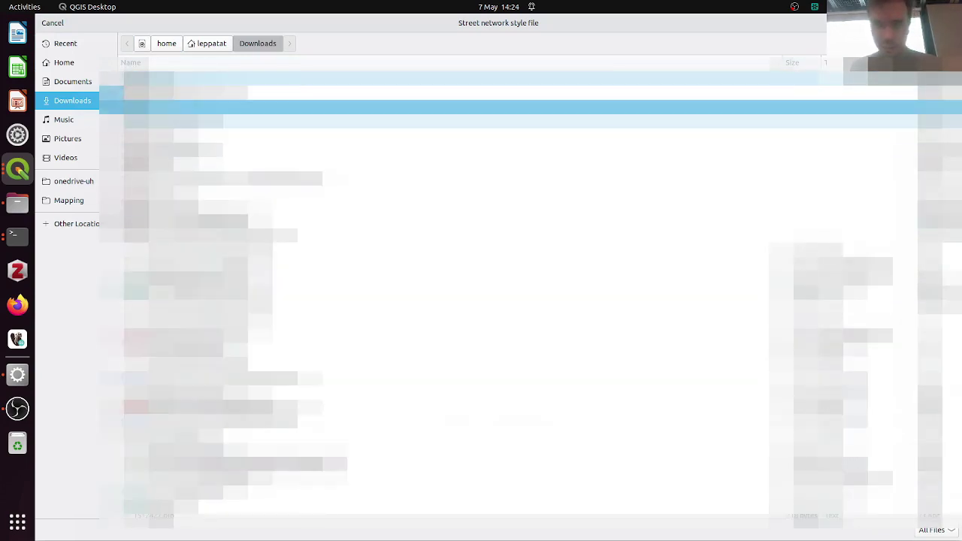
{"action": "left_click", "coordinate": [526, 257]}
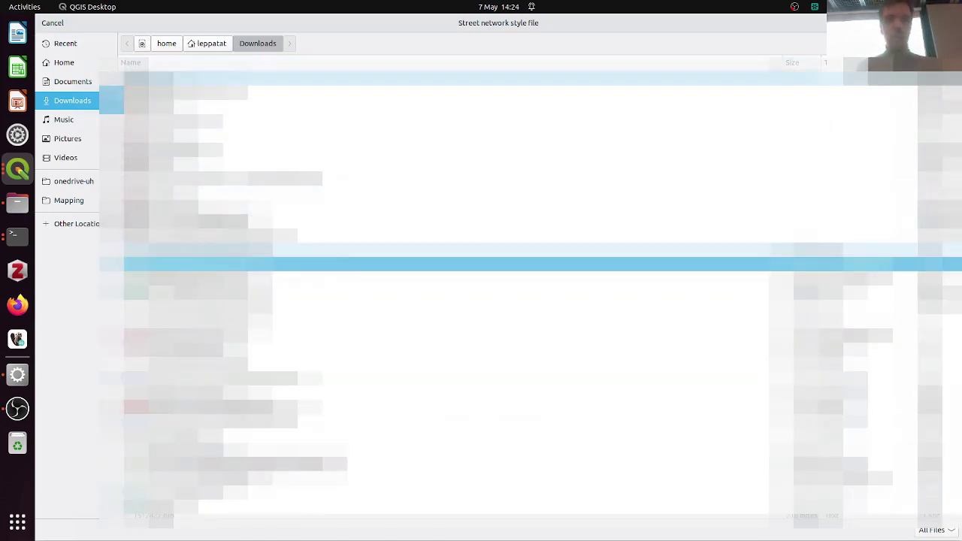
{"action": "left_click", "coordinate": [935, 22]}
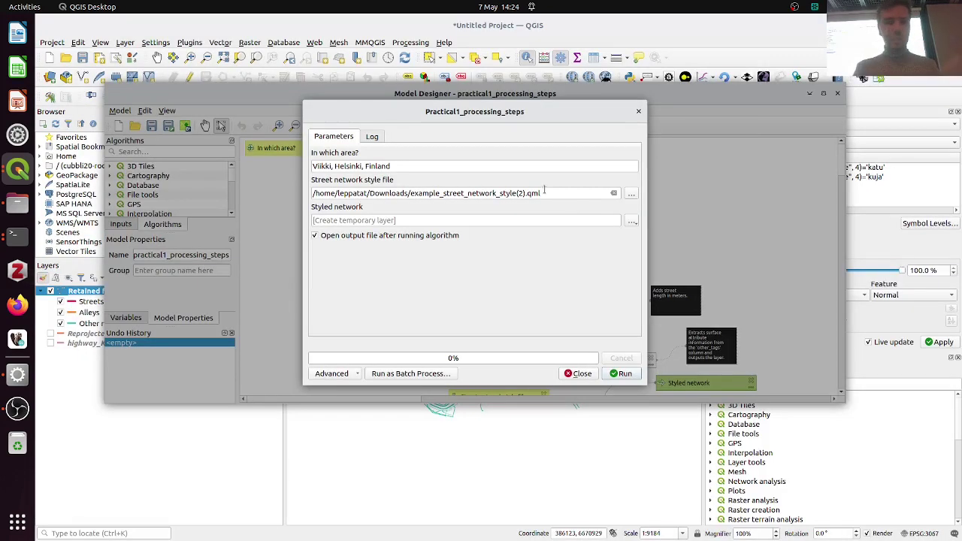
{"action": "left_click", "coordinate": [623, 374]}
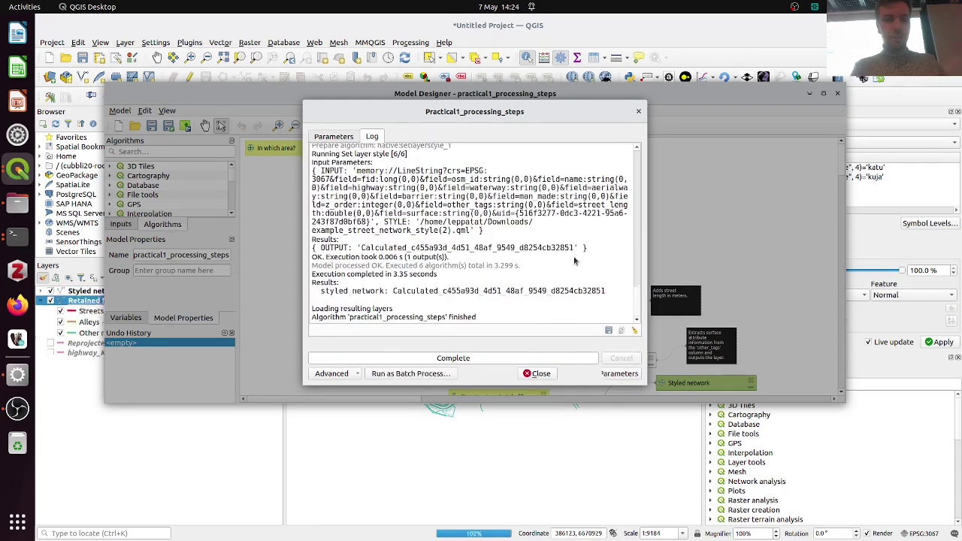
{"action": "left_click", "coordinate": [527, 374]}
Hide the Retained fields layer and zoom the map to the Styled network layer.
{"action": "left_click", "coordinate": [87, 334]}
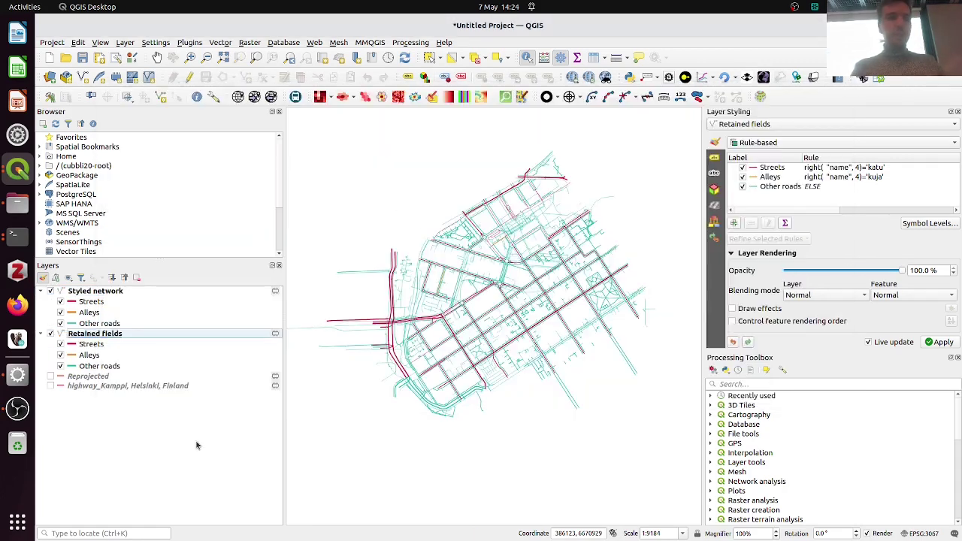
{"action": "left_click", "coordinate": [51, 333]}
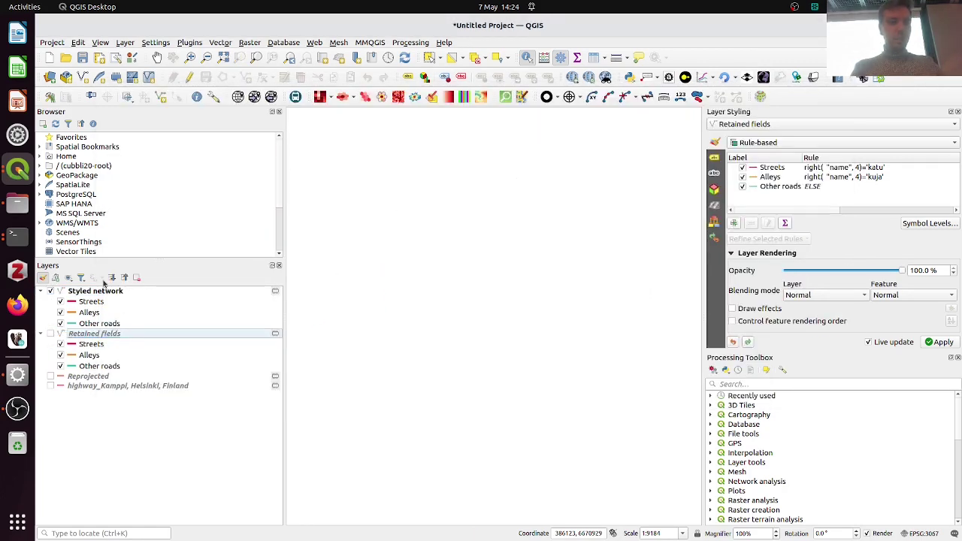
{"action": "right_click", "coordinate": [100, 291]}
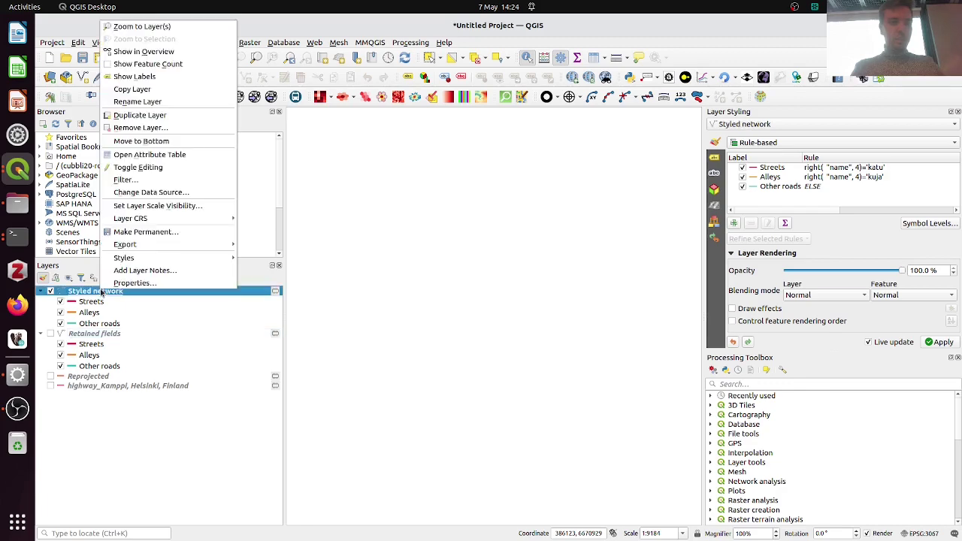
{"action": "left_click", "coordinate": [159, 30]}
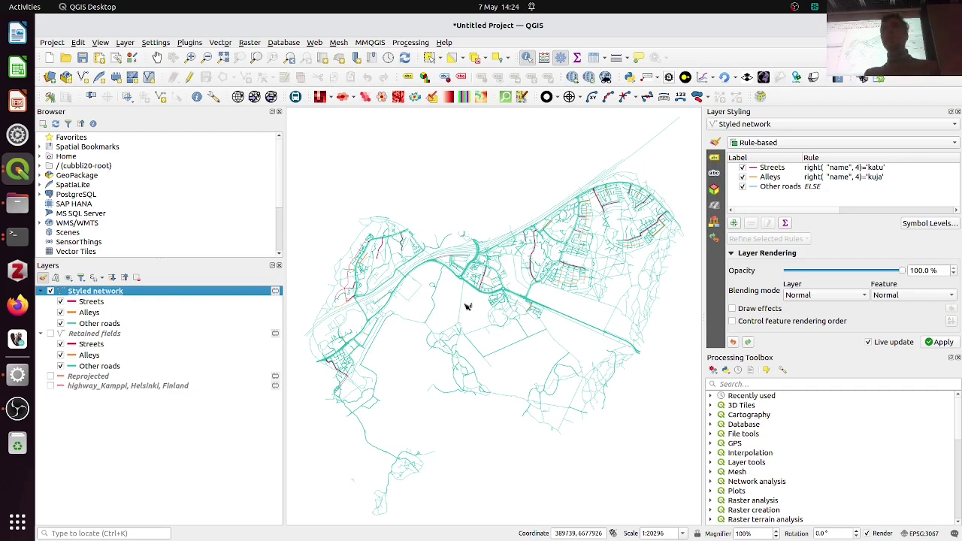
Examine the styled Viikki road network up close and as a whole, and recentre it in the map view.
{"action": "scroll", "coordinate": [467, 307], "scroll_direction": "up", "scroll_amount": 2}
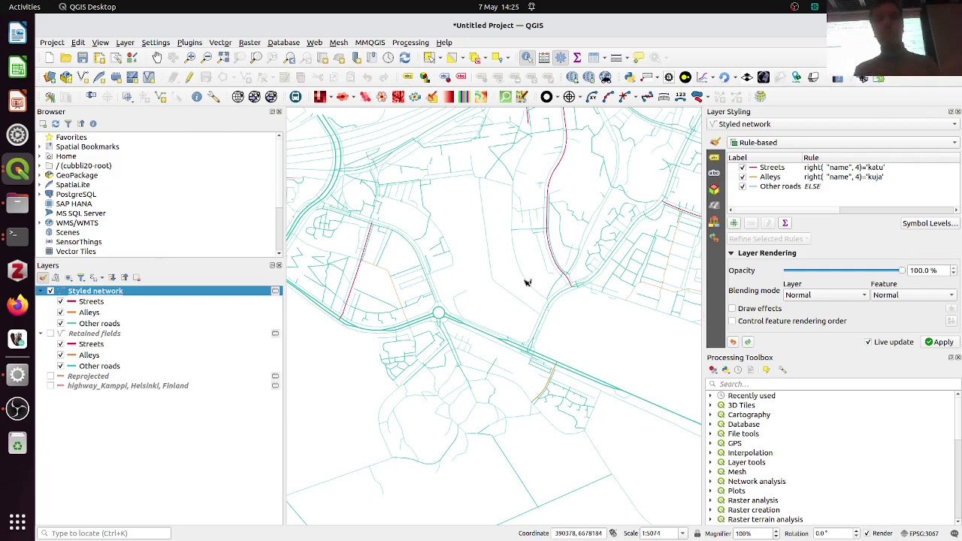
{"action": "scroll", "coordinate": [526, 282], "scroll_direction": "down", "scroll_amount": 2}
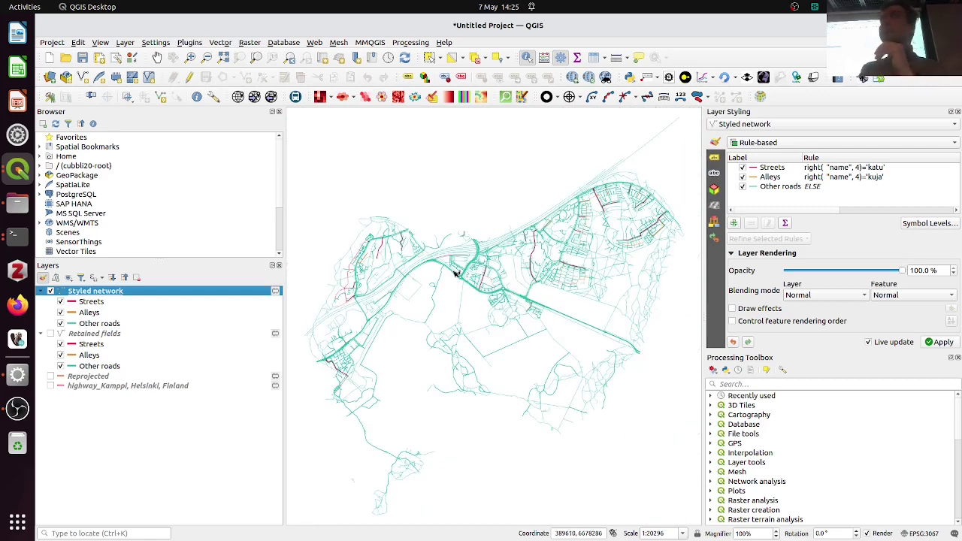
{"action": "scroll", "coordinate": [454, 274], "scroll_direction": "up", "scroll_amount": 2}
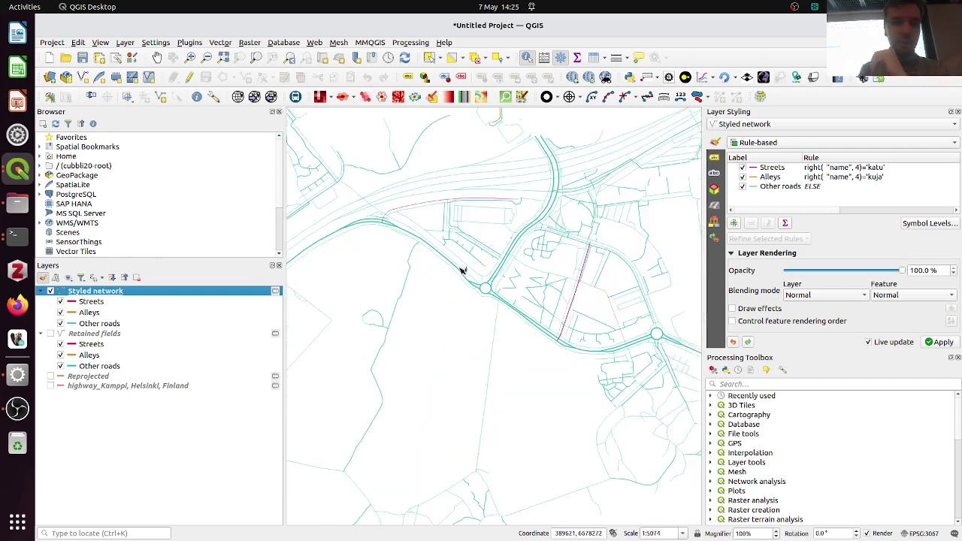
{"action": "scroll", "coordinate": [462, 270], "scroll_direction": "down", "scroll_amount": 2}
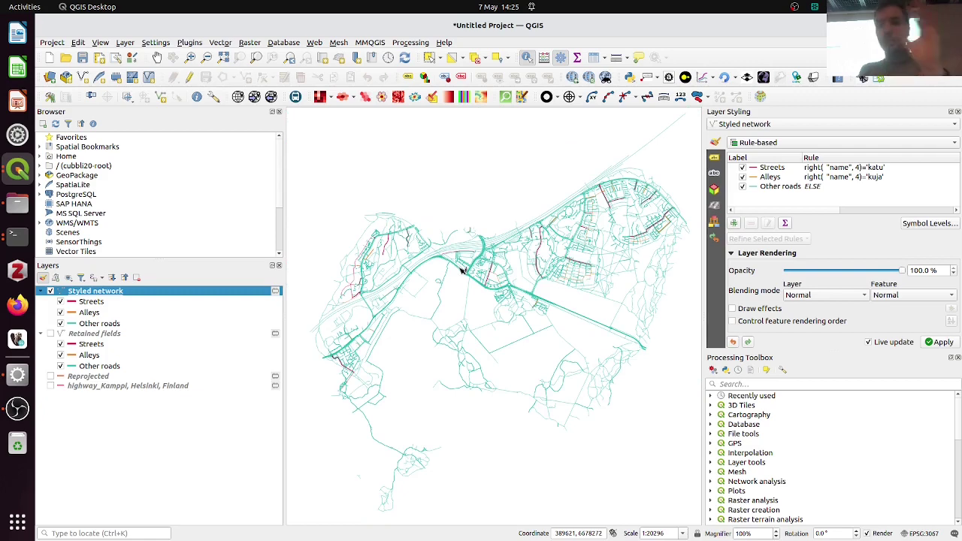
{"action": "left_click_drag", "start_coordinate": [505, 286], "coordinate": [504, 253]}
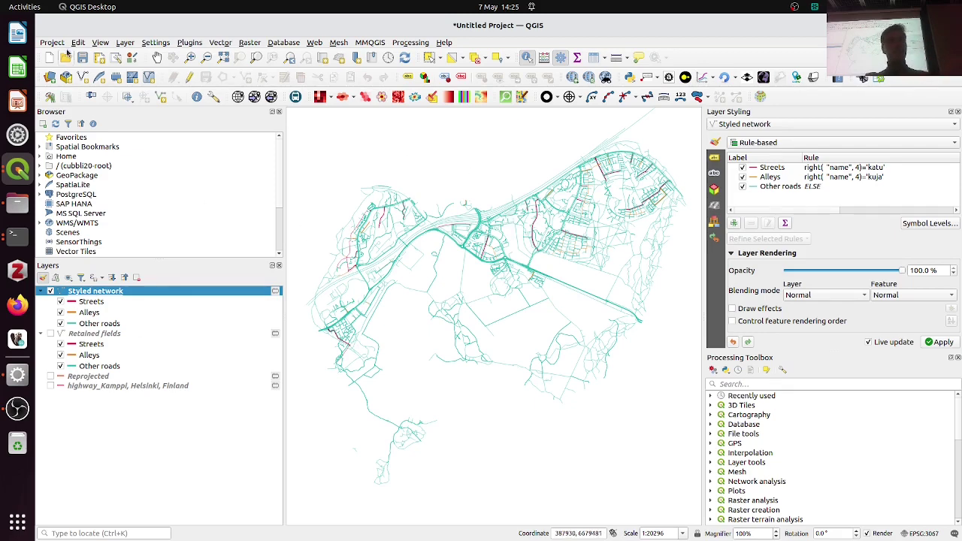
Switch to the carto-intro-QGIS.ipynb notebook in Firefox and find its example map of the Kamppi street network.
{"action": "left_click", "coordinate": [51, 43]}
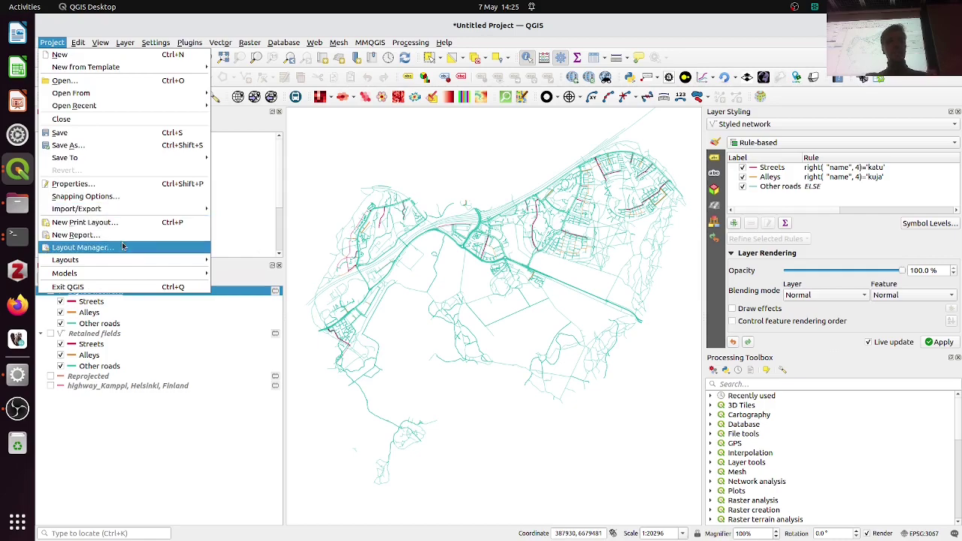
{"action": "left_click", "coordinate": [411, 285]}
{"action": "key", "text": "alt+Tab"}
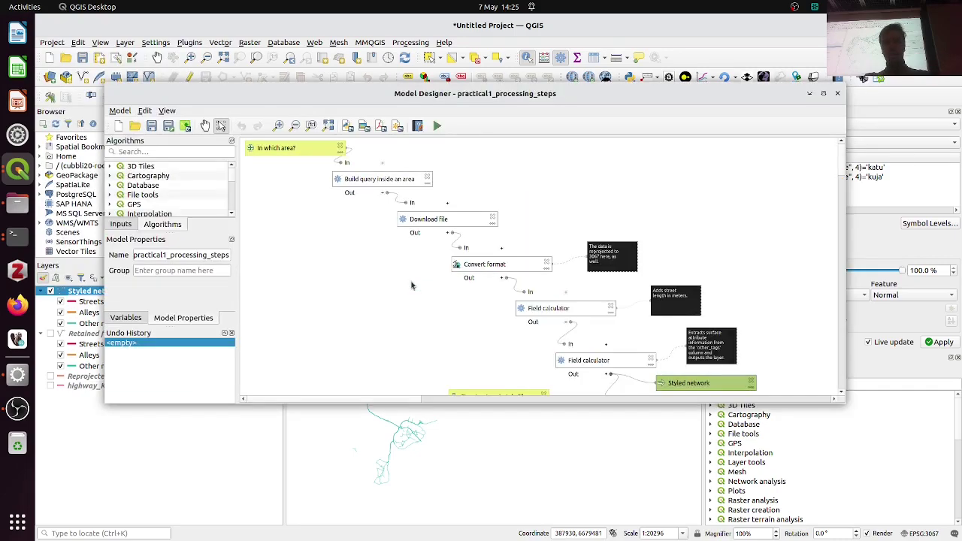
{"action": "key", "text": "alt+Tab"}
{"action": "key", "text": "alt+Tab"}
{"action": "scroll", "coordinate": [319, 352], "scroll_direction": "down", "scroll_amount": 15}
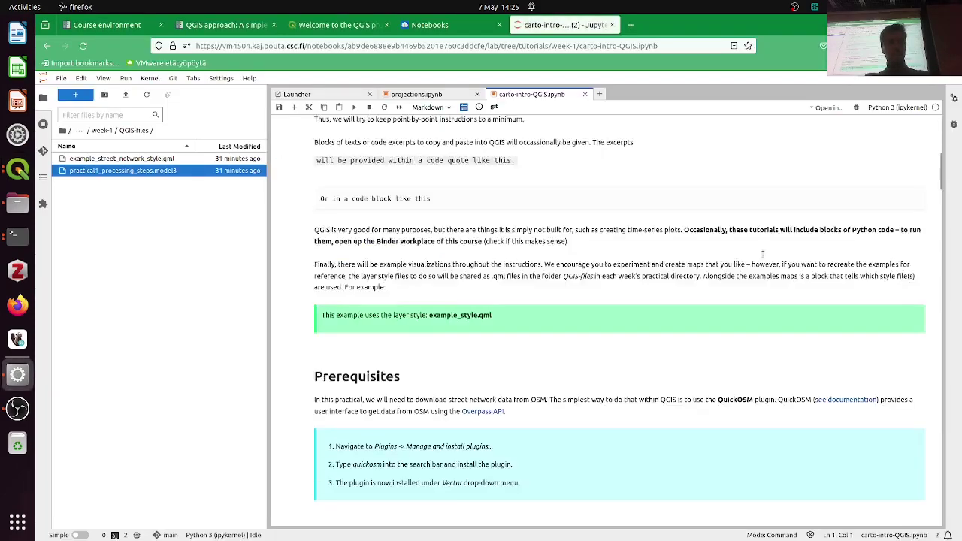
{"action": "scroll", "coordinate": [940, 298], "scroll_direction": "down", "scroll_amount": 5}
{"action": "left_click_drag", "start_coordinate": [941, 298], "coordinate": [938, 365]}
{"action": "scroll", "coordinate": [730, 338], "scroll_direction": "down", "scroll_amount": 3}
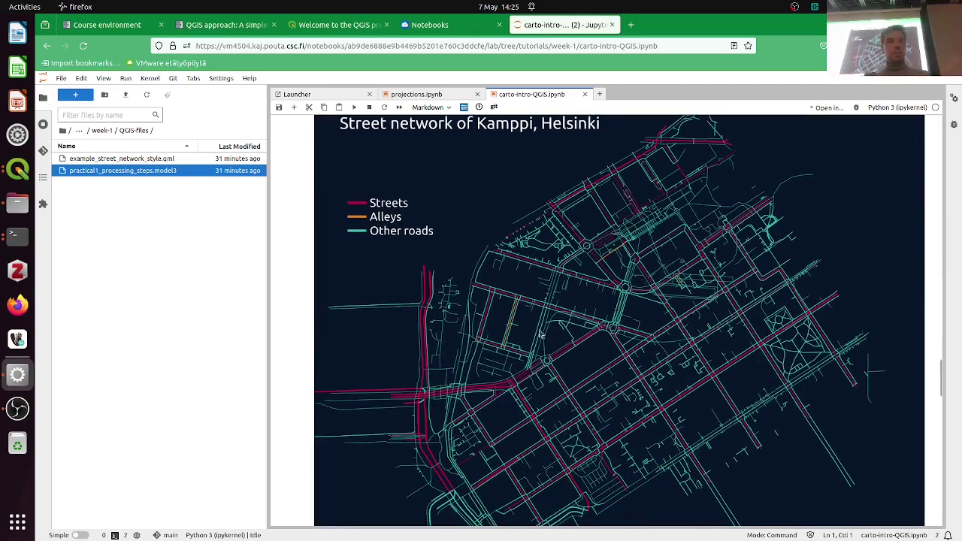
Switch back to QGIS and create a new print layout with an automatically generated title.
{"action": "left_click", "coordinate": [17, 169]}
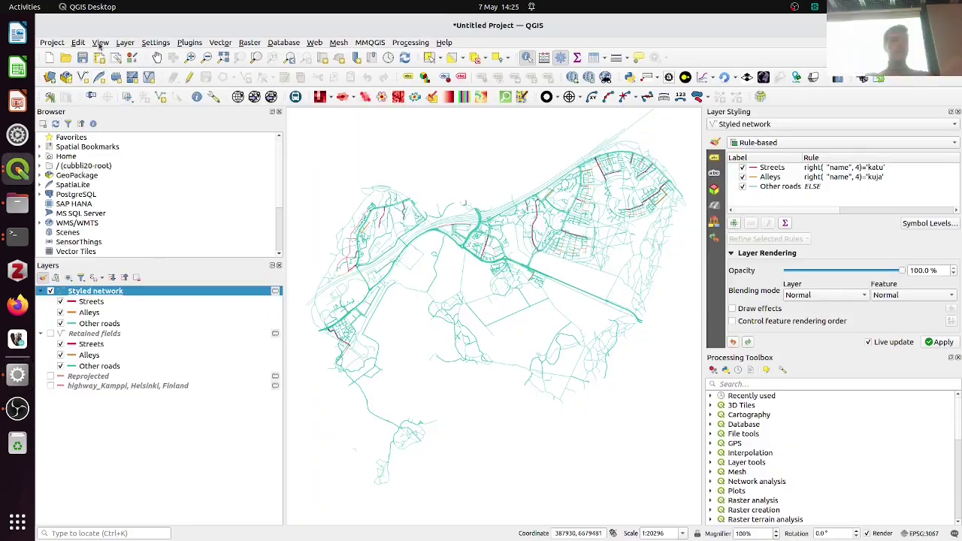
{"action": "left_click", "coordinate": [52, 42]}
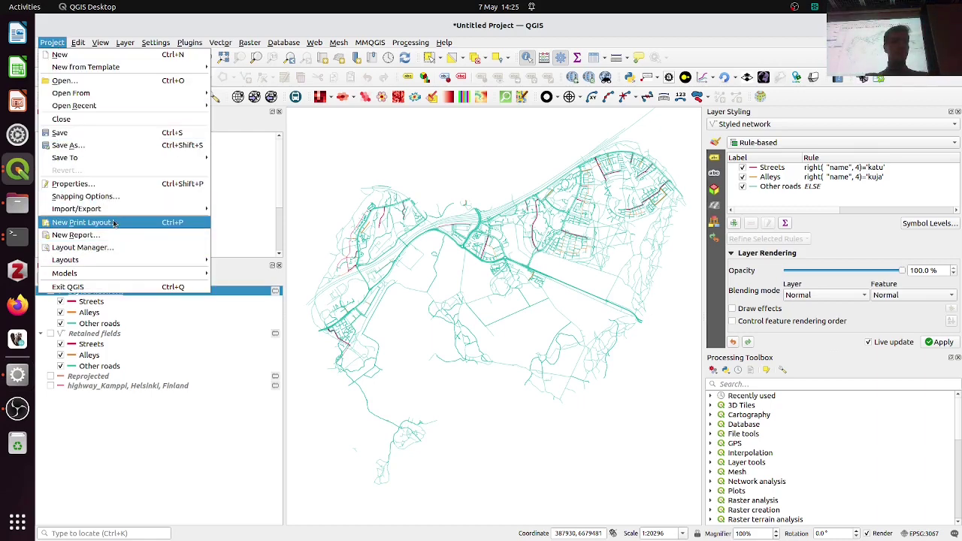
{"action": "left_click", "coordinate": [81, 222]}
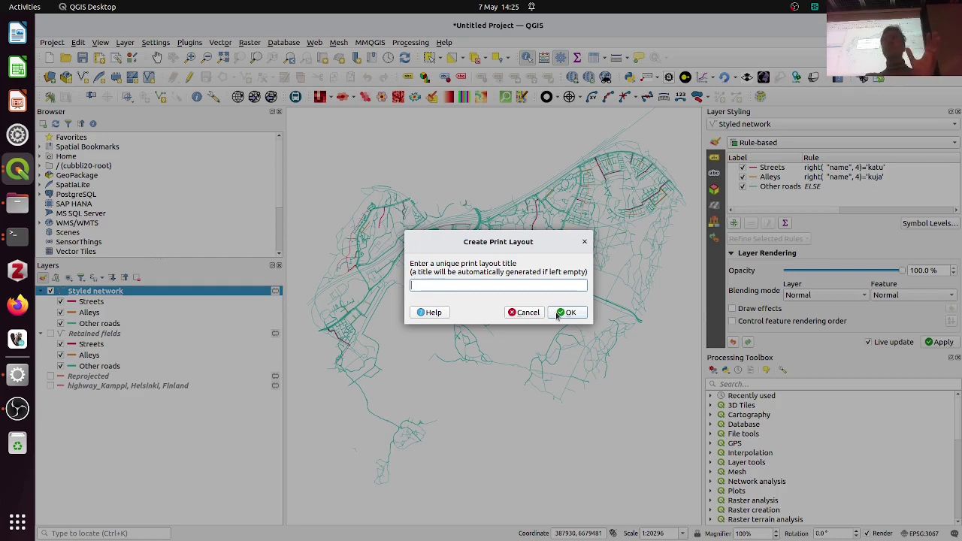
{"action": "left_click", "coordinate": [557, 312]}
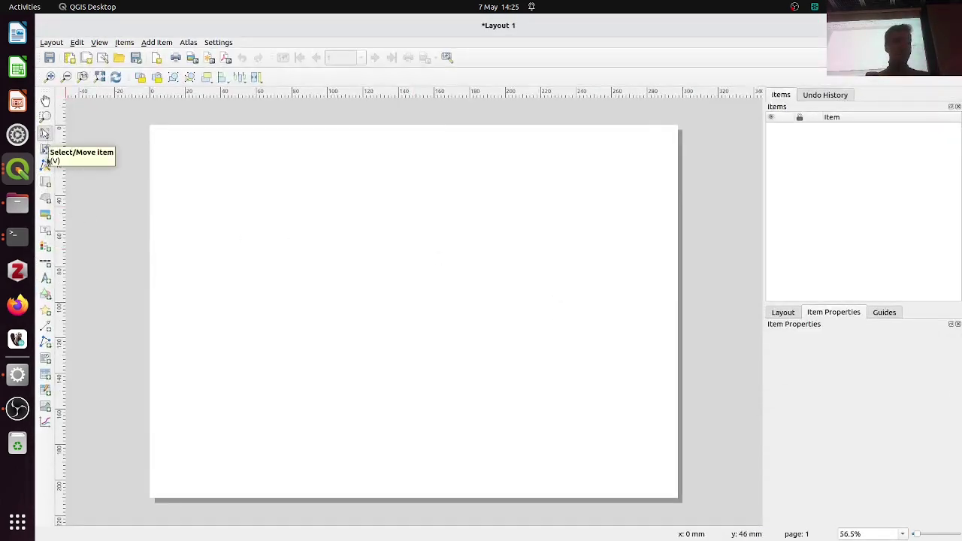
Add a map item to the layout and stretch it to cover the whole page.
{"action": "left_click", "coordinate": [45, 182]}
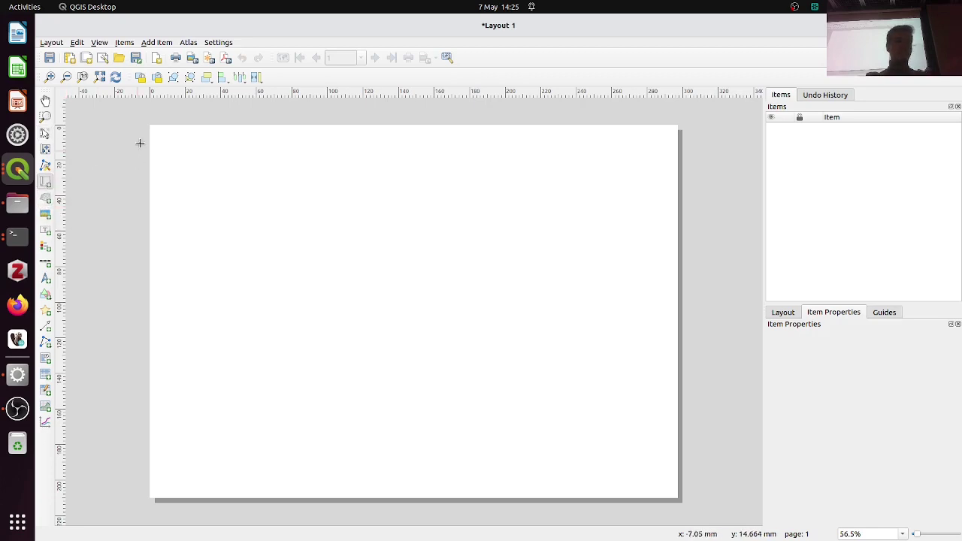
{"action": "left_click_drag", "start_coordinate": [151, 129], "coordinate": [678, 497]}
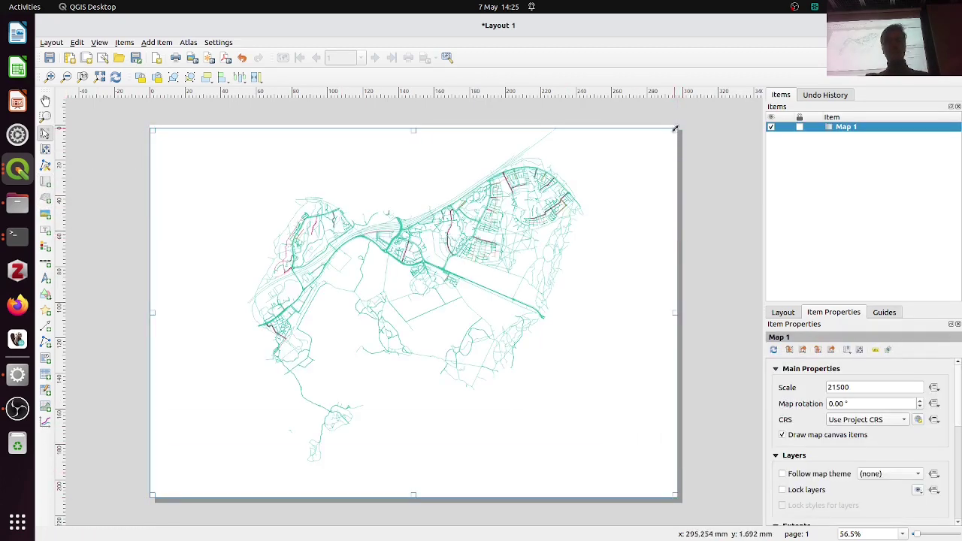
{"action": "left_click_drag", "start_coordinate": [676, 128], "coordinate": [676, 125]}
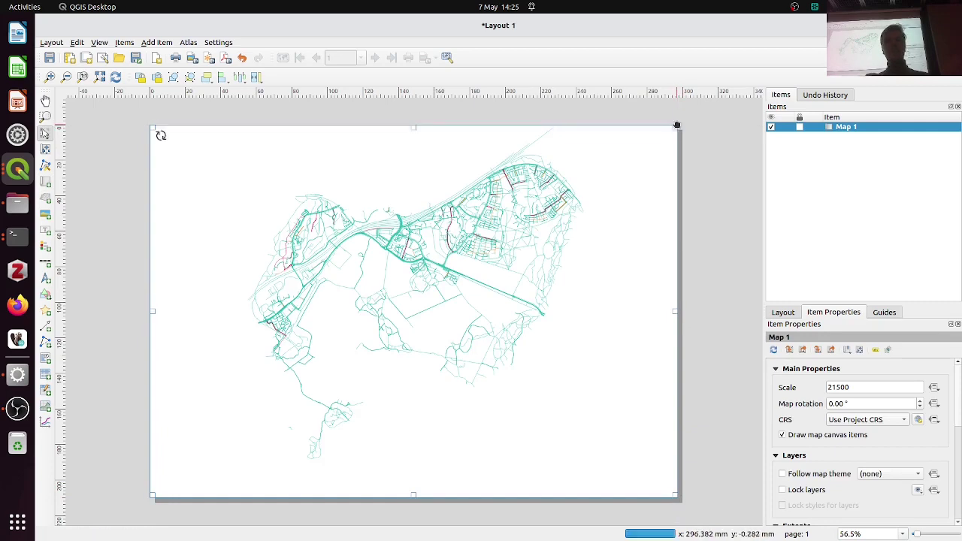
Set the map item's background color to a near-black dark grey.
{"action": "scroll", "coordinate": [866, 475], "scroll_direction": "down", "scroll_amount": 10}
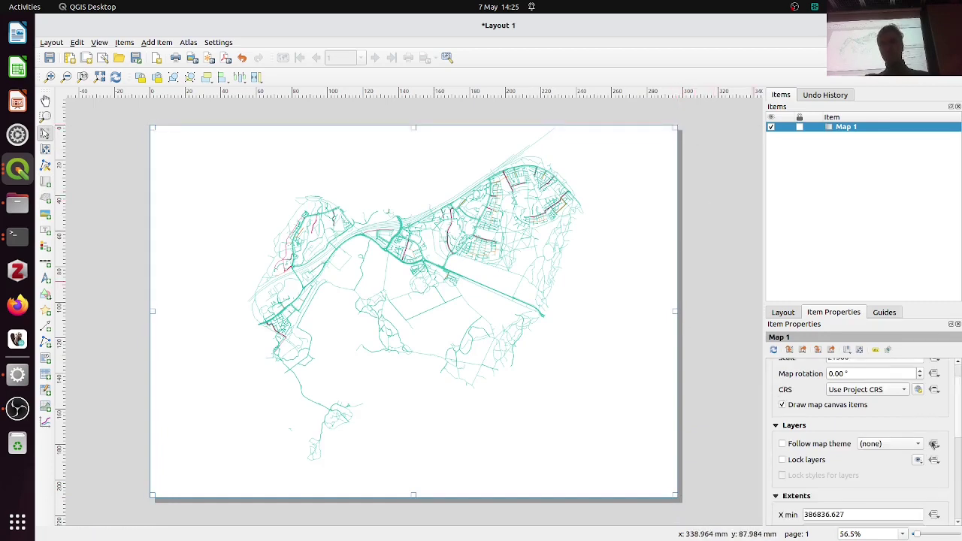
{"action": "left_click", "coordinate": [783, 460]}
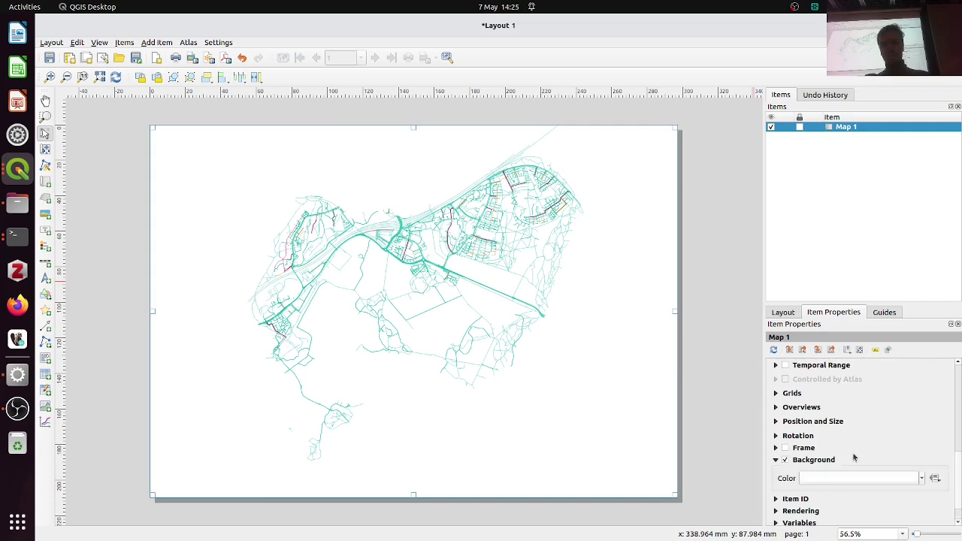
{"action": "left_click", "coordinate": [922, 479]}
{"action": "left_click", "coordinate": [830, 289]}
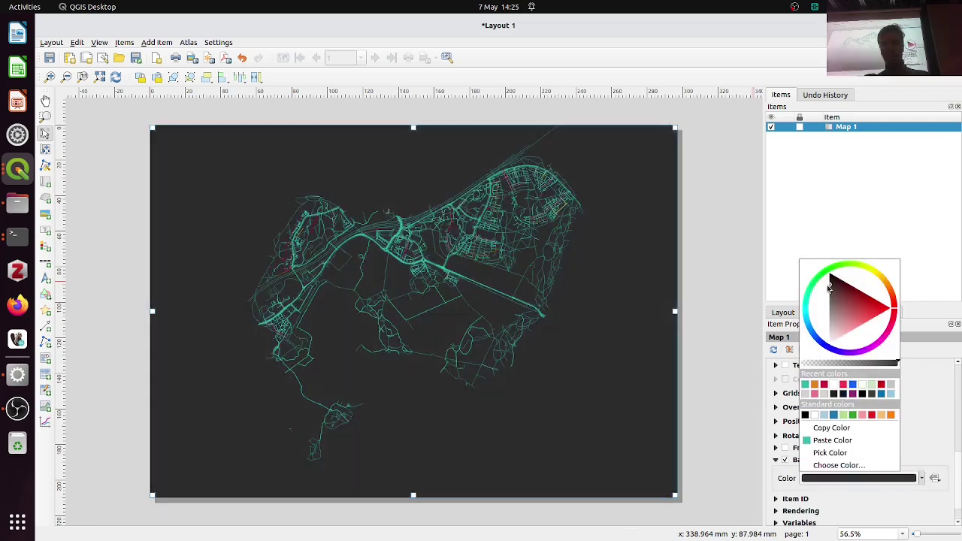
{"action": "left_click", "coordinate": [728, 263]}
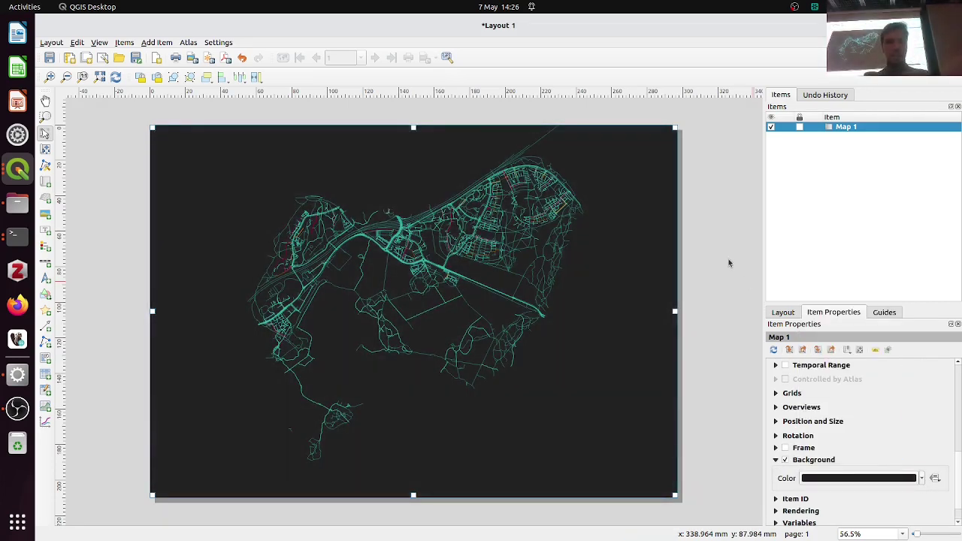
Add a scale bar for Map 1 with the default item properties and place it in the page's lower-right corner.
{"action": "left_click", "coordinate": [47, 264]}
{"action": "left_click", "coordinate": [613, 450]}
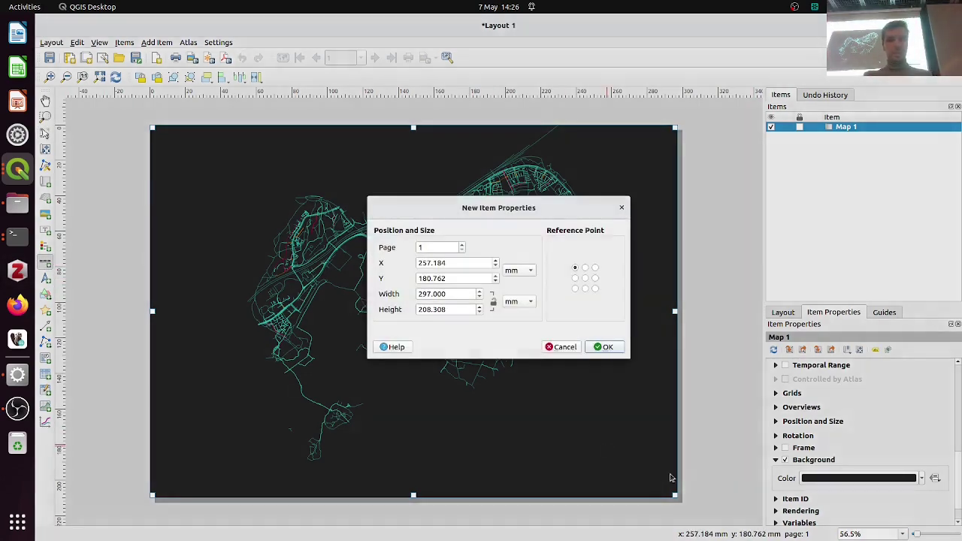
{"action": "left_click", "coordinate": [603, 347]}
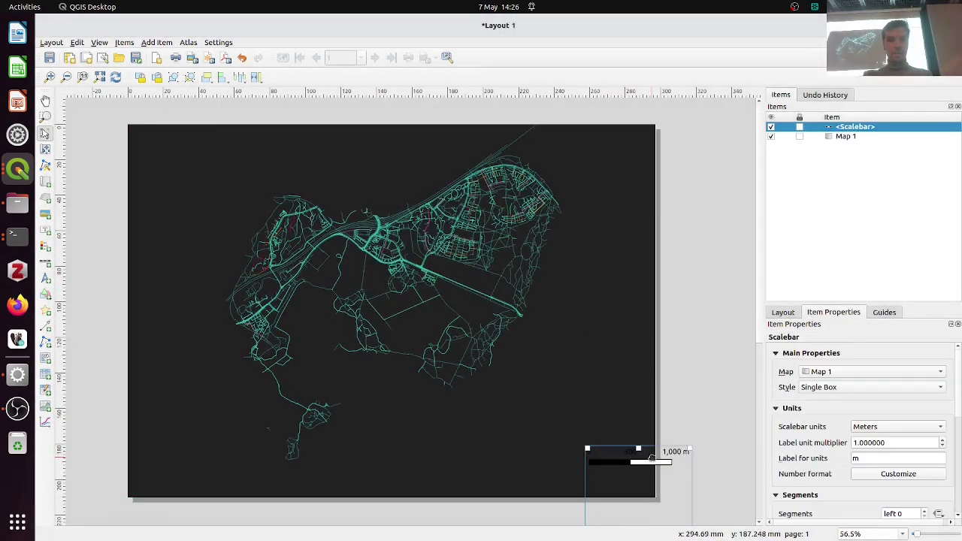
{"action": "left_click_drag", "start_coordinate": [650, 457], "coordinate": [612, 461]}
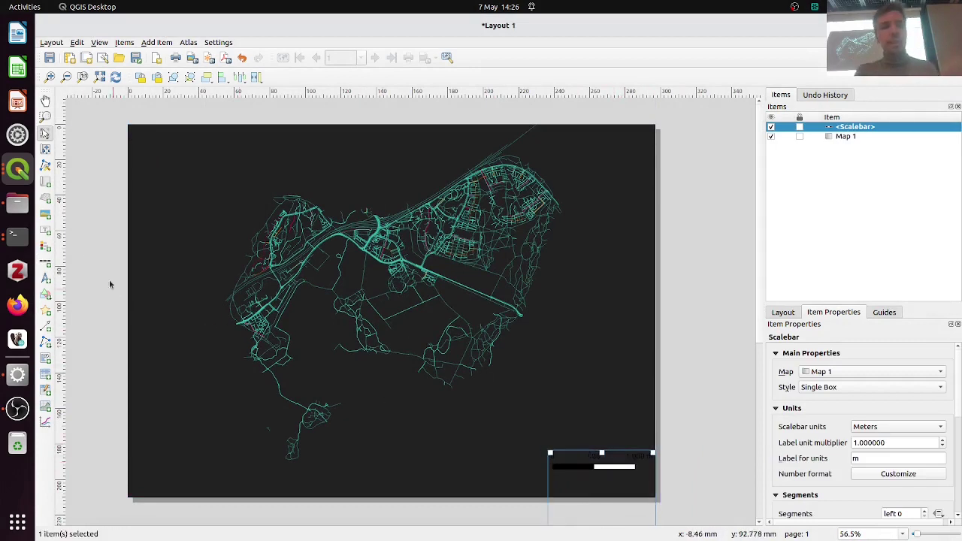
Add a north arrow to the layout, shrink it to a small symbol and place it just left of the scale bar.
{"action": "left_click", "coordinate": [45, 278]}
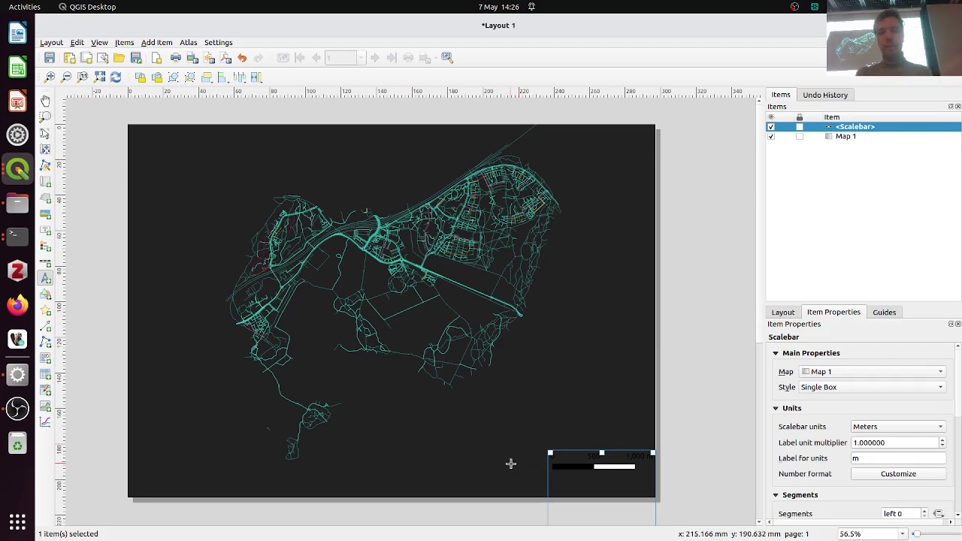
{"action": "left_click", "coordinate": [511, 464]}
{"action": "left_click", "coordinate": [608, 348]}
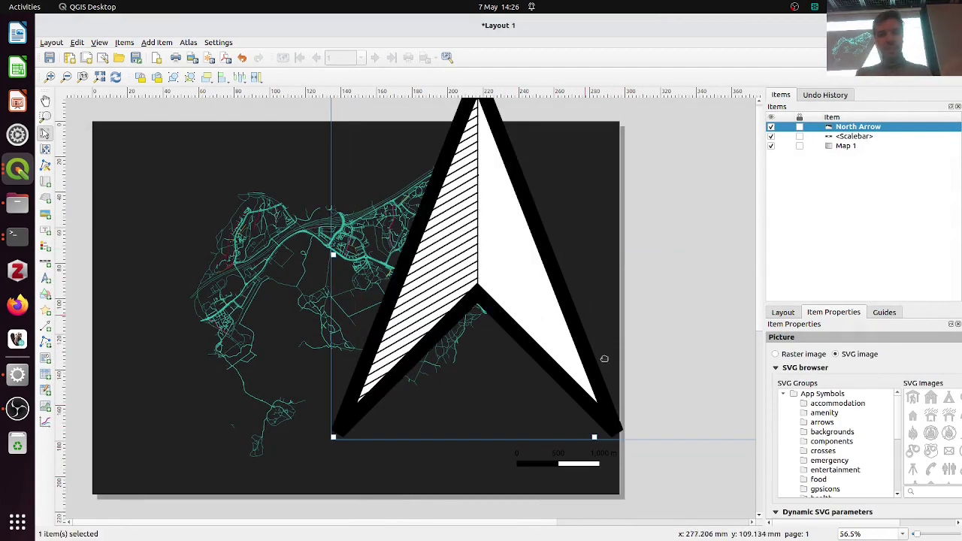
{"action": "left_click_drag", "start_coordinate": [332, 438], "coordinate": [377, 365]}
{"action": "left_click_drag", "start_coordinate": [577, 329], "coordinate": [357, 369]}
{"action": "left_click_drag", "start_coordinate": [646, 459], "coordinate": [327, 223]}
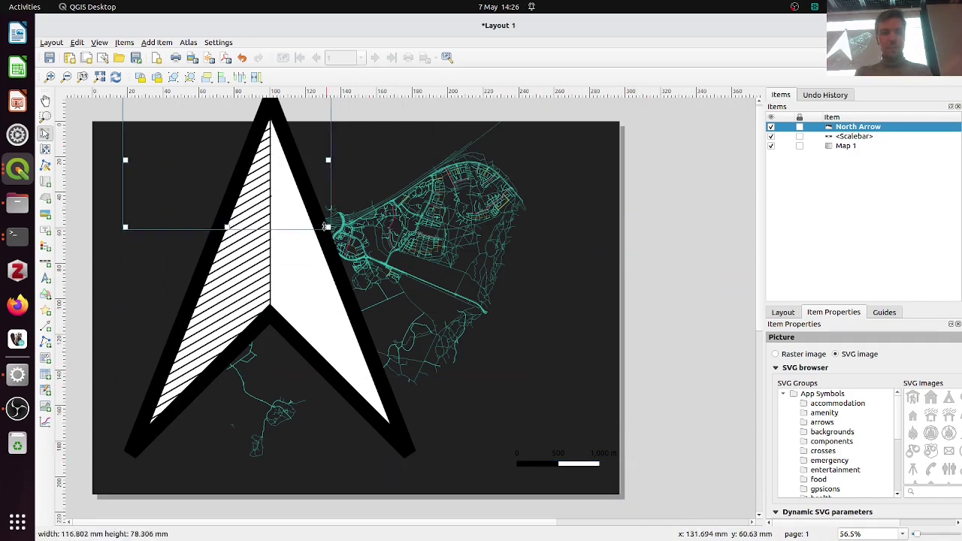
{"action": "left_click_drag", "start_coordinate": [250, 190], "coordinate": [493, 445]}
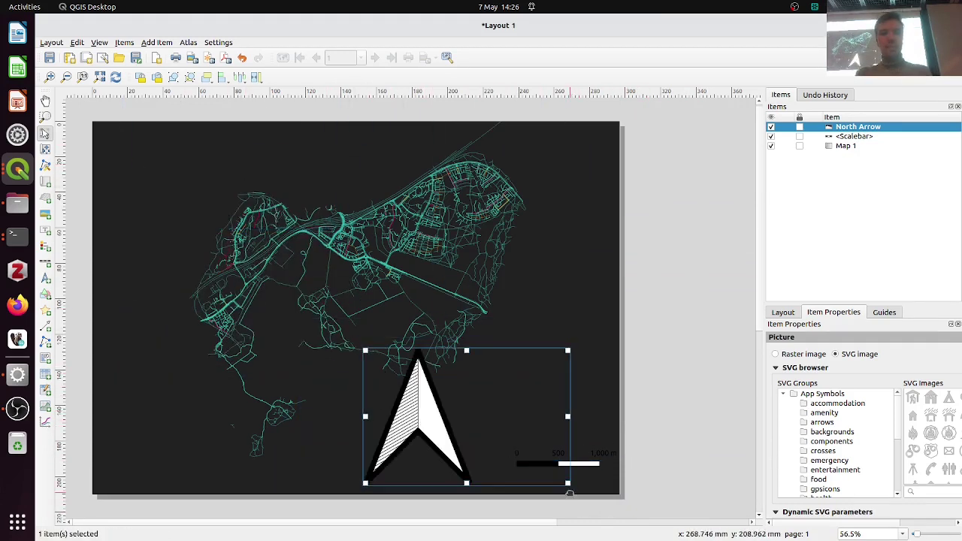
{"action": "left_click_drag", "start_coordinate": [567, 483], "coordinate": [443, 415]}
{"action": "left_click_drag", "start_coordinate": [393, 386], "coordinate": [472, 461]}
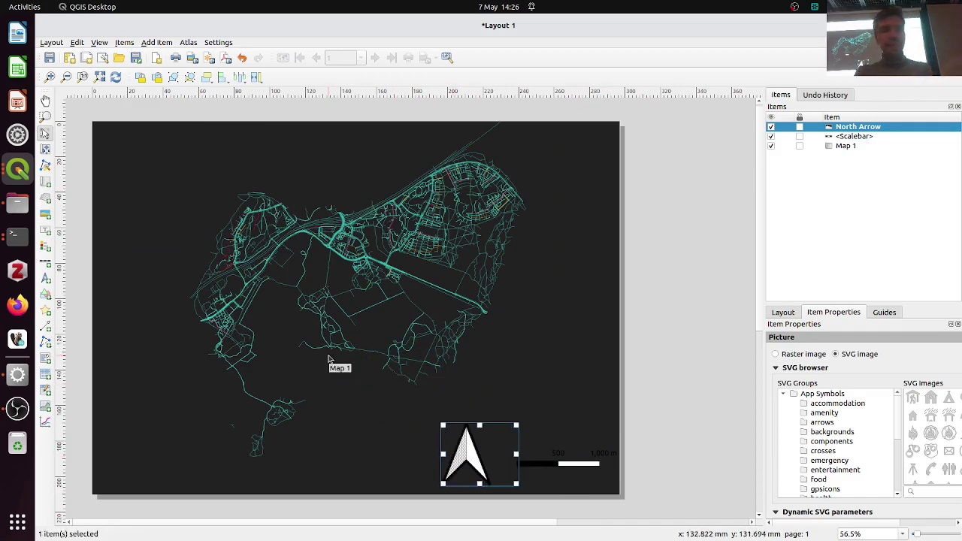
Switch to the carto-intro-QGIS.ipynb notebook in Firefox and examine the Kamppi example map and its annotated cartographic elements.
{"action": "key", "text": "alt+Tab"}
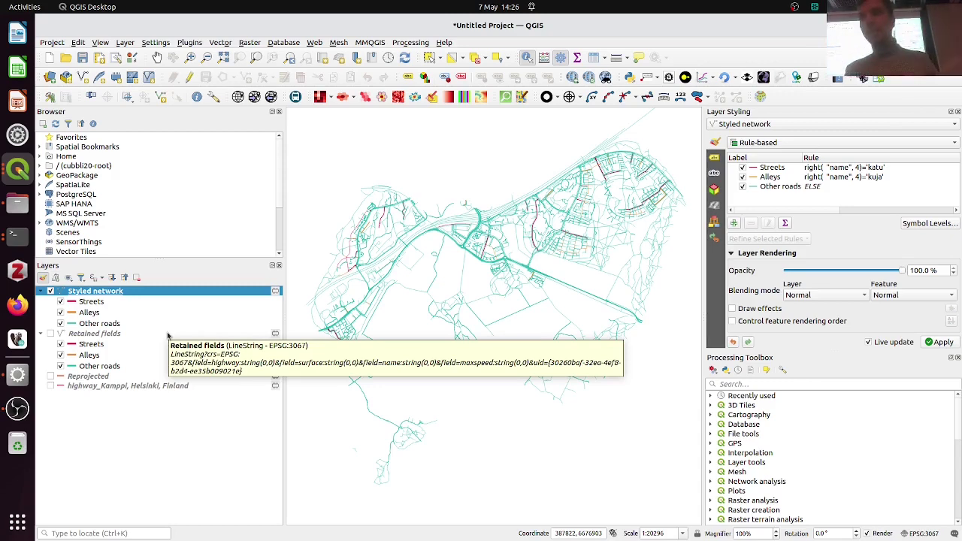
{"action": "left_click", "coordinate": [18, 374]}
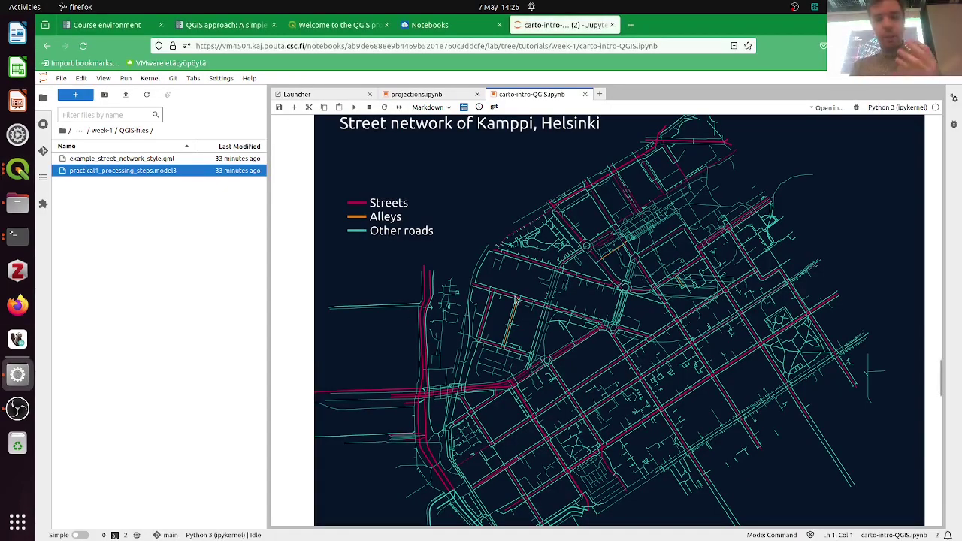
{"action": "scroll", "coordinate": [515, 299], "scroll_direction": "up", "scroll_amount": 1}
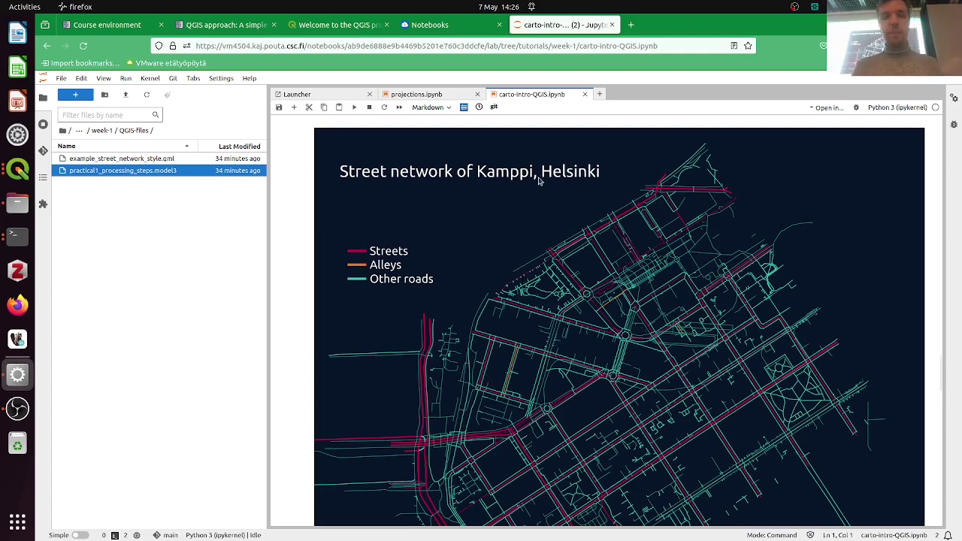
{"action": "scroll", "coordinate": [557, 317], "scroll_direction": "down", "scroll_amount": 3}
{"action": "scroll", "coordinate": [577, 293], "scroll_direction": "down", "scroll_amount": 5}
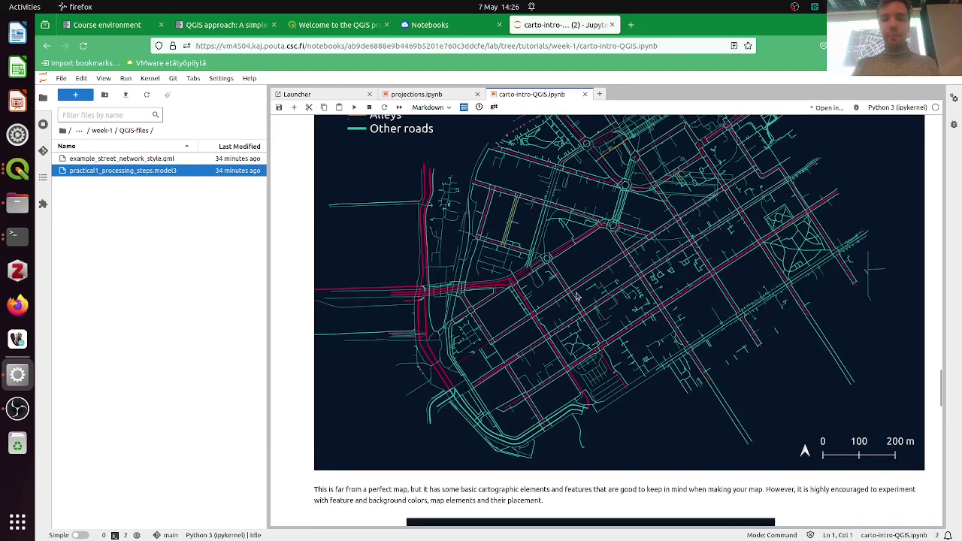
{"action": "scroll", "coordinate": [582, 289], "scroll_direction": "down", "scroll_amount": 2}
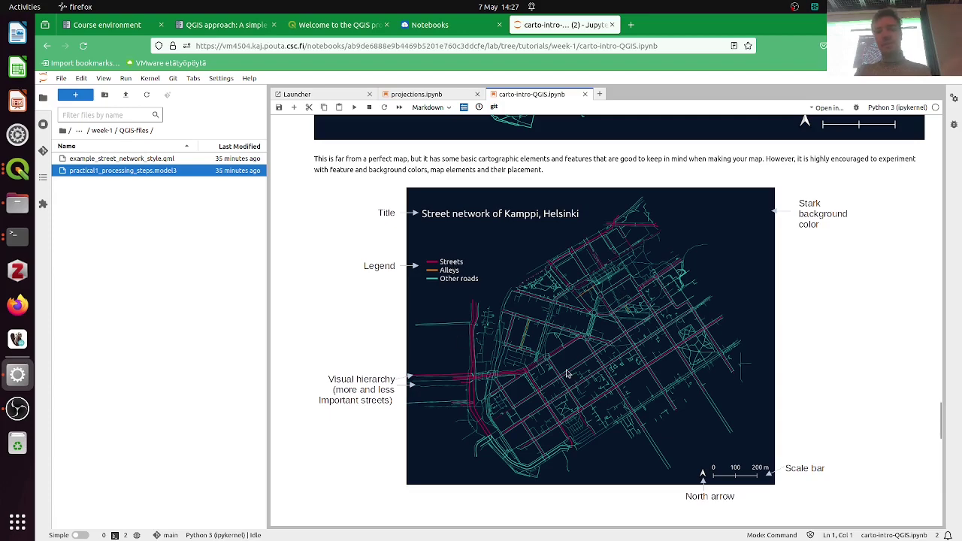
{"action": "scroll", "coordinate": [567, 373], "scroll_direction": "down", "scroll_amount": 3}
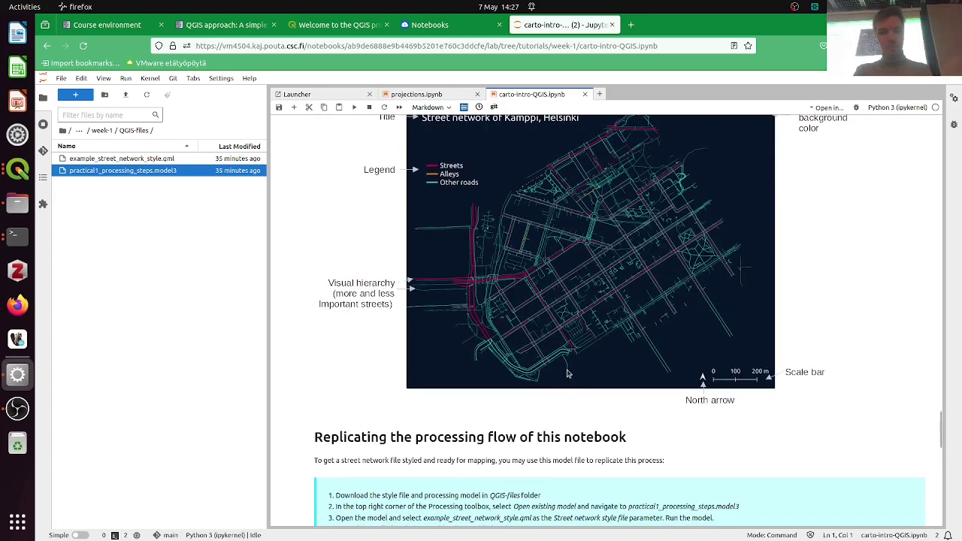
{"action": "scroll", "coordinate": [567, 373], "scroll_direction": "up", "scroll_amount": 12}
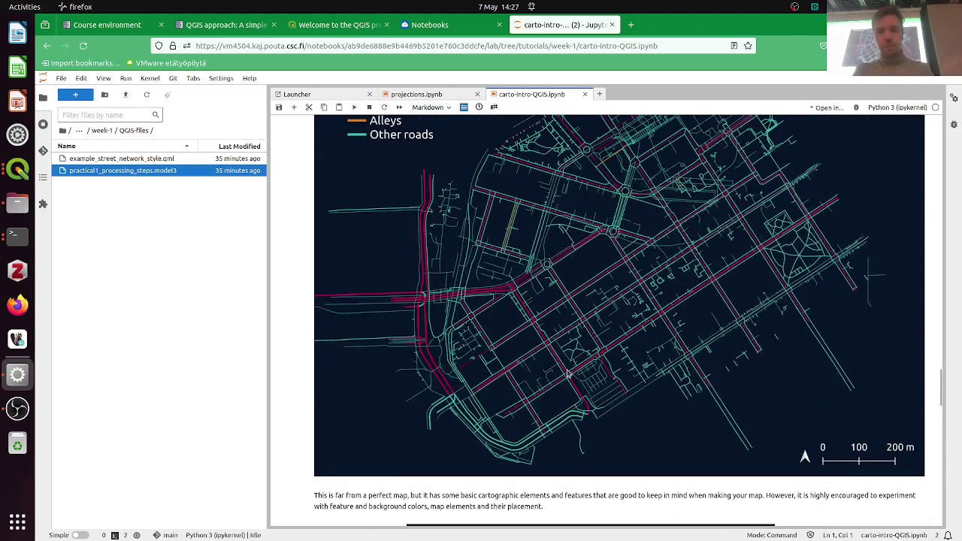
{"action": "scroll", "coordinate": [567, 373], "scroll_direction": "up", "scroll_amount": 5}
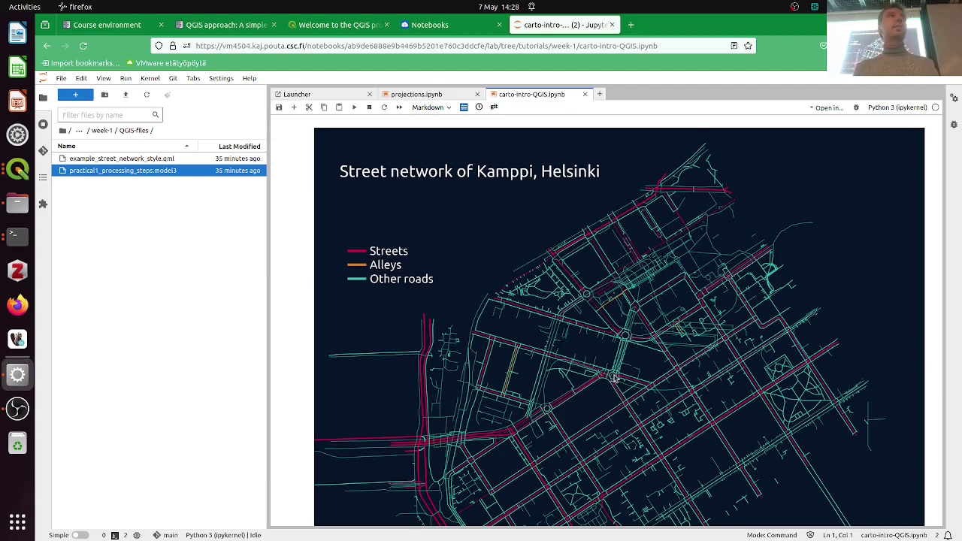
Open the General information page of the CartoGIS course site and examine the meeting times and instructors.
{"action": "left_click", "coordinate": [132, 26]}
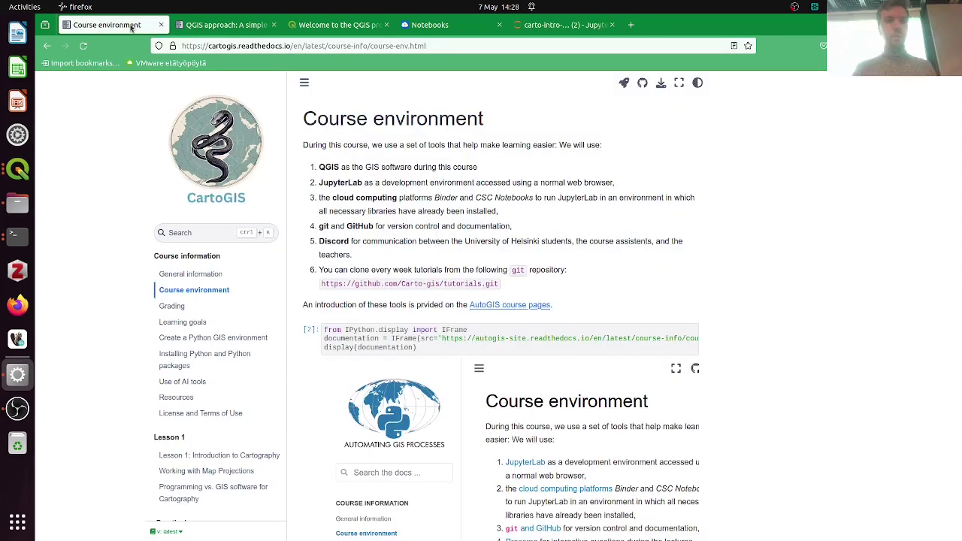
{"action": "left_click", "coordinate": [191, 275]}
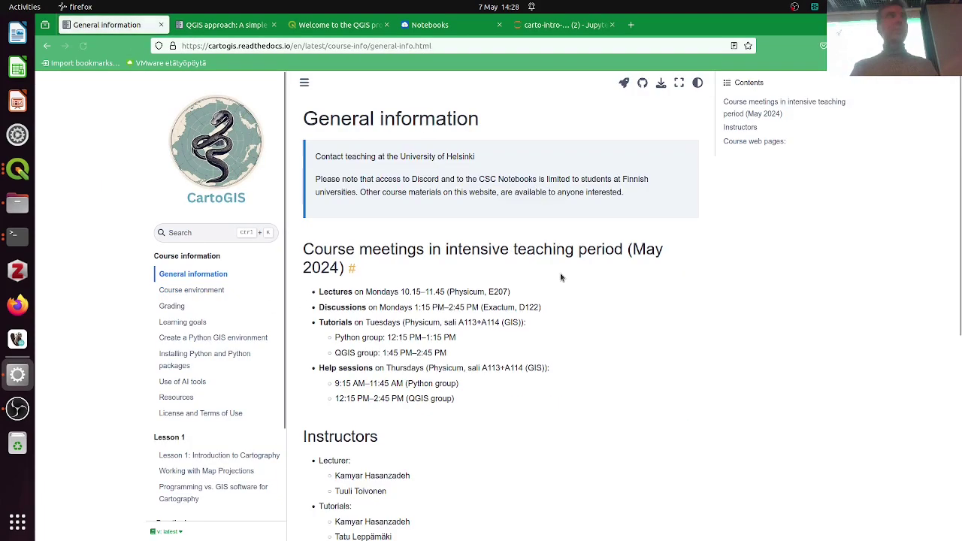
{"action": "scroll", "coordinate": [572, 285], "scroll_direction": "down", "scroll_amount": 3}
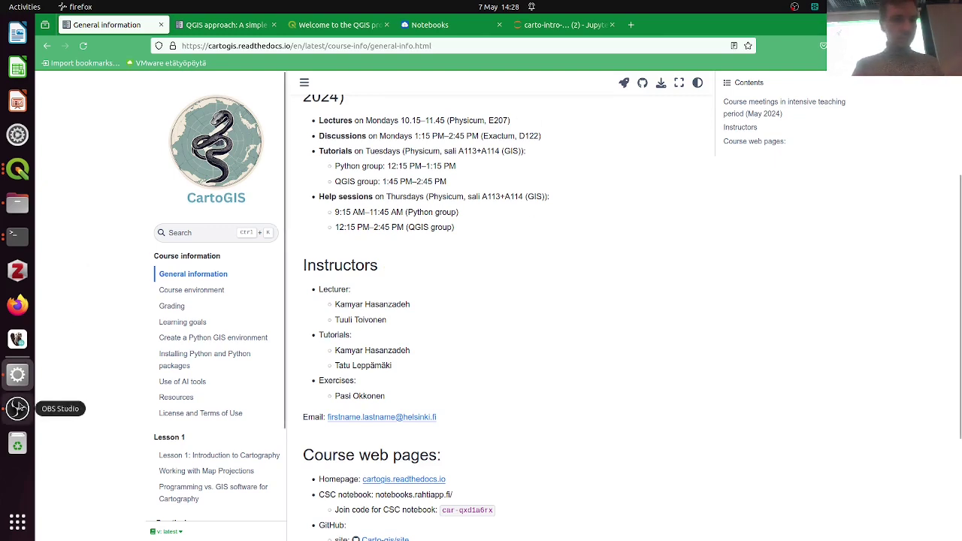
{"action": "left_click", "coordinate": [18, 408]}
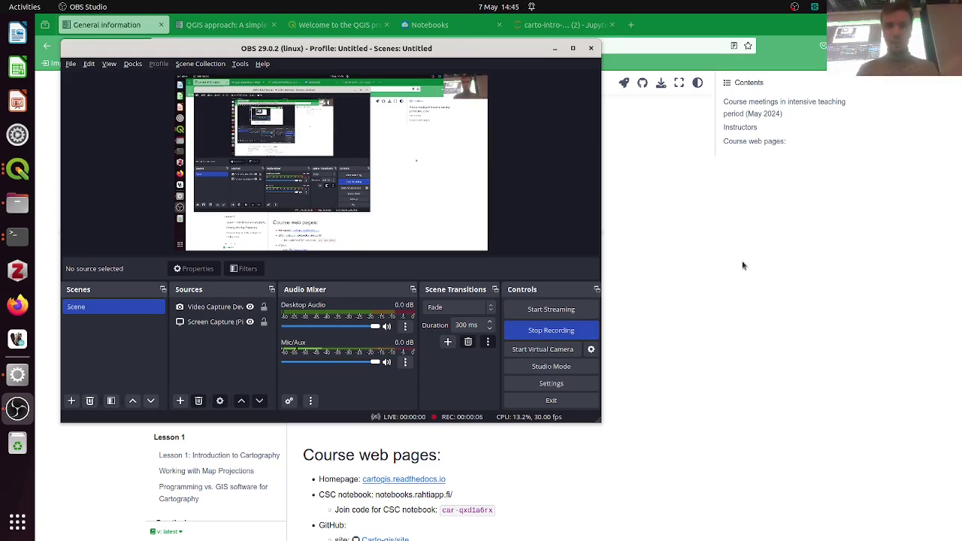
{"action": "left_click", "coordinate": [742, 265]}
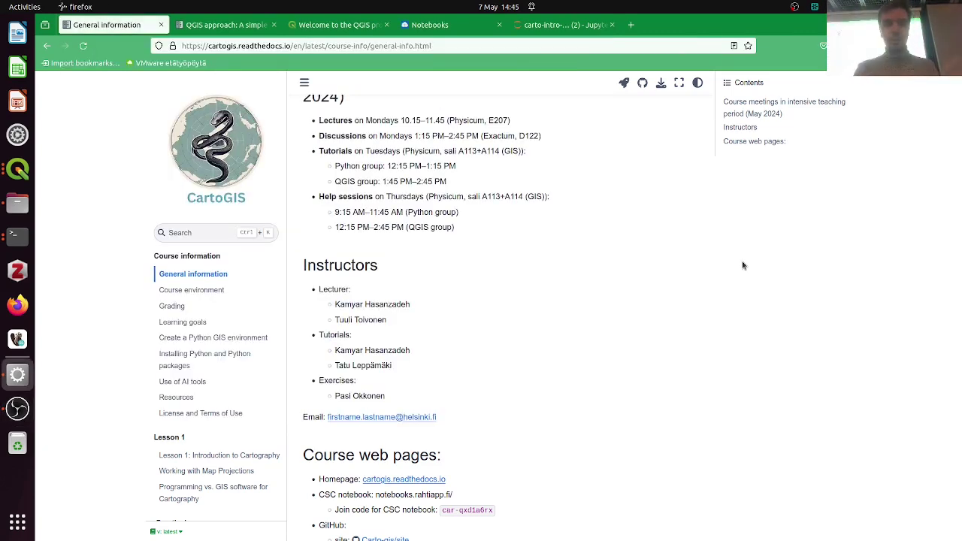
Review the QGIS approach tutorial page from street network data retrieval through styling and layout to the processing model diagram.
{"action": "left_click", "coordinate": [227, 26]}
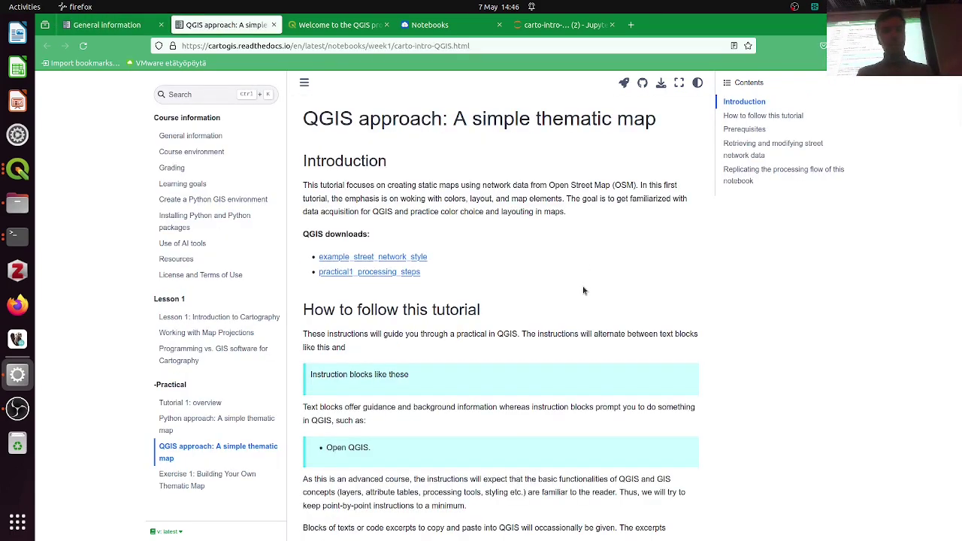
{"action": "scroll", "coordinate": [582, 290], "scroll_direction": "down", "scroll_amount": 5}
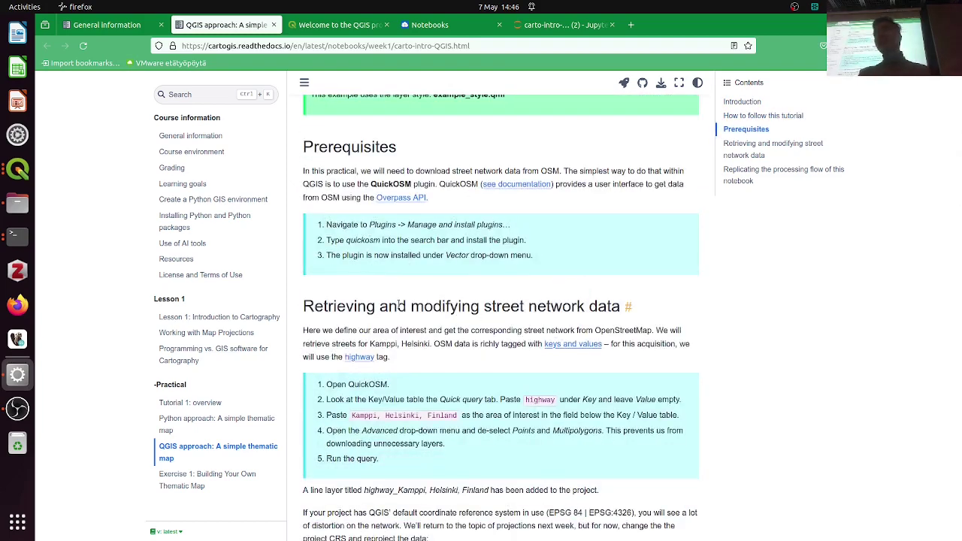
{"action": "scroll", "coordinate": [399, 304], "scroll_direction": "down", "scroll_amount": 5}
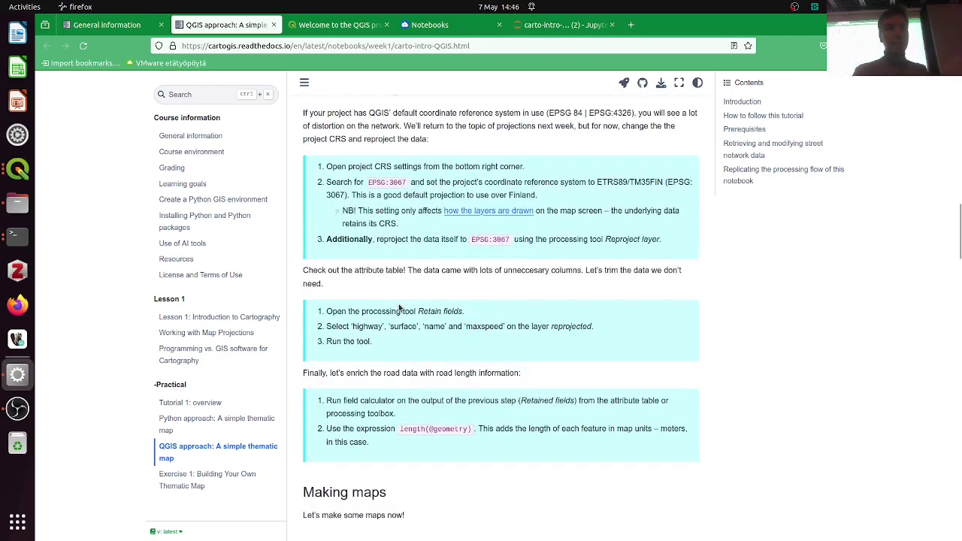
{"action": "scroll", "coordinate": [403, 231], "scroll_direction": "up", "scroll_amount": 3}
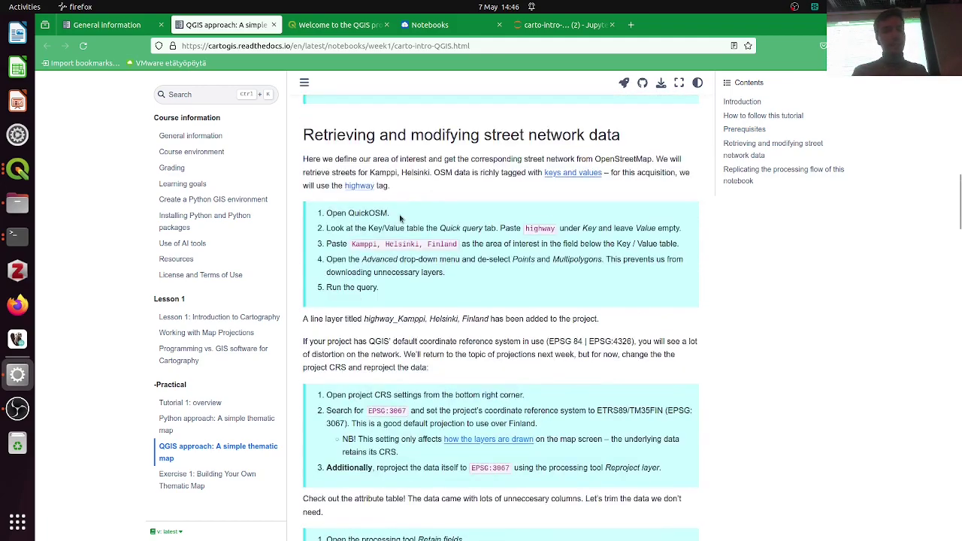
{"action": "scroll", "coordinate": [404, 226], "scroll_direction": "down", "scroll_amount": 4}
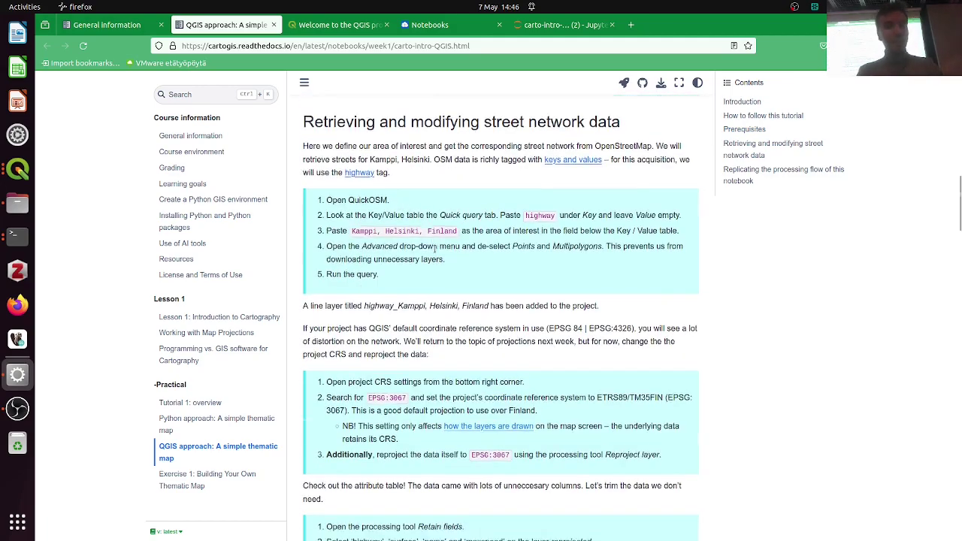
{"action": "scroll", "coordinate": [435, 254], "scroll_direction": "down", "scroll_amount": 3}
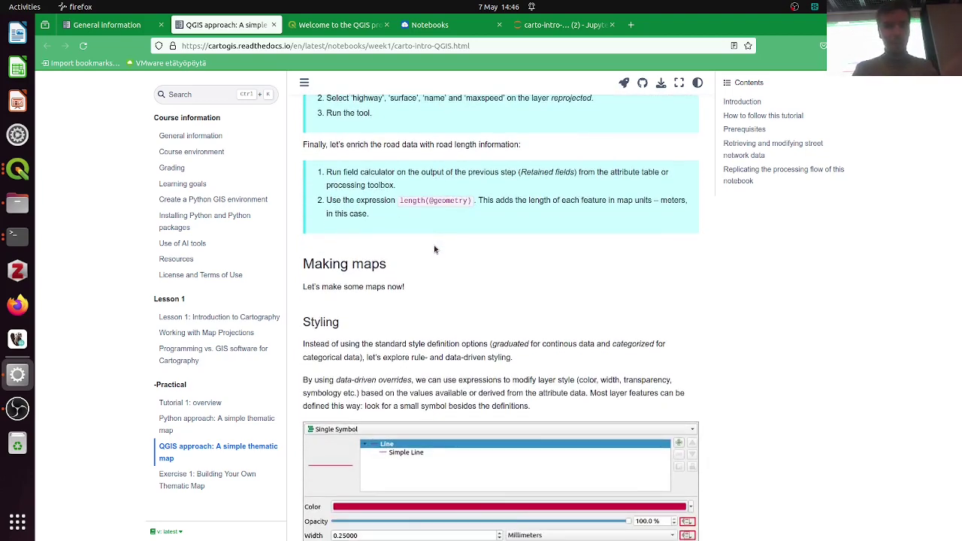
{"action": "scroll", "coordinate": [434, 250], "scroll_direction": "down", "scroll_amount": 3}
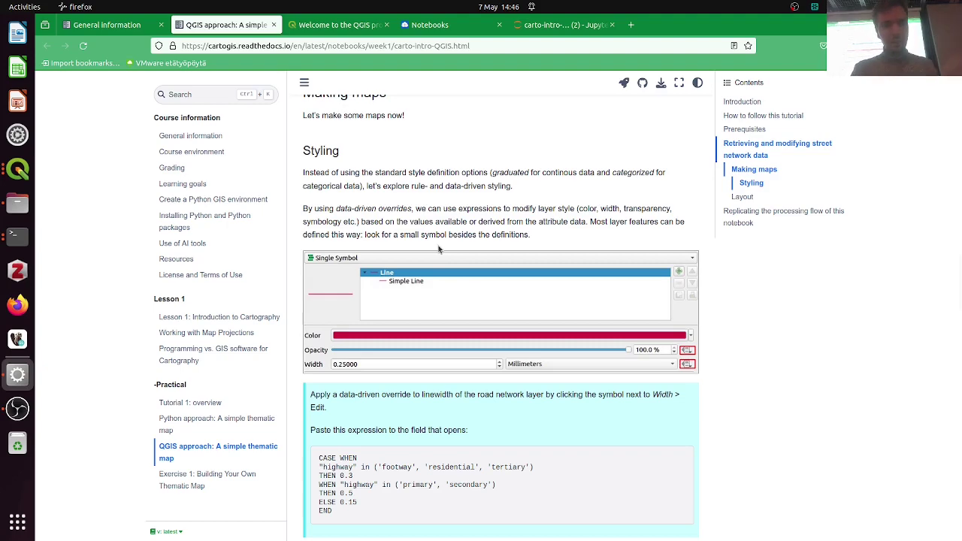
{"action": "scroll", "coordinate": [440, 249], "scroll_direction": "down", "scroll_amount": 5}
{"action": "scroll", "coordinate": [505, 255], "scroll_direction": "down", "scroll_amount": 7}
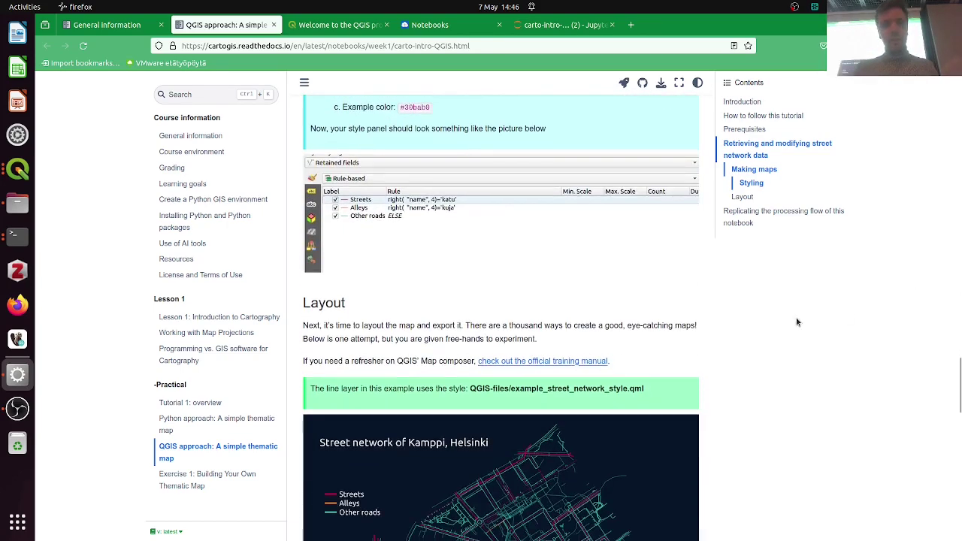
{"action": "scroll", "coordinate": [695, 311], "scroll_direction": "down", "scroll_amount": 5}
{"action": "scroll", "coordinate": [695, 312], "scroll_direction": "down", "scroll_amount": 7}
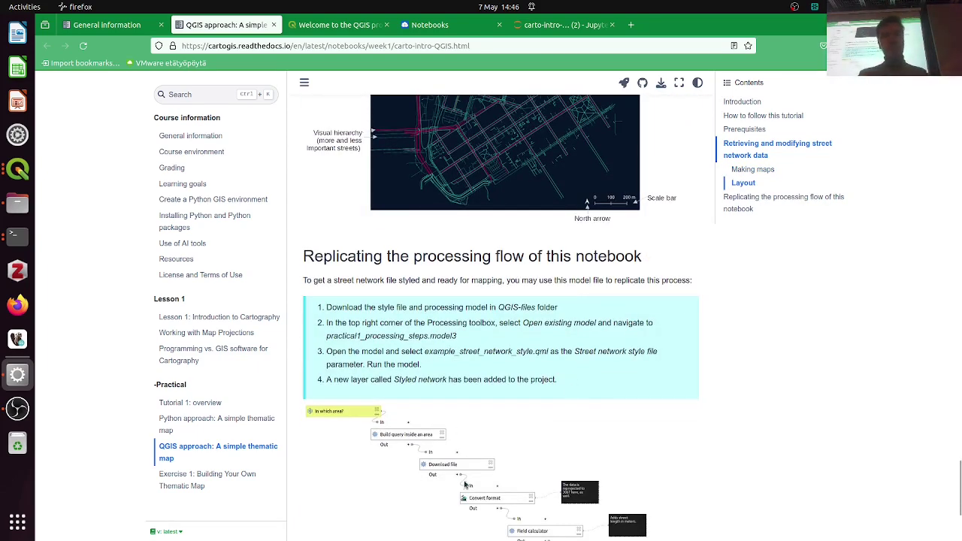
{"action": "scroll", "coordinate": [466, 456], "scroll_direction": "down", "scroll_amount": 1}
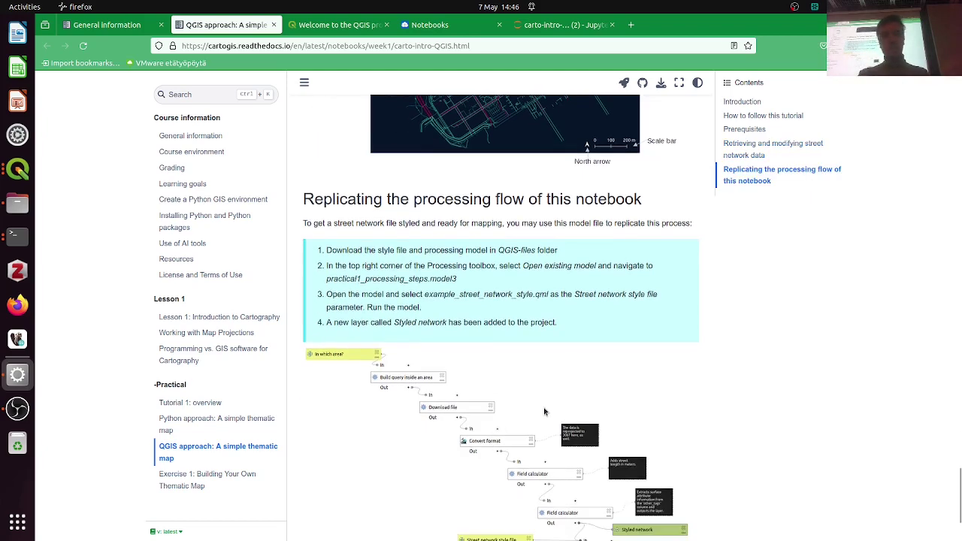
{"action": "scroll", "coordinate": [545, 411], "scroll_direction": "down", "scroll_amount": 2}
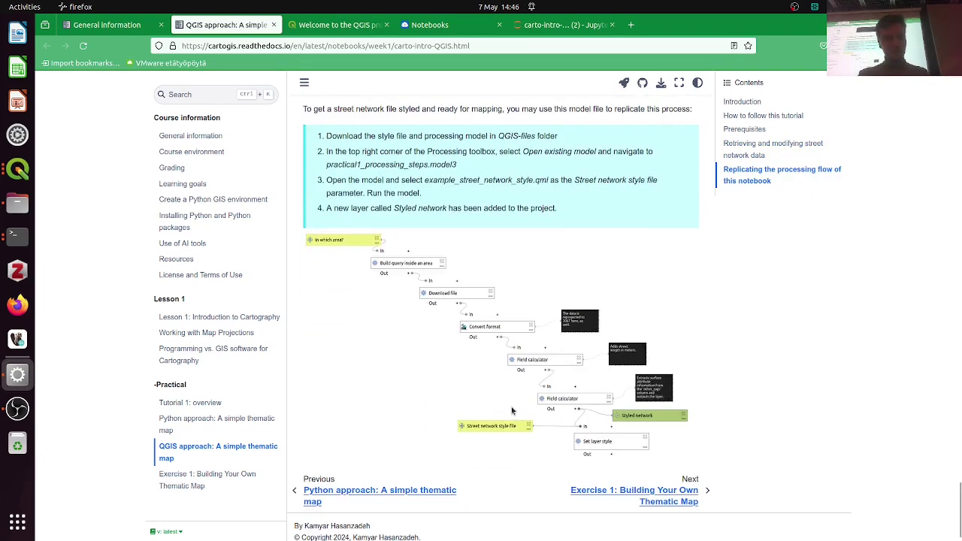
Return to the tutorial's Layout section and examine the example map's title, legend, north arrow and scale bar.
{"action": "scroll", "coordinate": [514, 411], "scroll_direction": "up", "scroll_amount": 5}
{"action": "scroll", "coordinate": [512, 410], "scroll_direction": "up", "scroll_amount": 10}
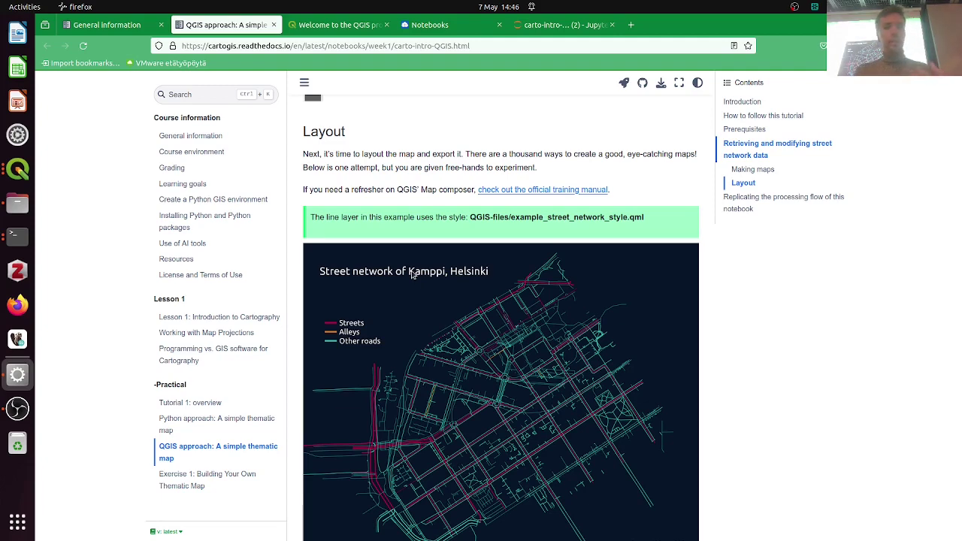
{"action": "scroll", "coordinate": [369, 280], "scroll_direction": "down", "scroll_amount": 2}
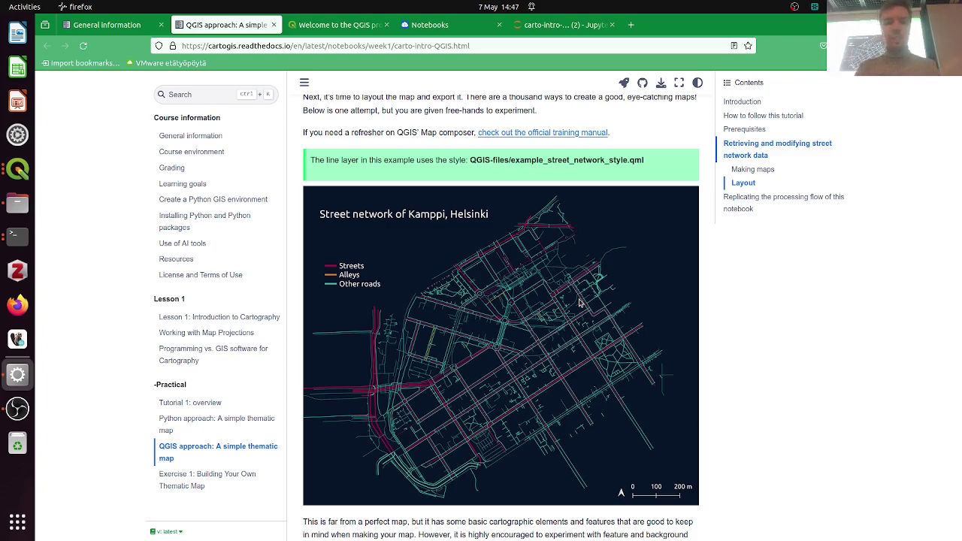
{"action": "scroll", "coordinate": [580, 302], "scroll_direction": "down", "scroll_amount": 3}
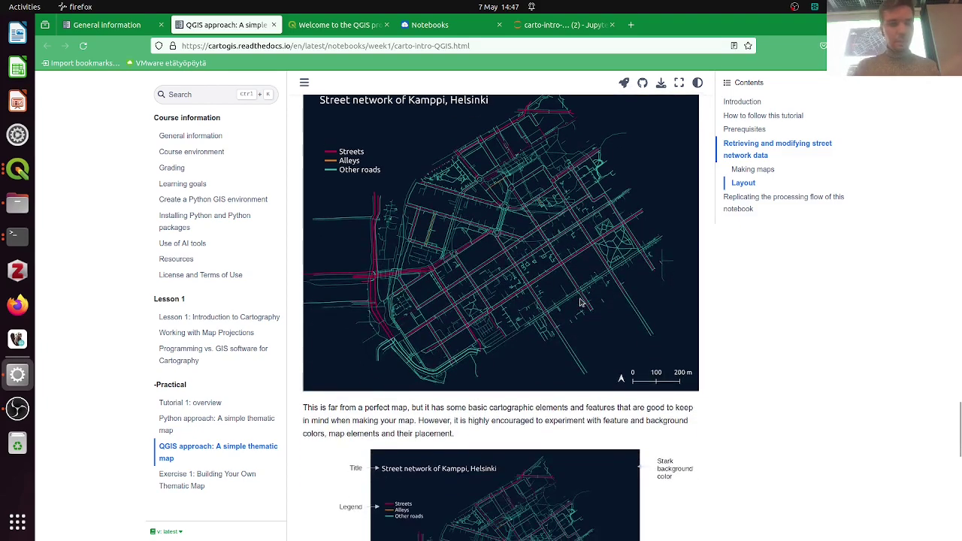
Open the Exercise 1: Building Your Own Thematic Map page and examine its overview, suggested data sources and key points to consider.
{"action": "left_click", "coordinate": [193, 478]}
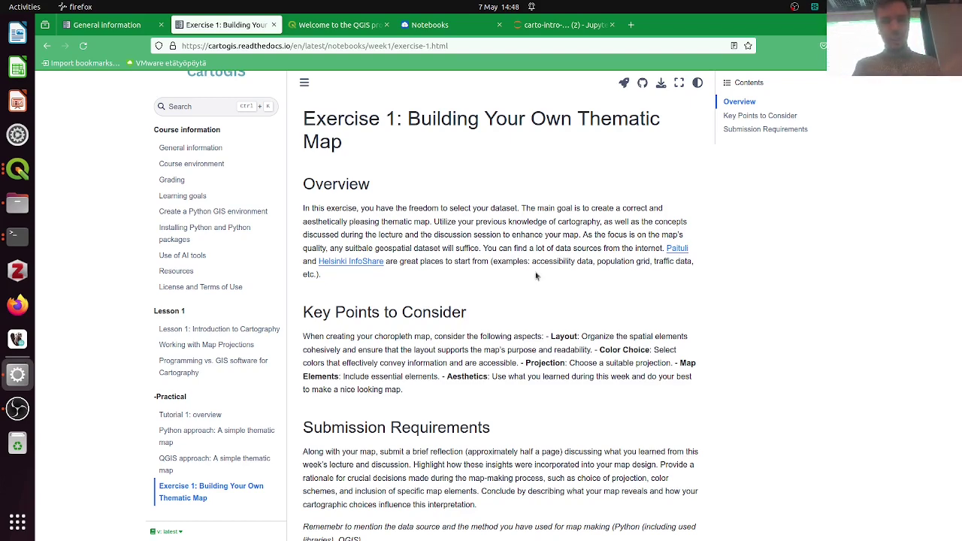
{"action": "scroll", "coordinate": [525, 274], "scroll_direction": "down", "scroll_amount": 1}
{"action": "scroll", "coordinate": [526, 274], "scroll_direction": "down", "scroll_amount": 2}
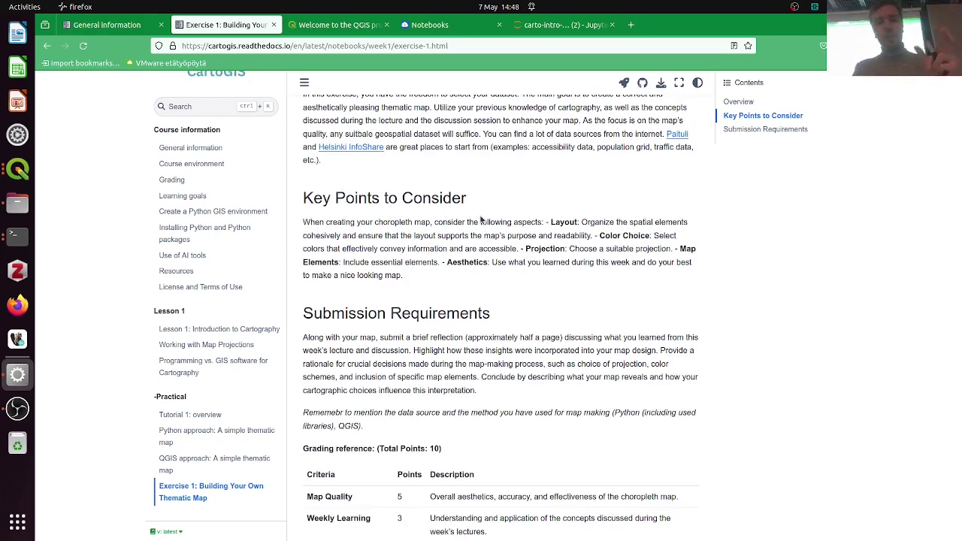
{"action": "scroll", "coordinate": [480, 219], "scroll_direction": "down", "scroll_amount": 2}
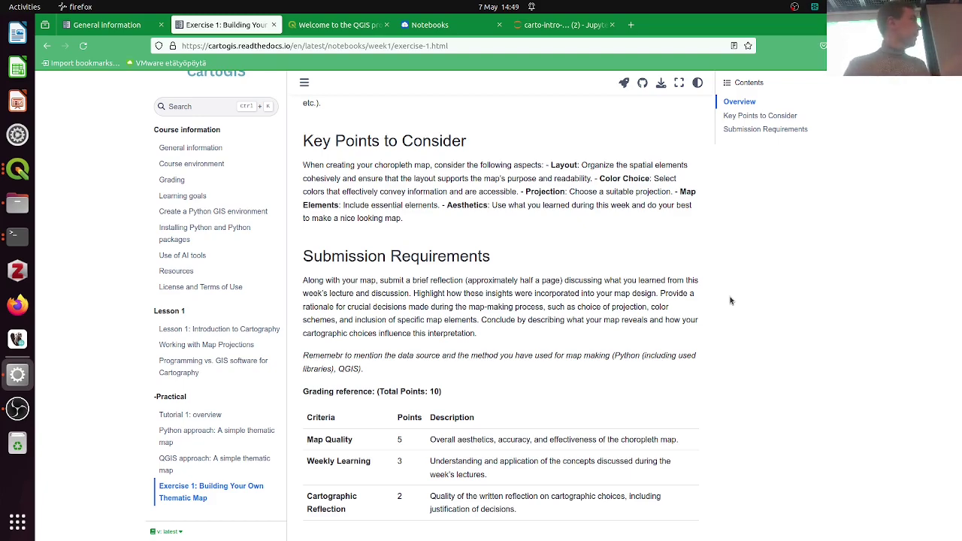
Examine Exercise 1's submission requirements, covering the written reflection, grading criteria and hand-in instructions.
{"action": "scroll", "coordinate": [729, 301], "scroll_direction": "down", "scroll_amount": 3}
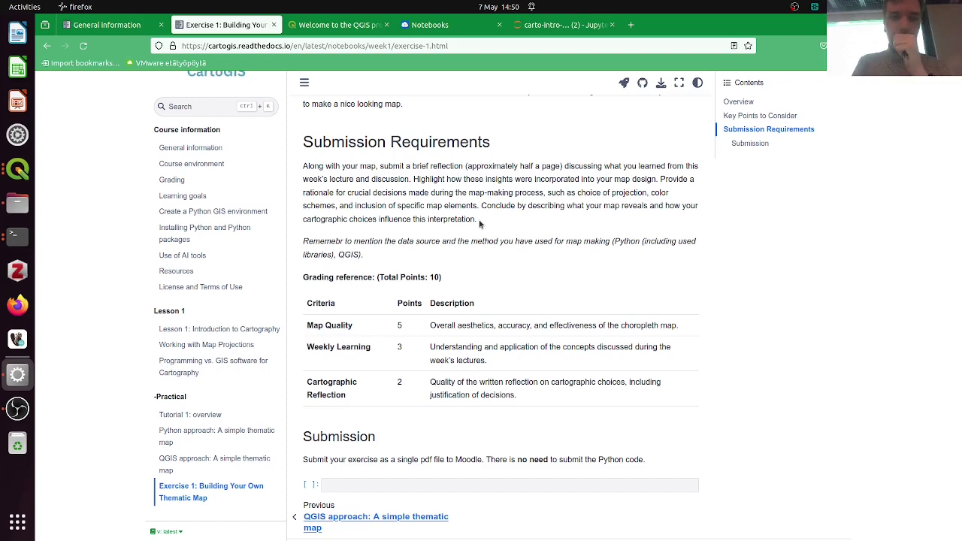
{"action": "left_click_drag", "start_coordinate": [479, 223], "coordinate": [456, 193]}
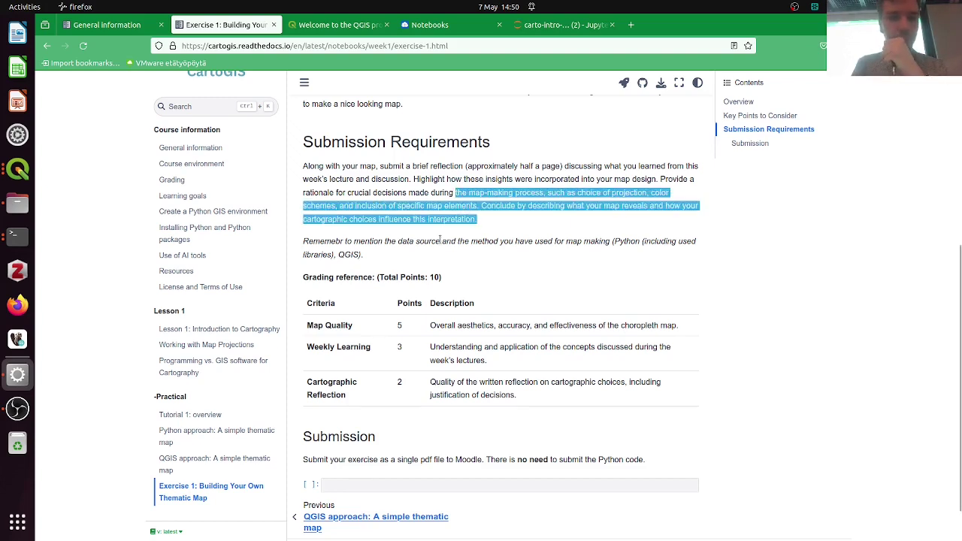
{"action": "left_click", "coordinate": [438, 254]}
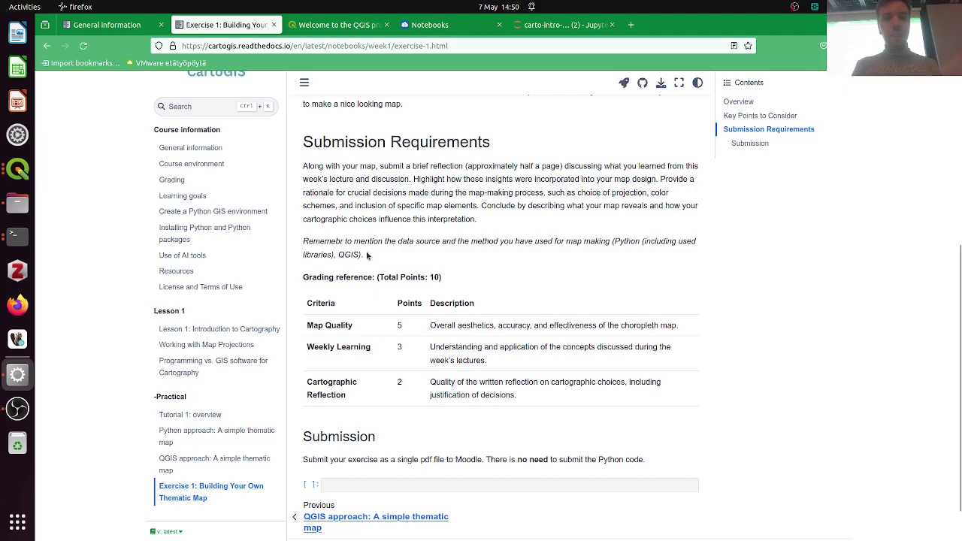
{"action": "scroll", "coordinate": [377, 255], "scroll_direction": "down", "scroll_amount": 1}
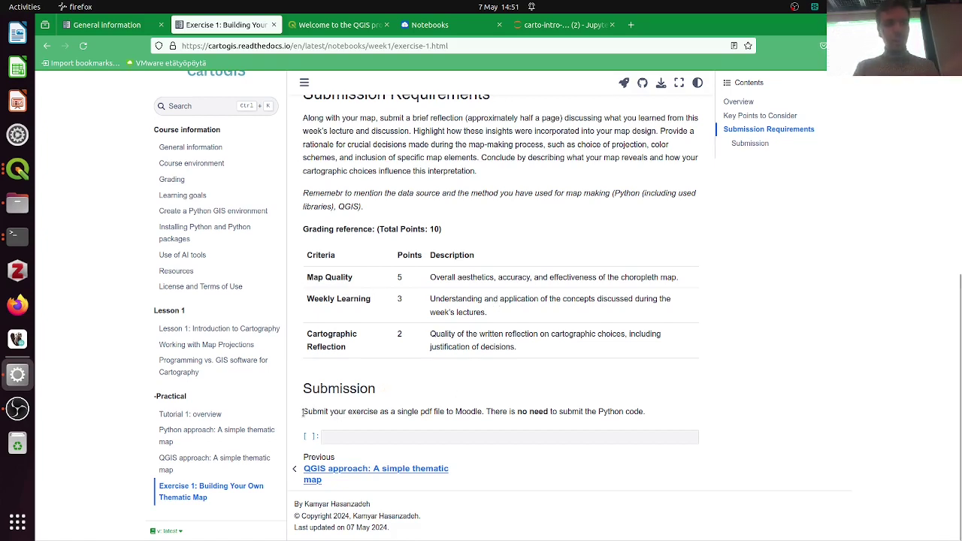
{"action": "left_click_drag", "start_coordinate": [302, 411], "coordinate": [674, 418]}
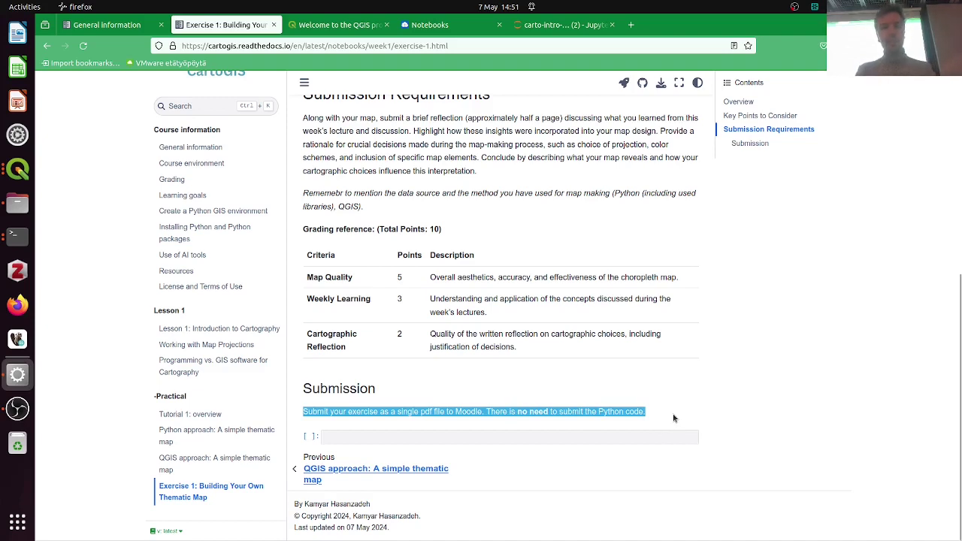
{"action": "left_click", "coordinate": [673, 419]}
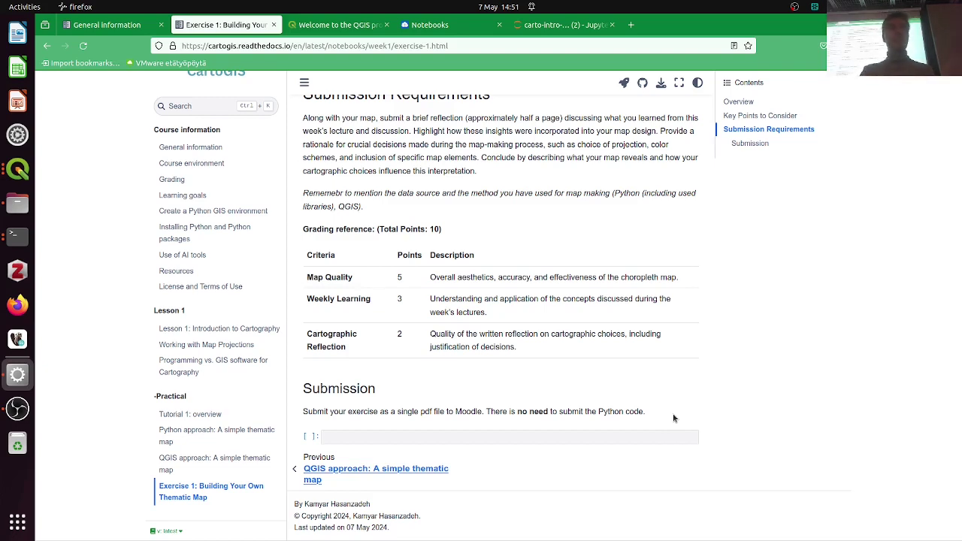
{"action": "left_click", "coordinate": [19, 408]}
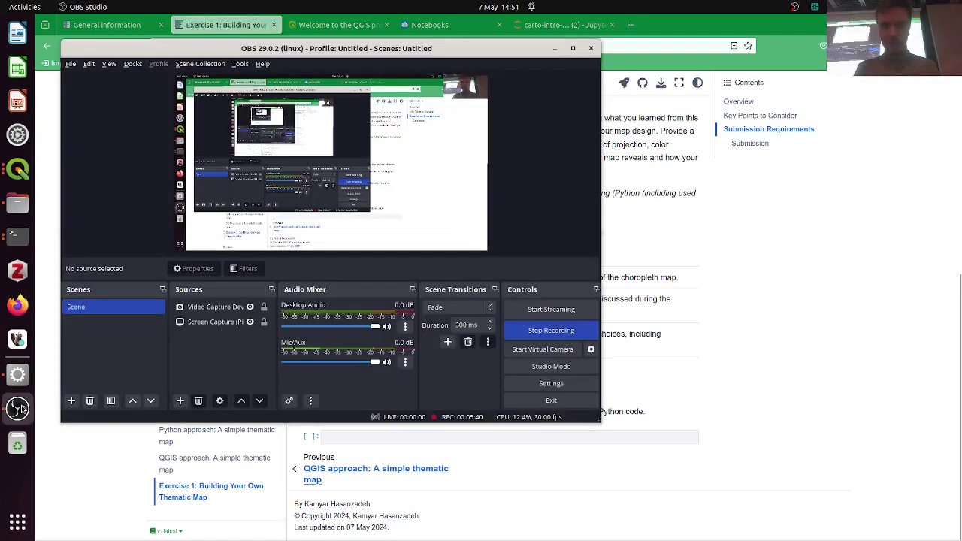